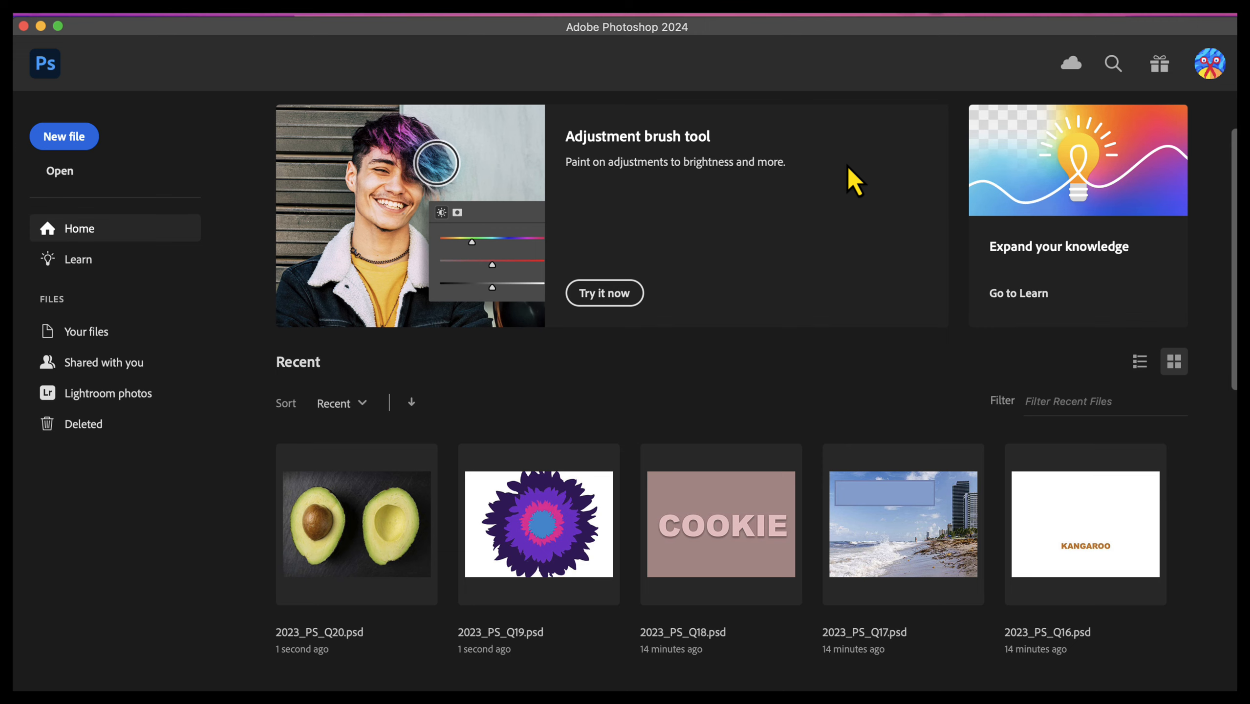
Step: Start a new document from the Print presets and name it LOGO PARODY
{"action": "key", "text": "super+n"}
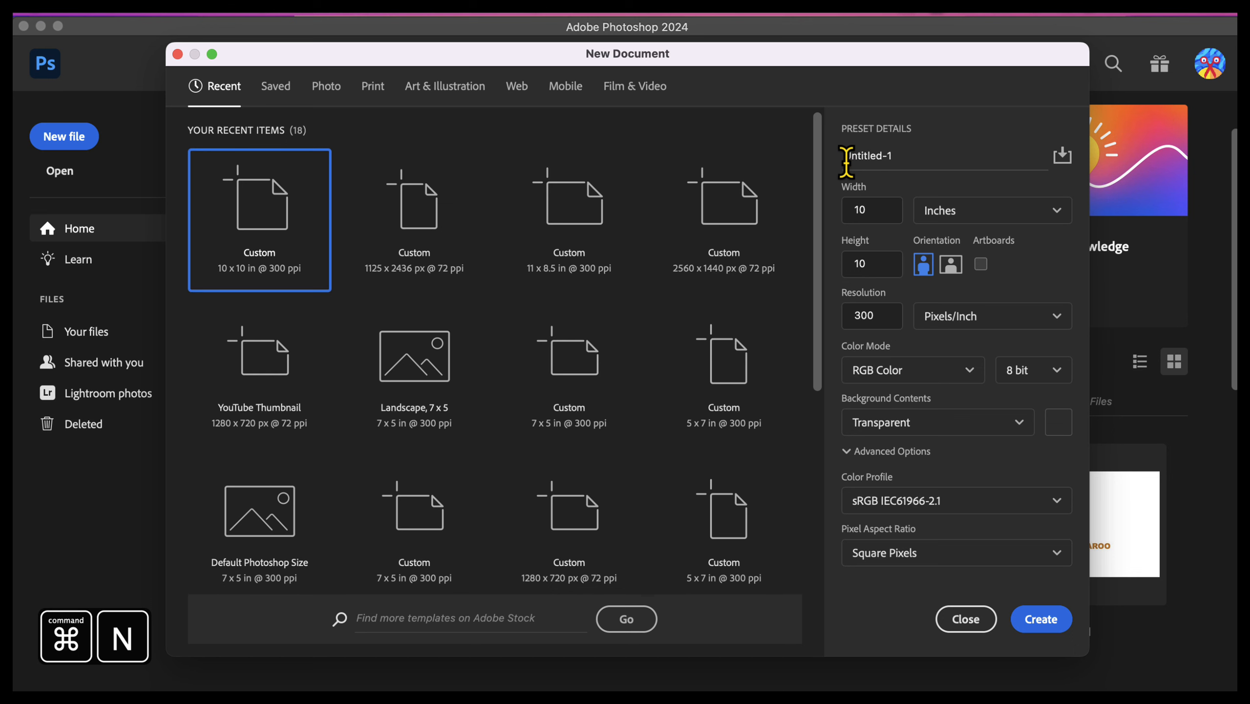
{"action": "left_click", "coordinate": [375, 89]}
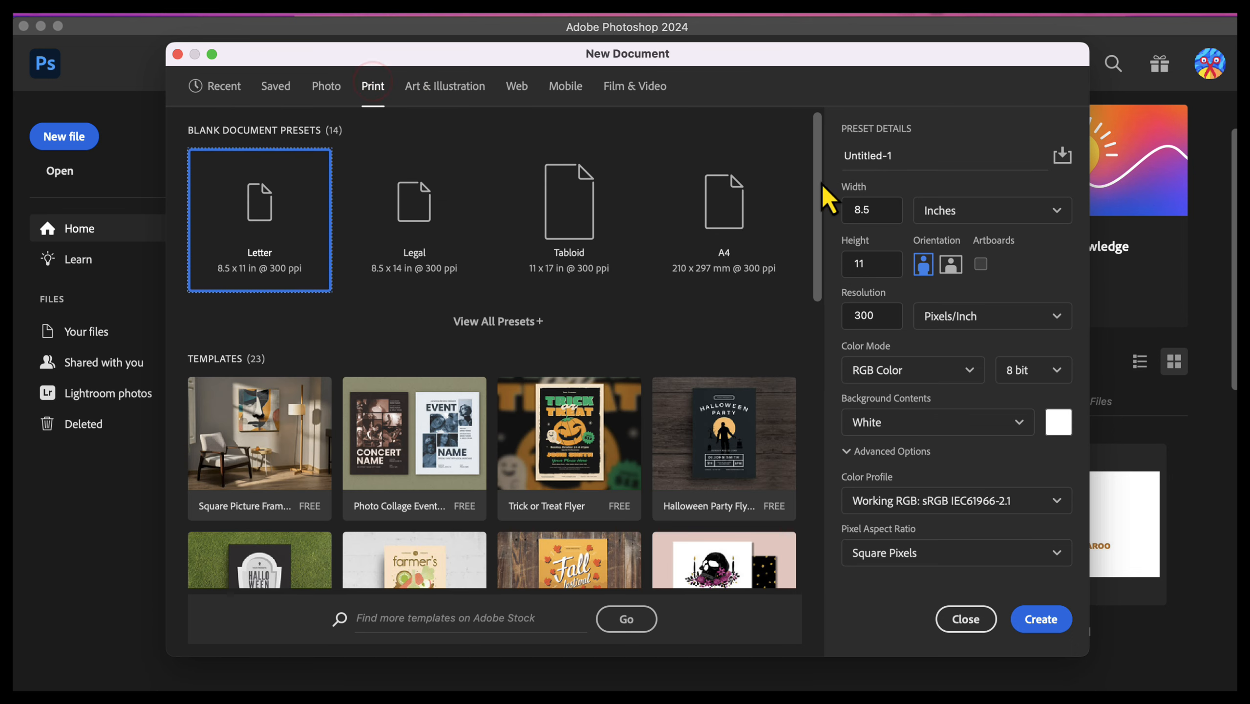
{"action": "left_click", "coordinate": [950, 163]}
{"action": "type", "text": "4"}
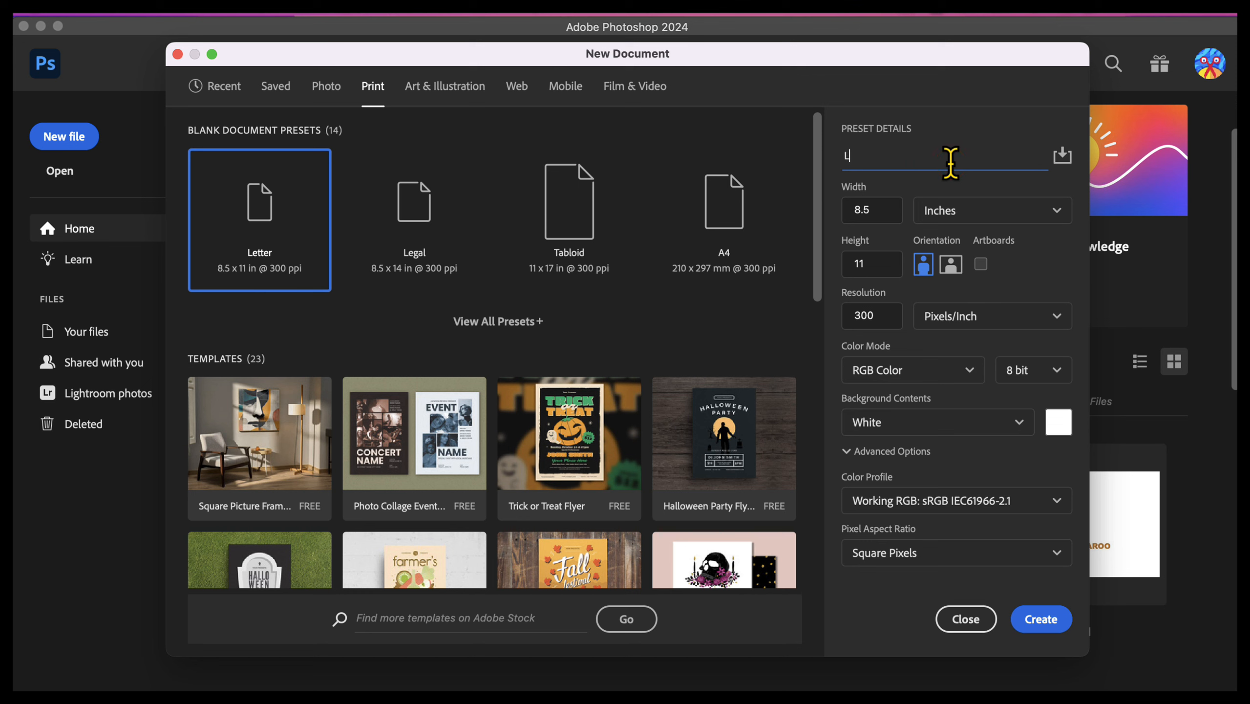
{"action": "type", "text": "OGO PARODY"}
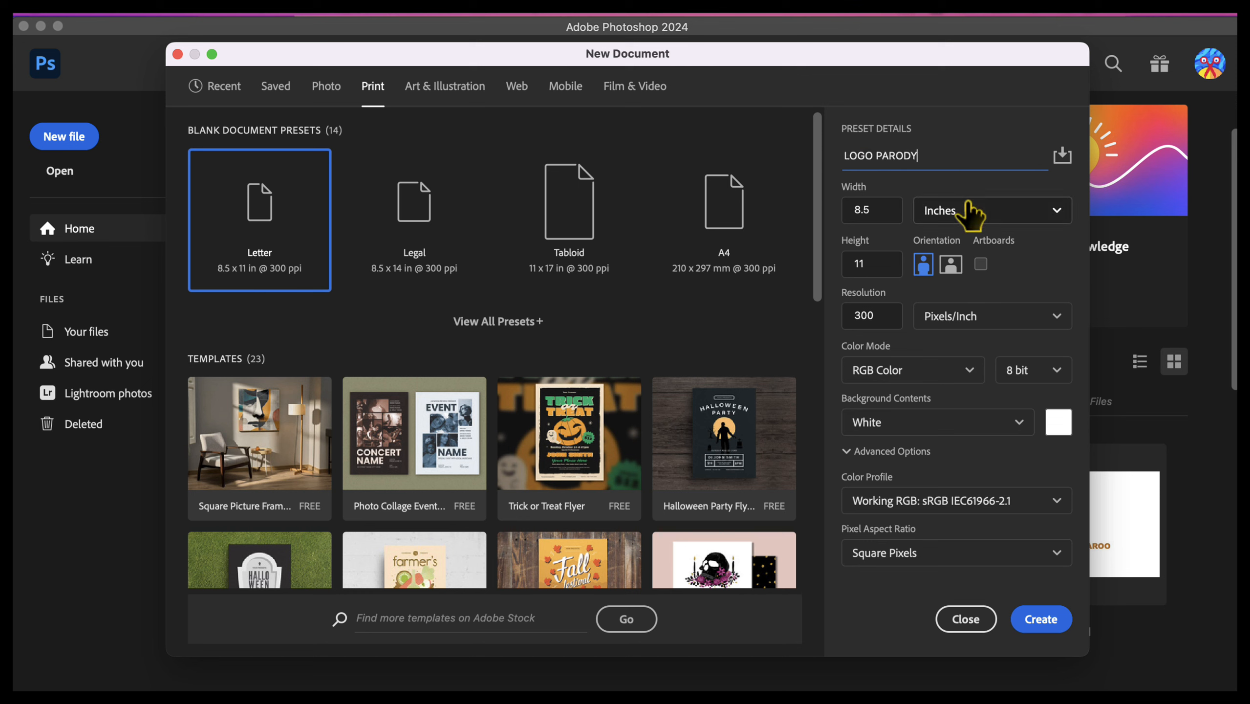
Step: Set the new document's width and height to 10 inches each
{"action": "left_click", "coordinate": [898, 213]}
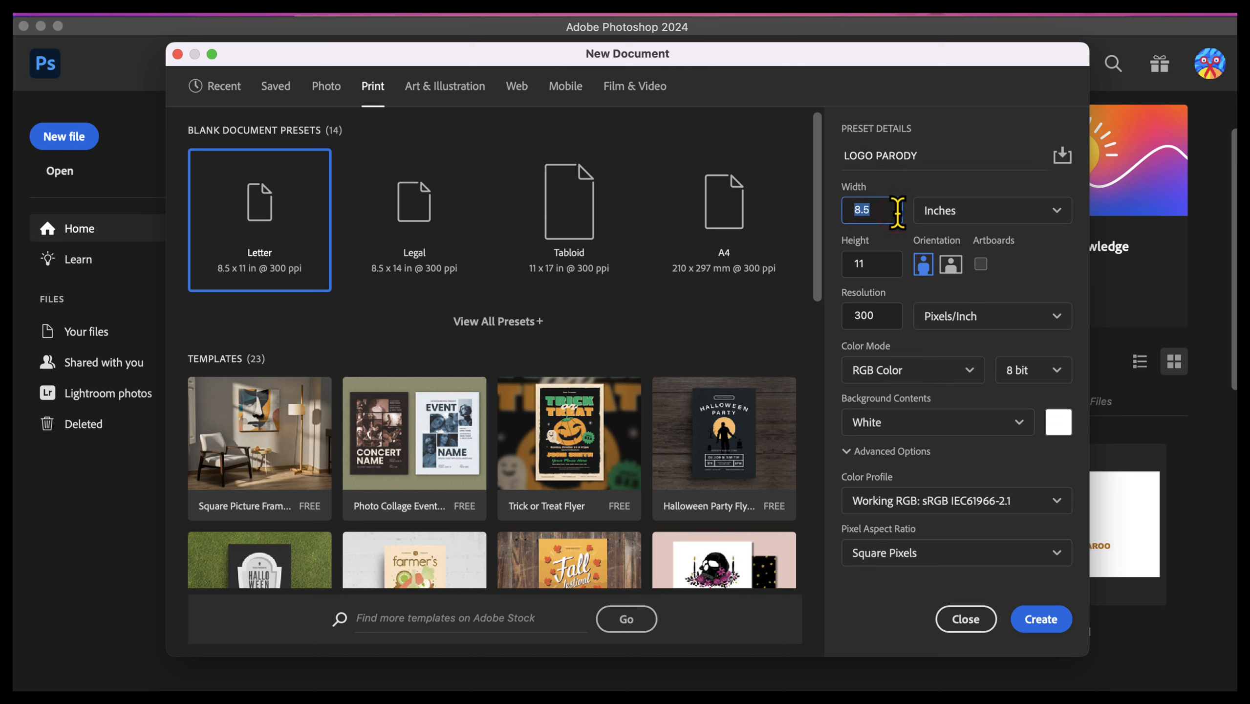
{"action": "type", "text": "10"}
{"action": "left_click", "coordinate": [879, 262]}
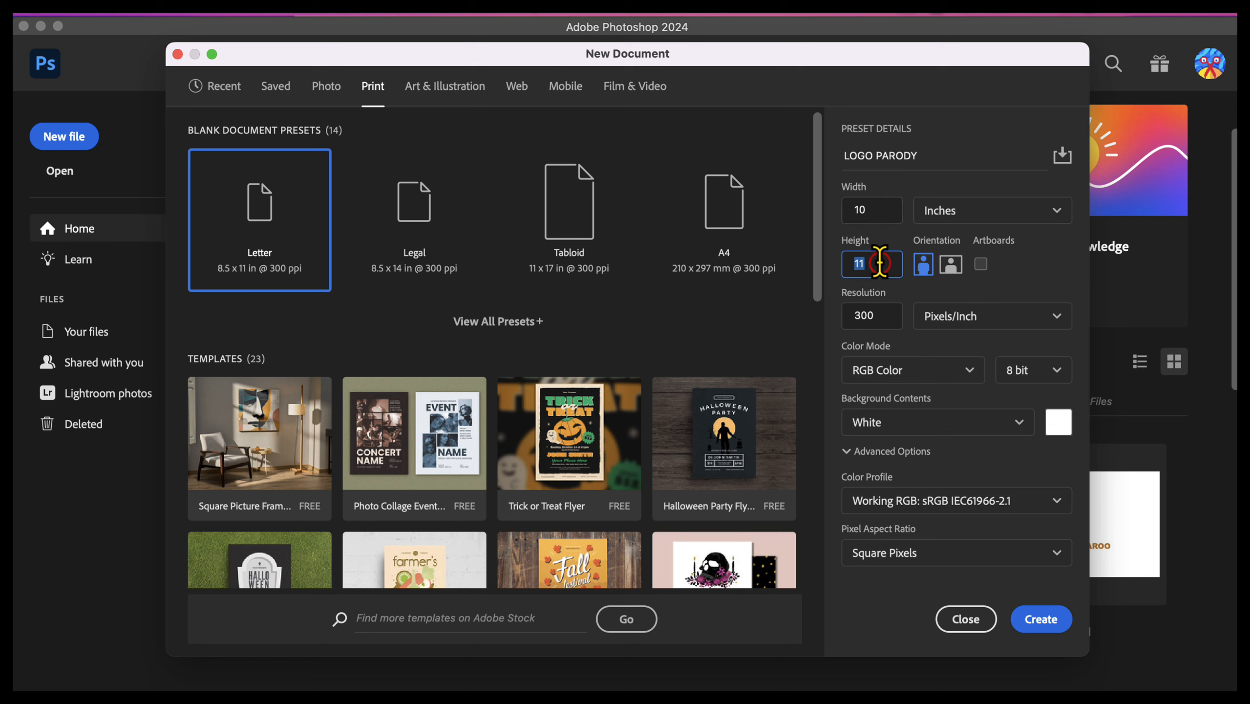
{"action": "type", "text": "1"}
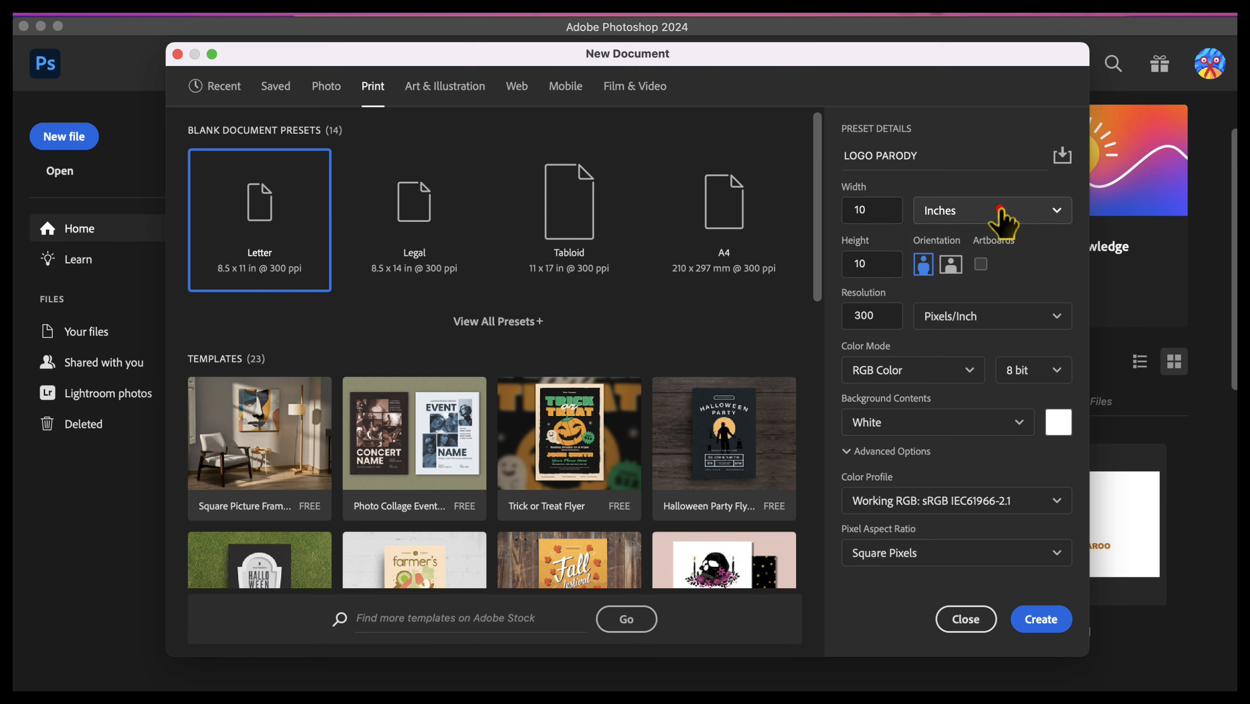
{"action": "left_click", "coordinate": [998, 210]}
{"action": "left_click", "coordinate": [999, 208]}
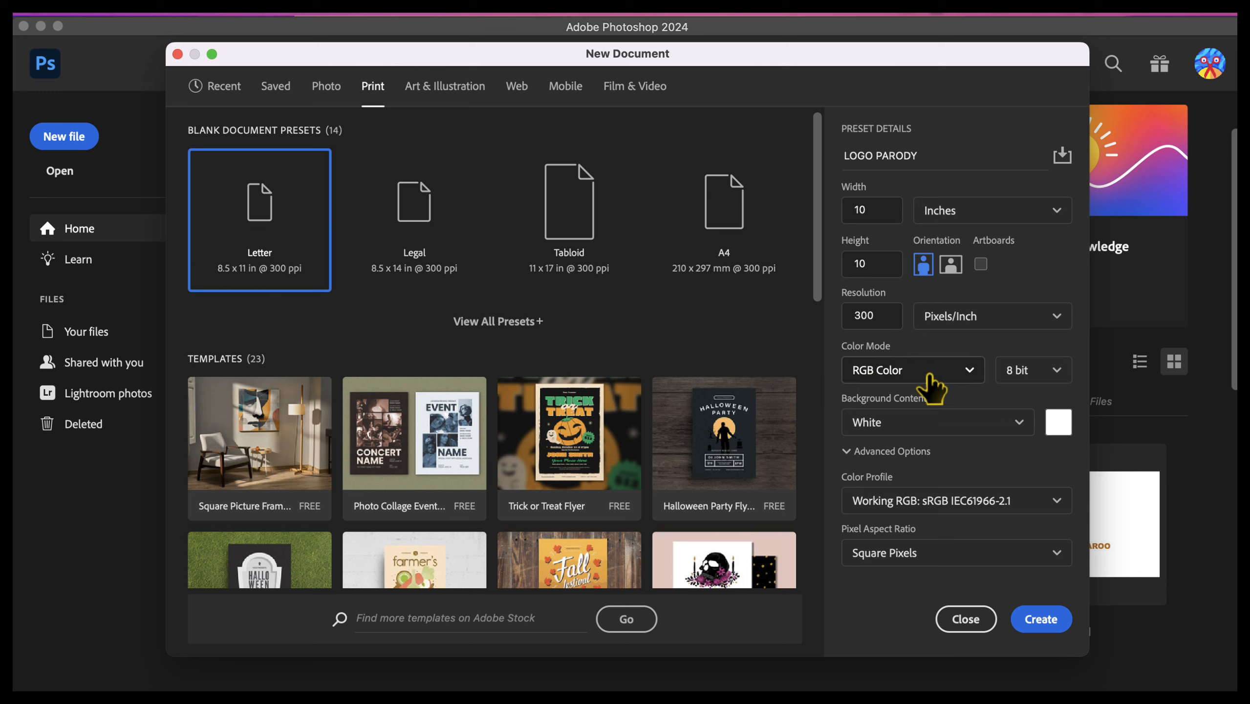
Step: Set the background contents to Transparent and create the document
{"action": "left_click", "coordinate": [990, 434]}
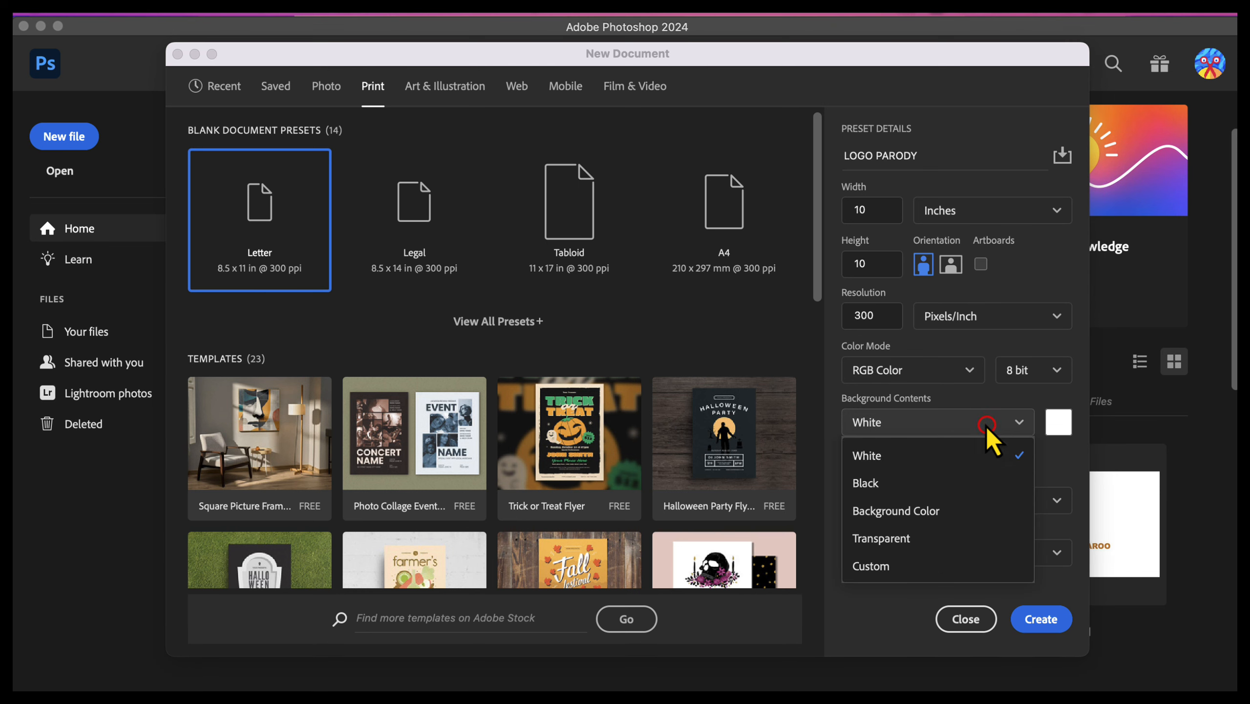
{"action": "left_click", "coordinate": [932, 541]}
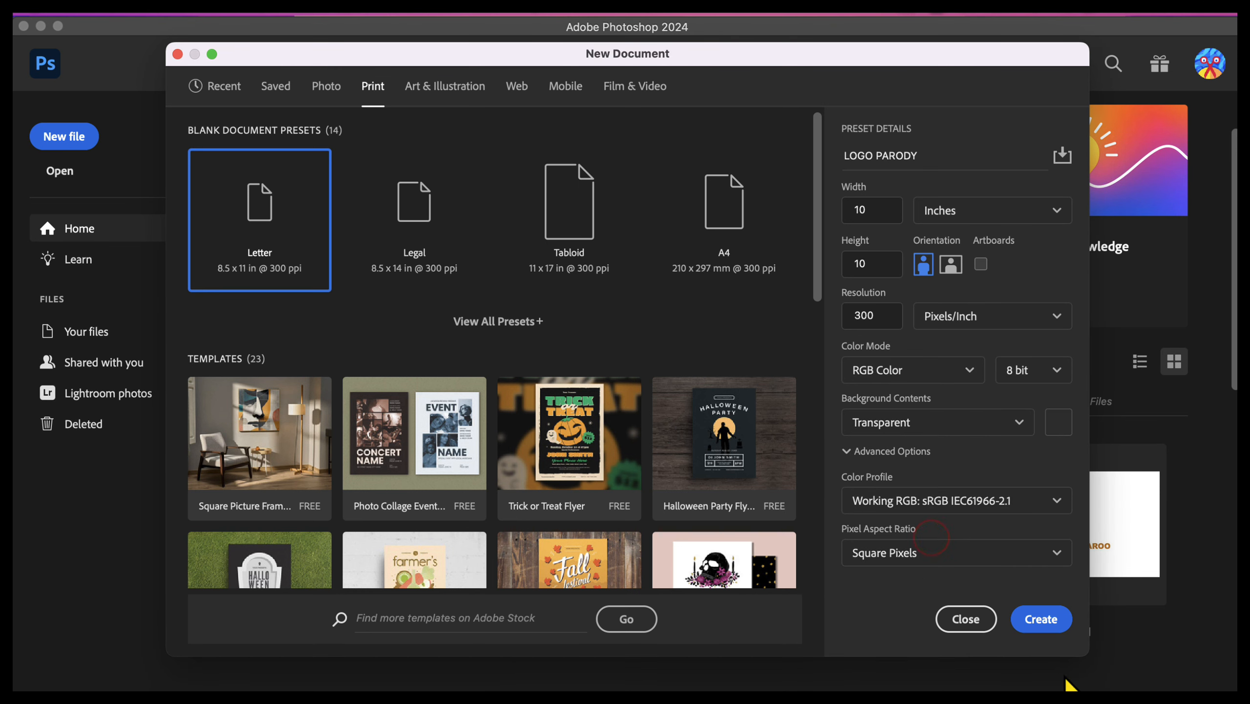
{"action": "left_click", "coordinate": [1041, 620]}
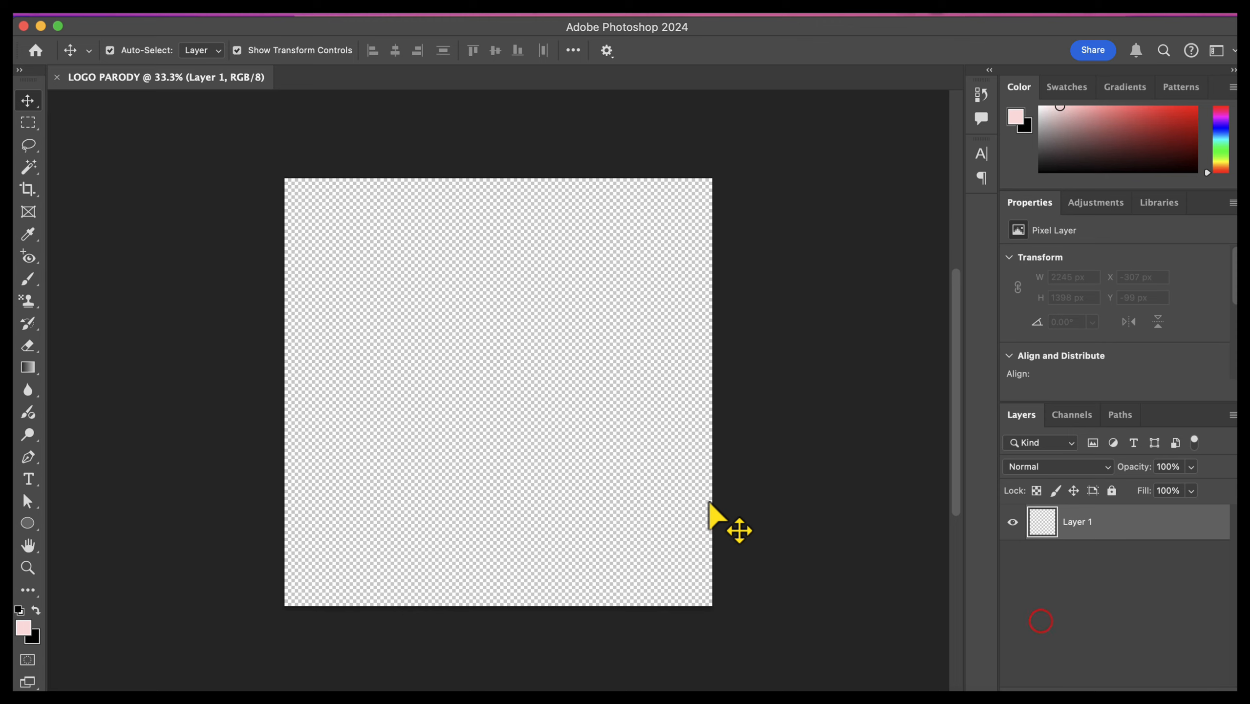
Step: Add a vertical guide at 5 in
{"action": "left_click", "coordinate": [27, 567]}
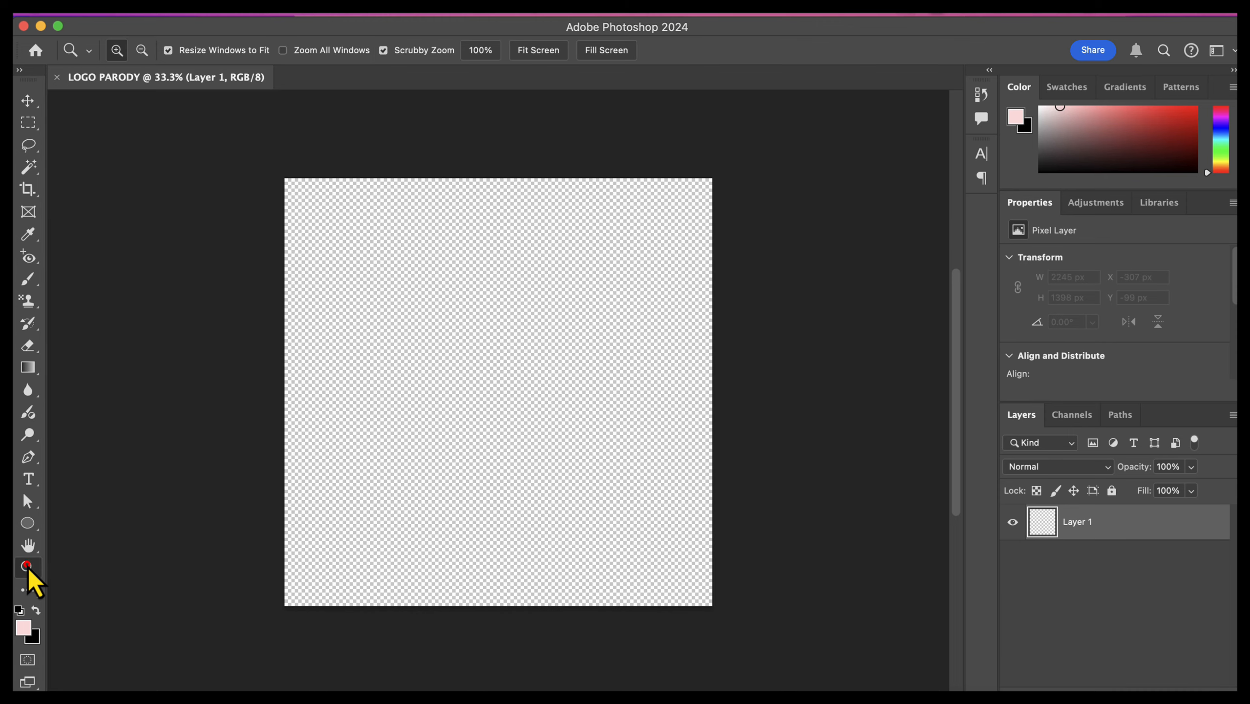
{"action": "left_click", "coordinate": [536, 54]}
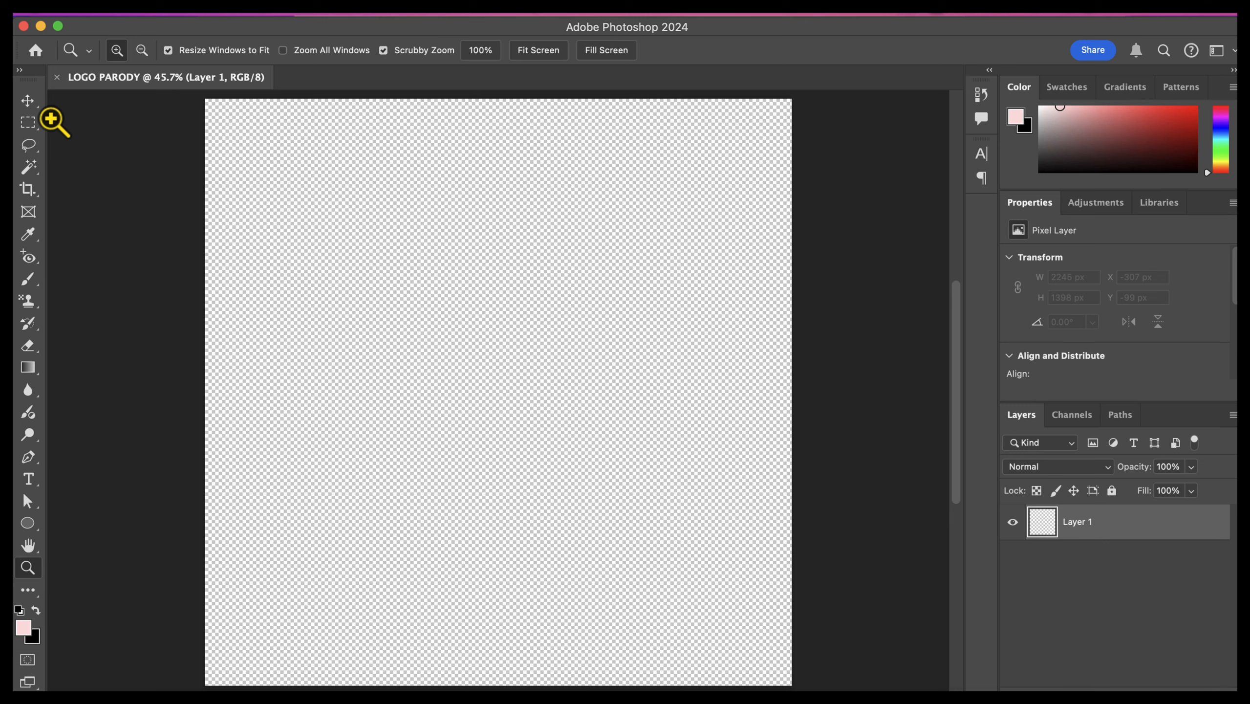
{"action": "left_click", "coordinate": [27, 101]}
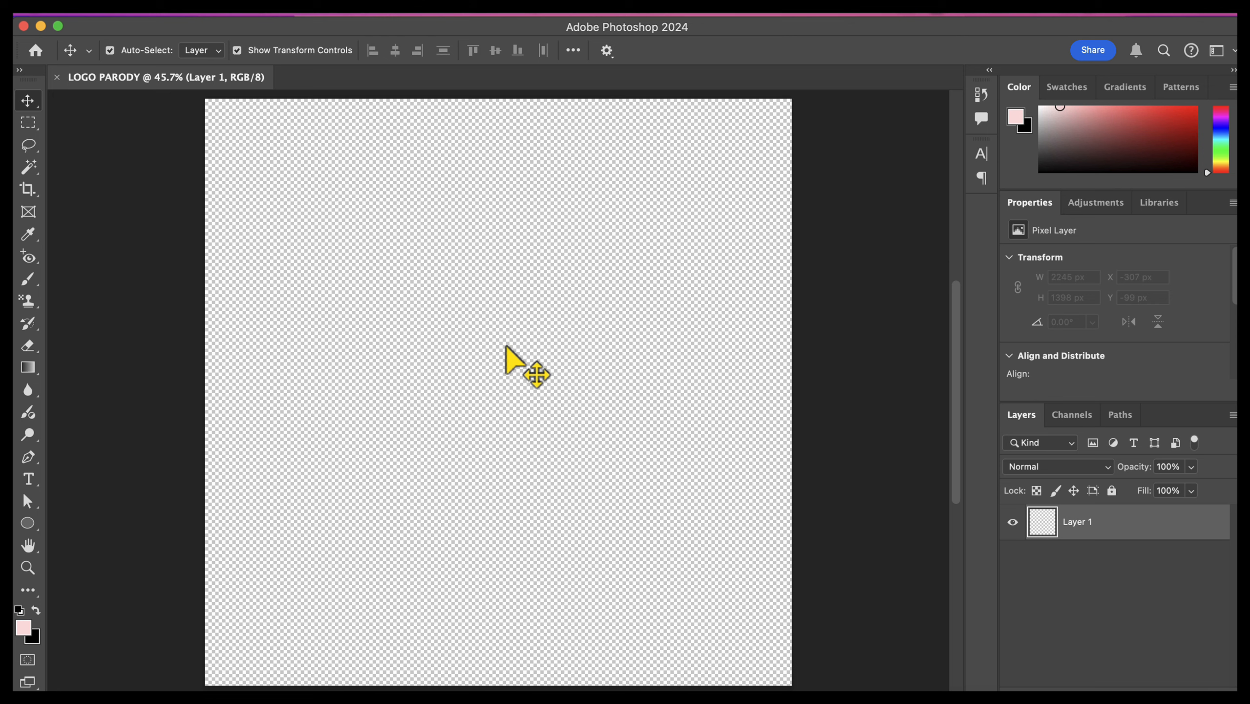
{"action": "left_click", "coordinate": [491, 15]}
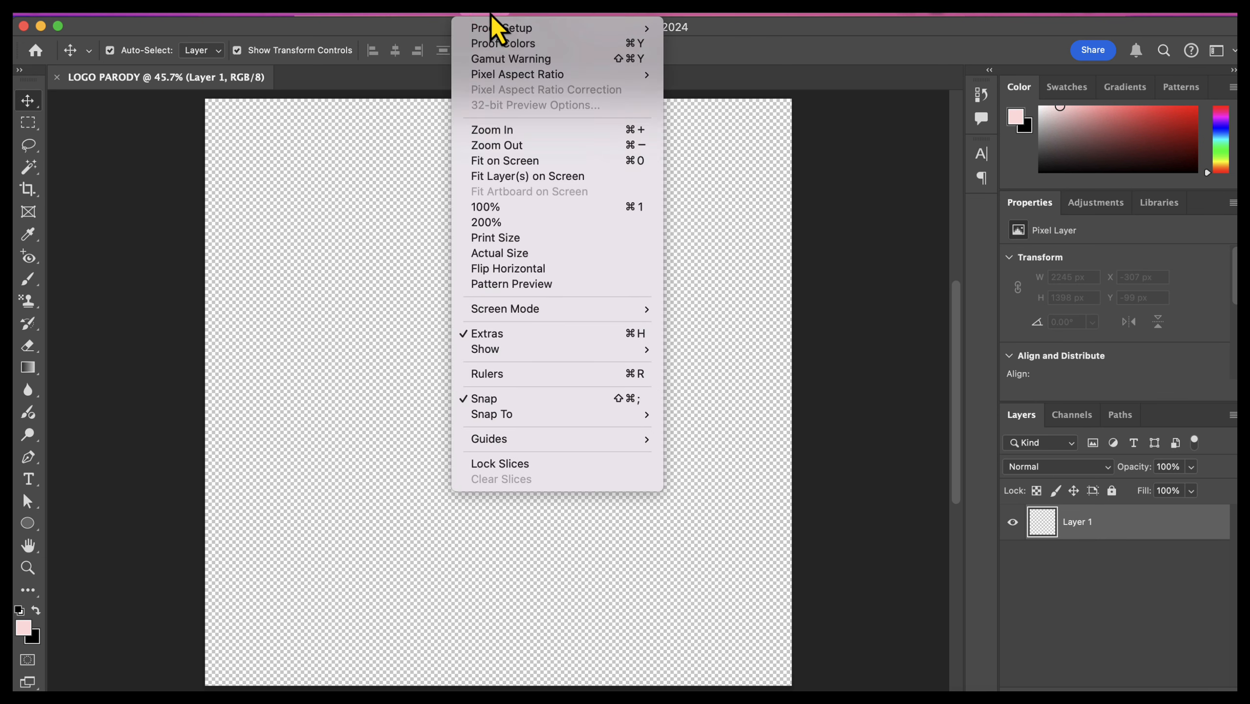
{"action": "mouse_move", "coordinate": [507, 443]}
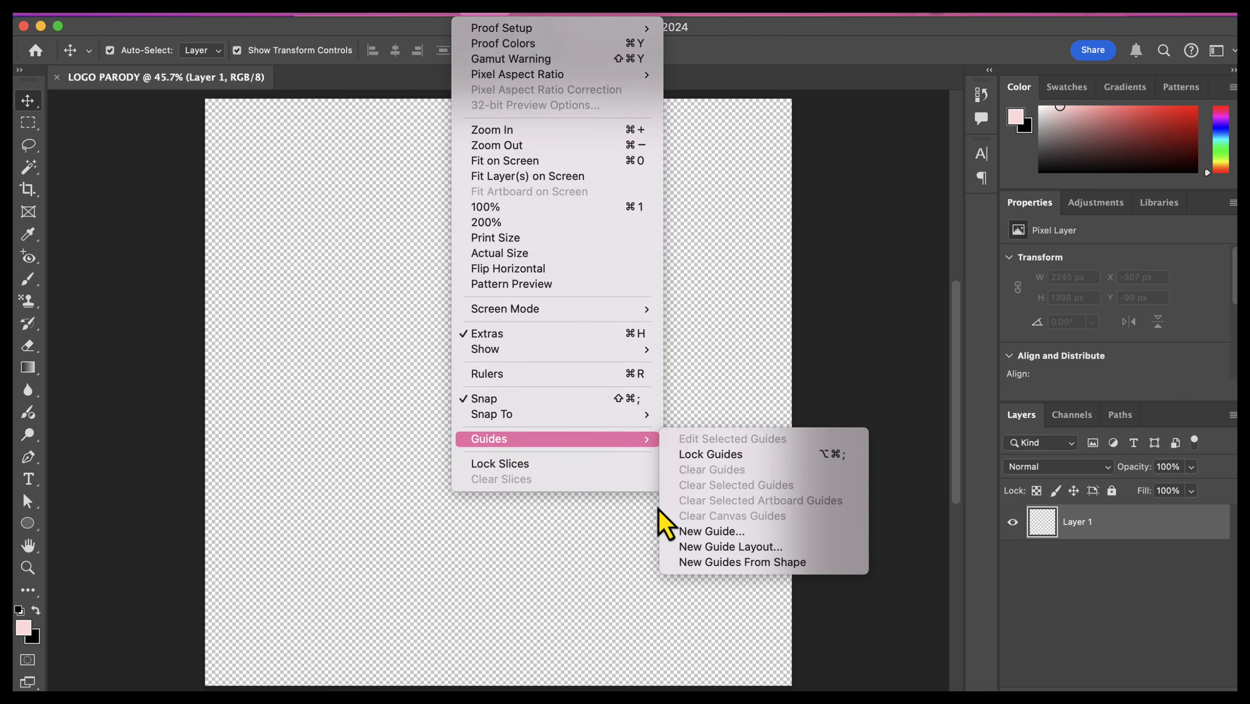
{"action": "left_click", "coordinate": [695, 531]}
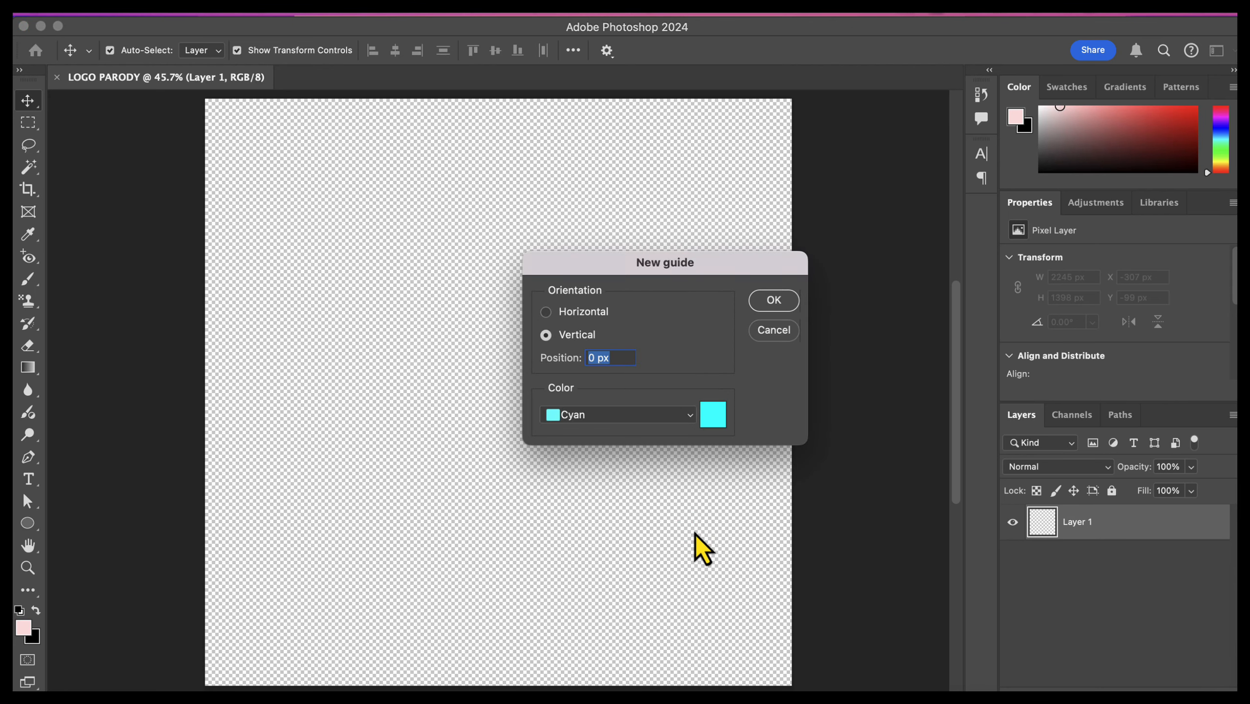
{"action": "type", "text": "5 IN"}
{"action": "left_click", "coordinate": [777, 301]}
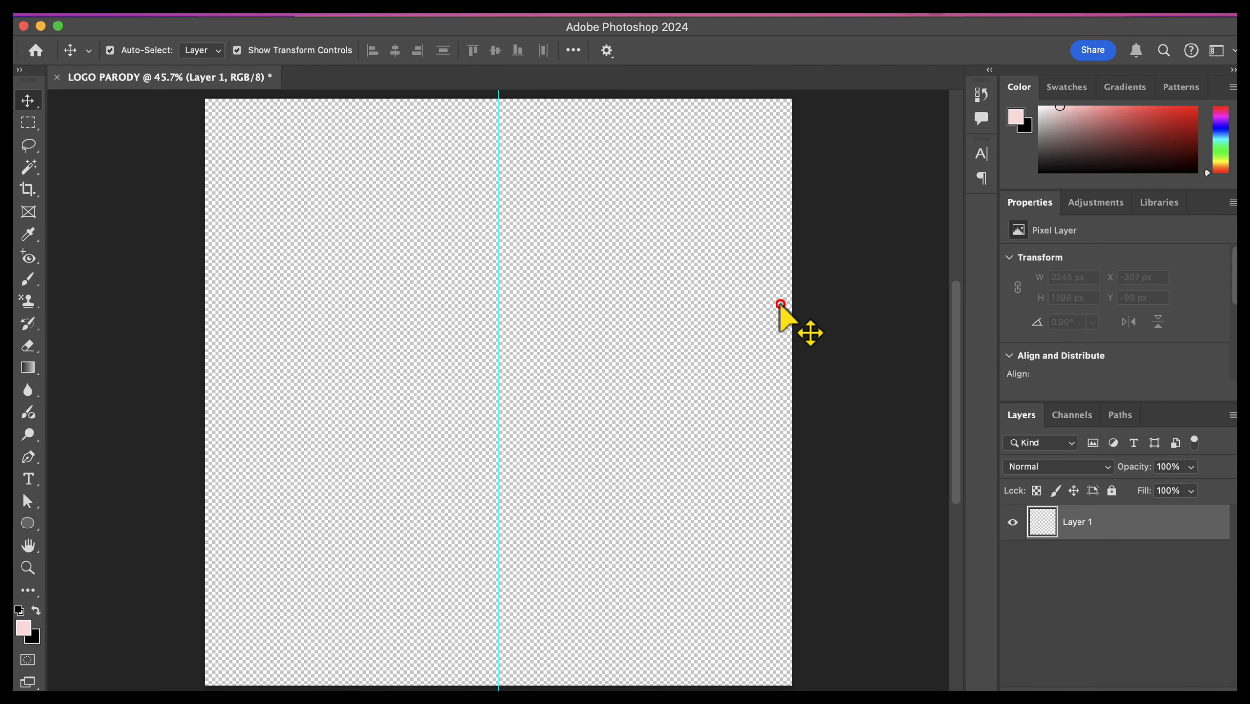
Step: Add a horizontal guide at 5 in
{"action": "left_click", "coordinate": [497, 15]}
{"action": "mouse_move", "coordinate": [485, 444]}
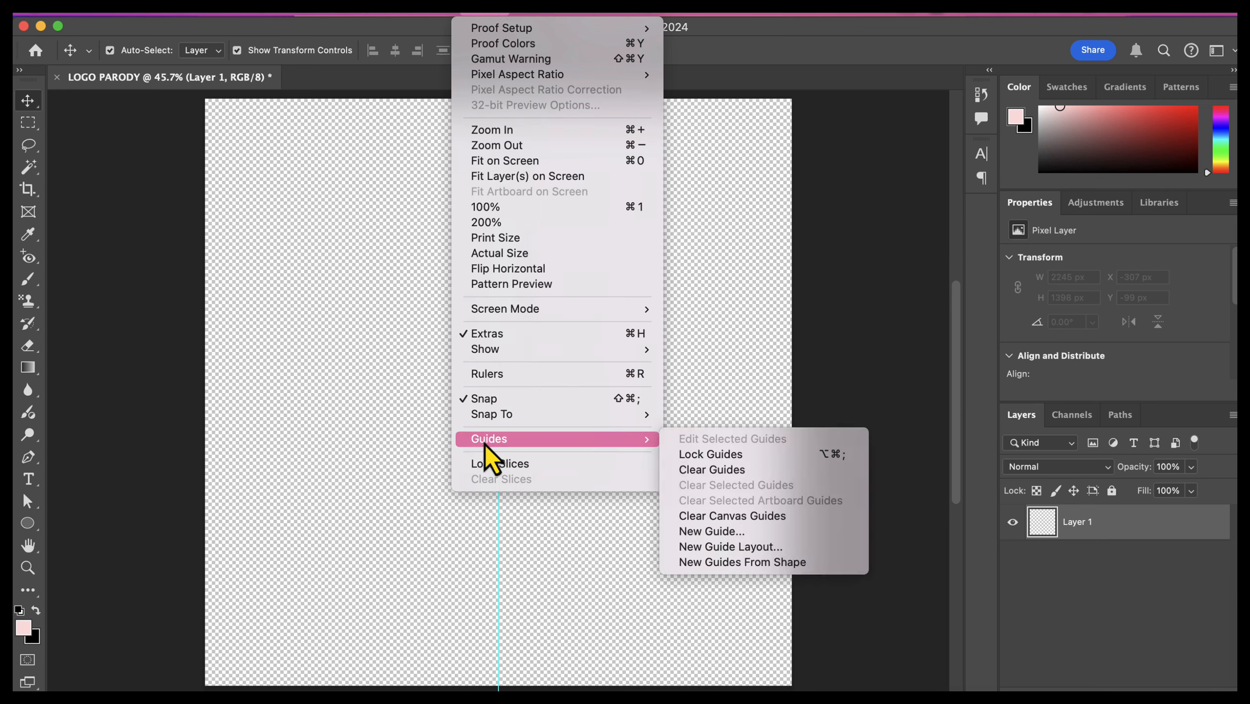
{"action": "left_click", "coordinate": [683, 530]}
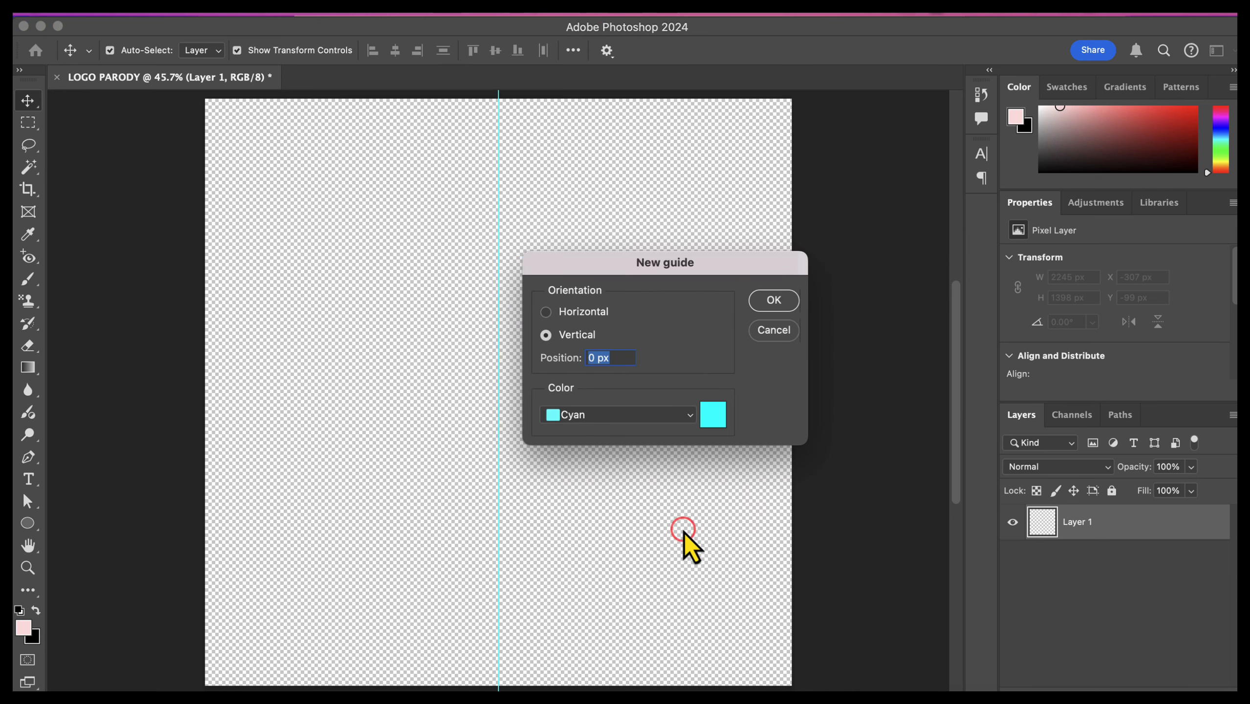
{"action": "left_click", "coordinate": [582, 312]}
{"action": "type", "text": "5IN"}
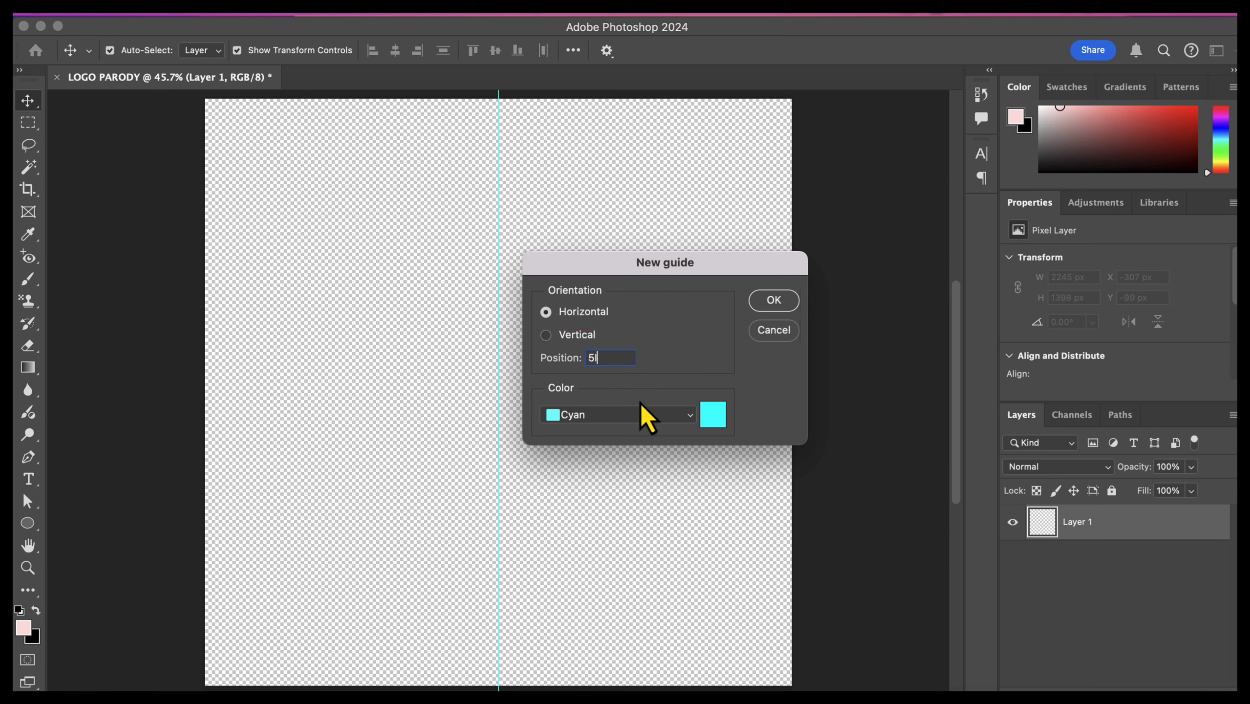
{"action": "left_click", "coordinate": [794, 298]}
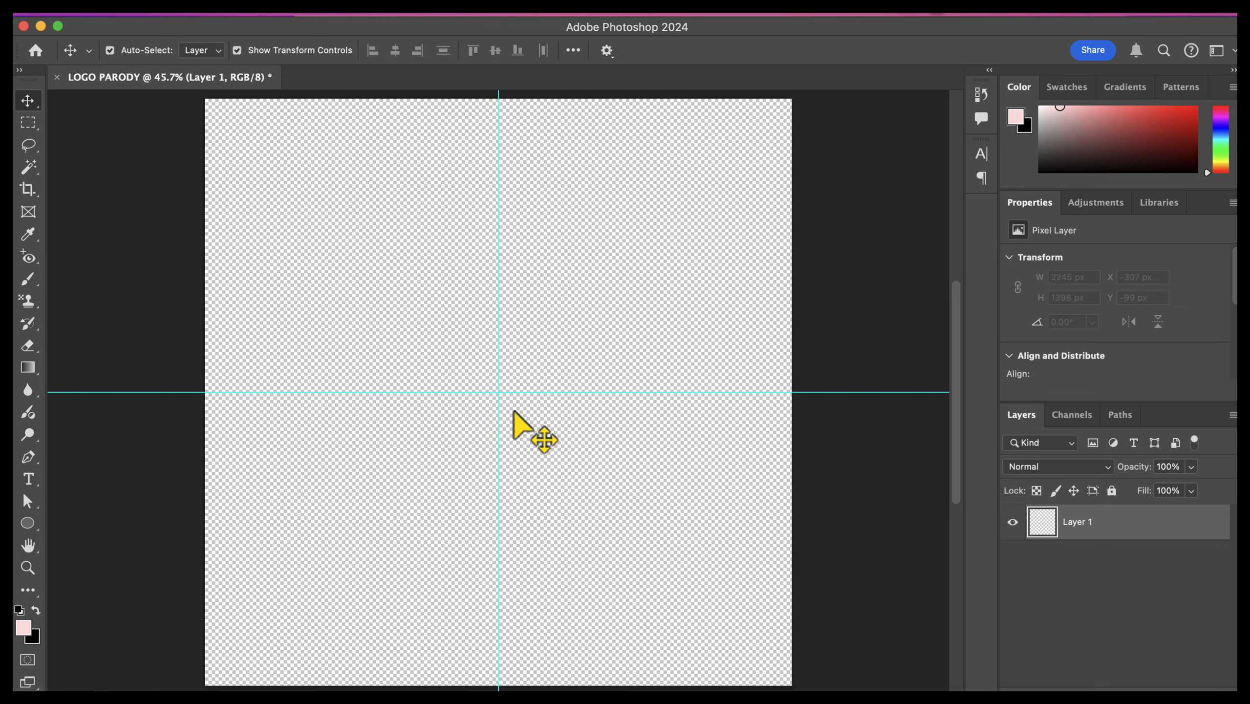
Step: Draw a magenta circle about 2465 px wide with the Ellipse tool and move it roughly onto the guides' intersection
{"action": "left_click", "coordinate": [31, 528]}
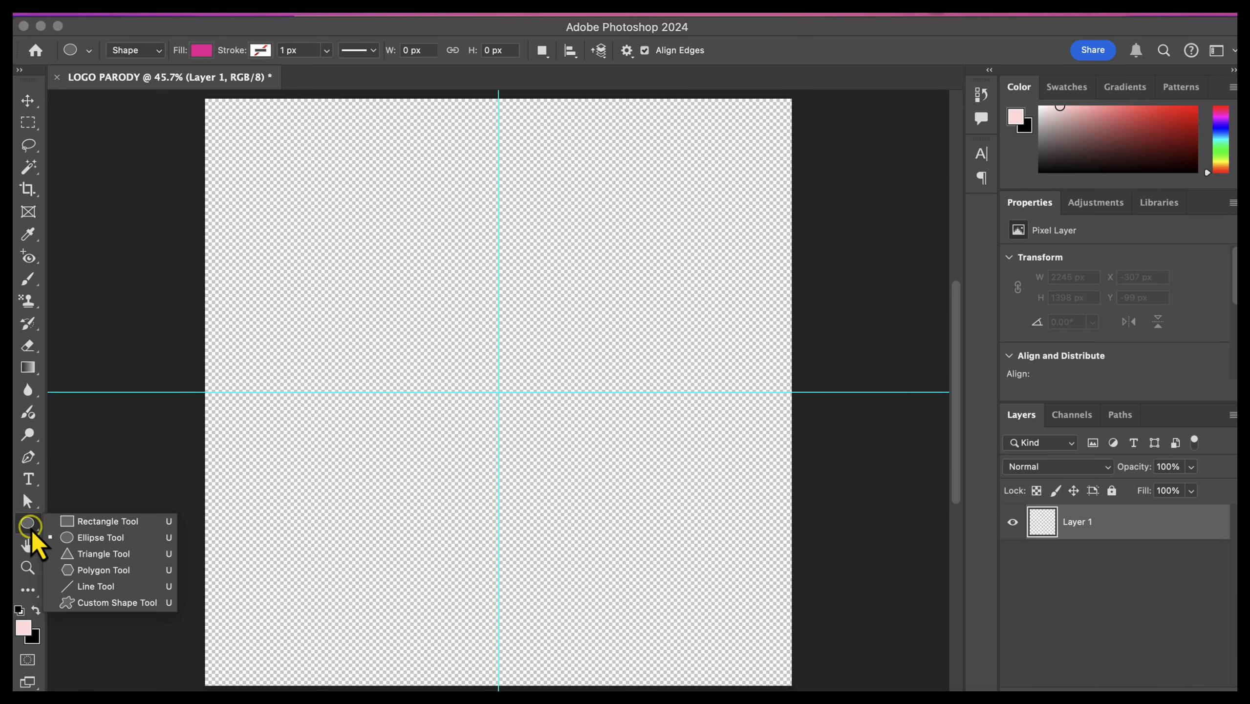
{"action": "left_click", "coordinate": [131, 539]}
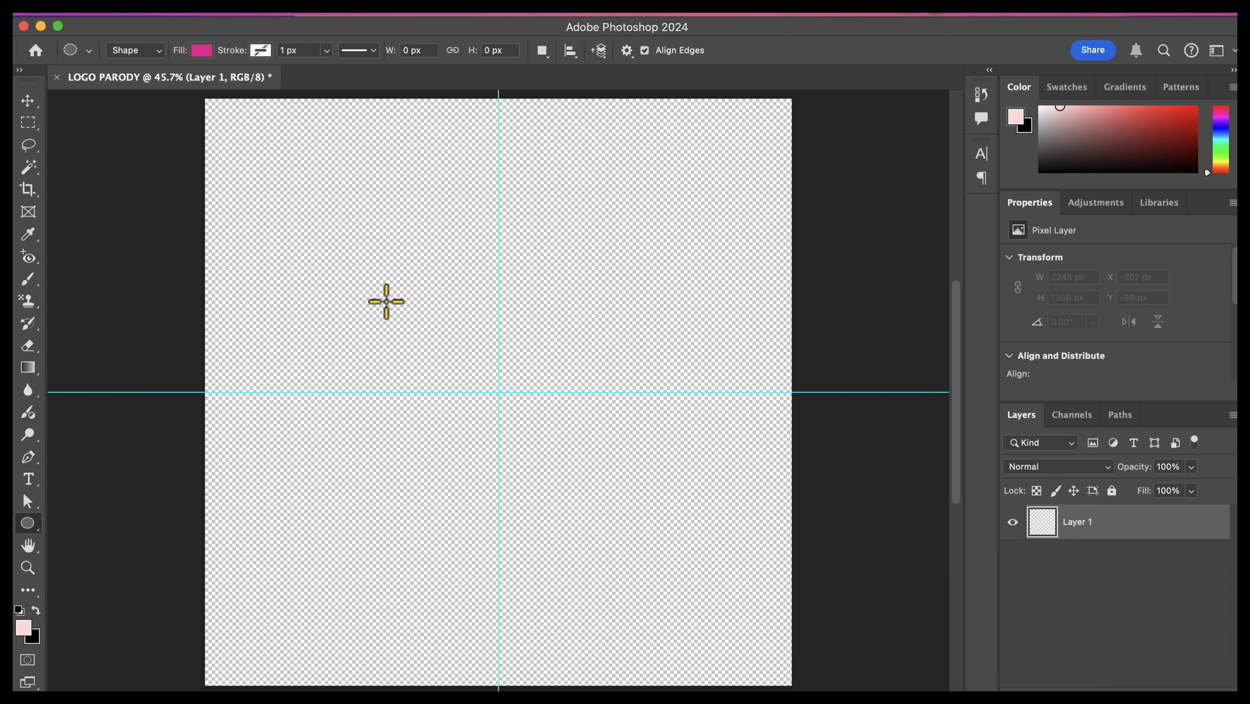
{"action": "key", "text": "shift"}
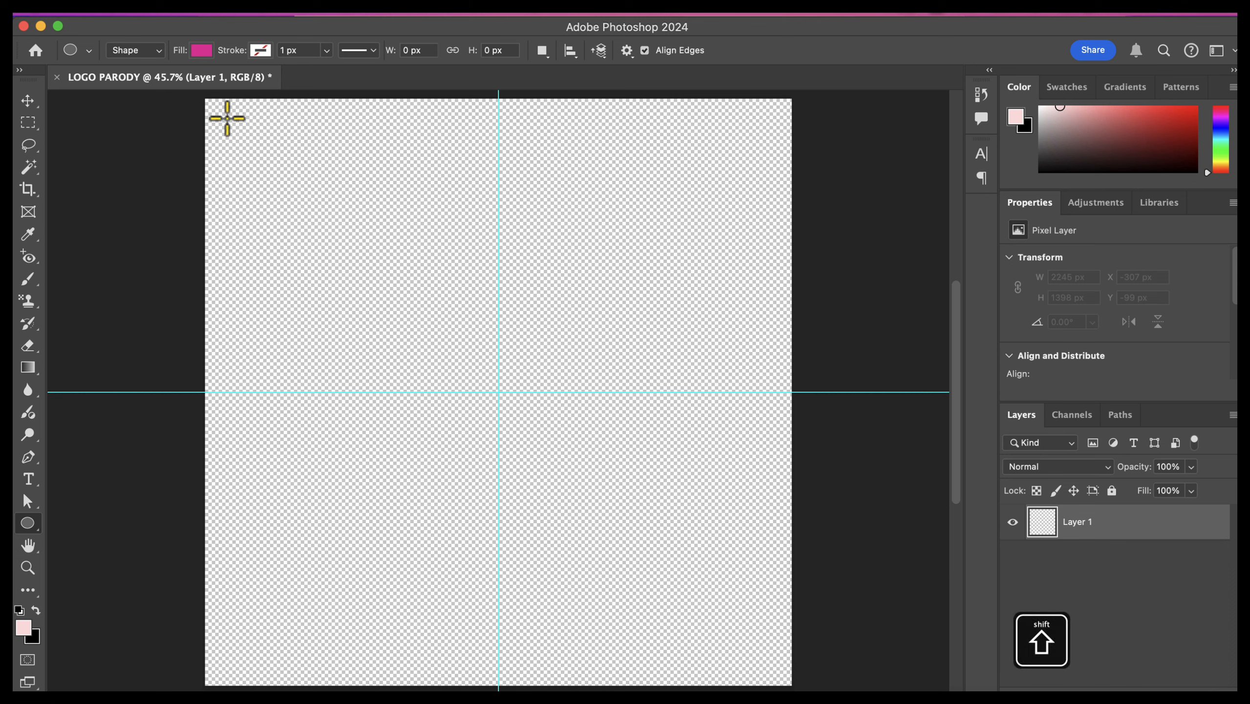
{"action": "key", "text": "shift"}
{"action": "mouse_move", "coordinate": [221, 110]}
{"action": "left_mouse_down"}
{"action": "mouse_move", "coordinate": [473, 335]}
{"action": "mouse_move", "coordinate": [609, 491]}
{"action": "mouse_move", "coordinate": [726, 592]}
{"action": "left_mouse_up"}
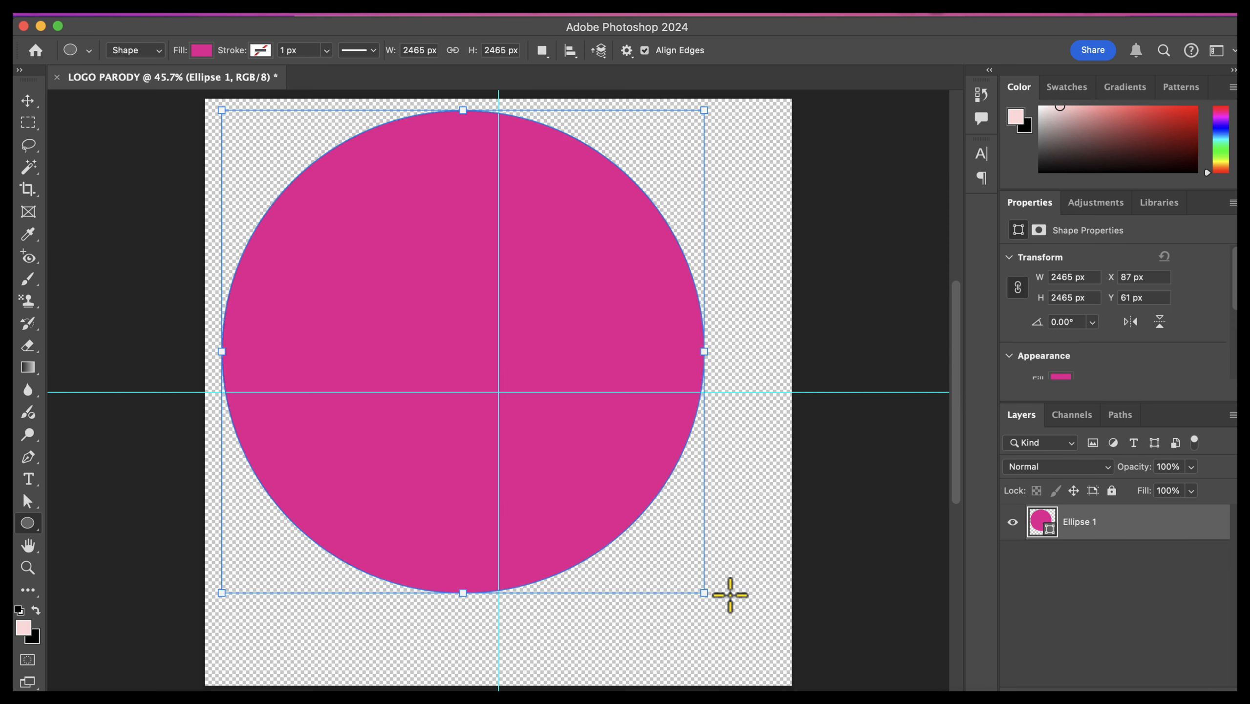
{"action": "left_click", "coordinate": [28, 101]}
{"action": "left_click_drag", "start_coordinate": [600, 279], "coordinate": [623, 323]}
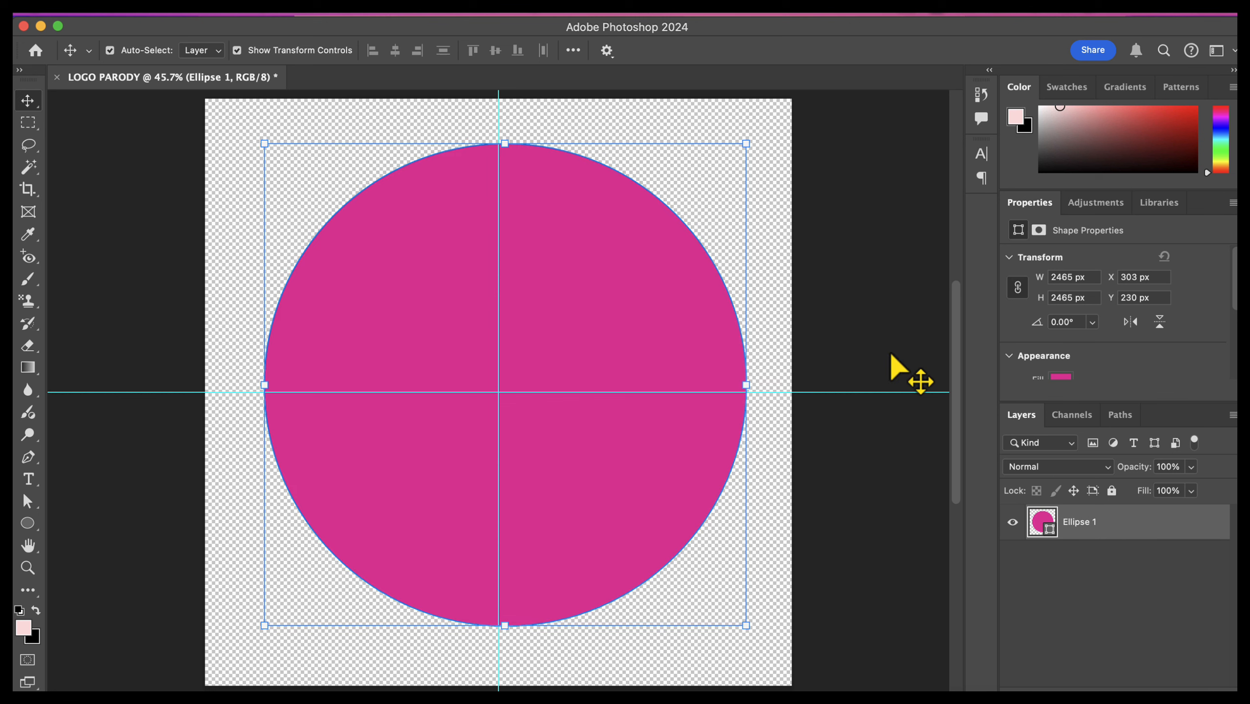
Step: Duplicate the magenta circle's layer, then try moving the copy aside and undo that move
{"action": "key", "text": "super+j"}
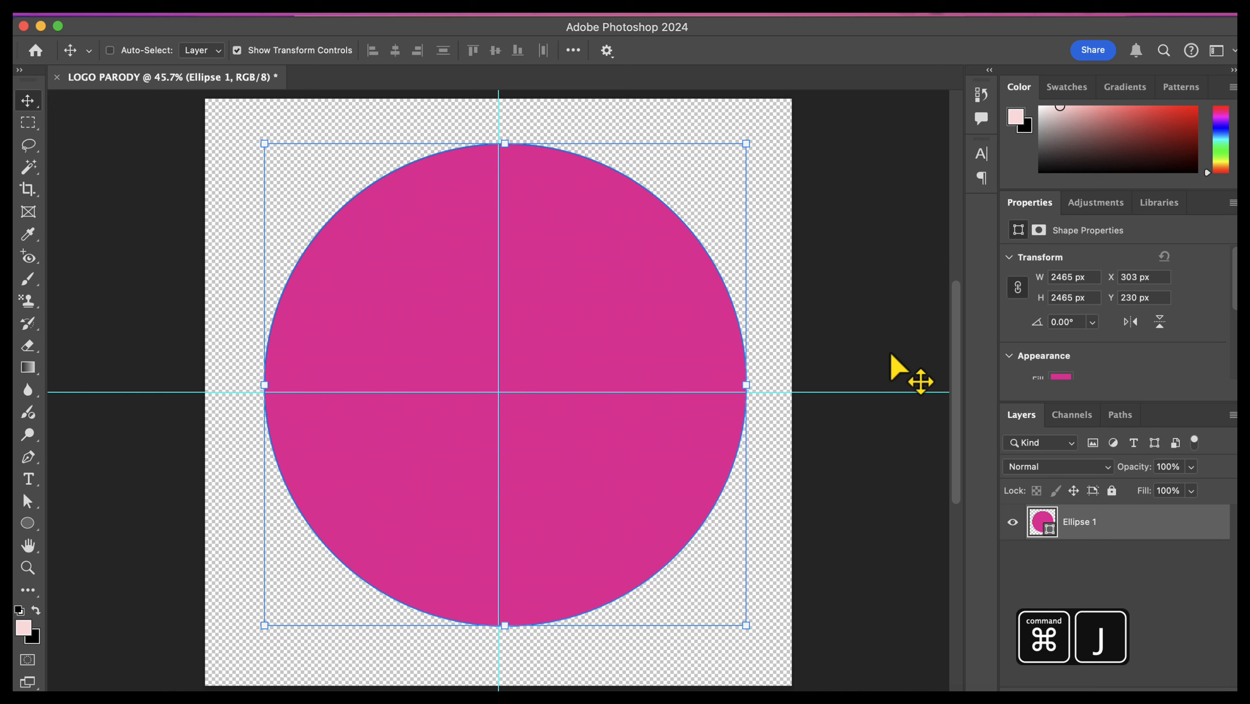
{"action": "key", "text": "super+j"}
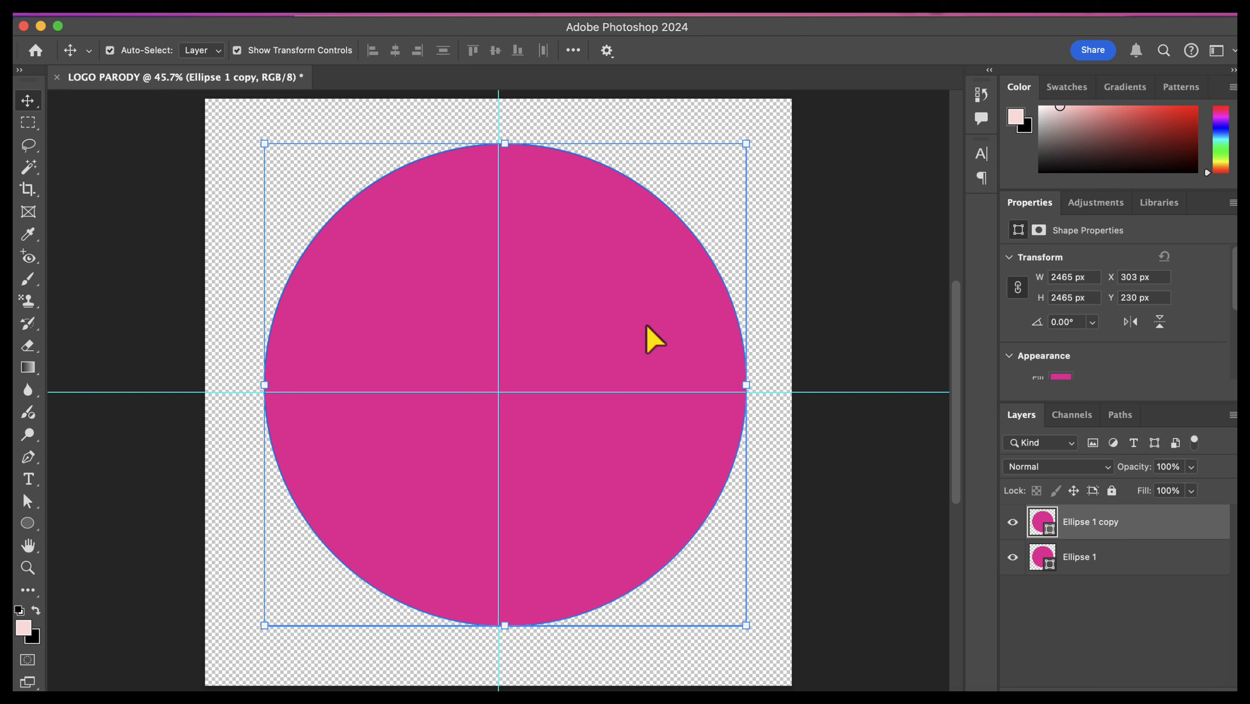
{"action": "left_click_drag", "start_coordinate": [594, 311], "coordinate": [802, 319]}
{"action": "key", "text": "super+z"}
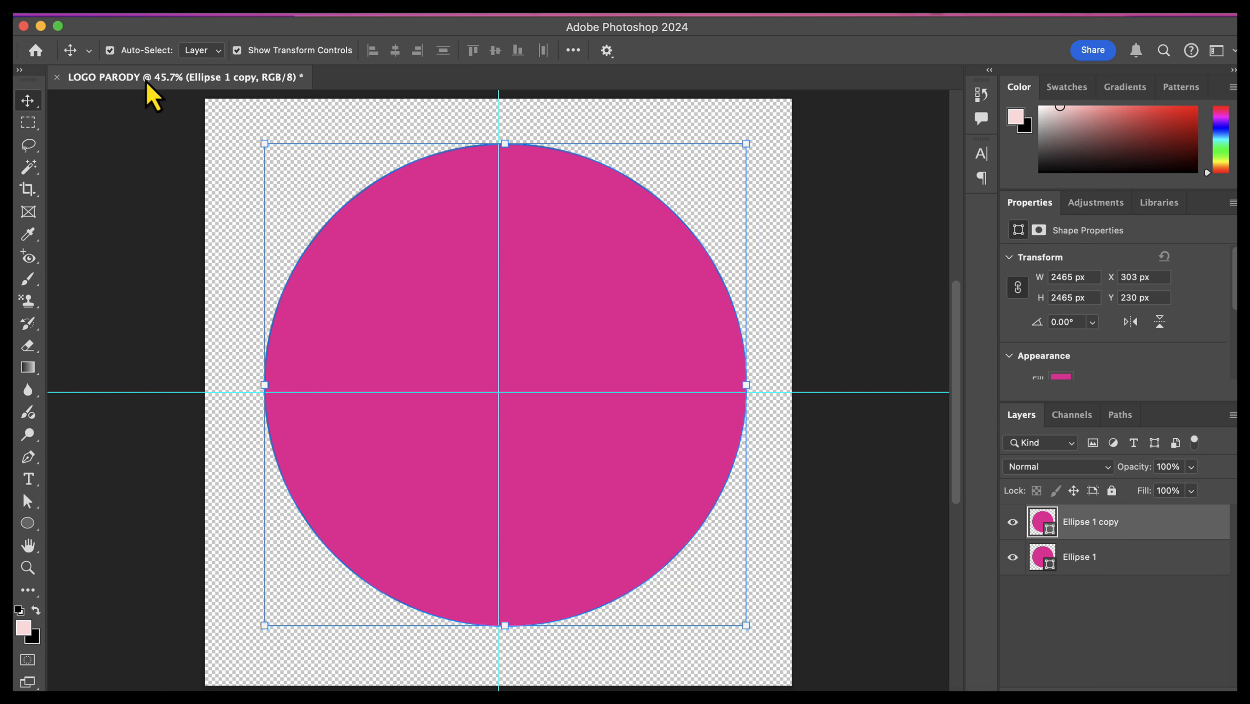
Step: Change the duplicate circle's fill to the light pink from the recently used colors
{"action": "left_click", "coordinate": [30, 527]}
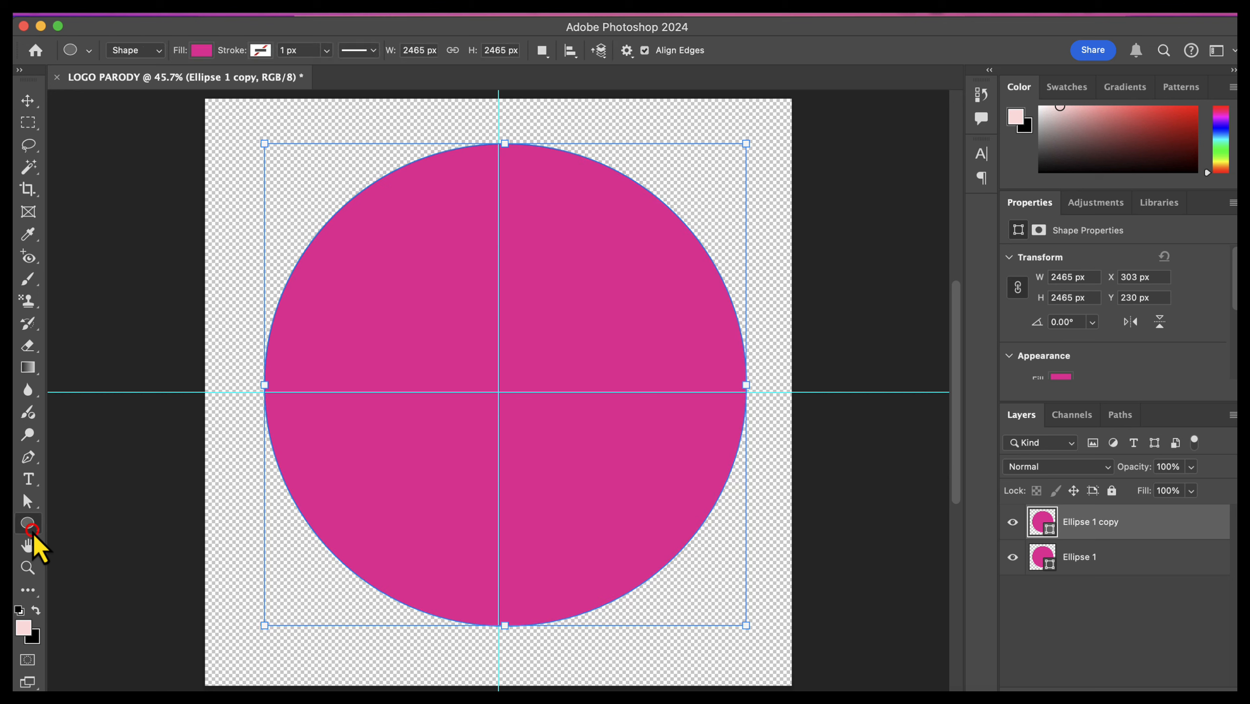
{"action": "left_click", "coordinate": [204, 50]}
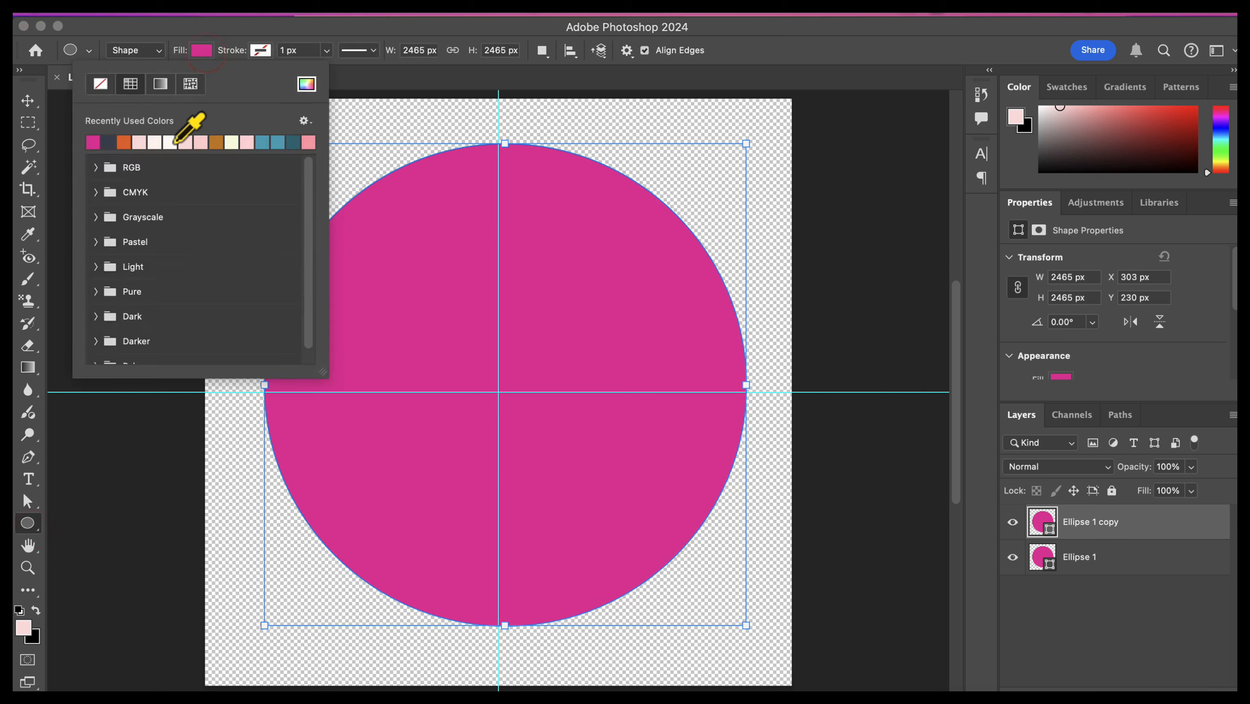
{"action": "left_click", "coordinate": [139, 142]}
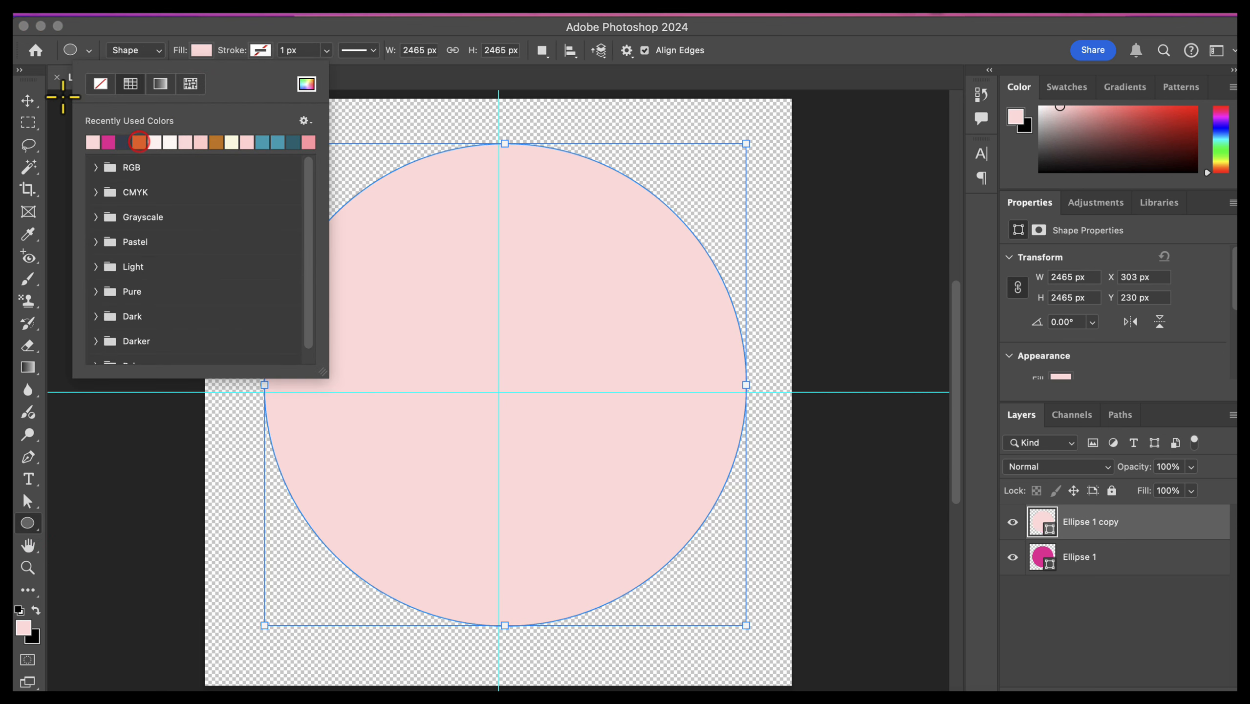
Step: Scale the light pink circle down to about 1840 px wide and centre it inside the magenta circle
{"action": "left_click", "coordinate": [27, 101]}
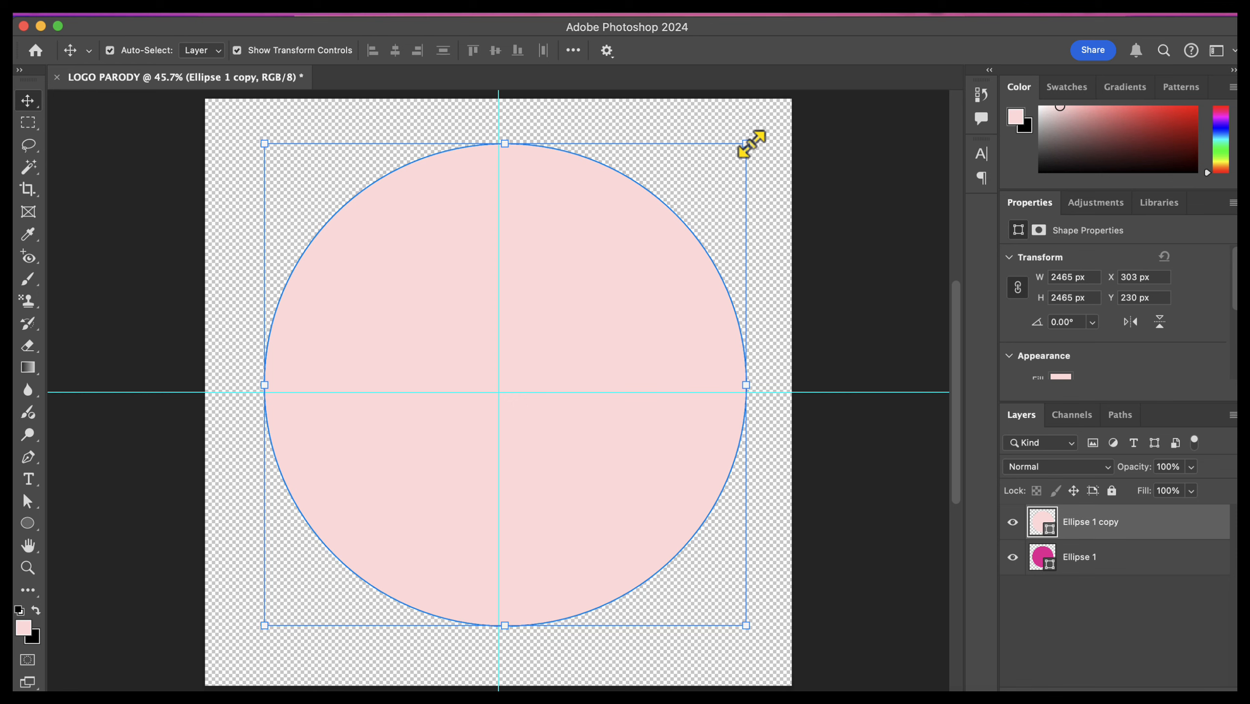
{"action": "left_click_drag", "start_coordinate": [746, 143], "coordinate": [624, 266]}
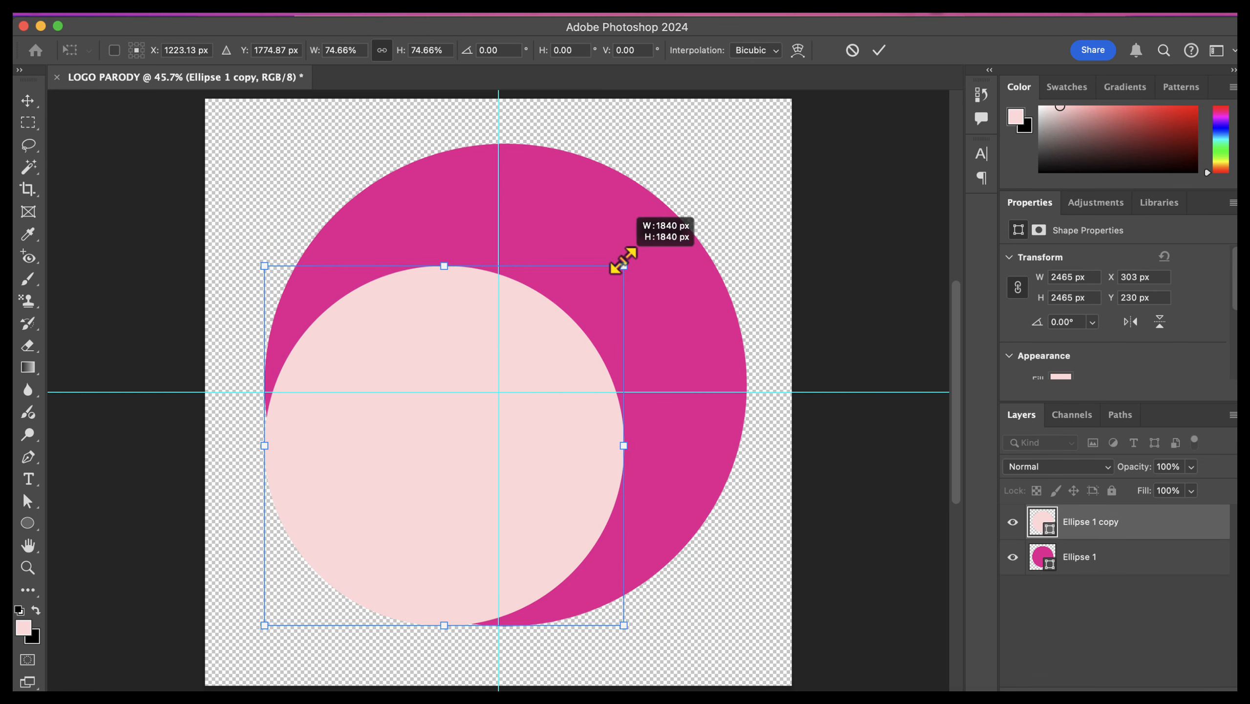
{"action": "left_click_drag", "start_coordinate": [538, 377], "coordinate": [600, 330]}
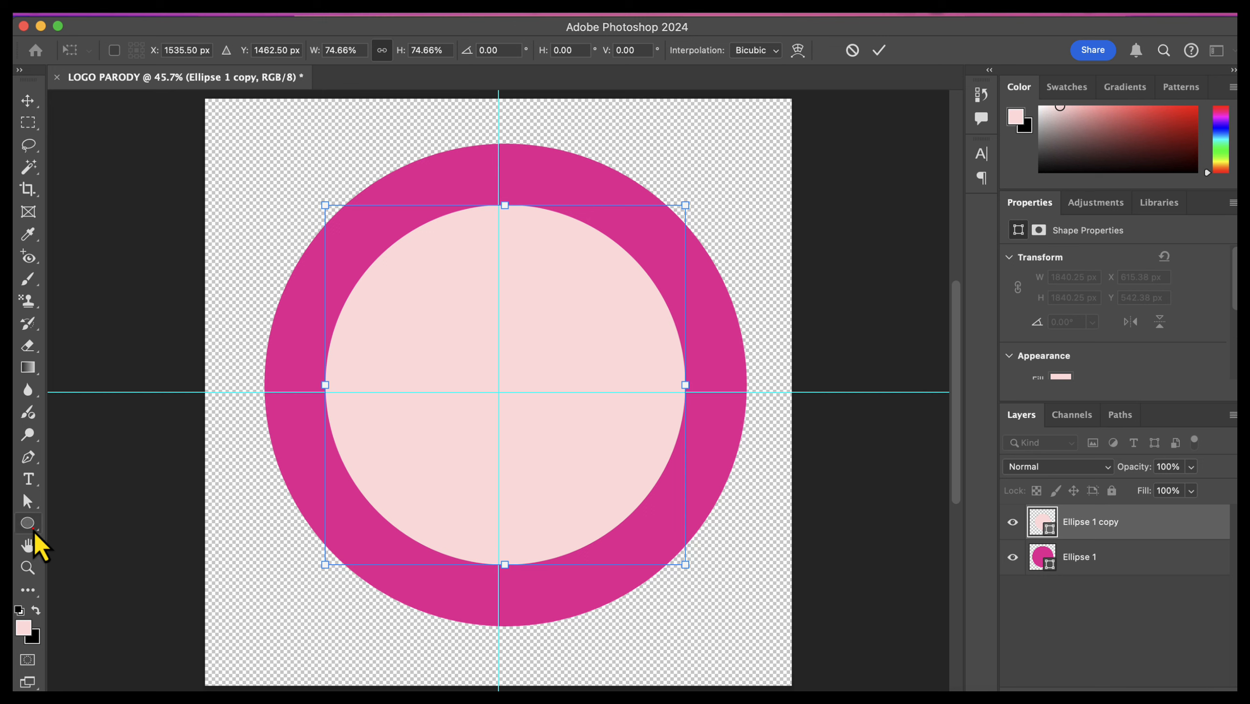
Step: Remove the inner circle's fill and give it an off-white stroke from the recently used colors
{"action": "left_click", "coordinate": [34, 529]}
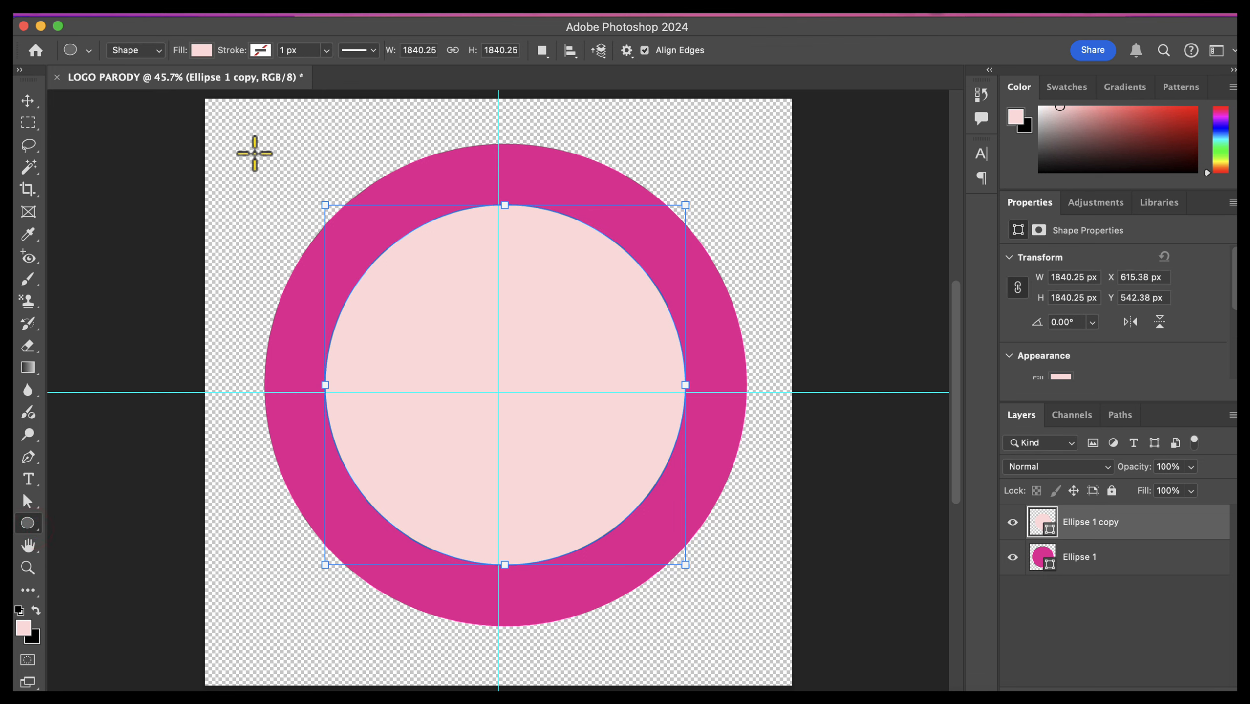
{"action": "left_click", "coordinate": [202, 50]}
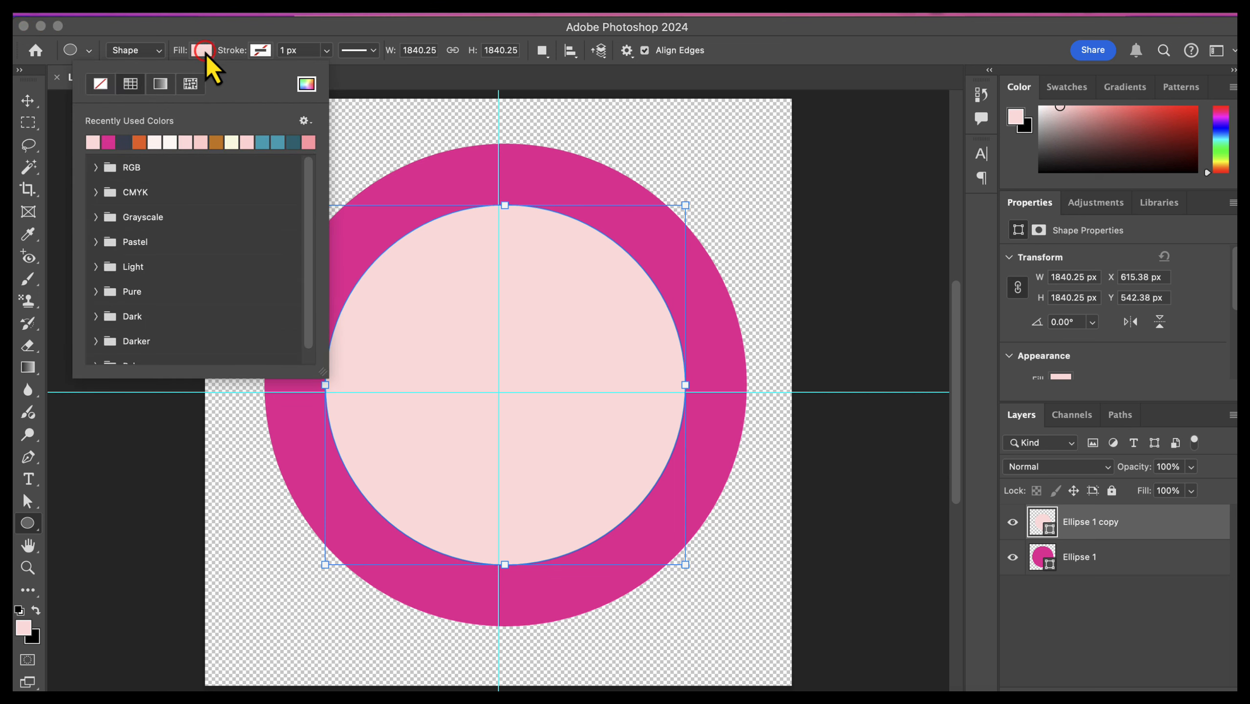
{"action": "left_click", "coordinate": [101, 85]}
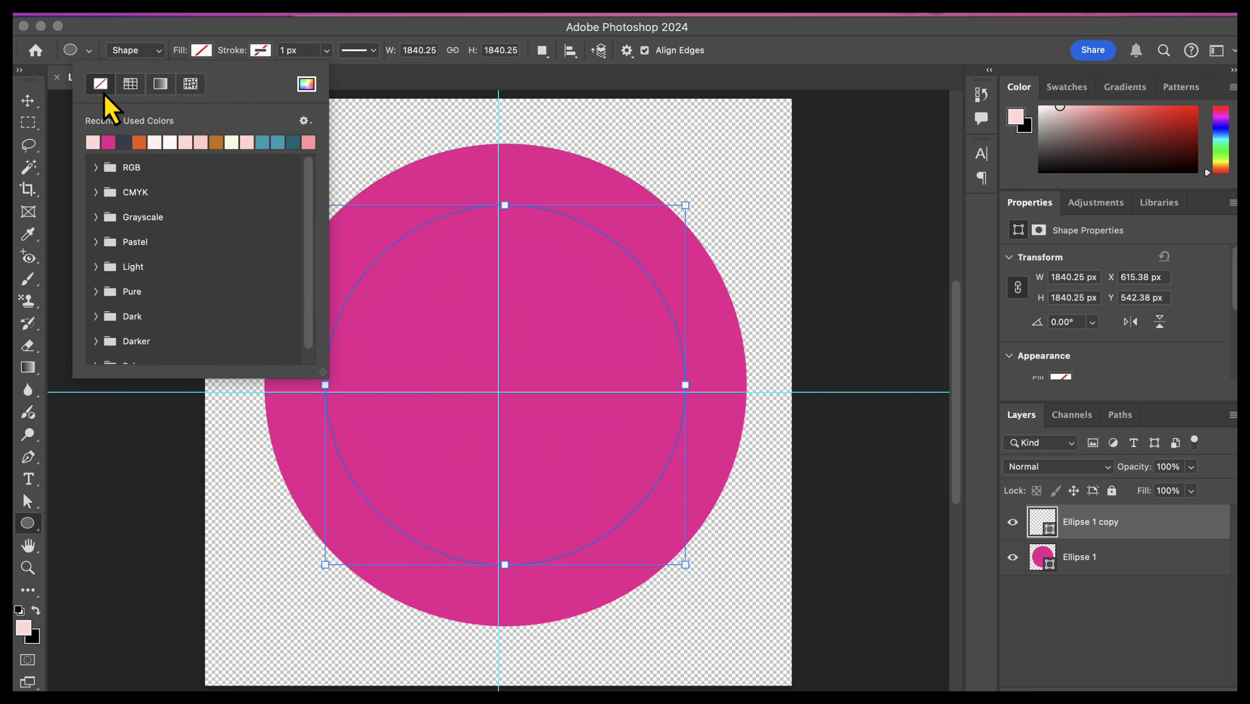
{"action": "left_click", "coordinate": [261, 51]}
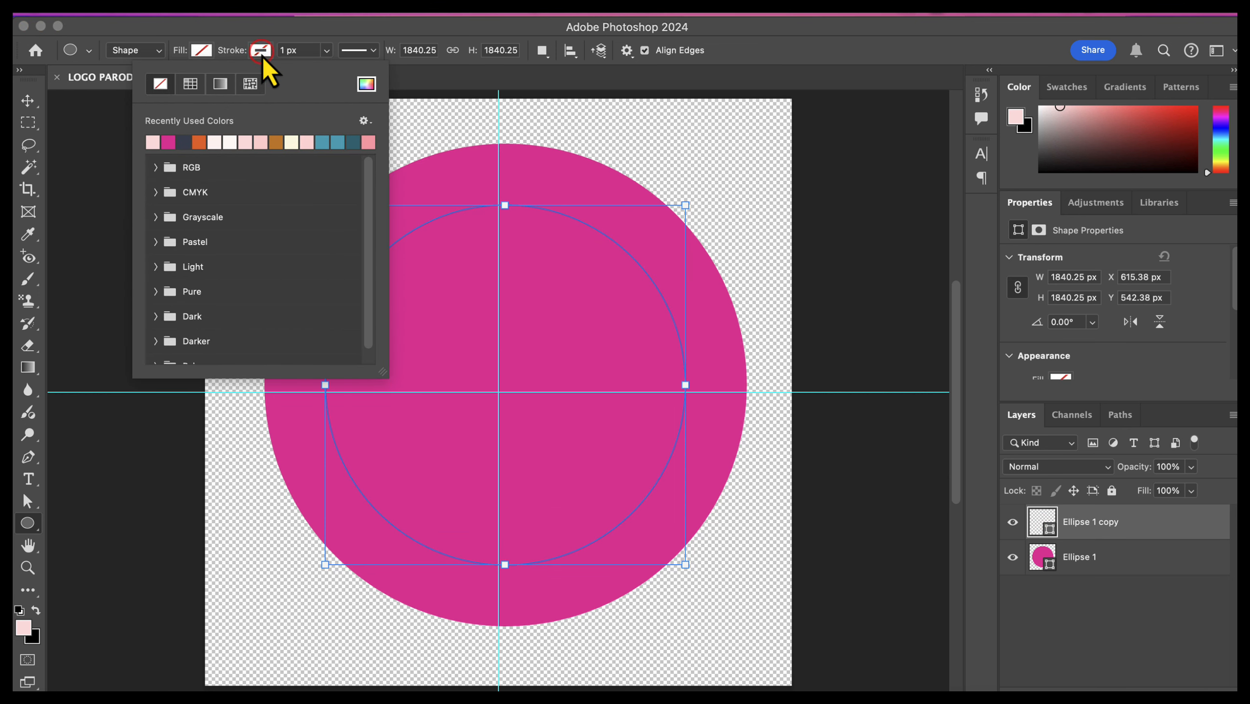
{"action": "left_click", "coordinate": [214, 143]}
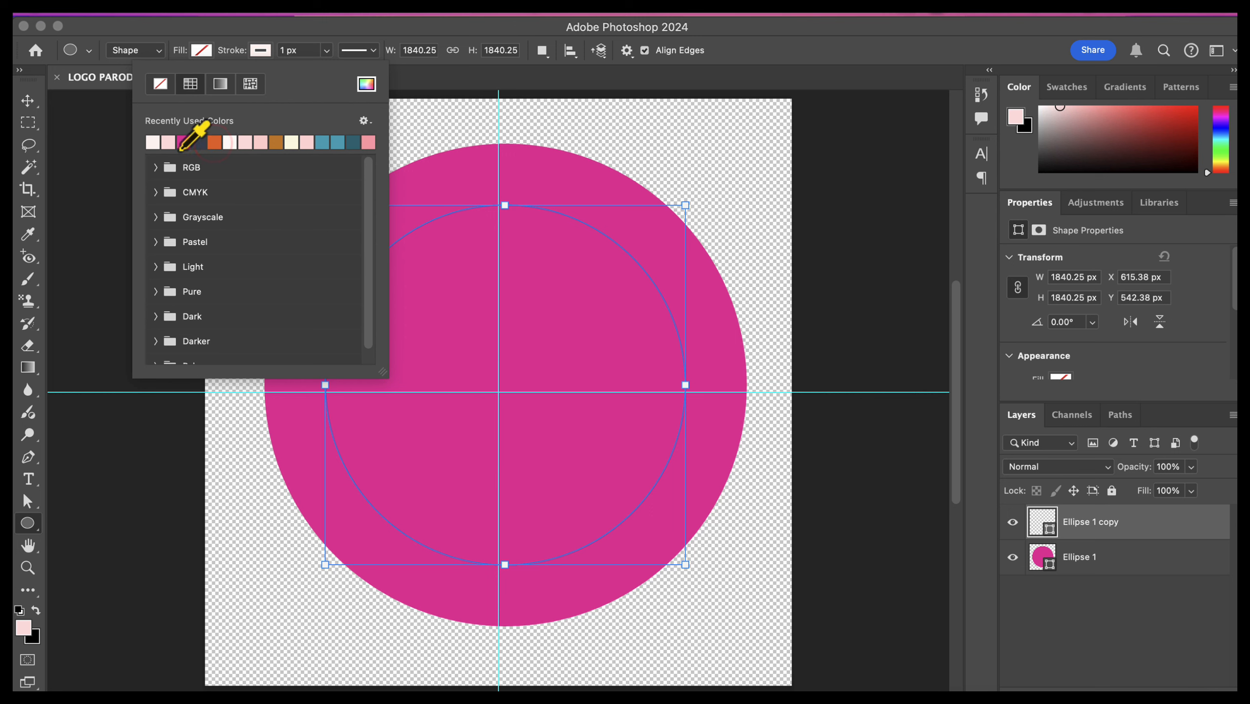
Step: Set the inner circle's stroke width to 40 px
{"action": "left_click", "coordinate": [326, 51]}
{"action": "left_click_drag", "start_coordinate": [326, 72], "coordinate": [335, 71]}
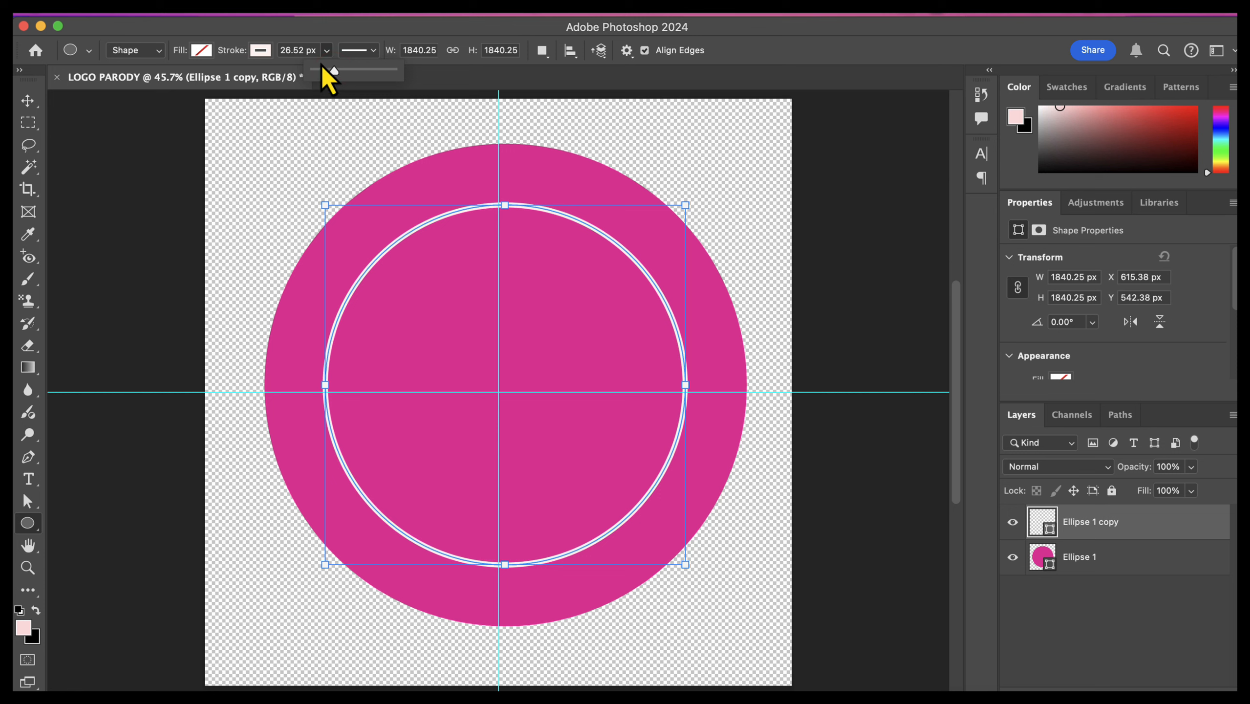
{"action": "left_click", "coordinate": [296, 49]}
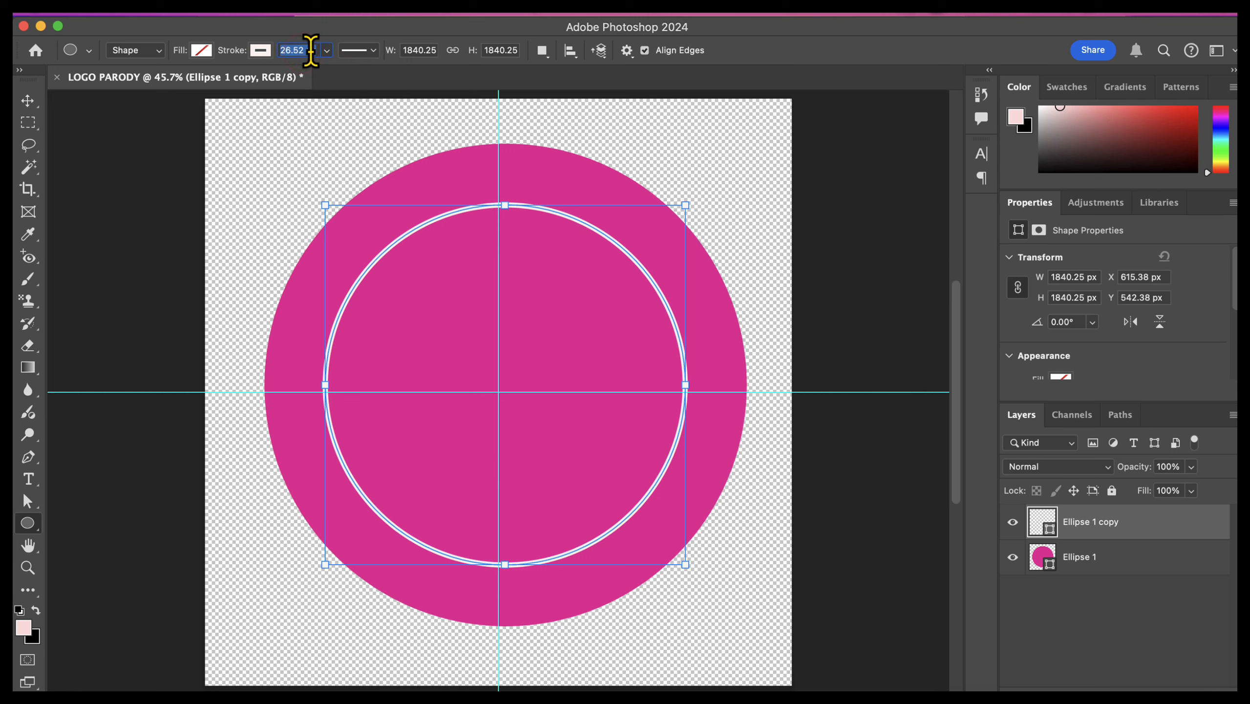
{"action": "type", "text": "40"}
{"action": "key", "text": "Return"}
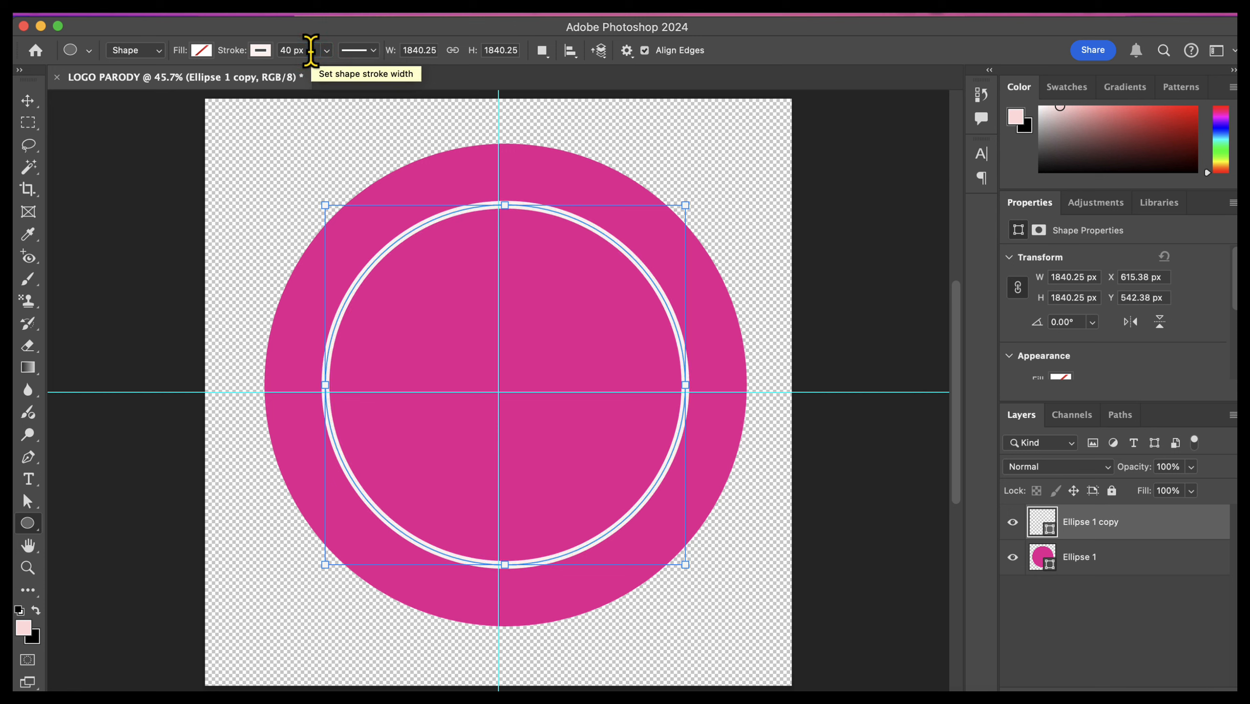
Step: Duplicate the off-white ring's layer, Ellipse 1 copy
{"action": "left_click", "coordinate": [27, 100]}
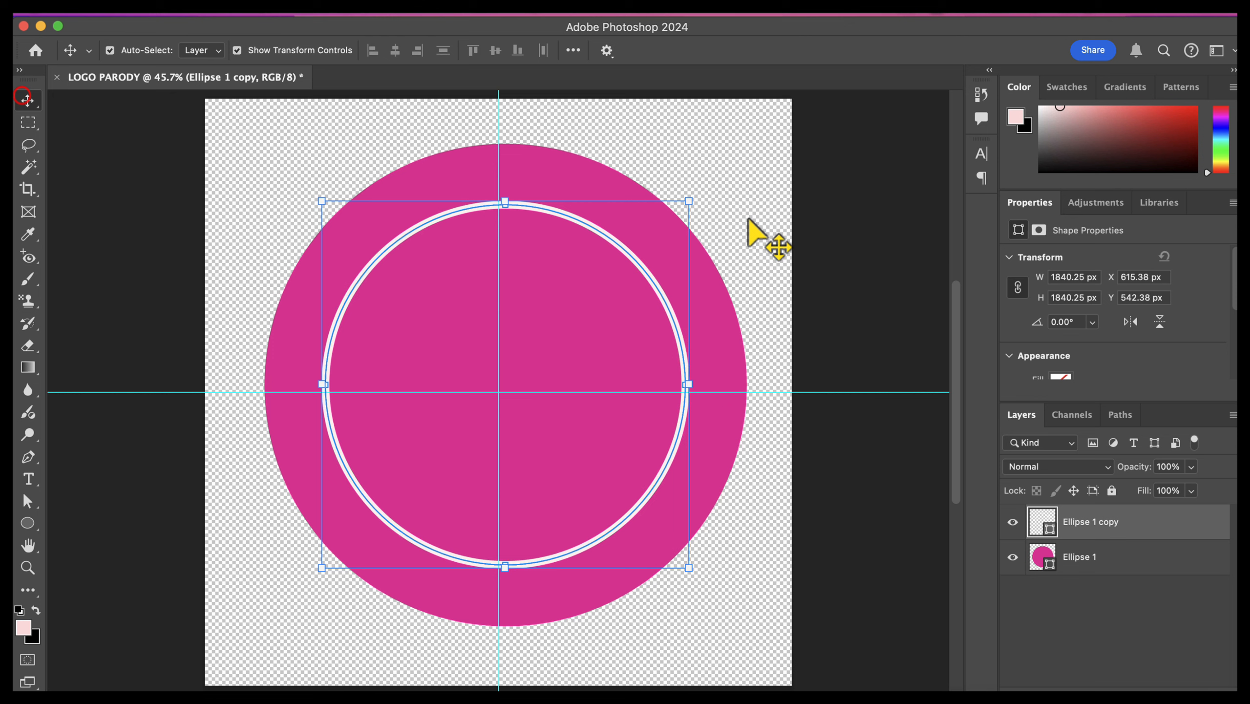
{"action": "left_click", "coordinate": [808, 253]}
{"action": "left_click", "coordinate": [1130, 515]}
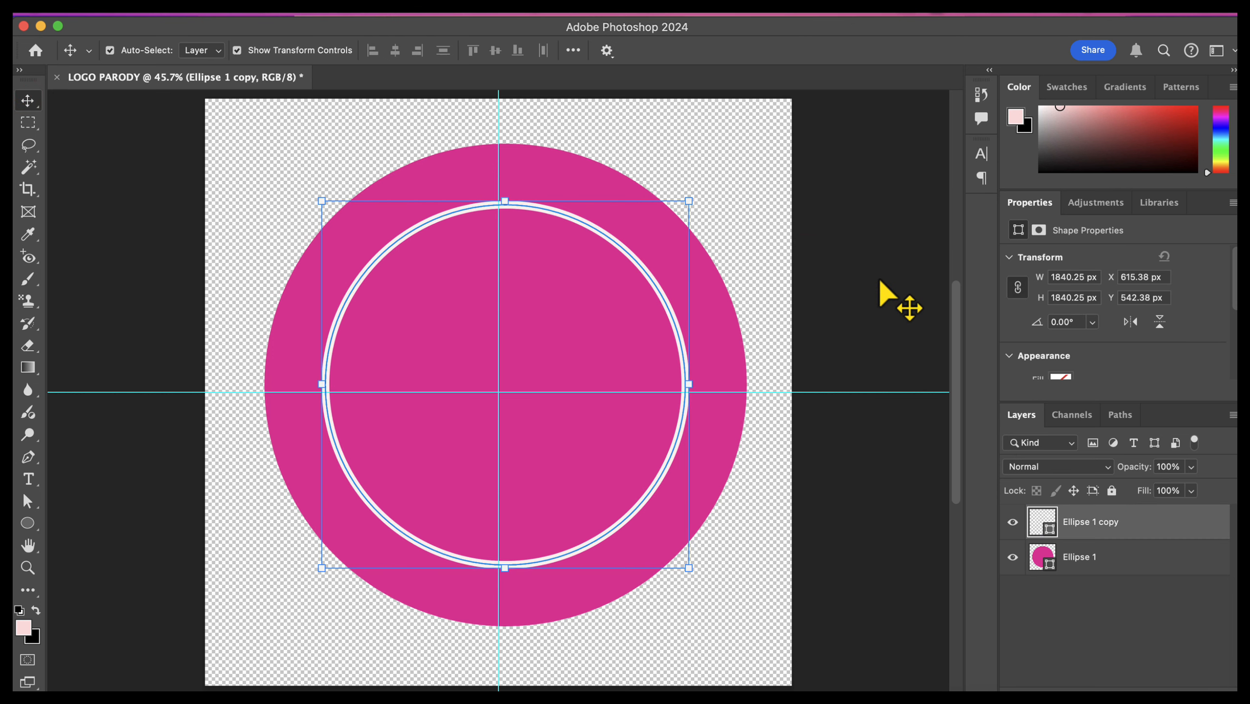
{"action": "key", "text": "super+j"}
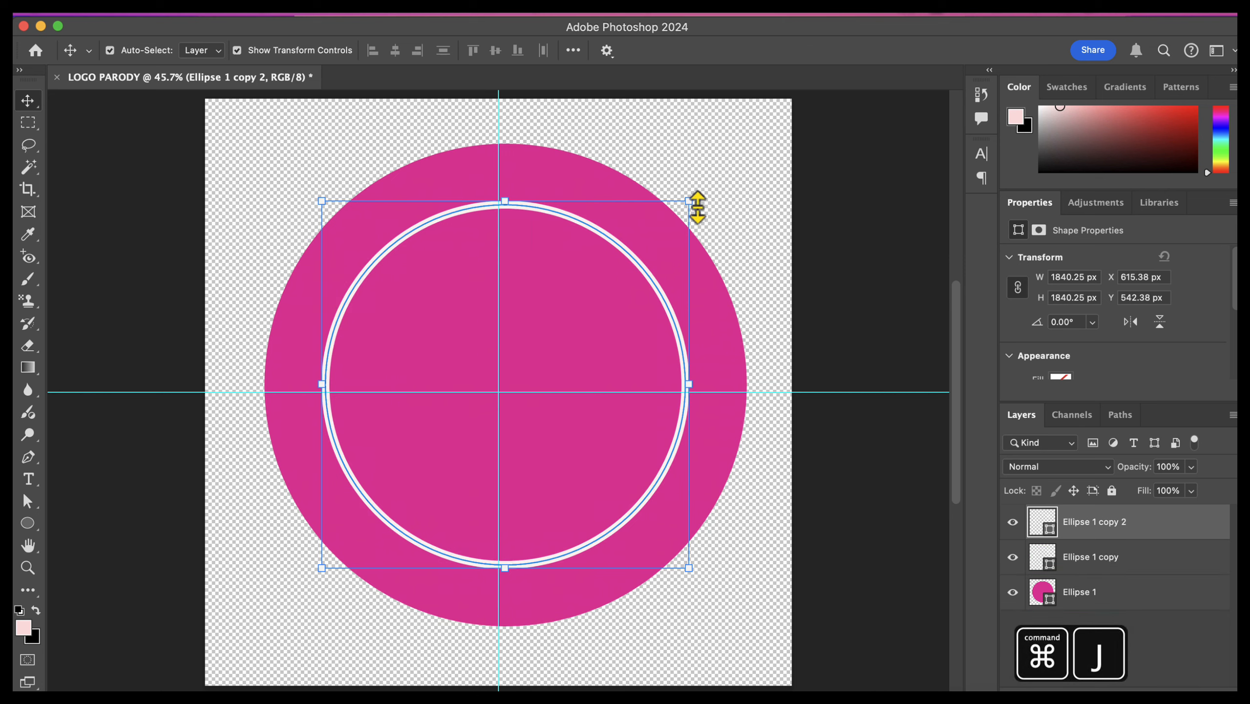
Step: Scale the duplicate ring down to about 1151 px wide and place it inside the larger ring, centred on the vertical guide
{"action": "left_click_drag", "start_coordinate": [690, 202], "coordinate": [568, 321]}
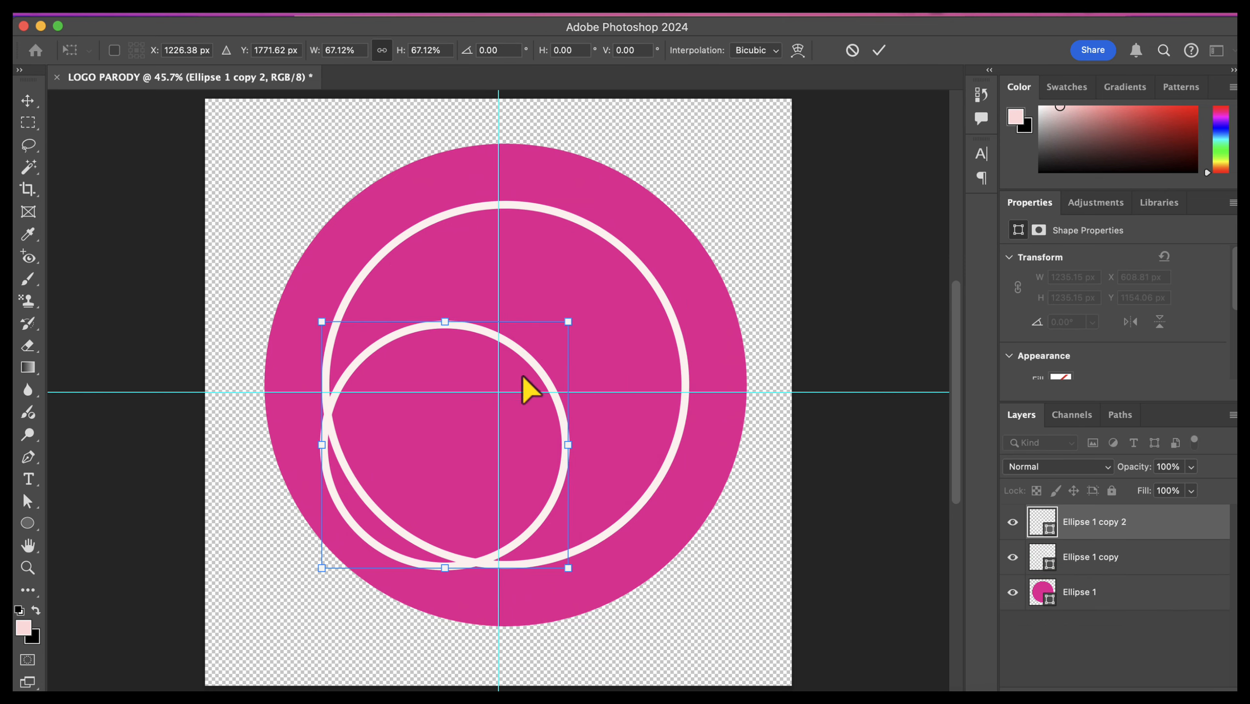
{"action": "left_click_drag", "start_coordinate": [528, 366], "coordinate": [597, 301]}
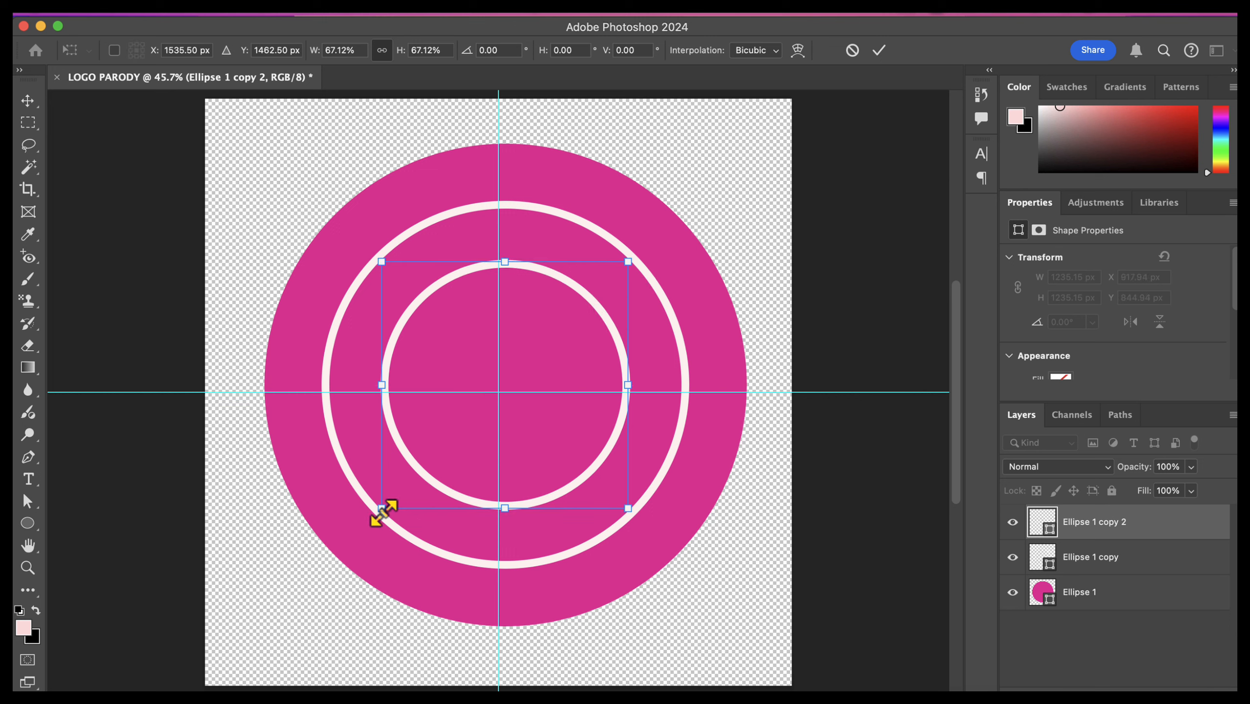
{"action": "left_click_drag", "start_coordinate": [382, 509], "coordinate": [392, 494]}
{"action": "left_click_drag", "start_coordinate": [582, 293], "coordinate": [566, 303]}
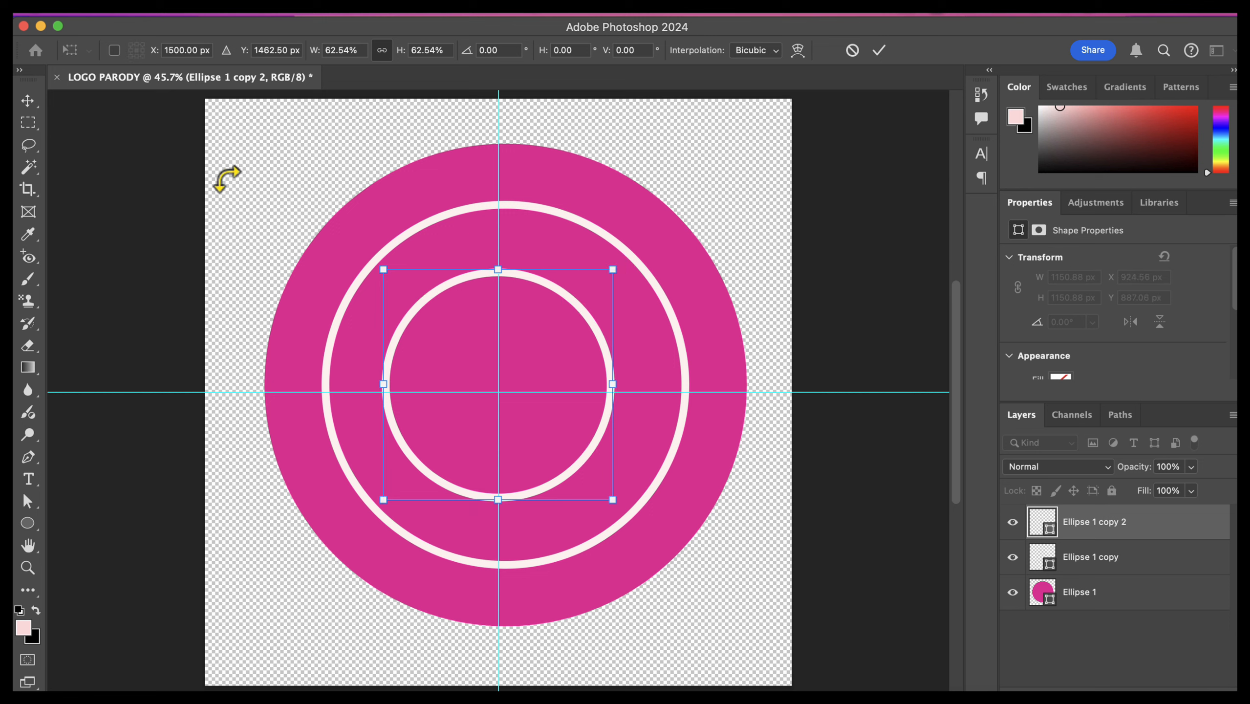
Step: Fill the smaller ring with the dark navy from the recently used colors and deselect it
{"action": "left_click", "coordinate": [36, 525]}
{"action": "left_click", "coordinate": [201, 50]}
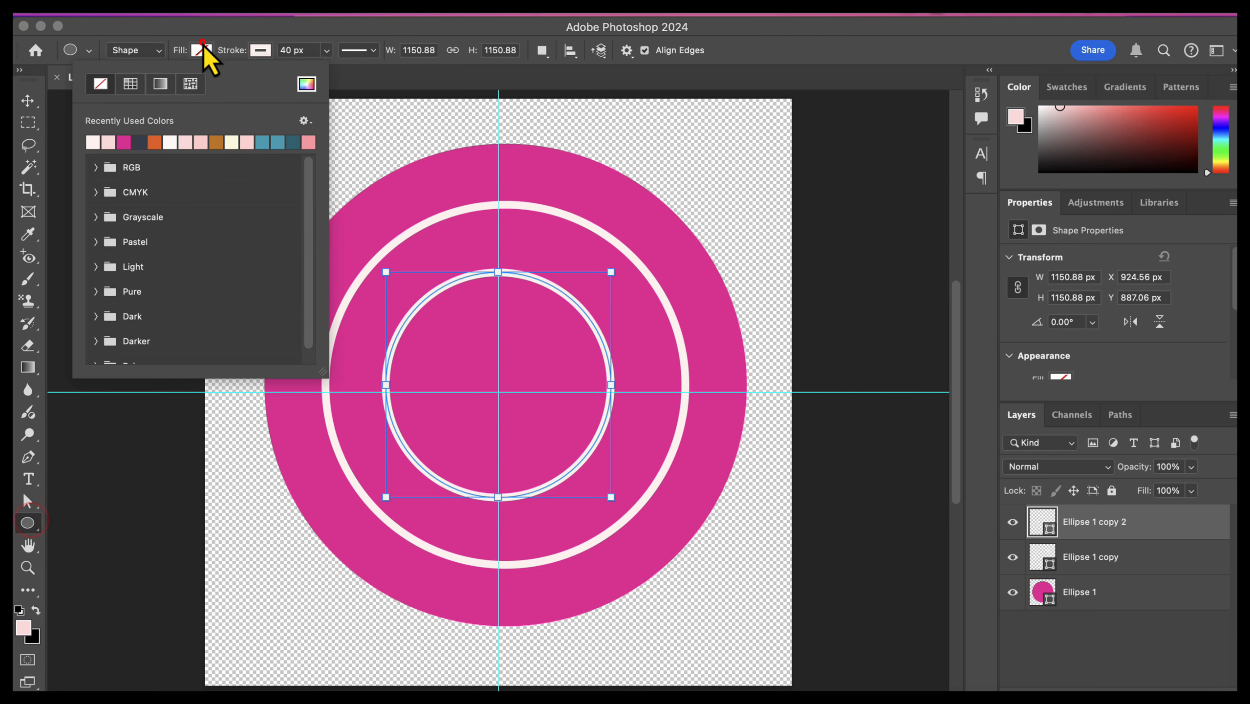
{"action": "left_click", "coordinate": [139, 143]}
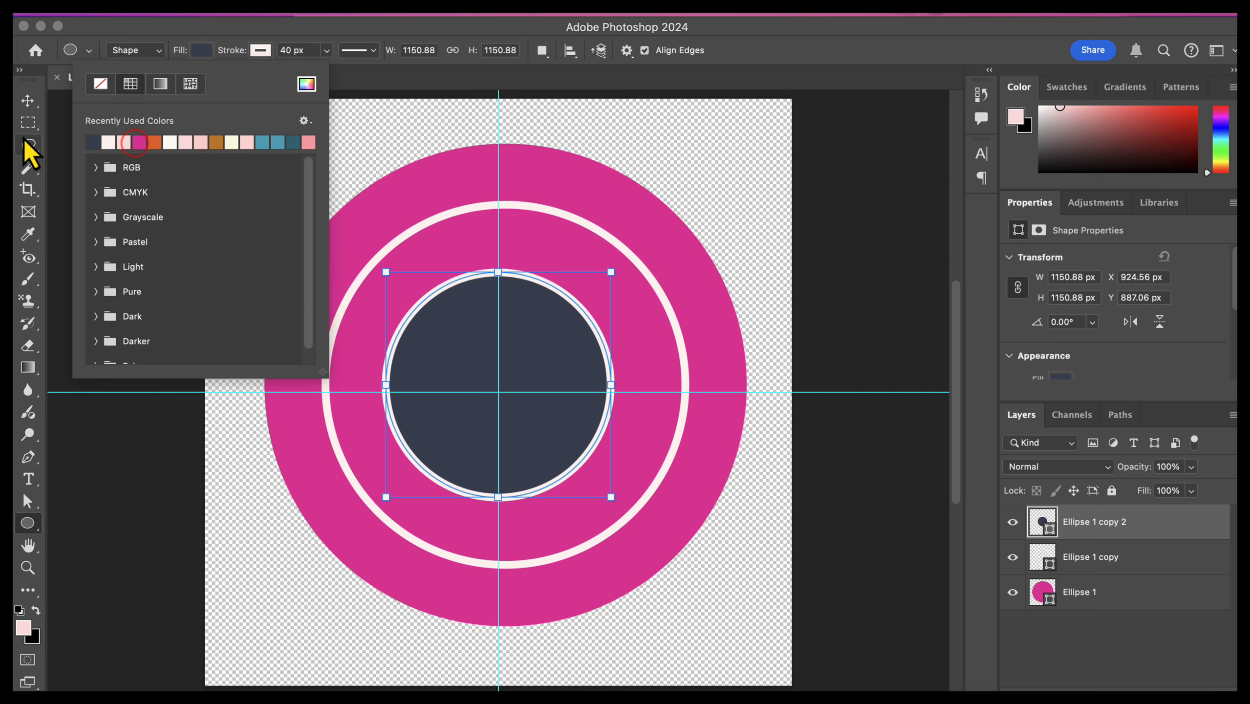
{"action": "left_click", "coordinate": [34, 101]}
{"action": "left_click", "coordinate": [792, 302]}
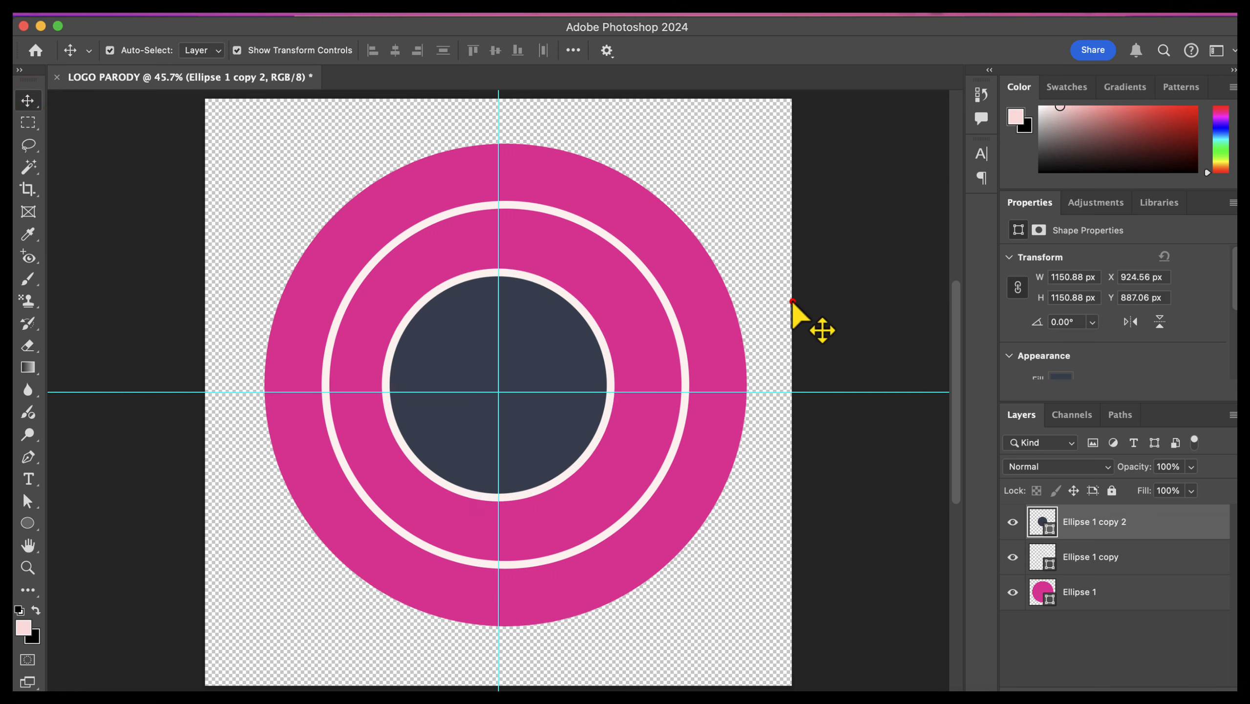
Step: Shift the navy circle sideways into line with the centre of the outer circles and deselect it
{"action": "left_click", "coordinate": [446, 326]}
{"action": "left_click", "coordinate": [865, 377]}
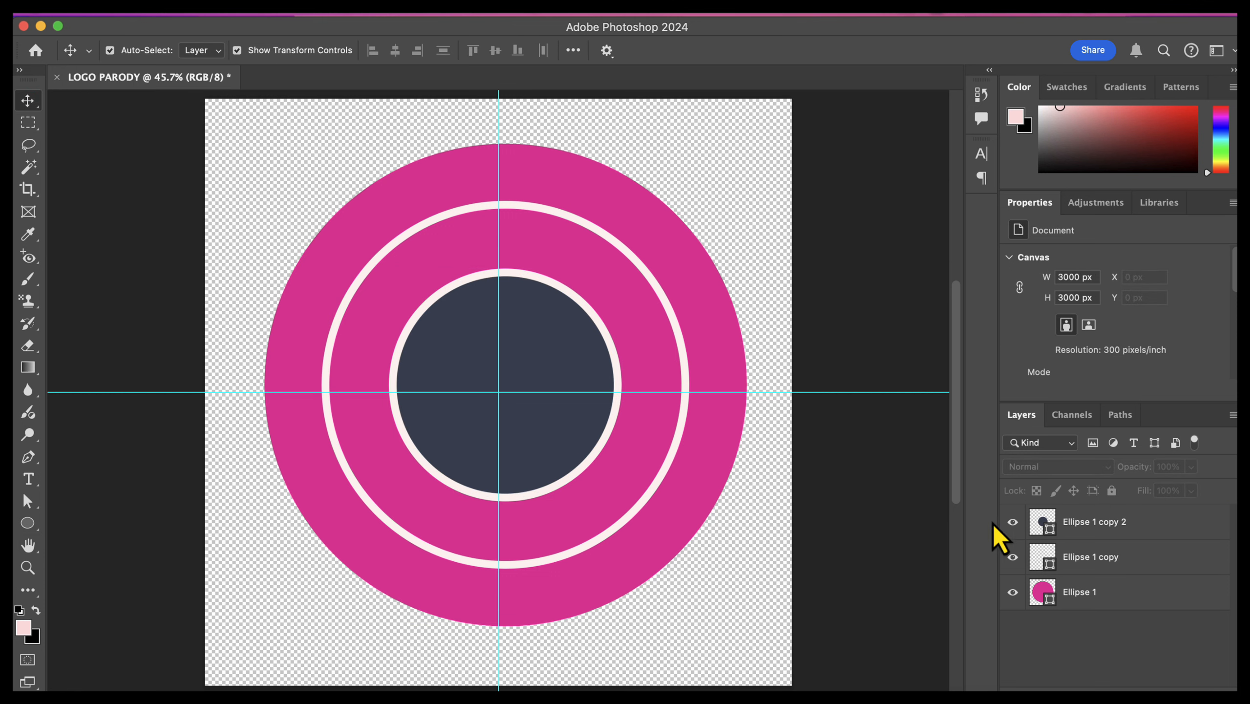
{"action": "left_click", "coordinate": [1022, 524]}
{"action": "left_click", "coordinate": [875, 485]}
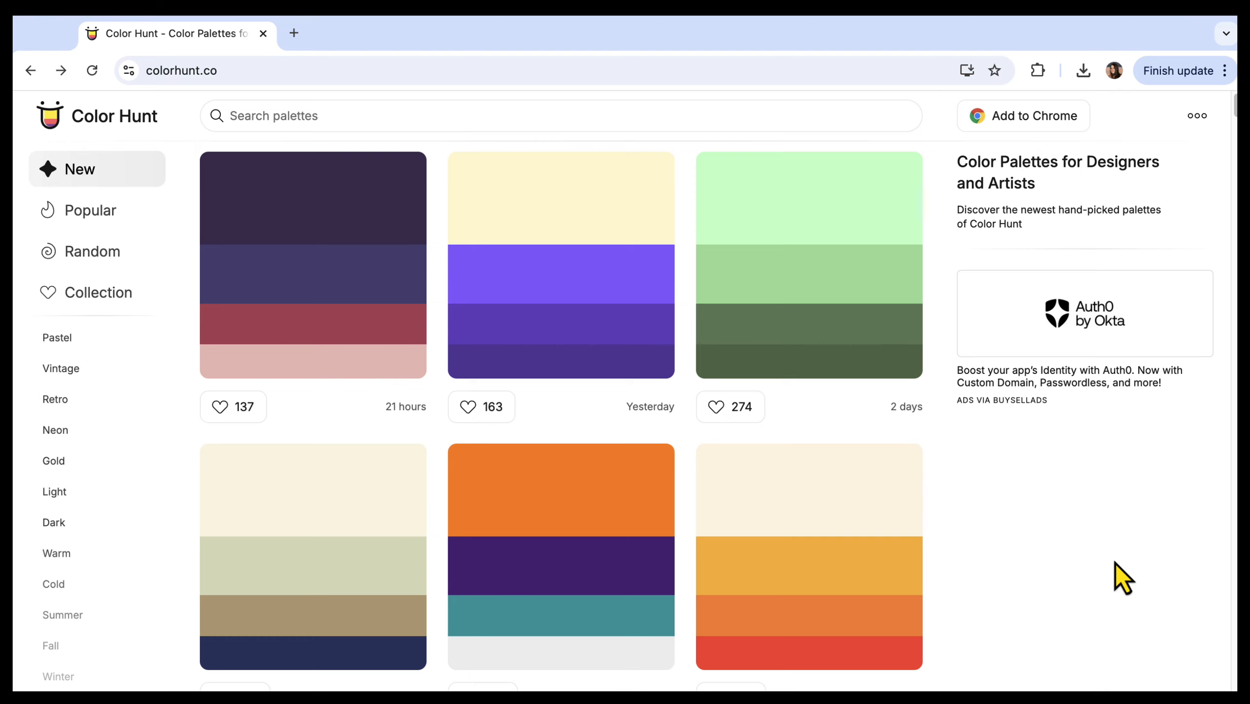
Step: Browse the newest palettes on Color Hunt and open the black, green and cream palette to examine its color codes
{"action": "scroll", "coordinate": [1113, 564], "scroll_direction": "down", "scroll_amount": 5}
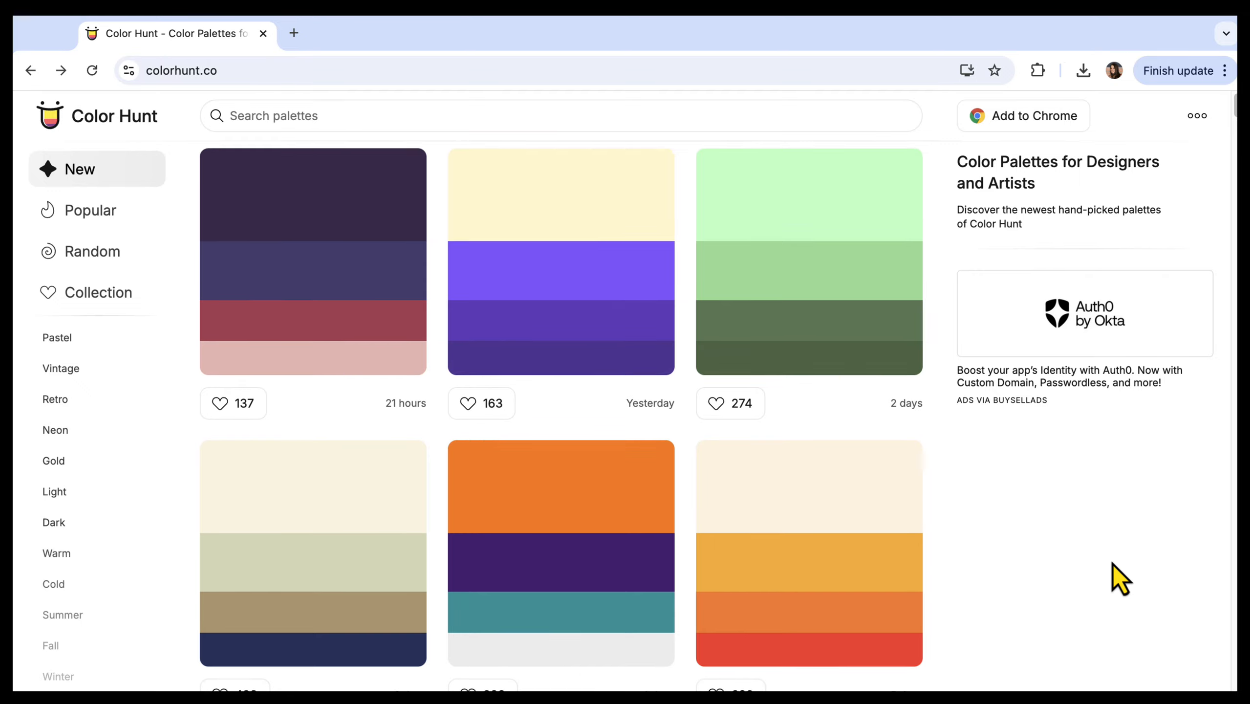
{"action": "scroll", "coordinate": [1114, 565], "scroll_direction": "down", "scroll_amount": 10}
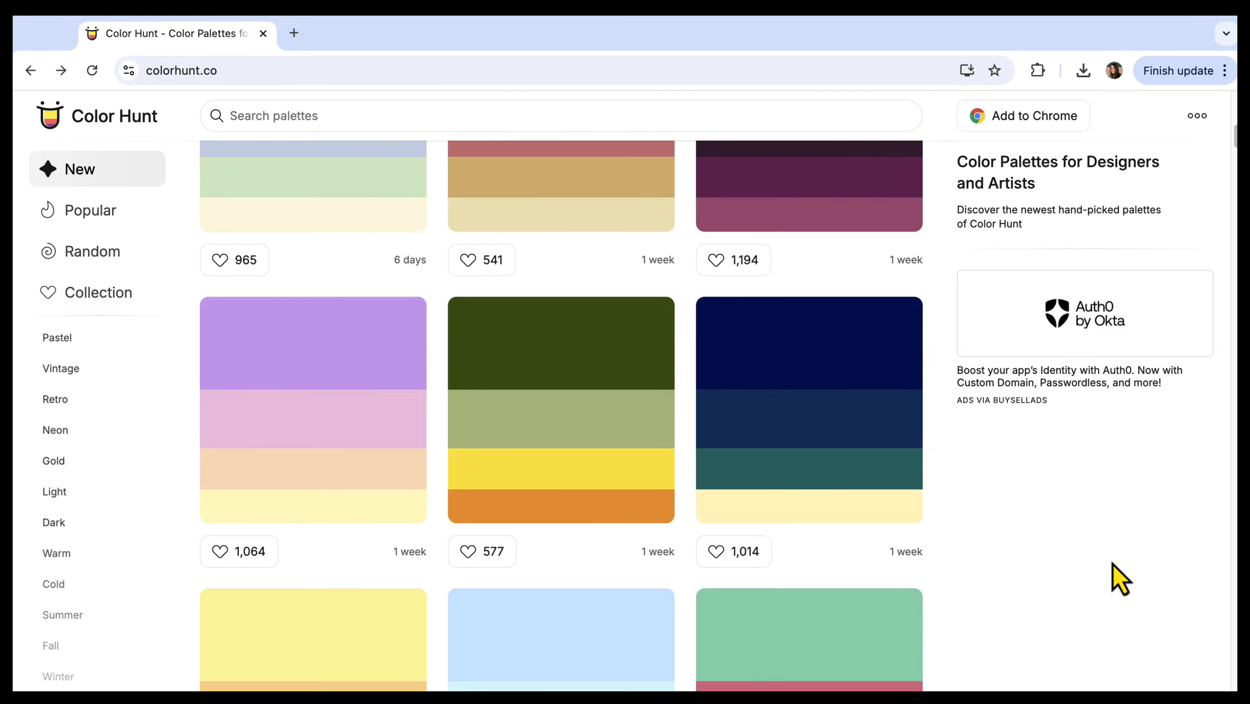
{"action": "scroll", "coordinate": [1112, 564], "scroll_direction": "down", "scroll_amount": 10}
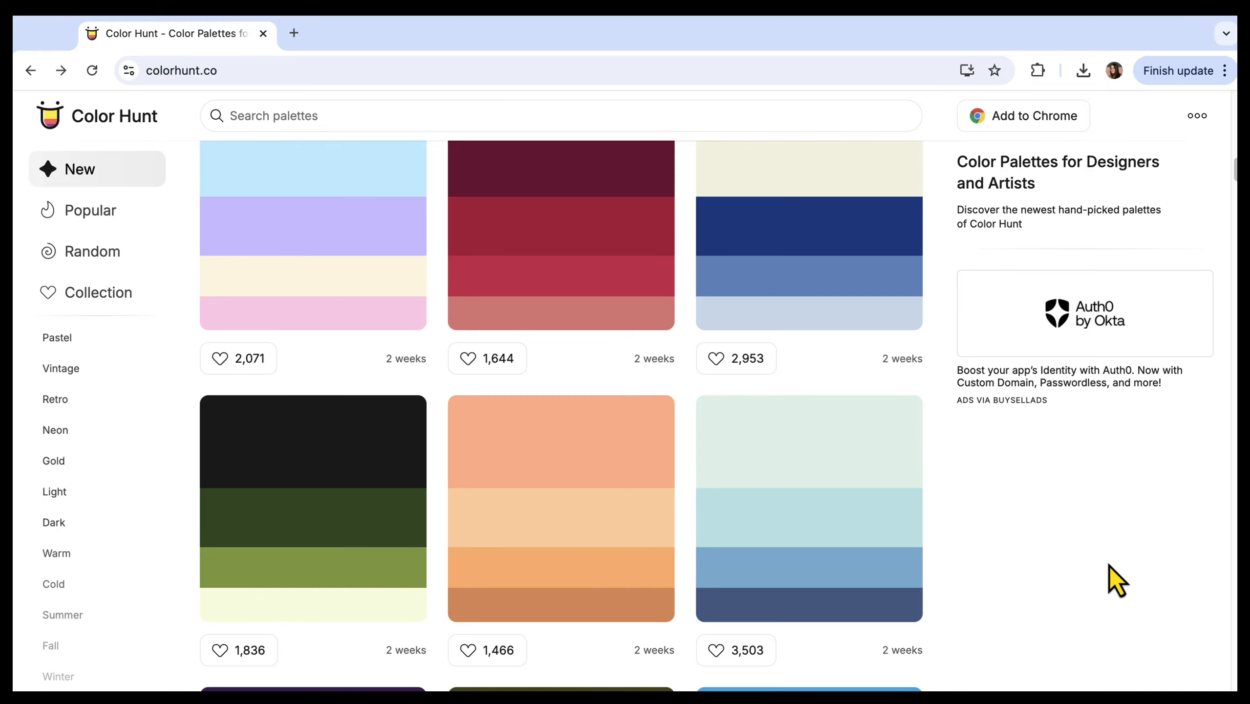
{"action": "left_click", "coordinate": [279, 509]}
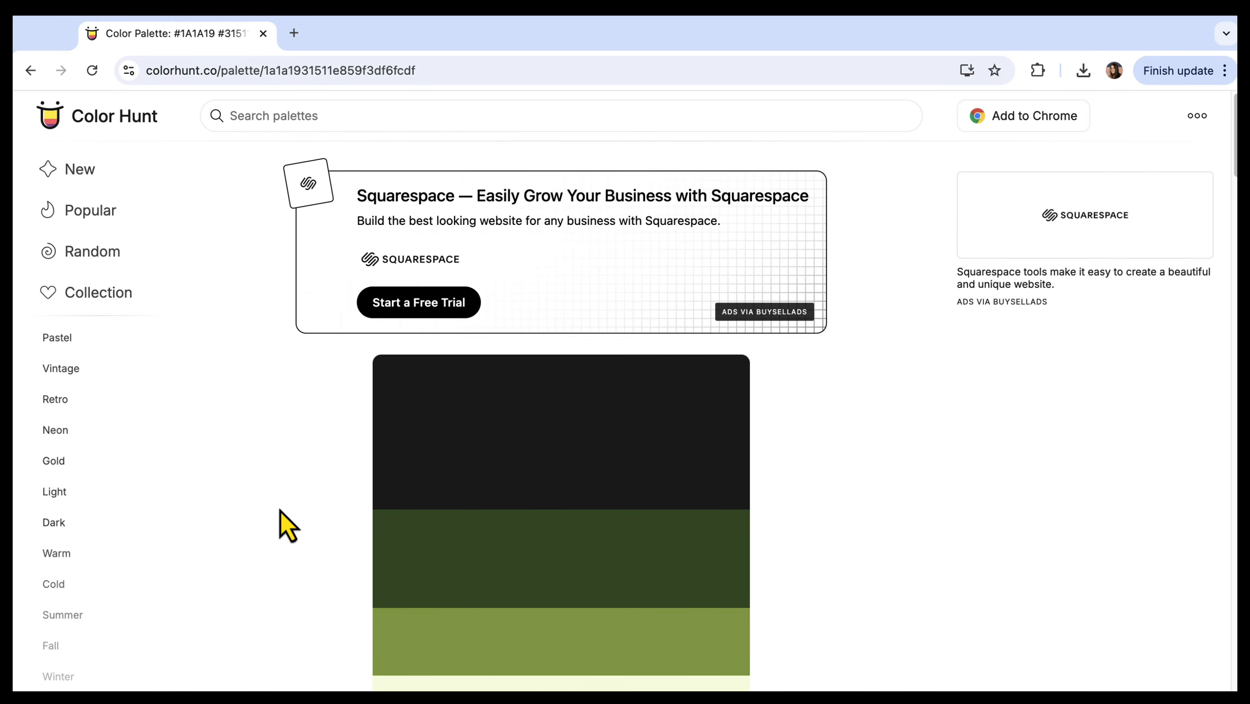
{"action": "scroll", "coordinate": [280, 510], "scroll_direction": "down", "scroll_amount": 9}
{"action": "scroll", "coordinate": [280, 510], "scroll_direction": "up", "scroll_amount": 8}
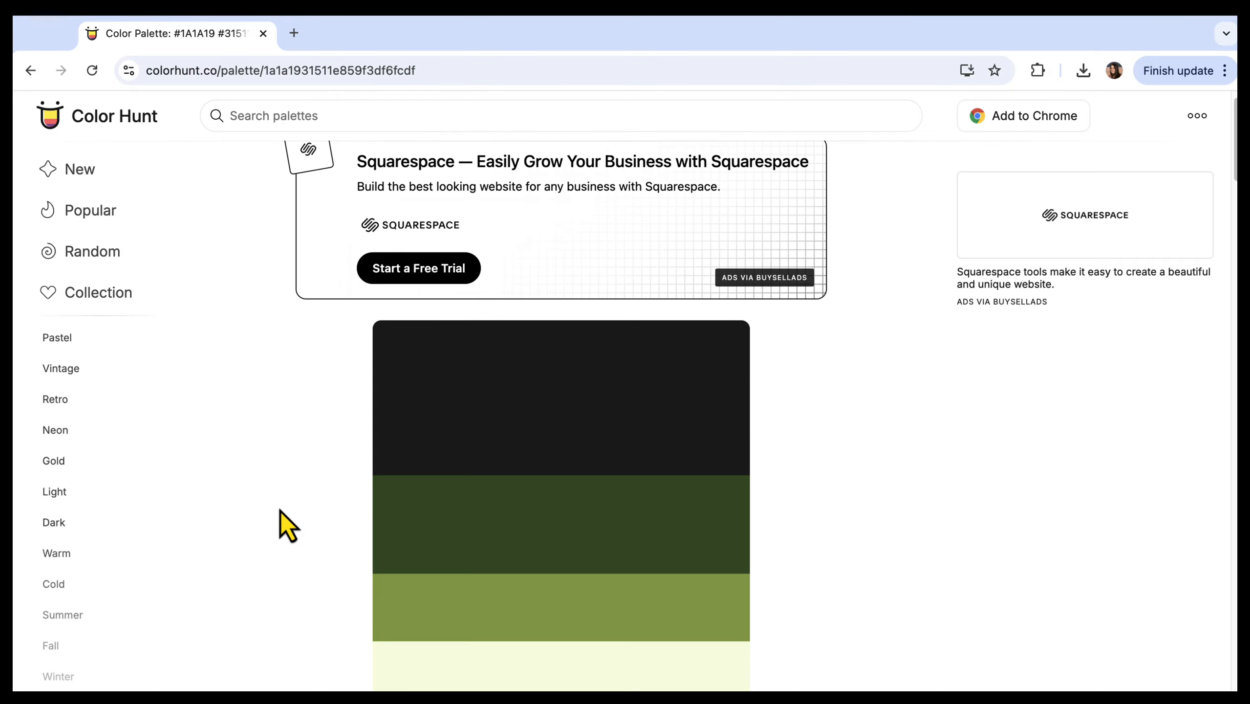
{"action": "scroll", "coordinate": [280, 511], "scroll_direction": "down", "scroll_amount": 3}
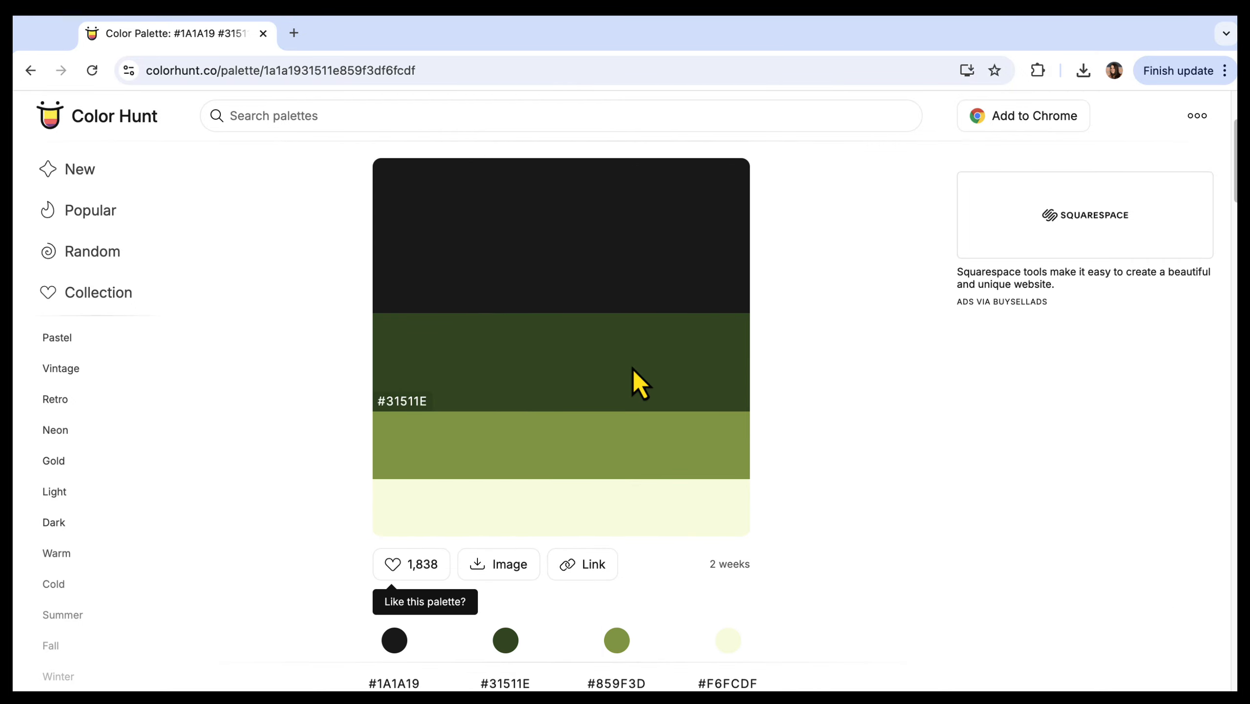
{"action": "scroll", "coordinate": [636, 377], "scroll_direction": "down", "scroll_amount": 1}
{"action": "scroll", "coordinate": [704, 461], "scroll_direction": "down", "scroll_amount": 1}
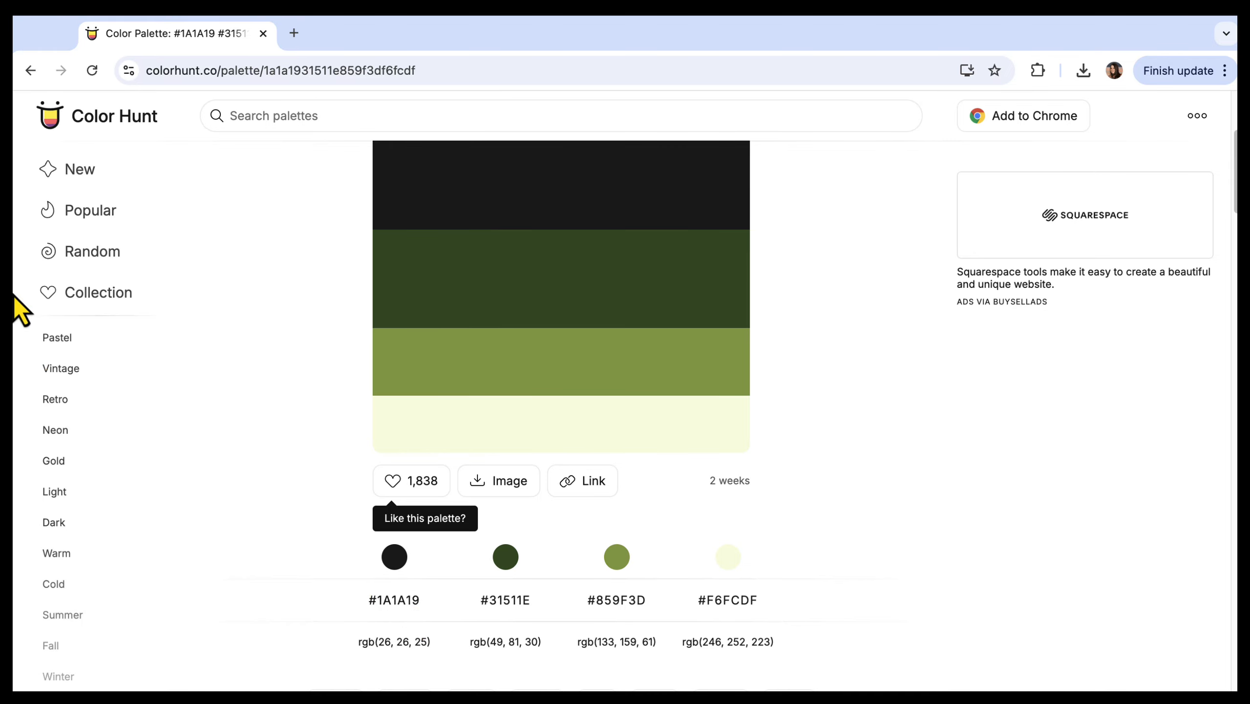
Step: Return to the palette list, browse further, and open the orange, cream, light blue and purple palette
{"action": "left_click", "coordinate": [30, 71]}
{"action": "scroll", "coordinate": [1067, 546], "scroll_direction": "down", "scroll_amount": 6}
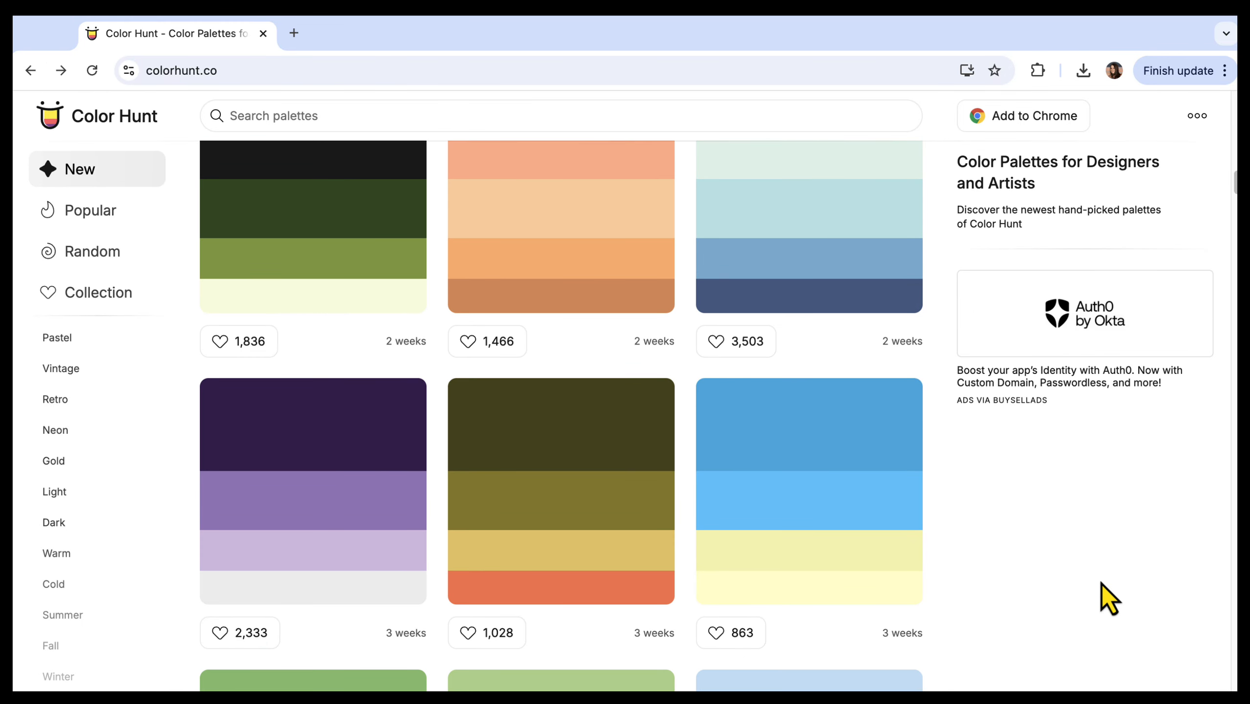
{"action": "scroll", "coordinate": [1101, 583], "scroll_direction": "down", "scroll_amount": 2}
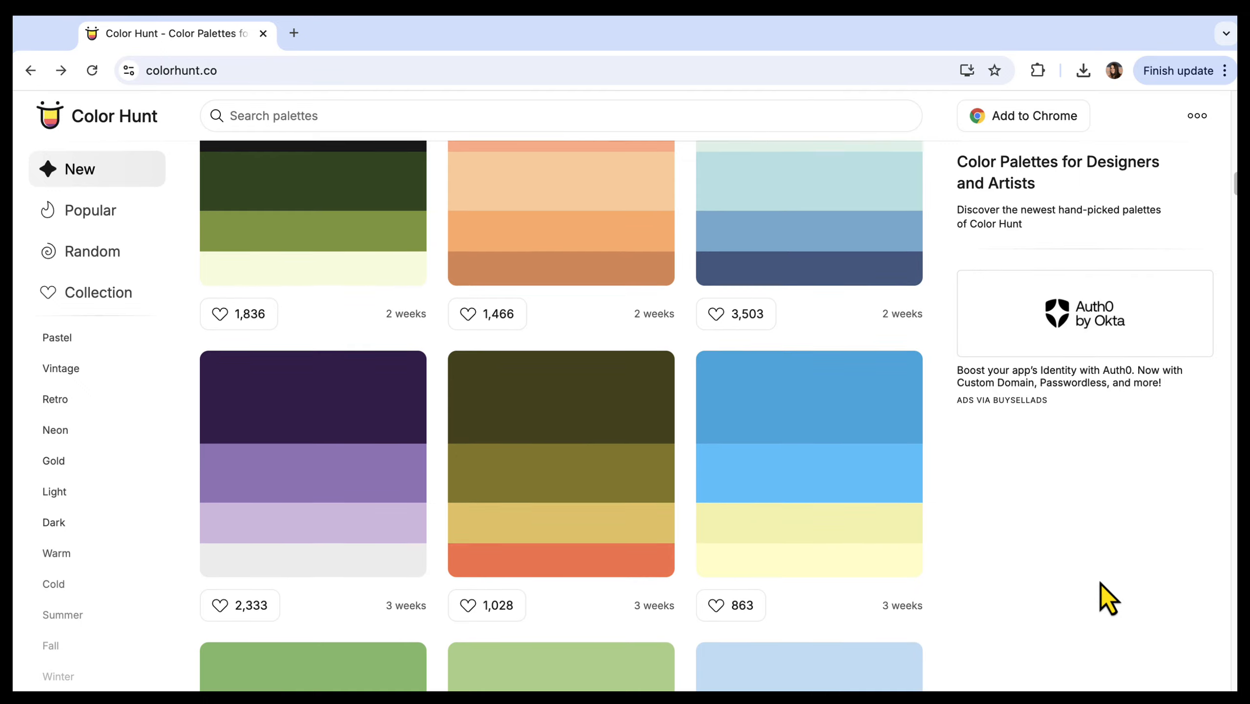
{"action": "scroll", "coordinate": [1101, 584], "scroll_direction": "down", "scroll_amount": 18}
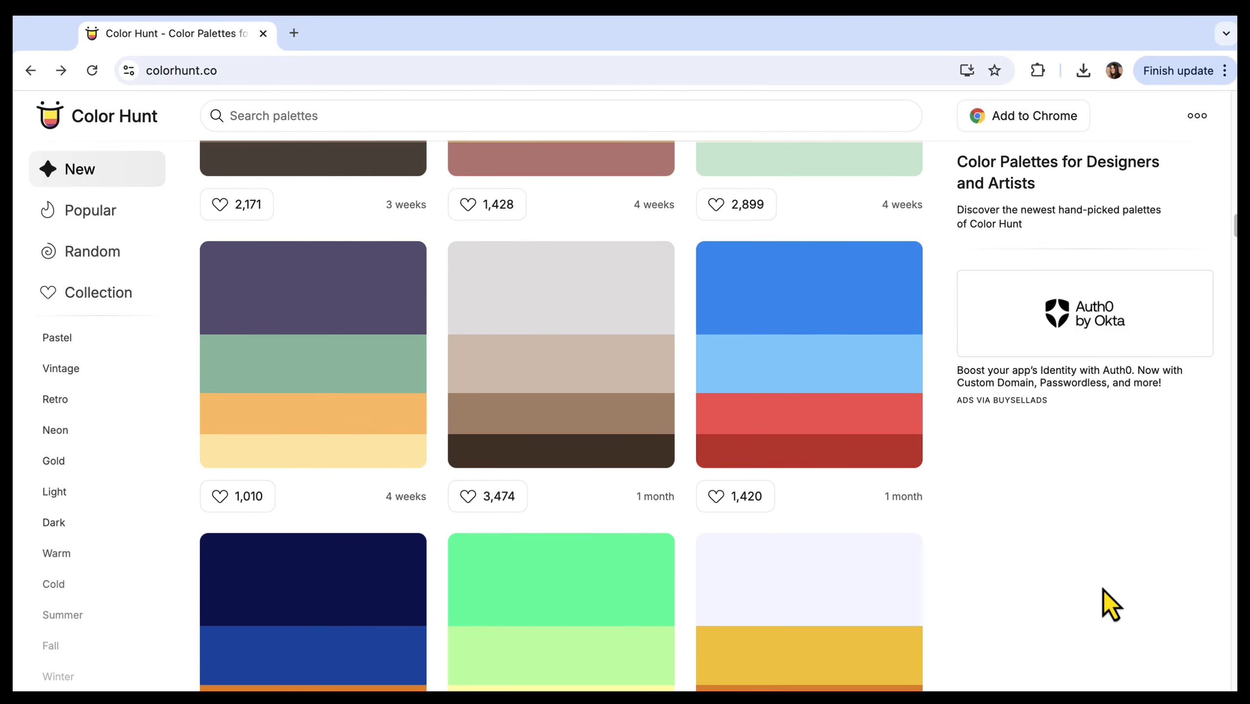
{"action": "scroll", "coordinate": [1104, 589], "scroll_direction": "down", "scroll_amount": 20}
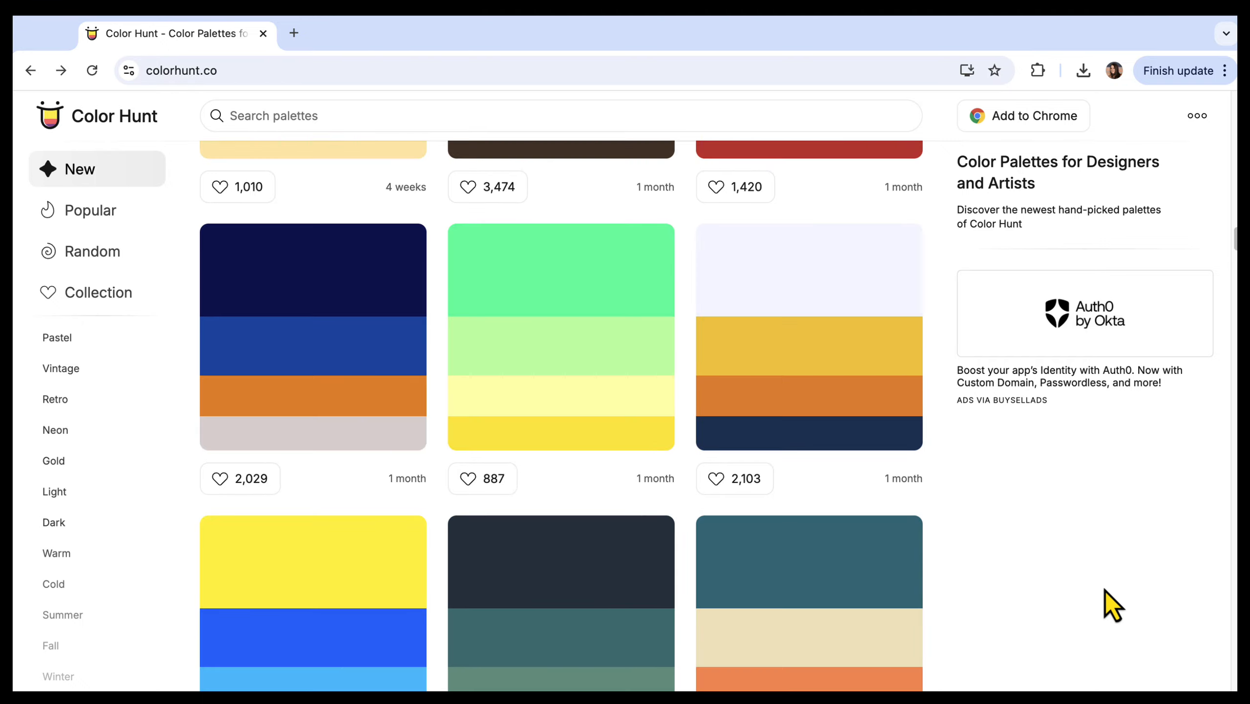
{"action": "scroll", "coordinate": [1109, 594], "scroll_direction": "down", "scroll_amount": 15}
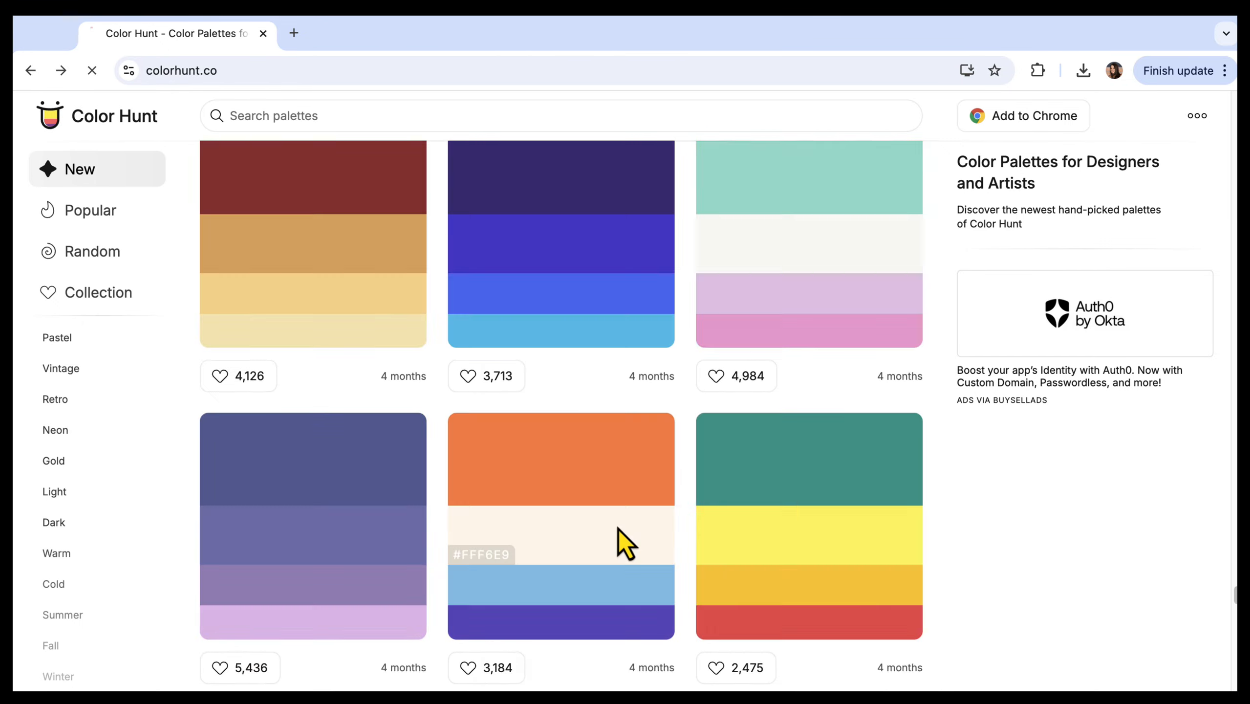
{"action": "left_click", "coordinate": [624, 542]}
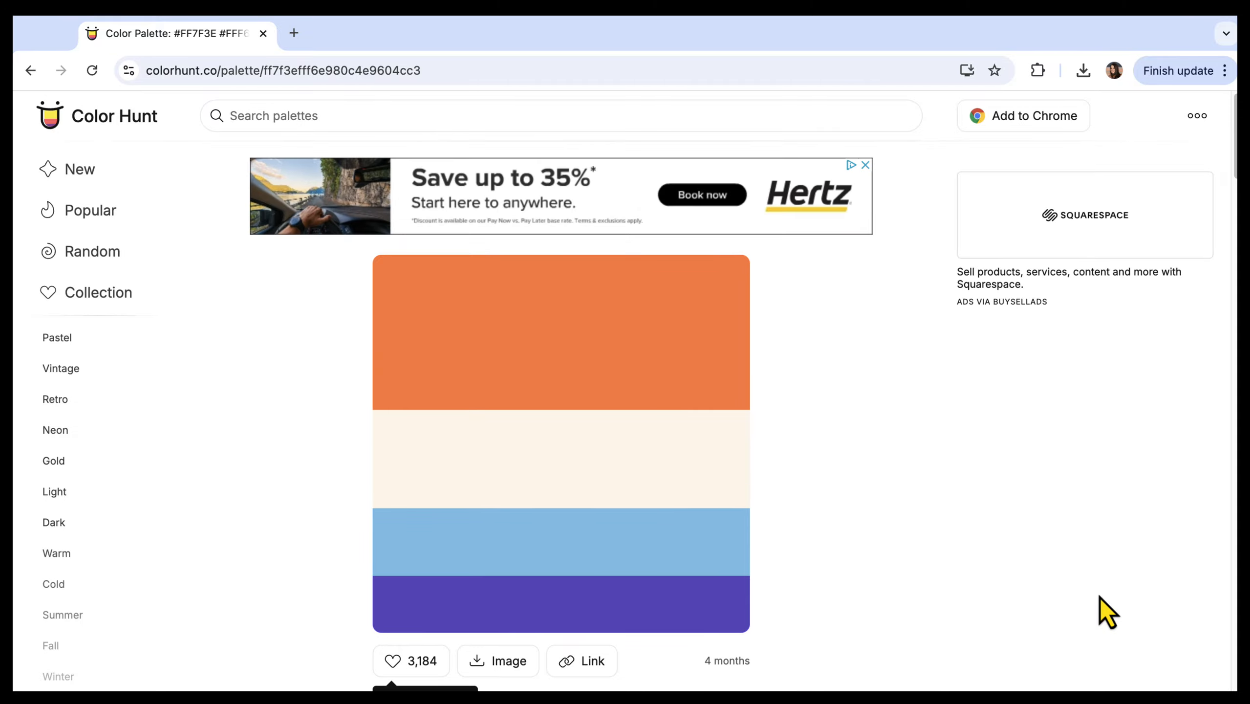
Step: Switch to Photoshop and set the large outer circle's fill to the palette's orange, FF7F3E
{"action": "scroll", "coordinate": [1108, 614], "scroll_direction": "down", "scroll_amount": 2}
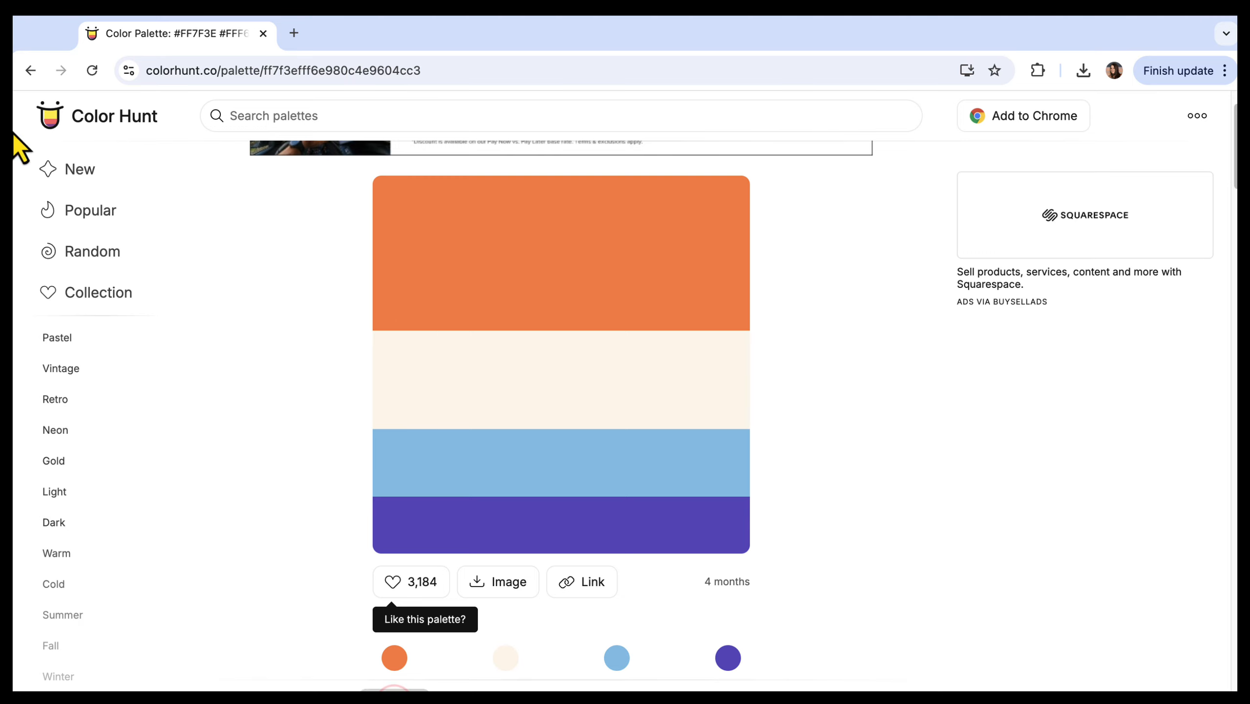
{"action": "left_click", "coordinate": [1082, 602]}
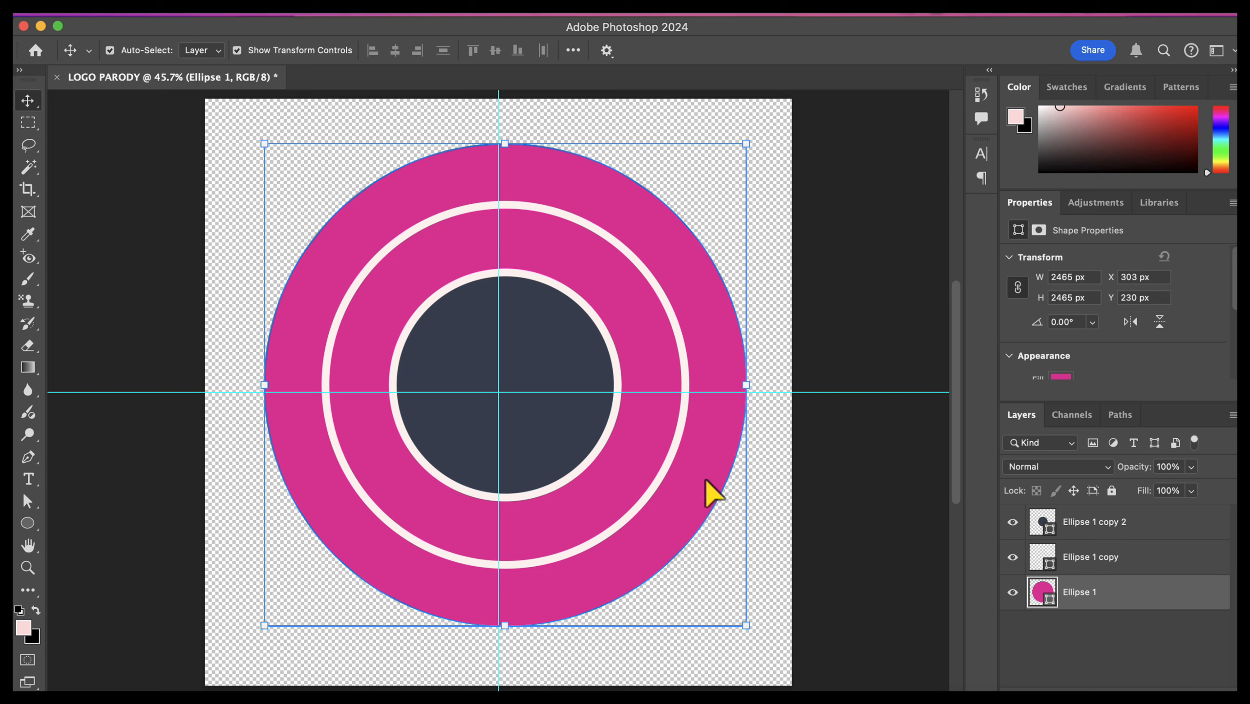
{"action": "left_click", "coordinate": [26, 523]}
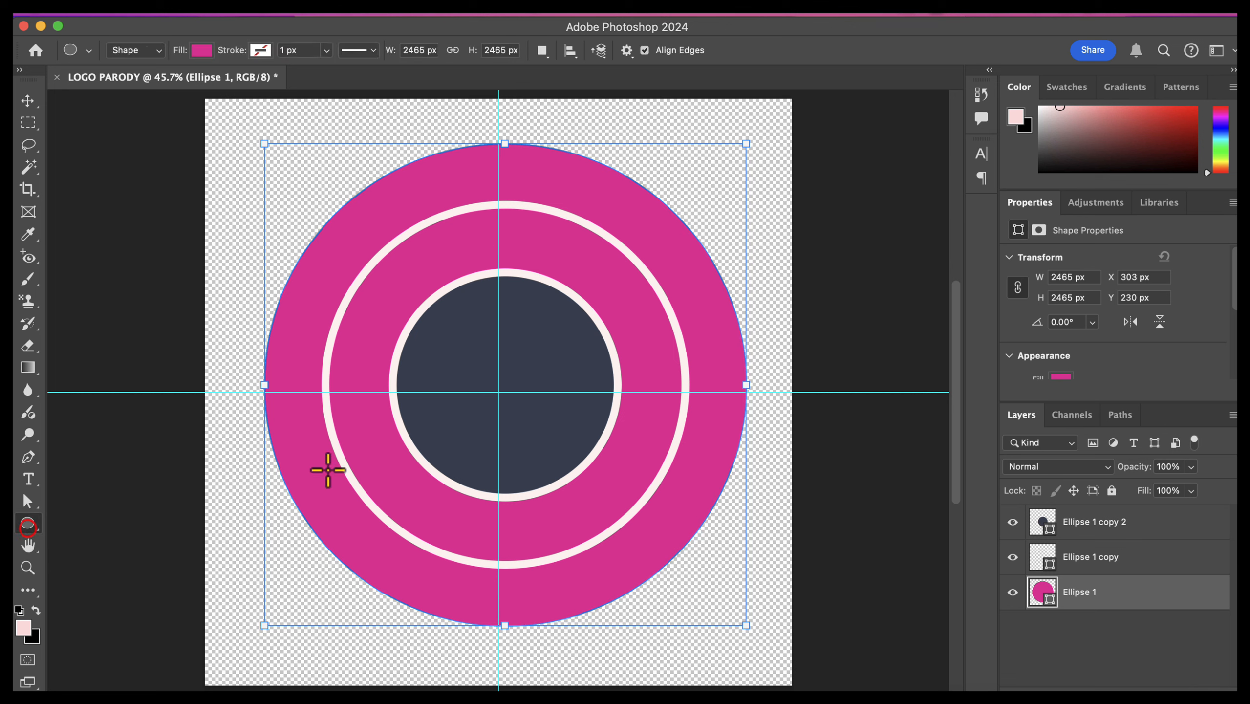
{"action": "left_click", "coordinate": [203, 50]}
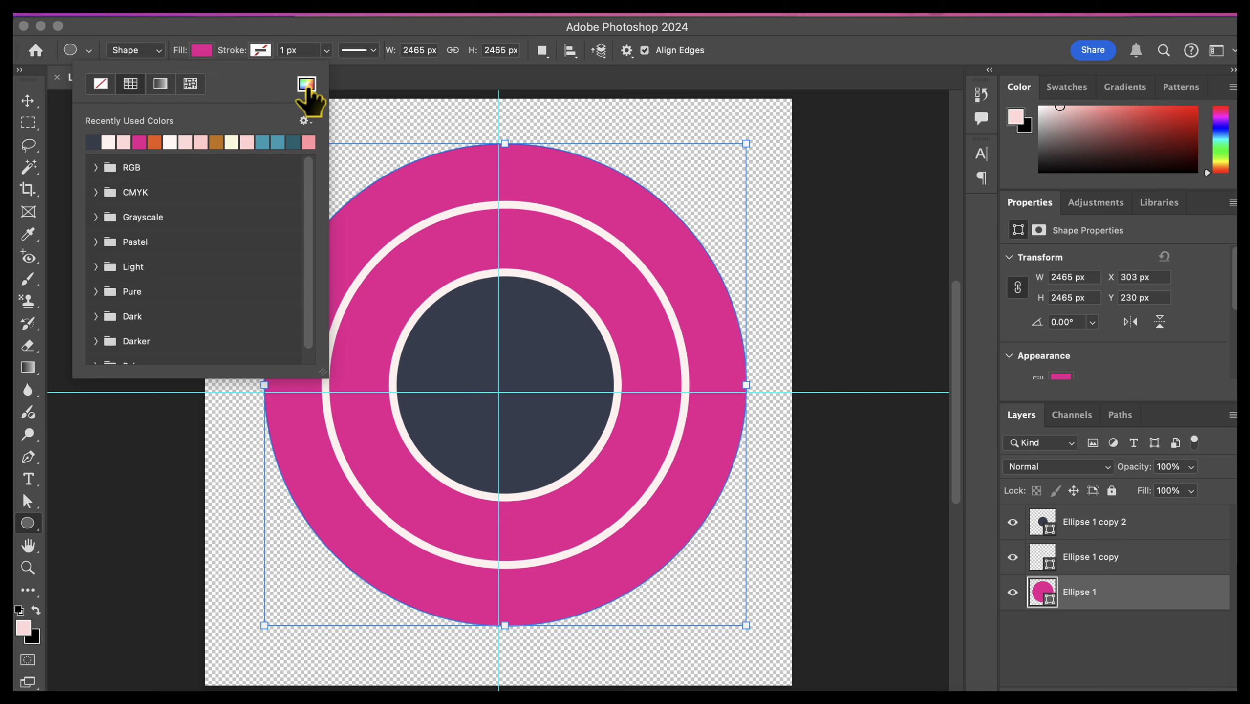
{"action": "left_click", "coordinate": [307, 85]}
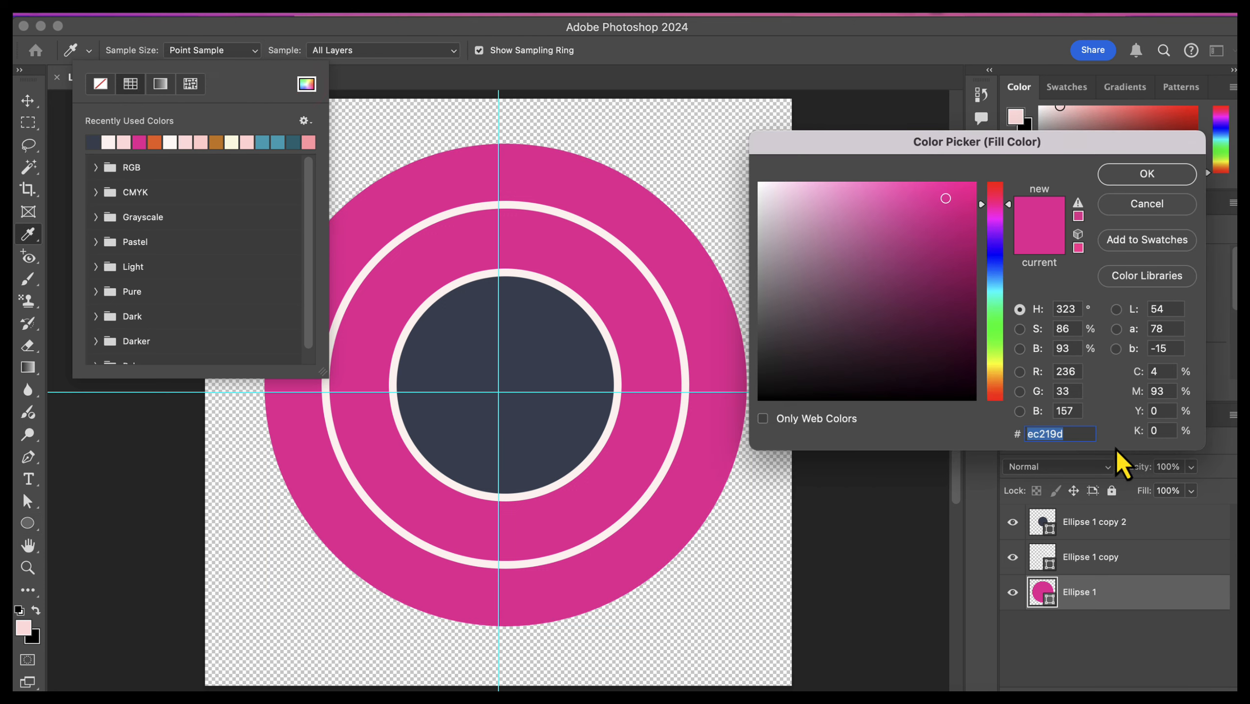
{"action": "left_click", "coordinate": [1079, 434]}
{"action": "key", "text": "BackSpace"}
{"action": "key", "text": "BackSpace"}
{"action": "key", "text": "BackSpace"}
{"action": "key", "text": "BackSpace"}
{"action": "key", "text": "BackSpace"}
{"action": "key", "text": "BackSpace"}
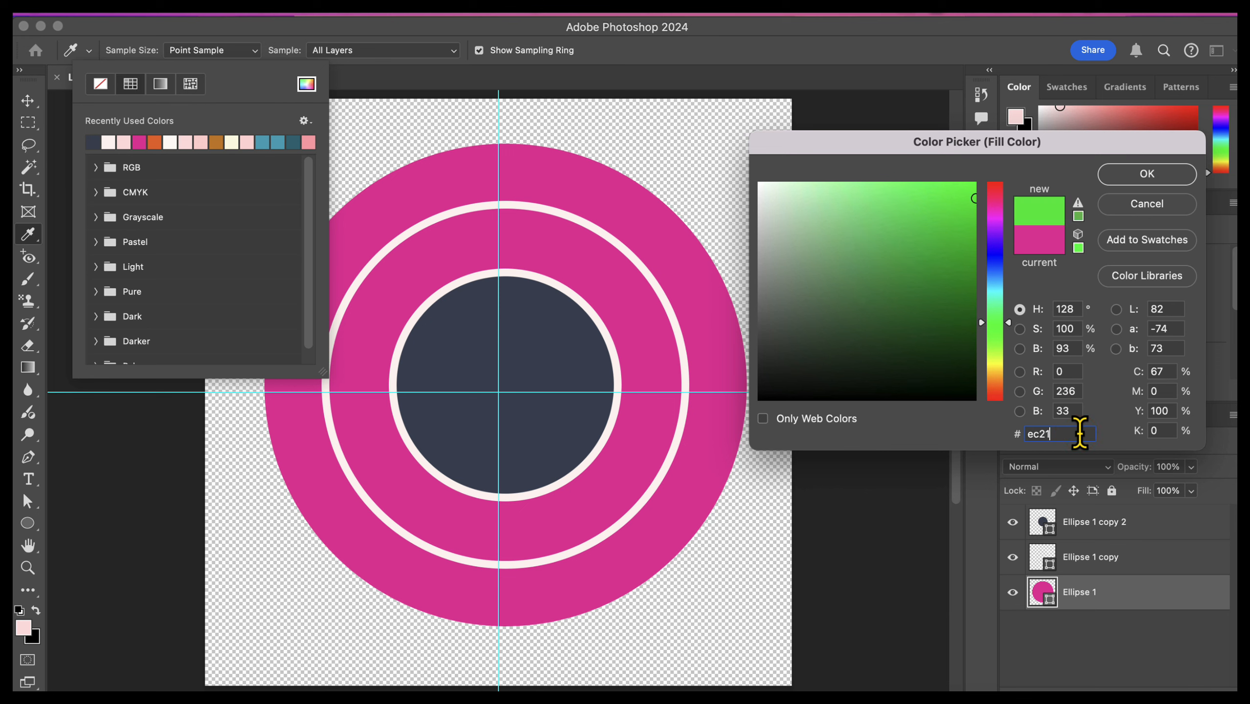
{"action": "type", "text": "FF7F3E"}
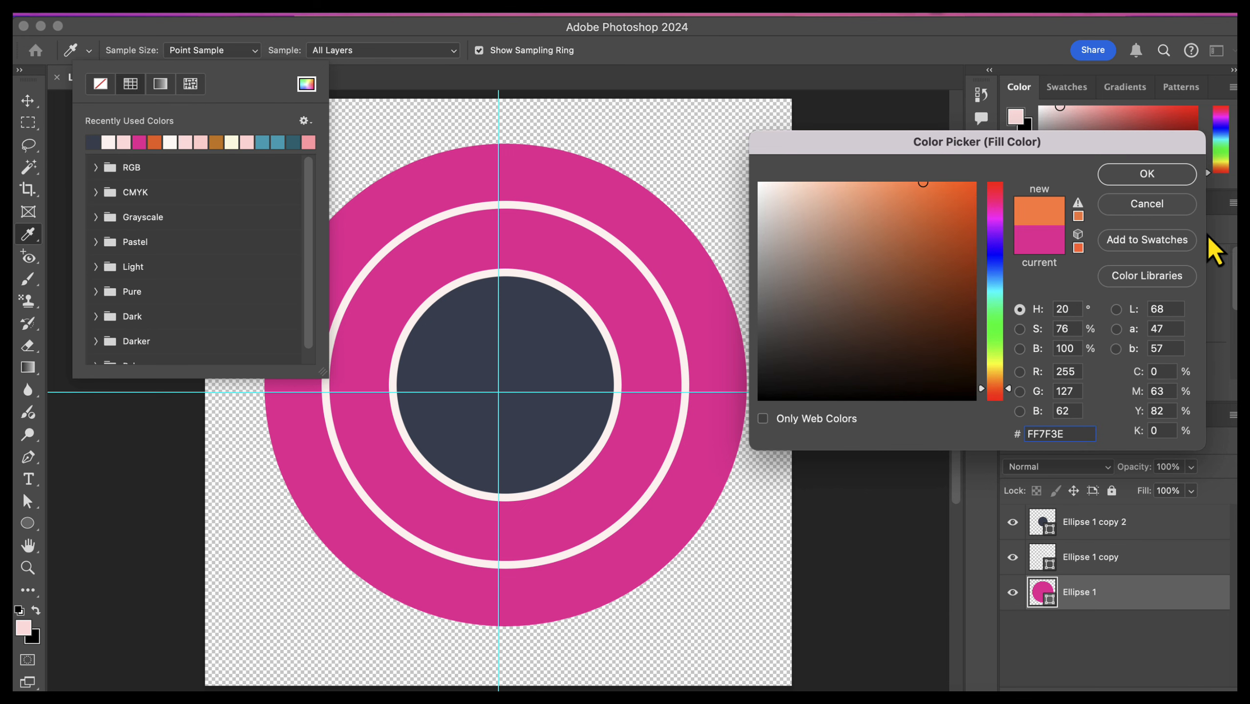
{"action": "left_click", "coordinate": [1146, 180]}
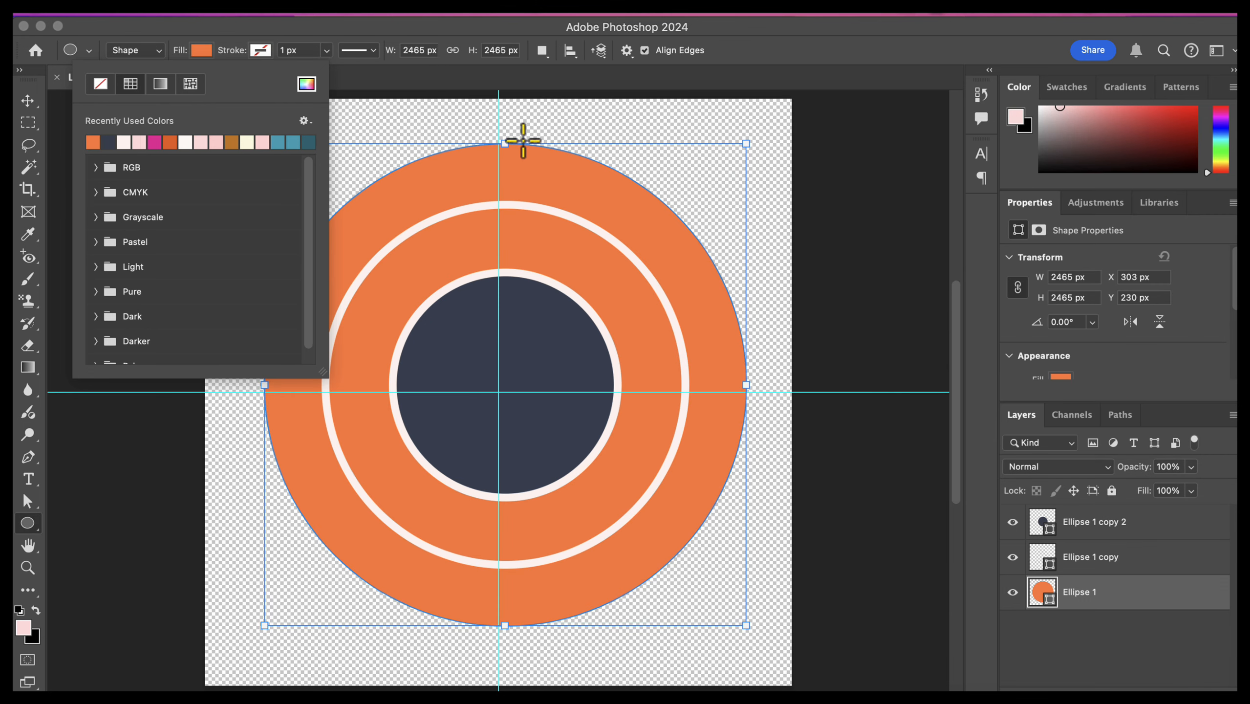
{"action": "left_click", "coordinate": [830, 52]}
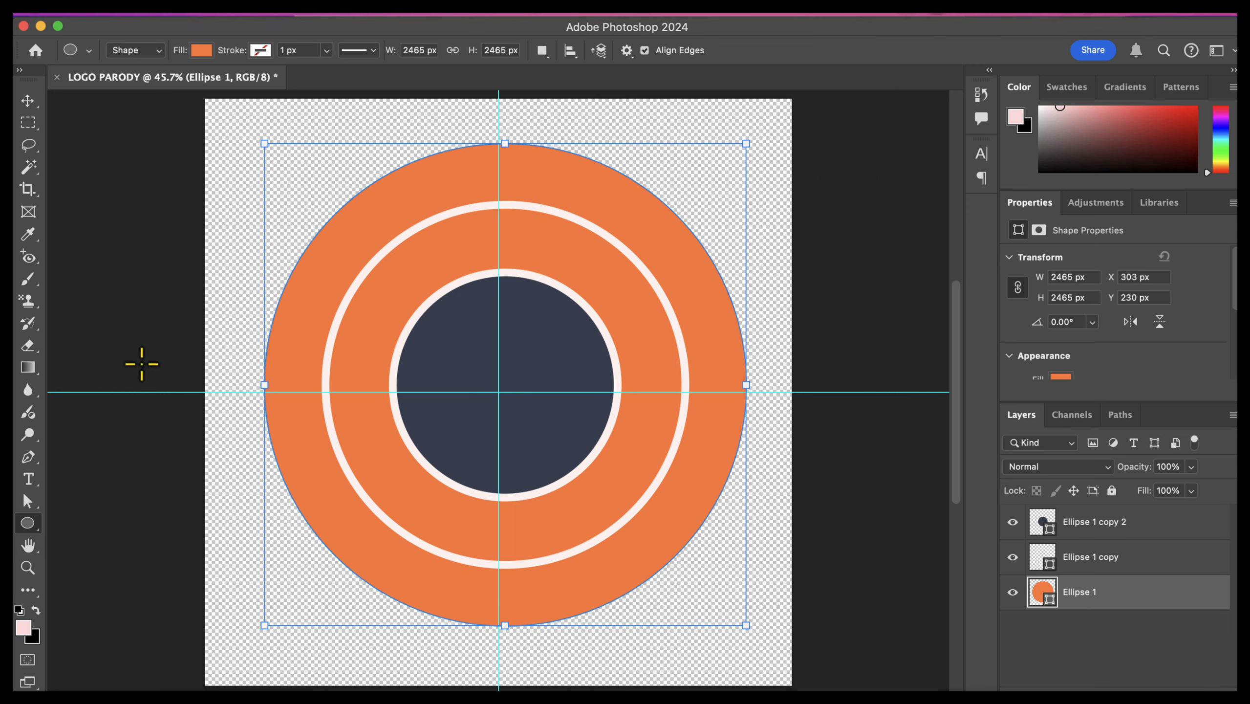
Step: Rename the innermost navy circle's layer as "small circle"
{"action": "left_click", "coordinate": [29, 481]}
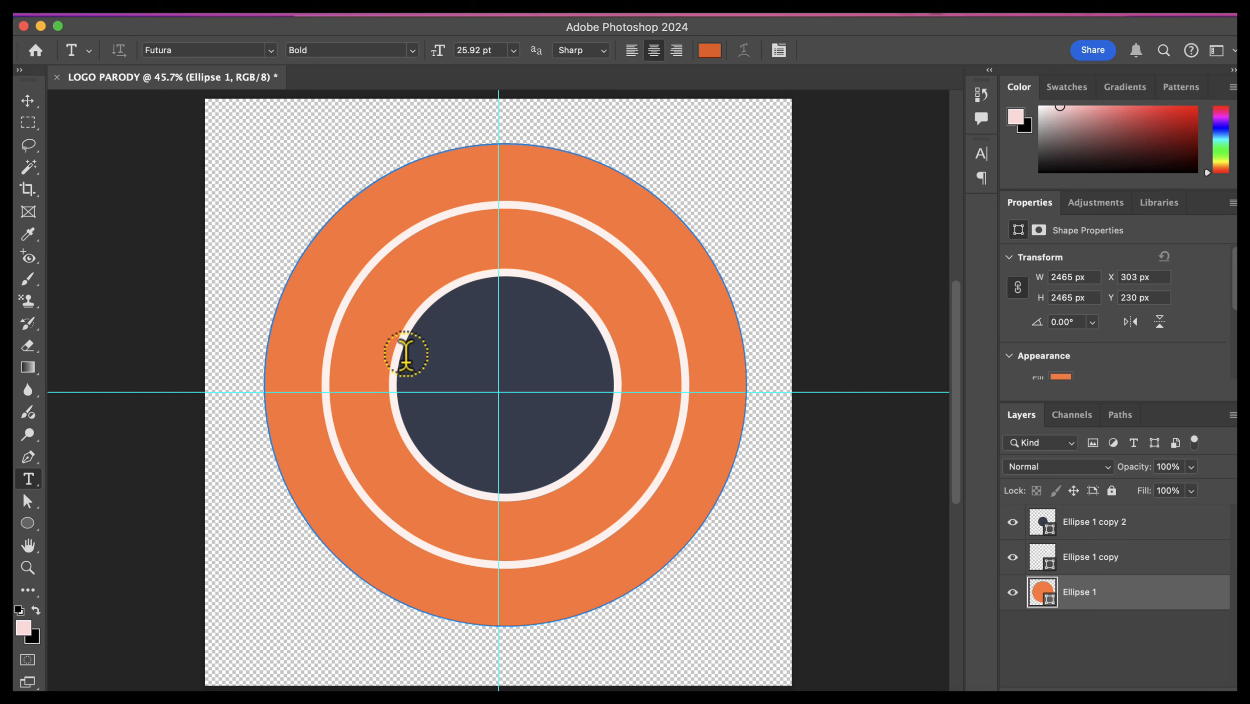
{"action": "left_click", "coordinate": [1115, 524]}
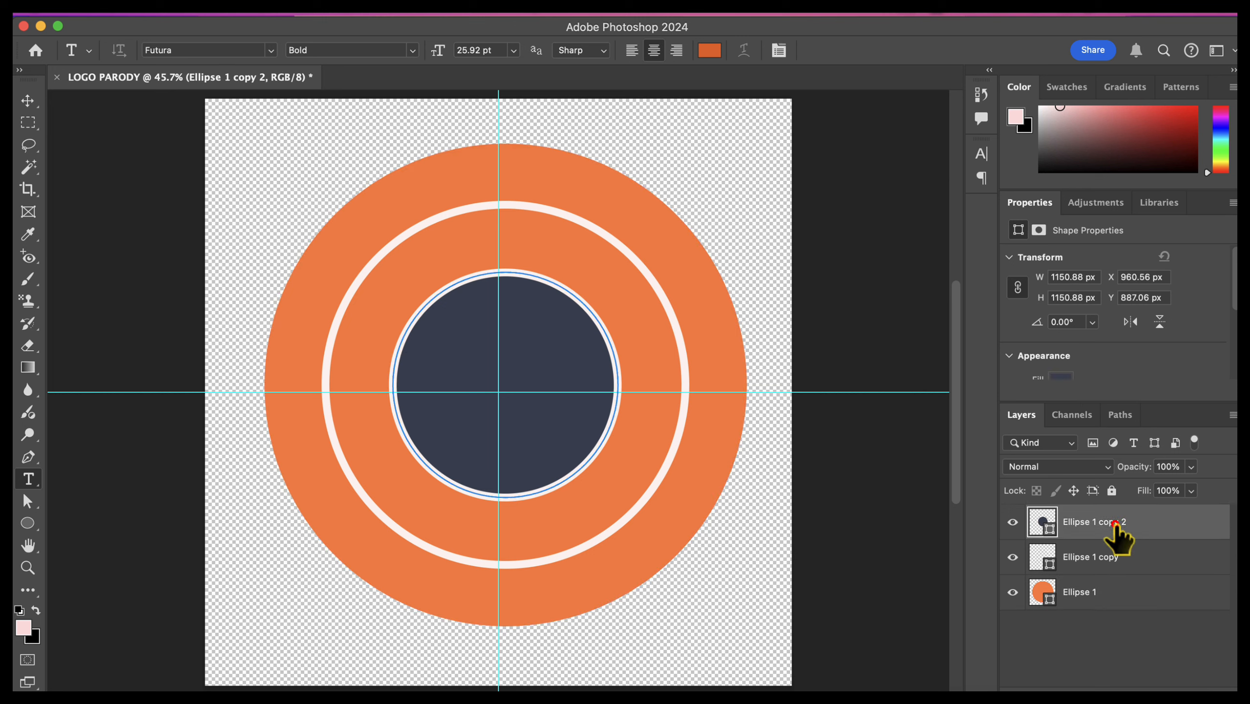
{"action": "double_click", "coordinate": [1089, 523]}
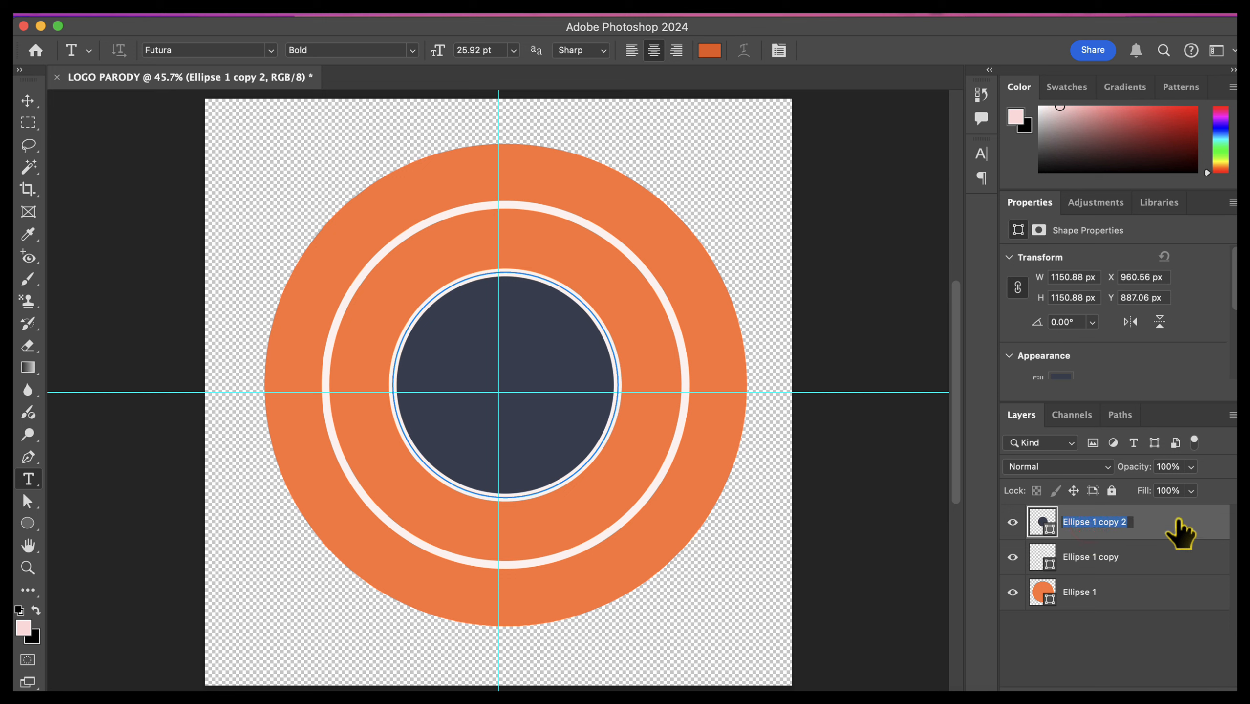
{"action": "type", "text": "small circle"}
{"action": "key", "text": "Return"}
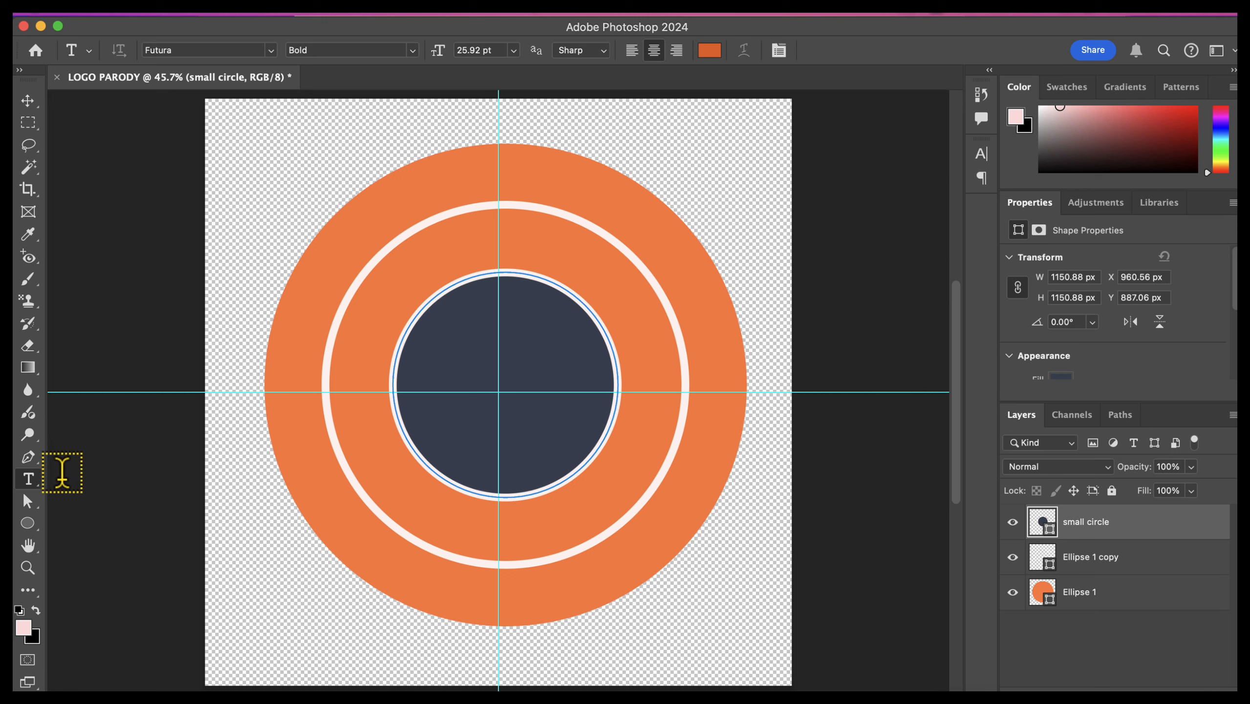
Step: Add the text "TROJAN TREATS CAFE" along the small circle's path, replacing the placeholder text
{"action": "left_click", "coordinate": [393, 370]}
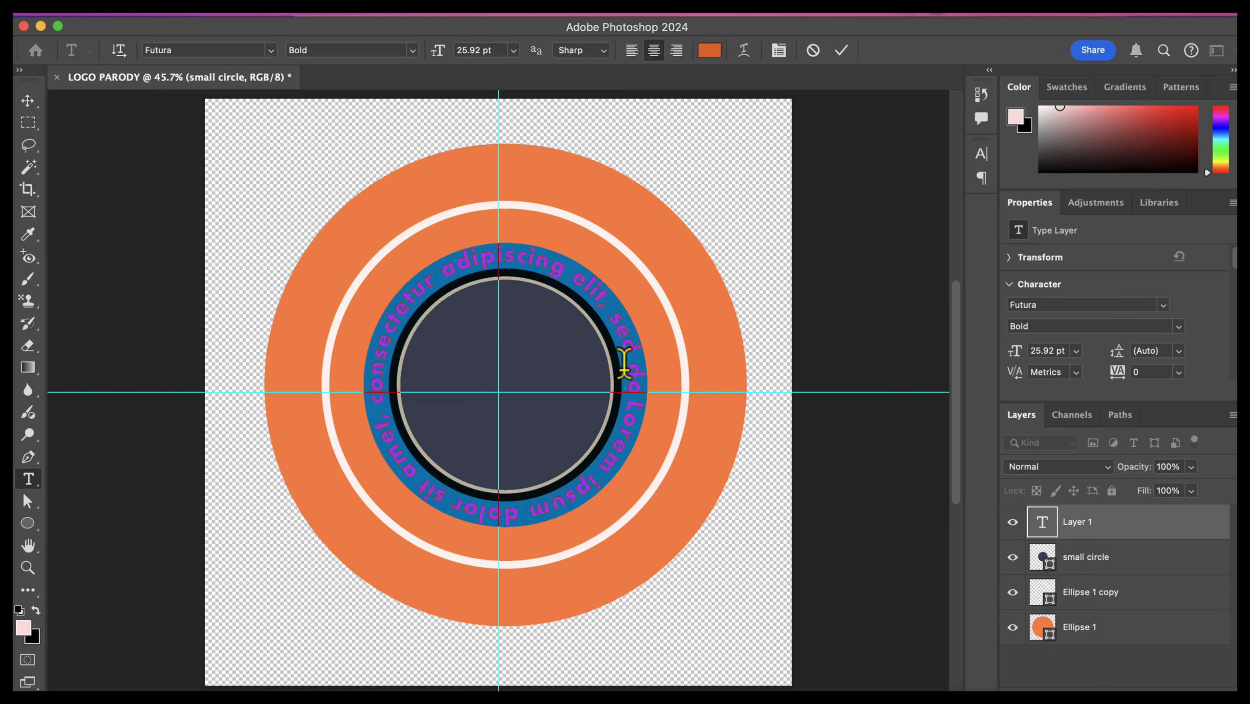
{"action": "key", "text": "BackSpace"}
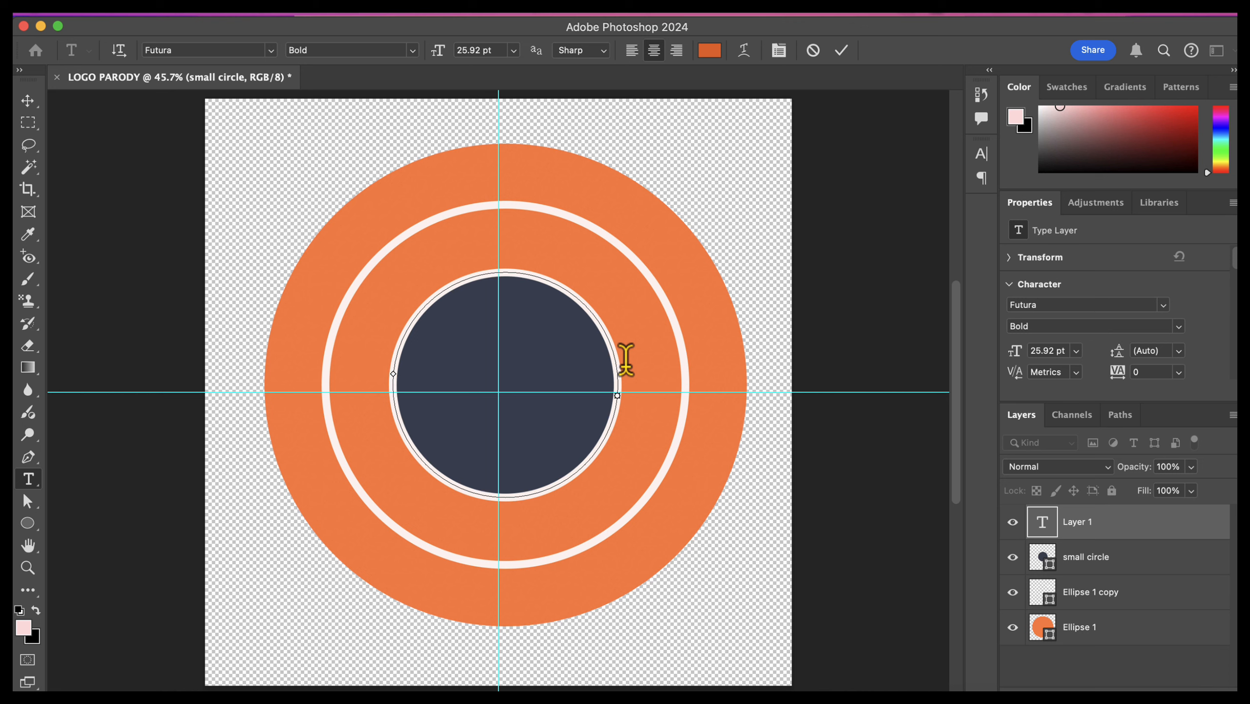
{"action": "type", "text": "TROJAN"}
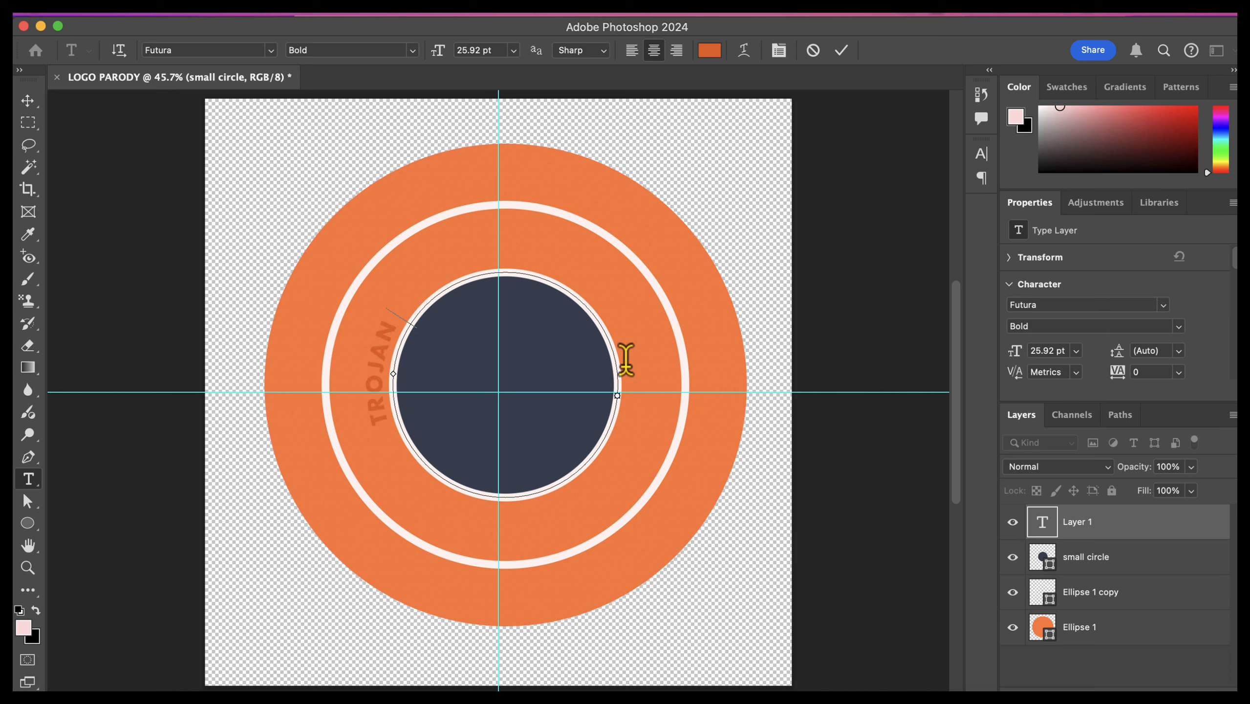
{"action": "type", "text": " TREATS"}
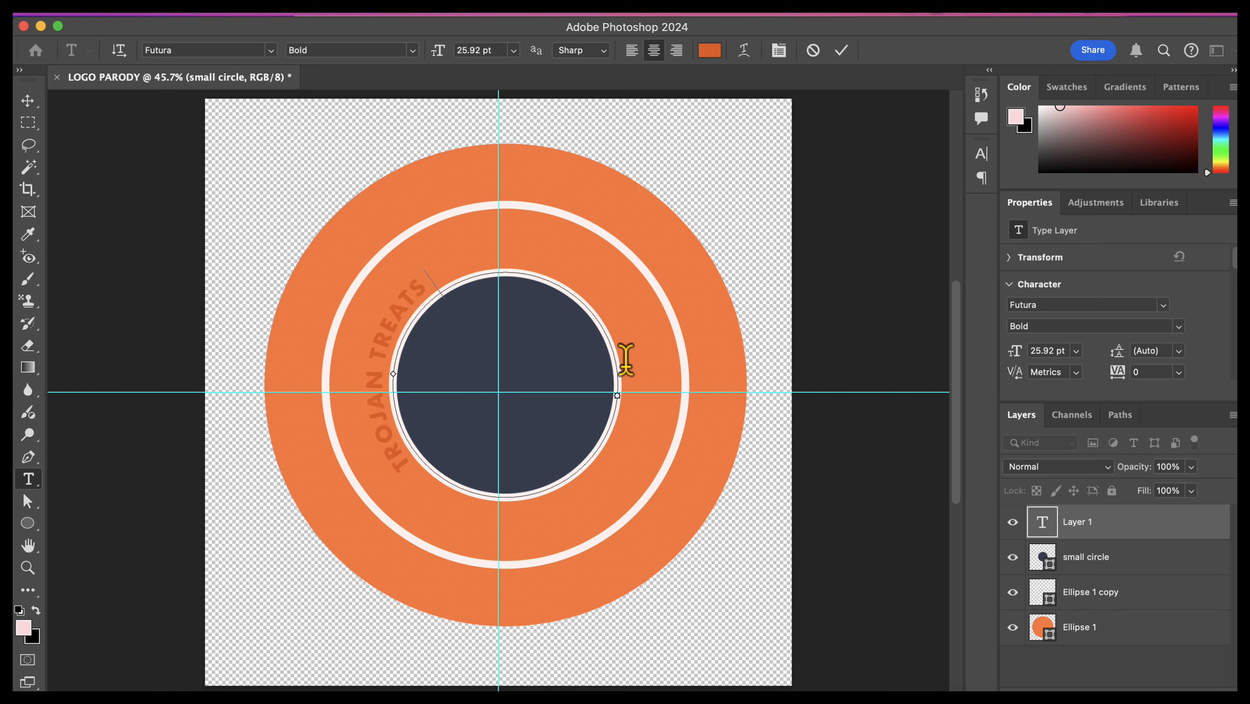
{"action": "type", "text": " CAFE"}
Step: Set the whole curved "TROJAN TREATS CAFE" text to 48 pt and color it white
{"action": "key", "text": "super+a"}
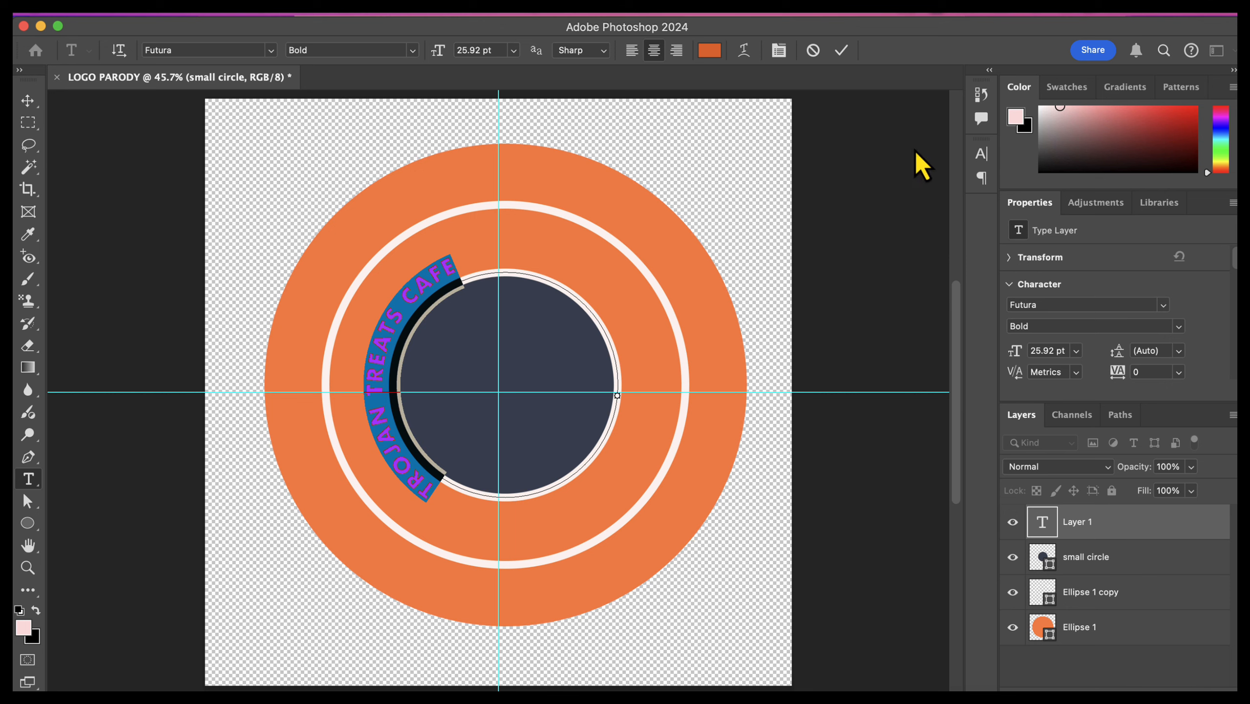
{"action": "left_click", "coordinate": [592, 15]}
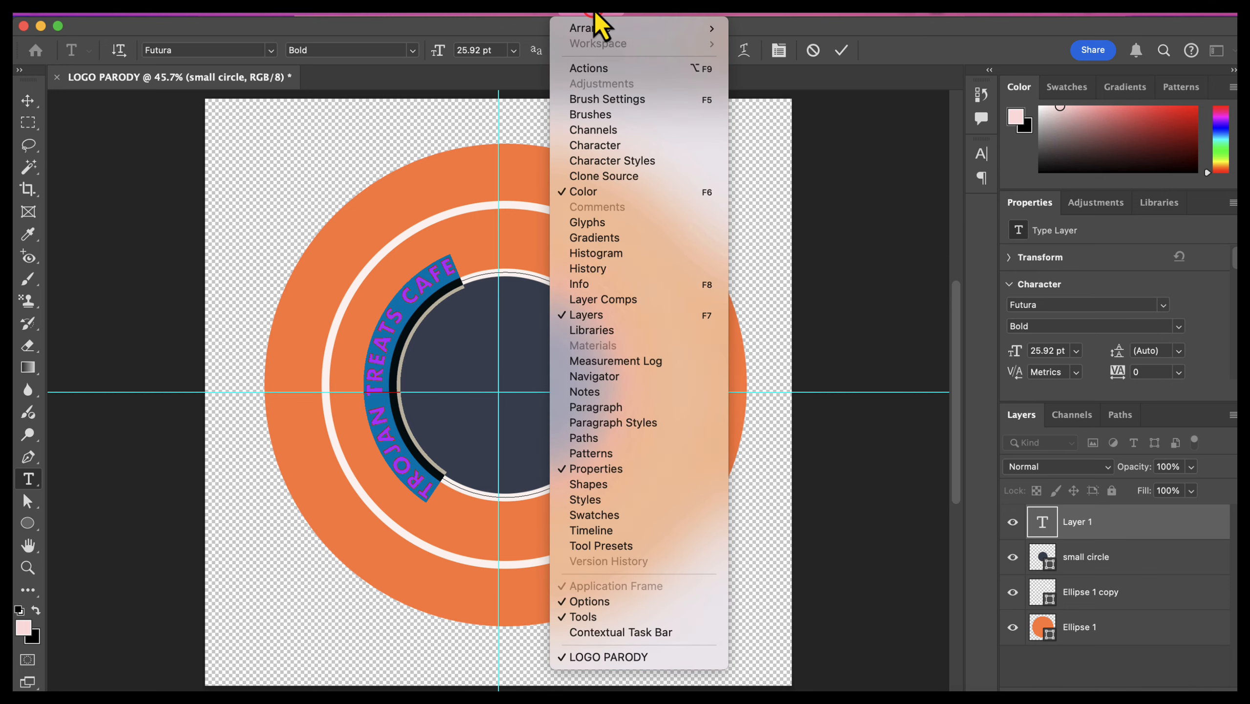
{"action": "left_click", "coordinate": [620, 149]}
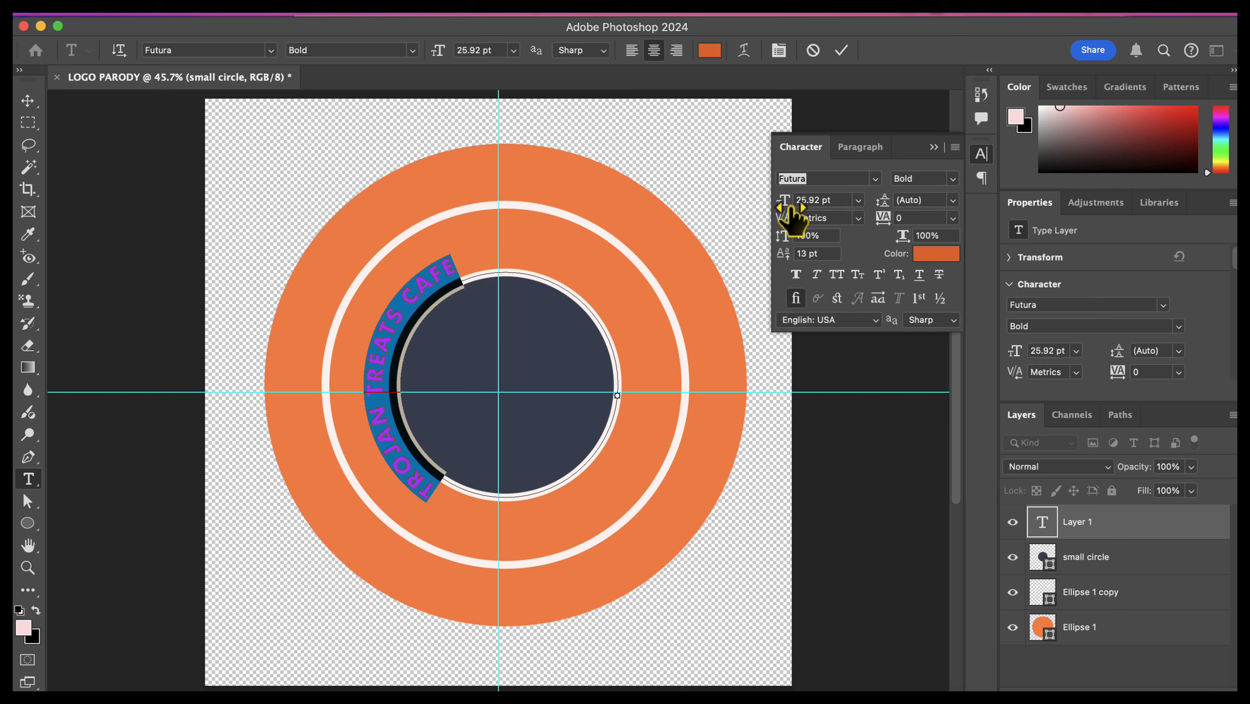
{"action": "left_click", "coordinate": [858, 200]}
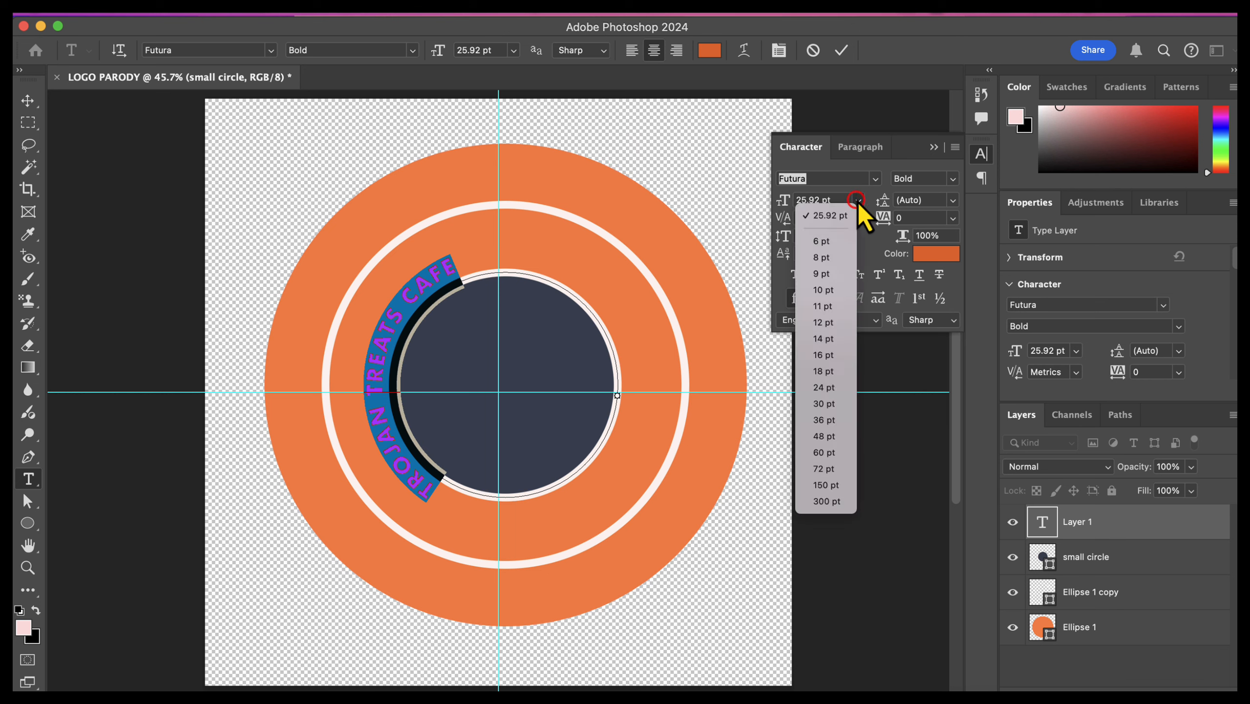
{"action": "left_click", "coordinate": [834, 420]}
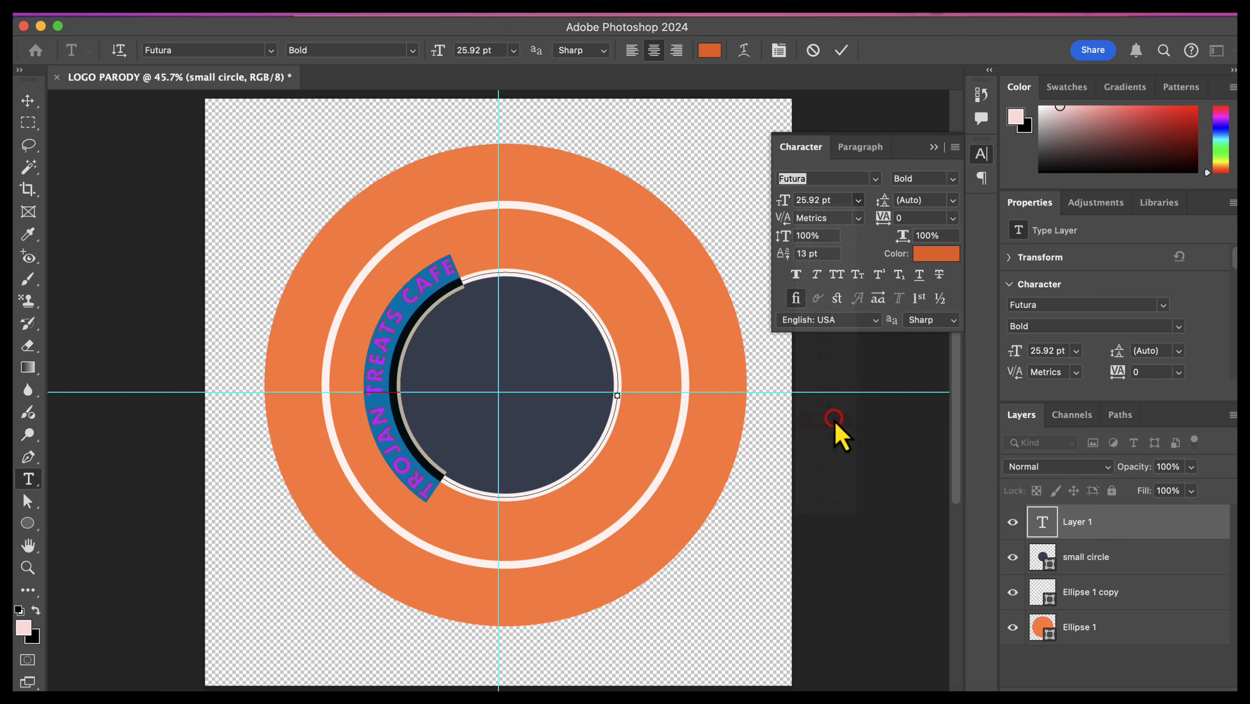
{"action": "left_click", "coordinate": [860, 200]}
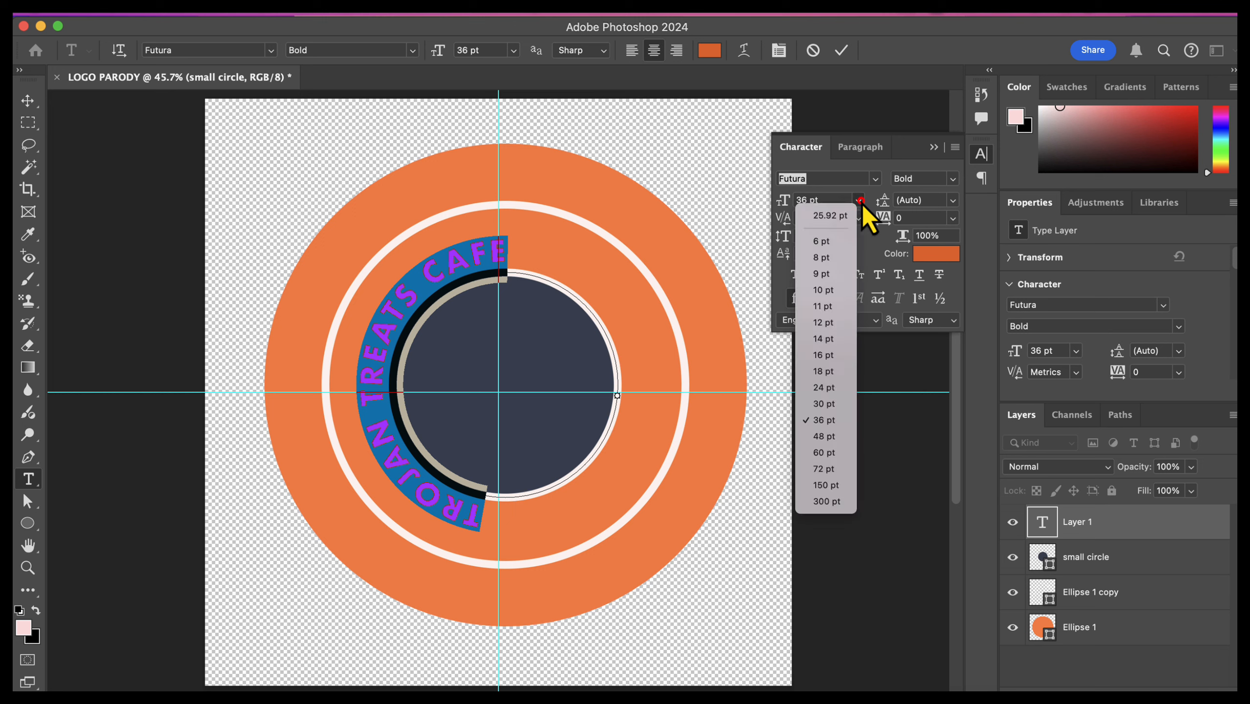
{"action": "left_click", "coordinate": [831, 435]}
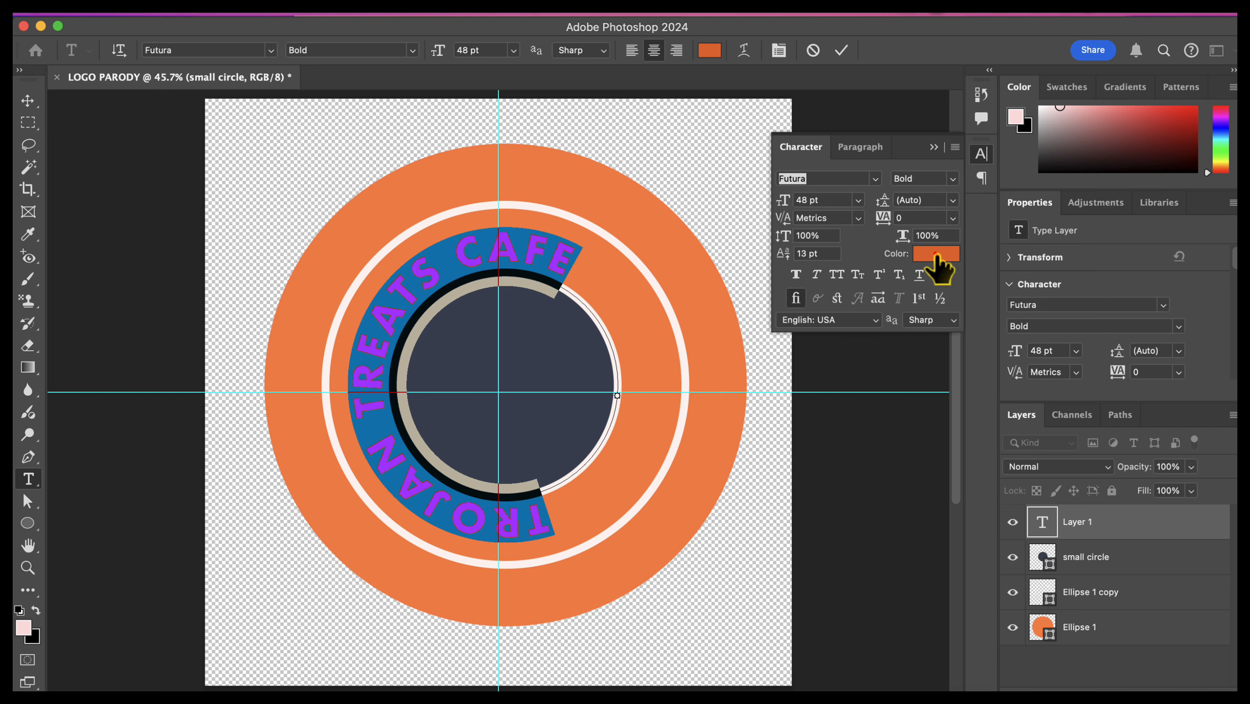
{"action": "left_click", "coordinate": [936, 253]}
{"action": "left_click_drag", "start_coordinate": [770, 192], "coordinate": [763, 186]}
{"action": "left_click", "coordinate": [1146, 178]}
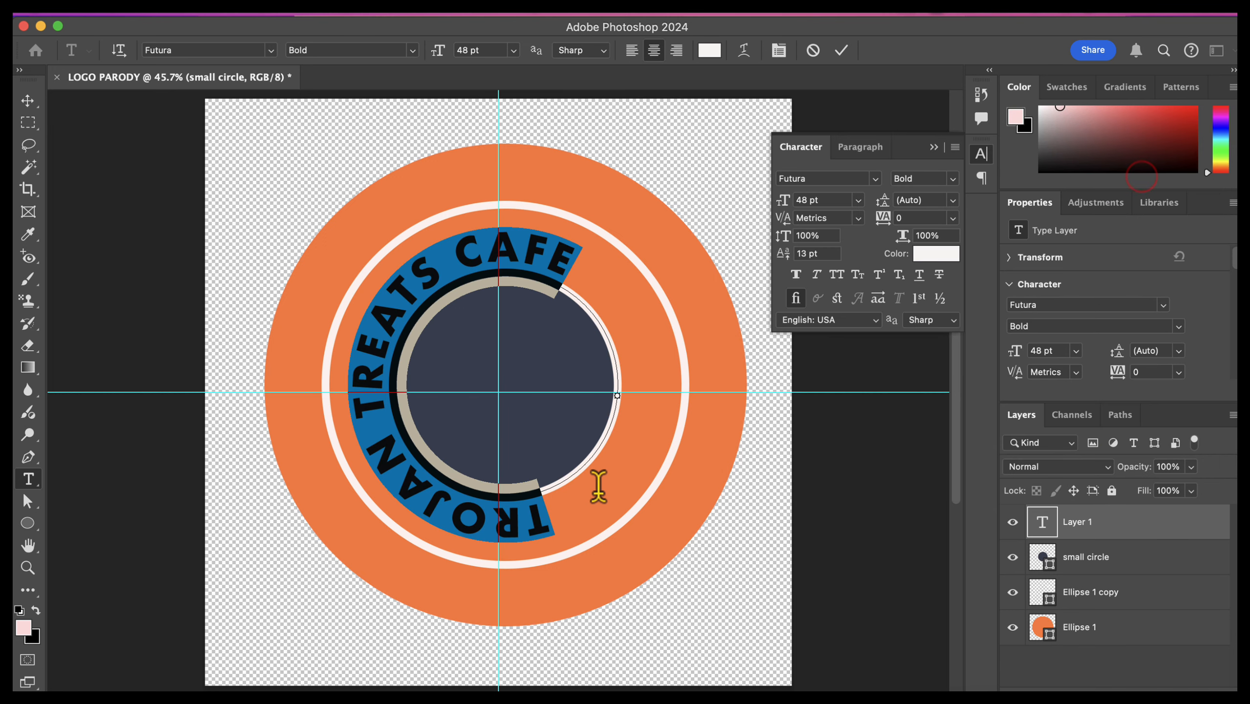
Step: Shift the curved text clockwise around the small circle with leading spaces and reduce its size to 30 pt
{"action": "left_click", "coordinate": [590, 491]}
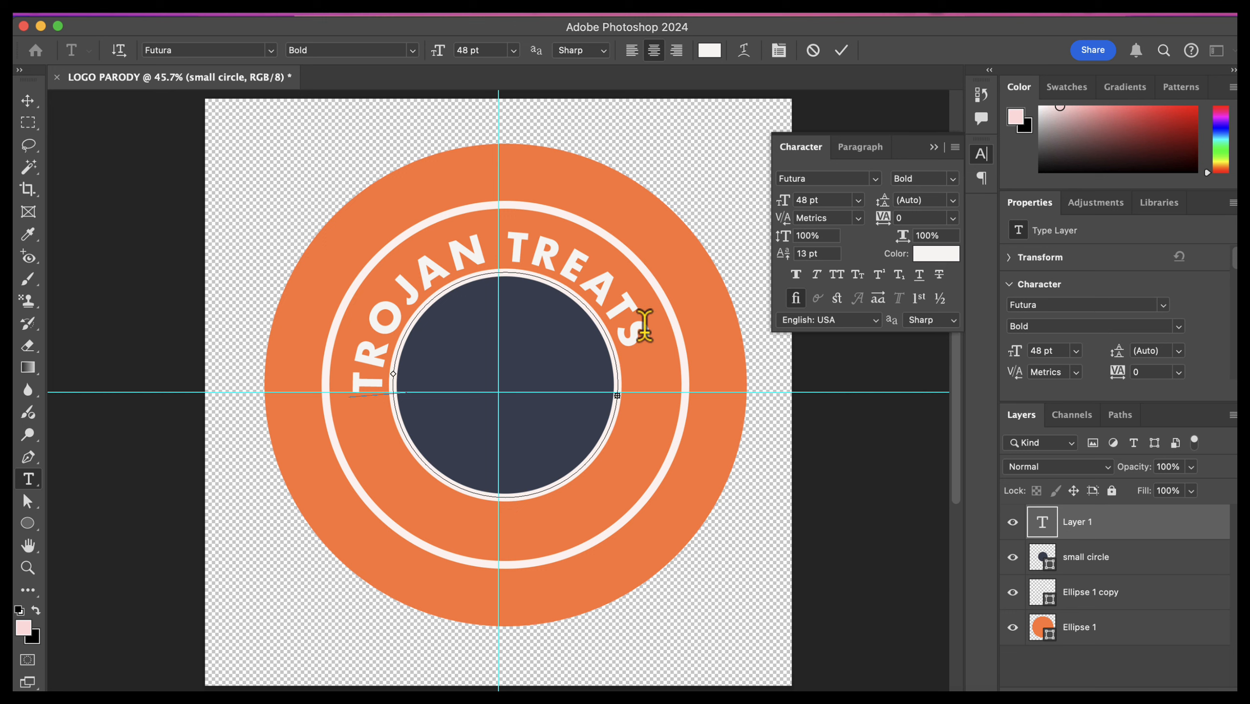
{"action": "left_click", "coordinate": [651, 332]}
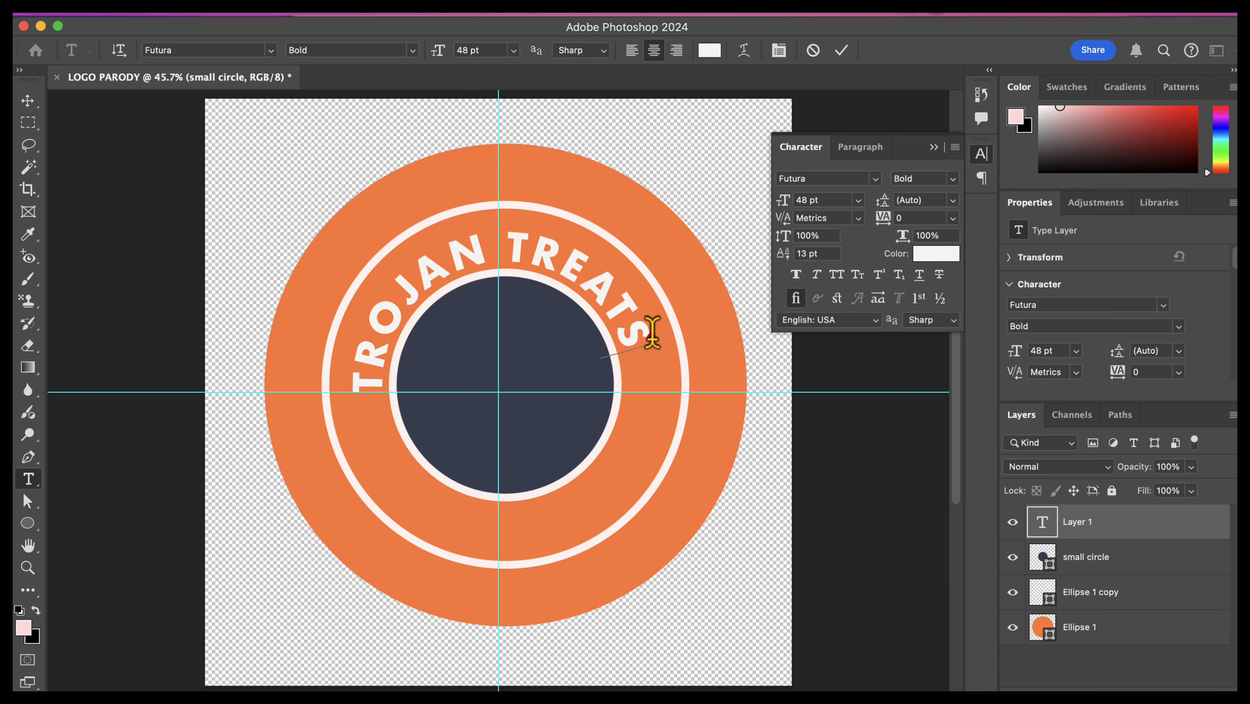
{"action": "key", "text": "super+a"}
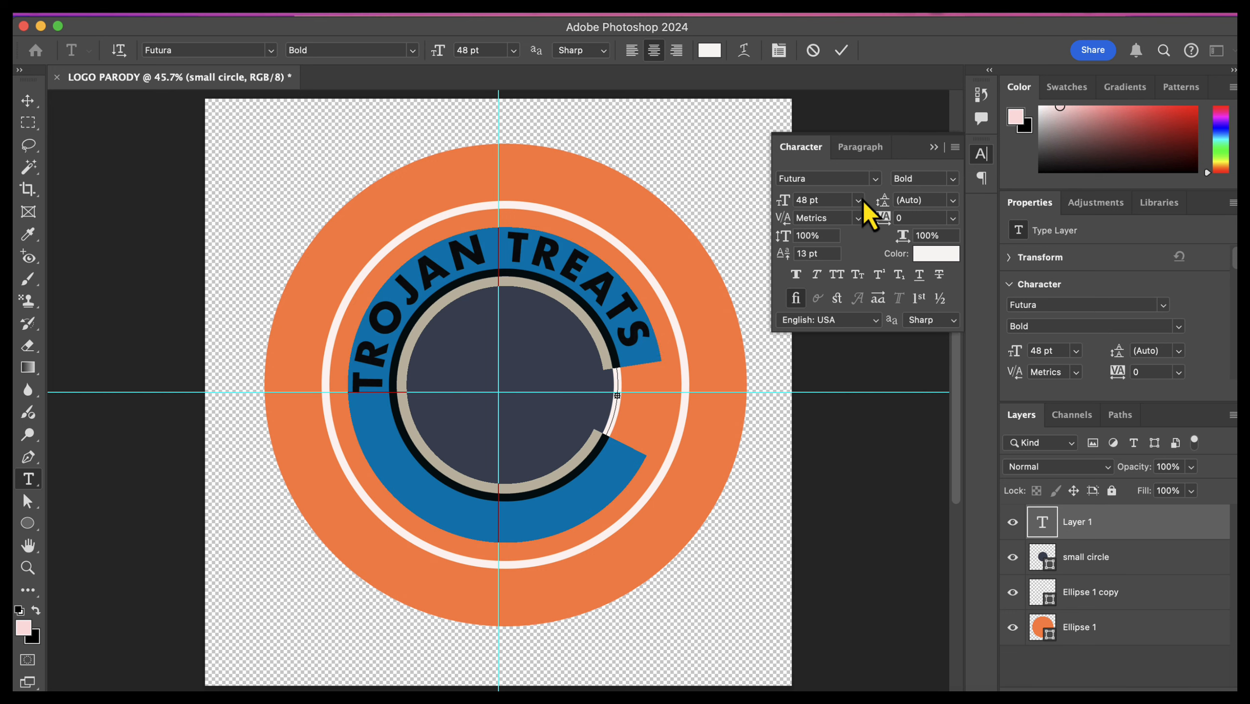
{"action": "left_click", "coordinate": [859, 200]}
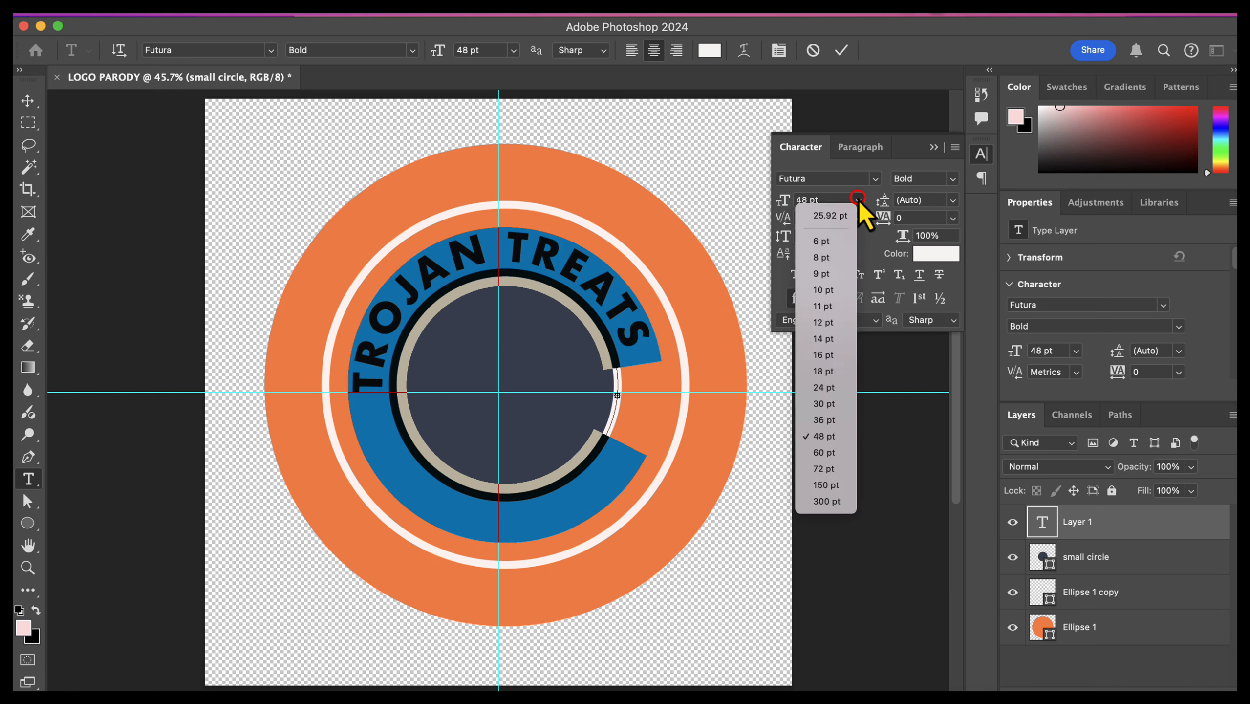
{"action": "left_click", "coordinate": [823, 404]}
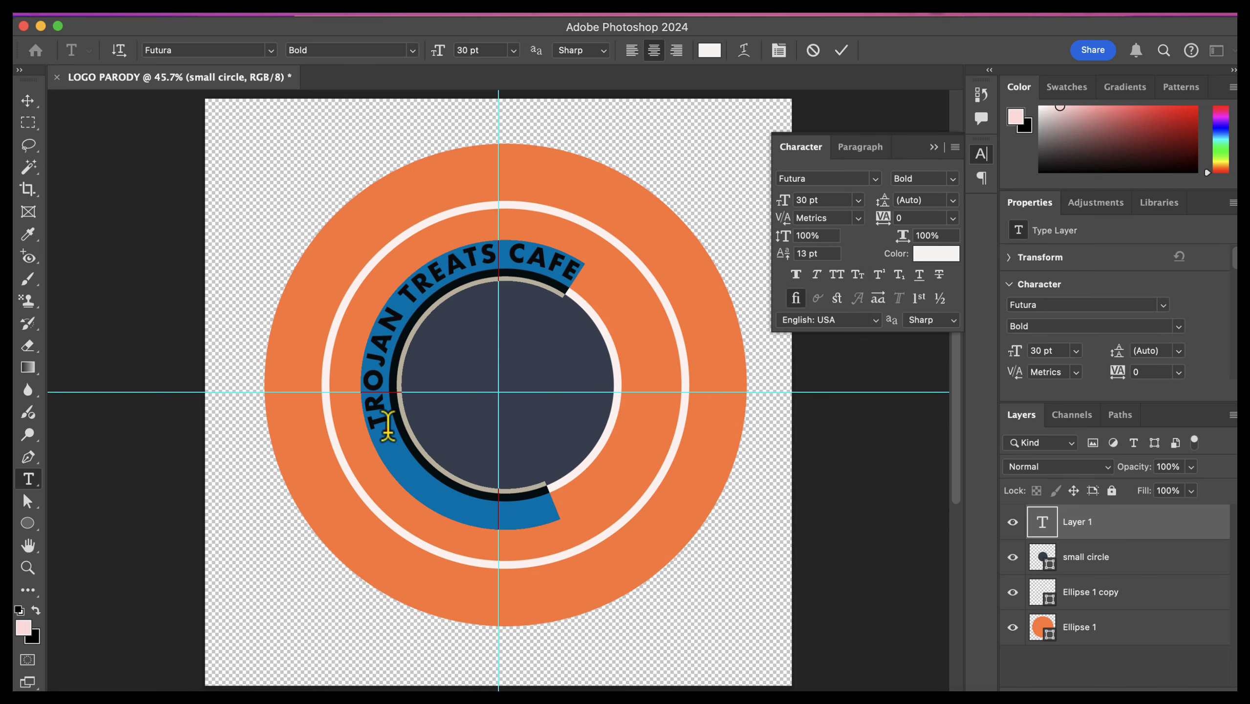
Step: Center "TROJAN TREATS CAFE" over the top of the navy circle by adjusting its leading spaces, and commit the text
{"action": "left_click", "coordinate": [388, 426]}
{"action": "left_click_drag", "start_coordinate": [388, 426], "coordinate": [387, 425]}
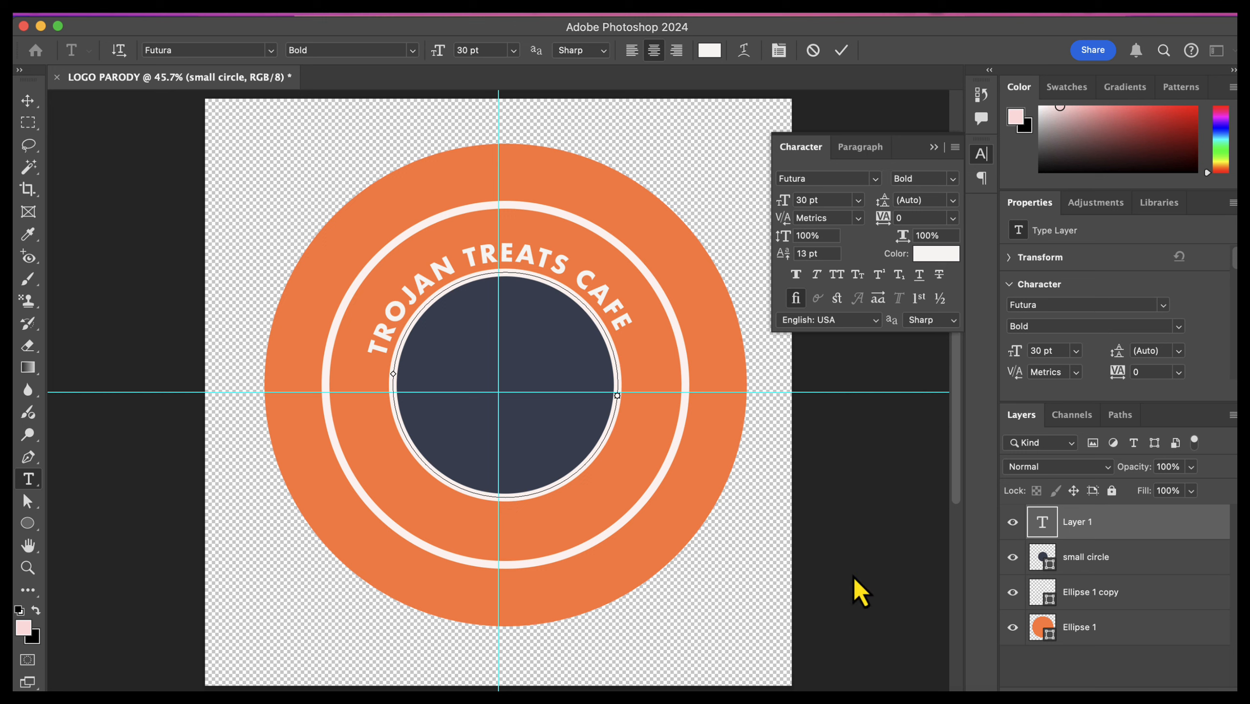
{"action": "left_click", "coordinate": [1174, 559]}
{"action": "left_click", "coordinate": [1174, 560]}
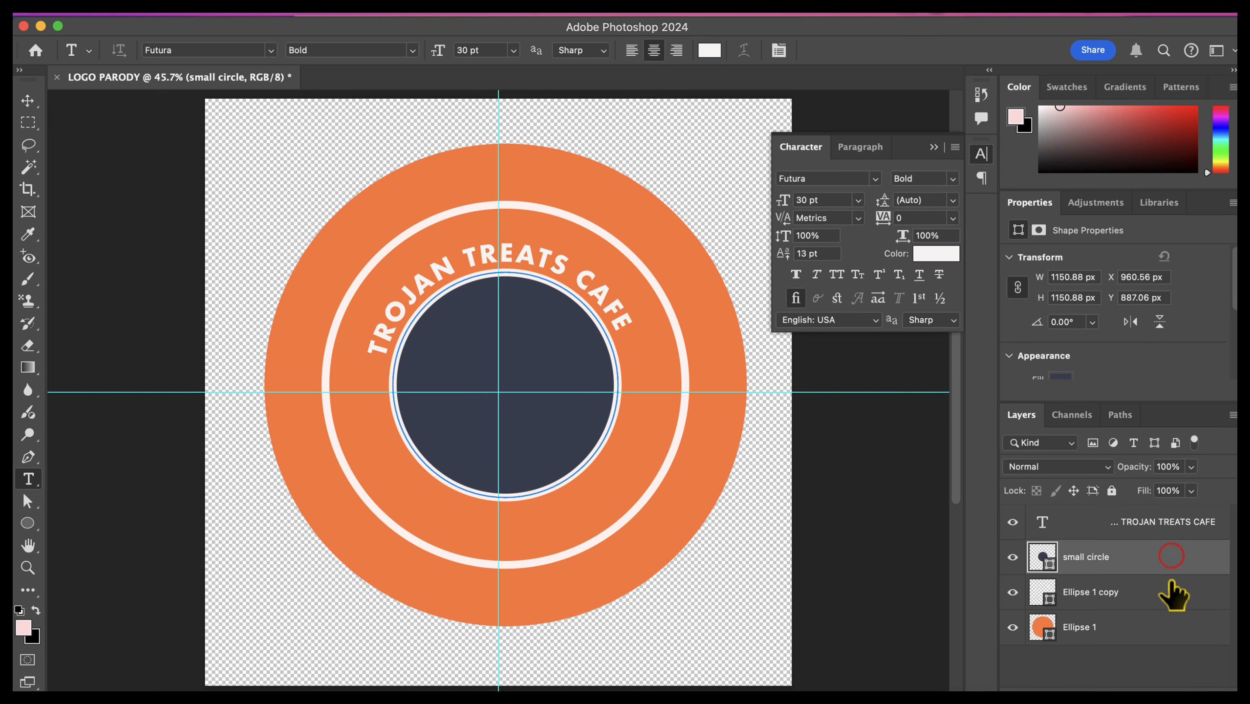
Step: Rename the middle ring's layer as "MIDDLE CIRCLE"
{"action": "left_click", "coordinate": [1167, 586]}
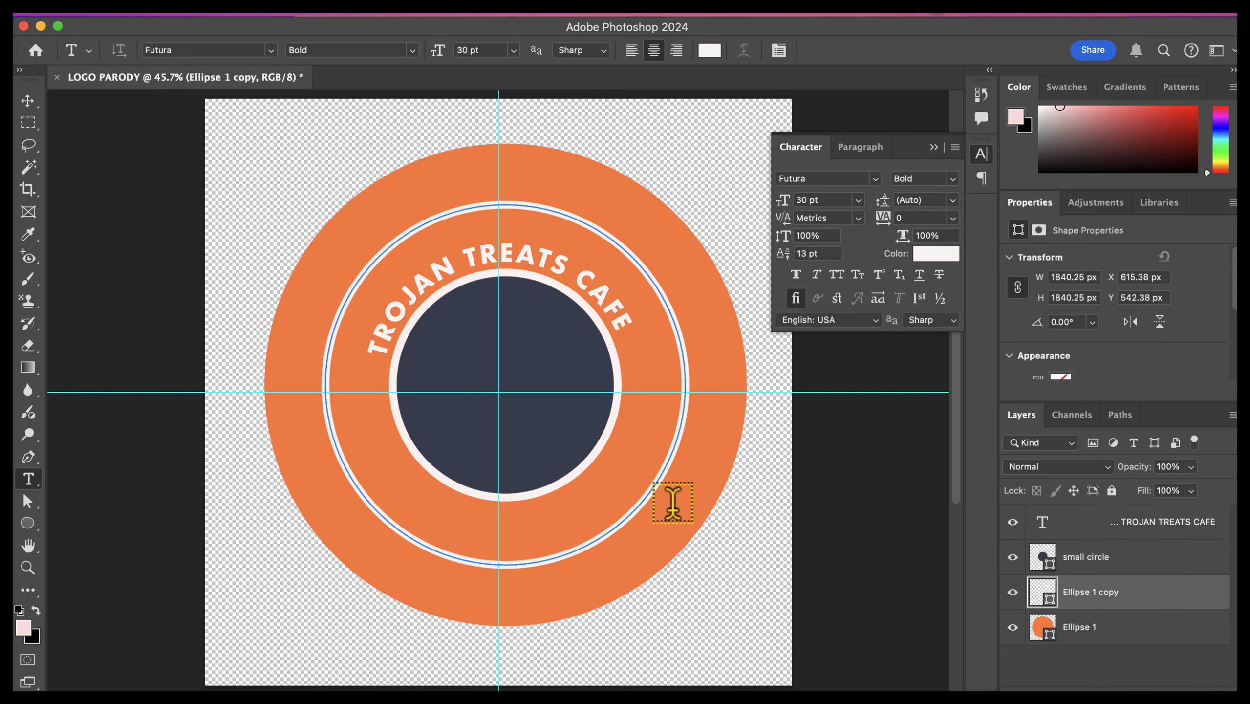
{"action": "left_click", "coordinate": [1104, 593]}
{"action": "double_click", "coordinate": [1105, 593]}
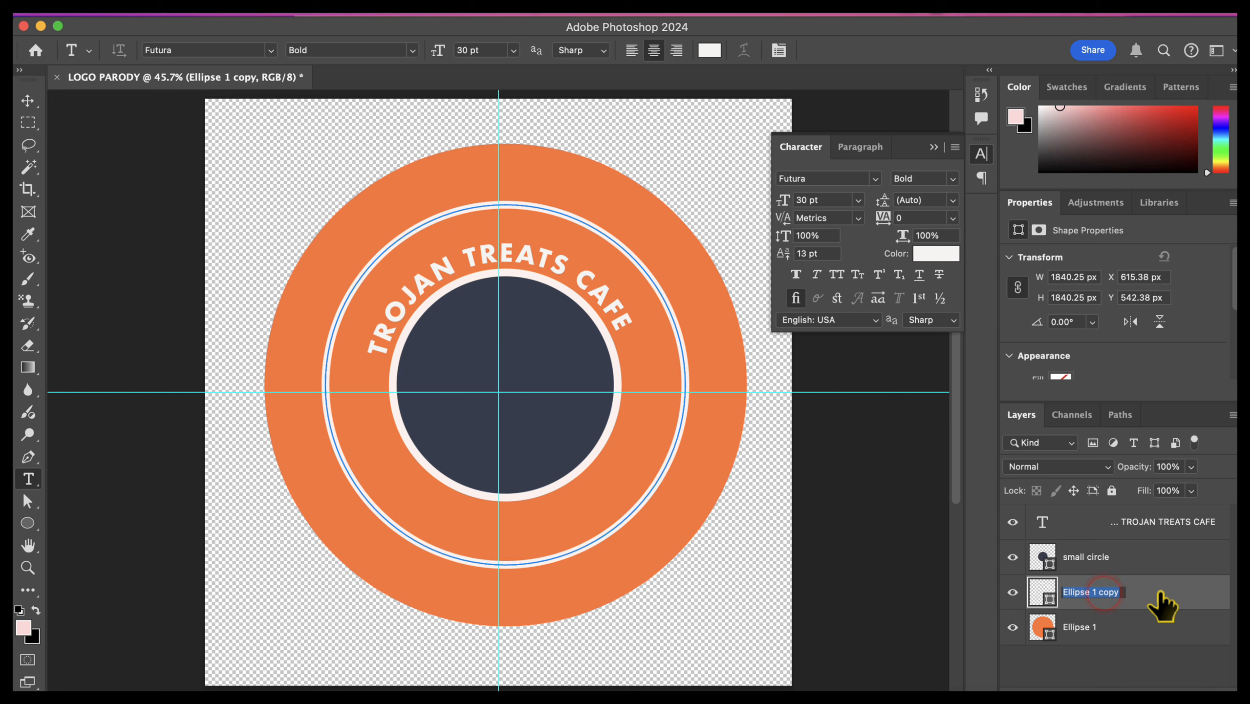
{"action": "type", "text": "MiDDLE CIRCLE"}
{"action": "key", "text": "Return"}
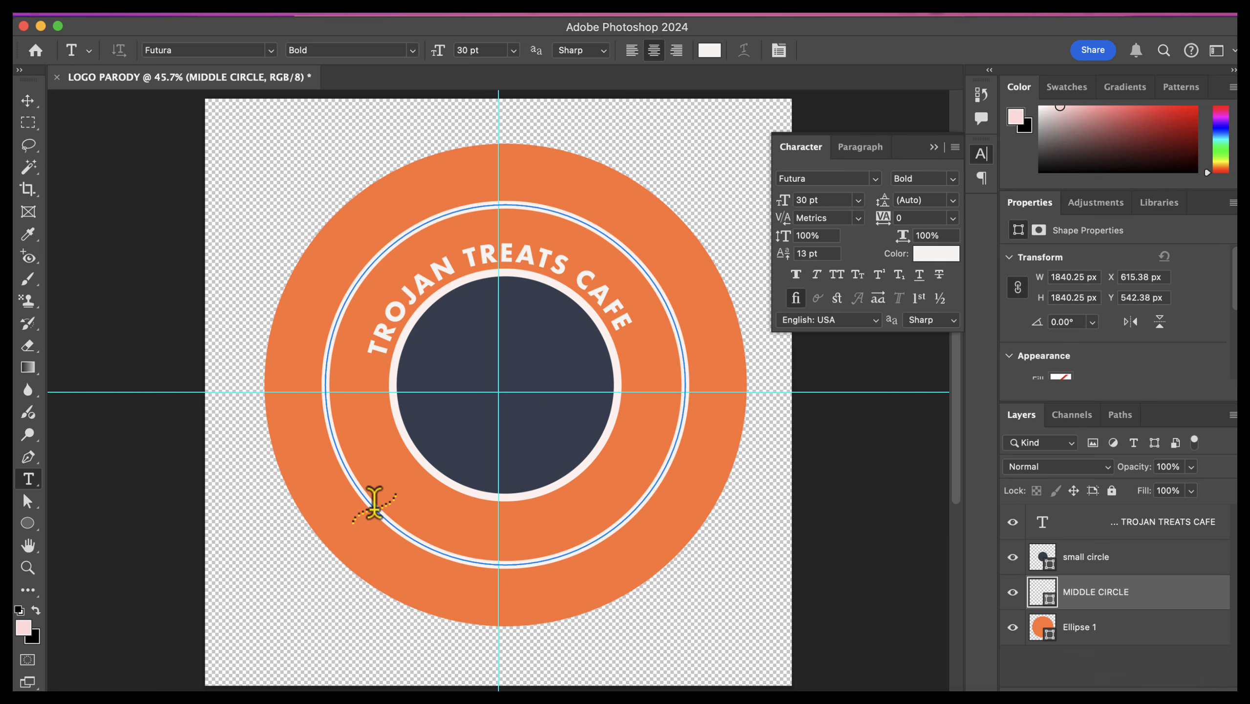
Step: Add the text "EL SABOR DE HIALEAH" along the path of the middle circle
{"action": "left_click", "coordinate": [374, 505]}
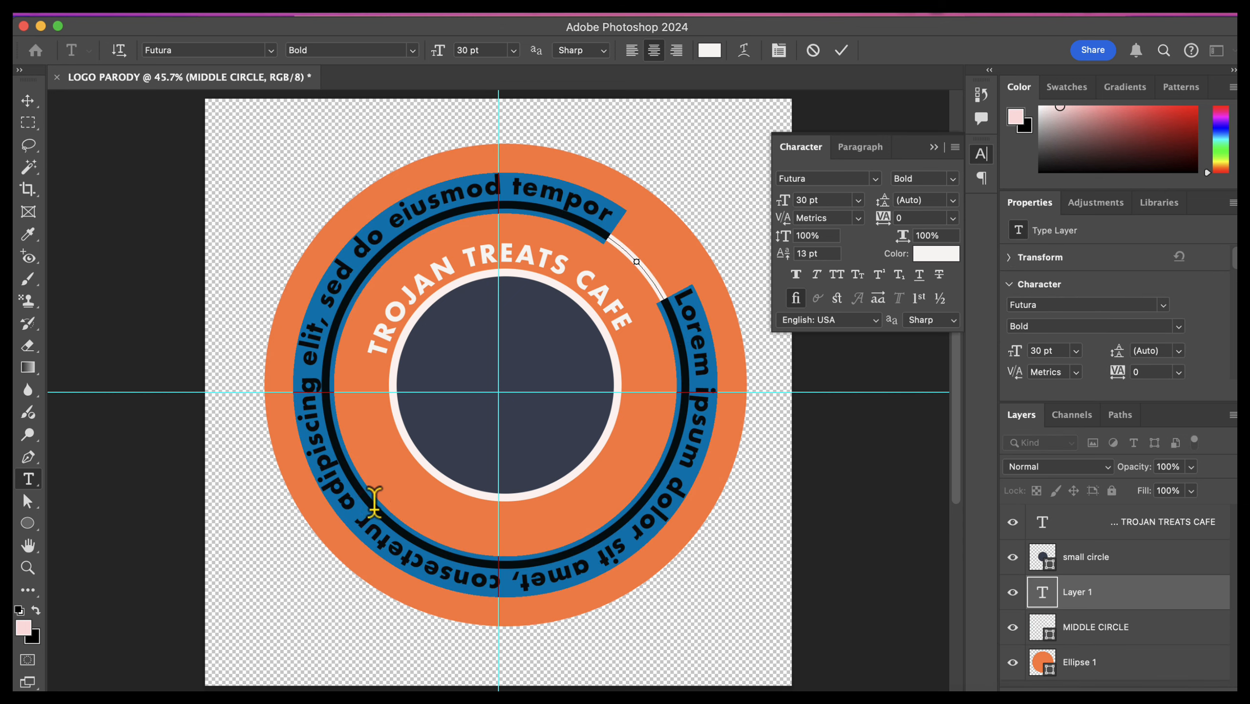
{"action": "key", "text": "BackSpace"}
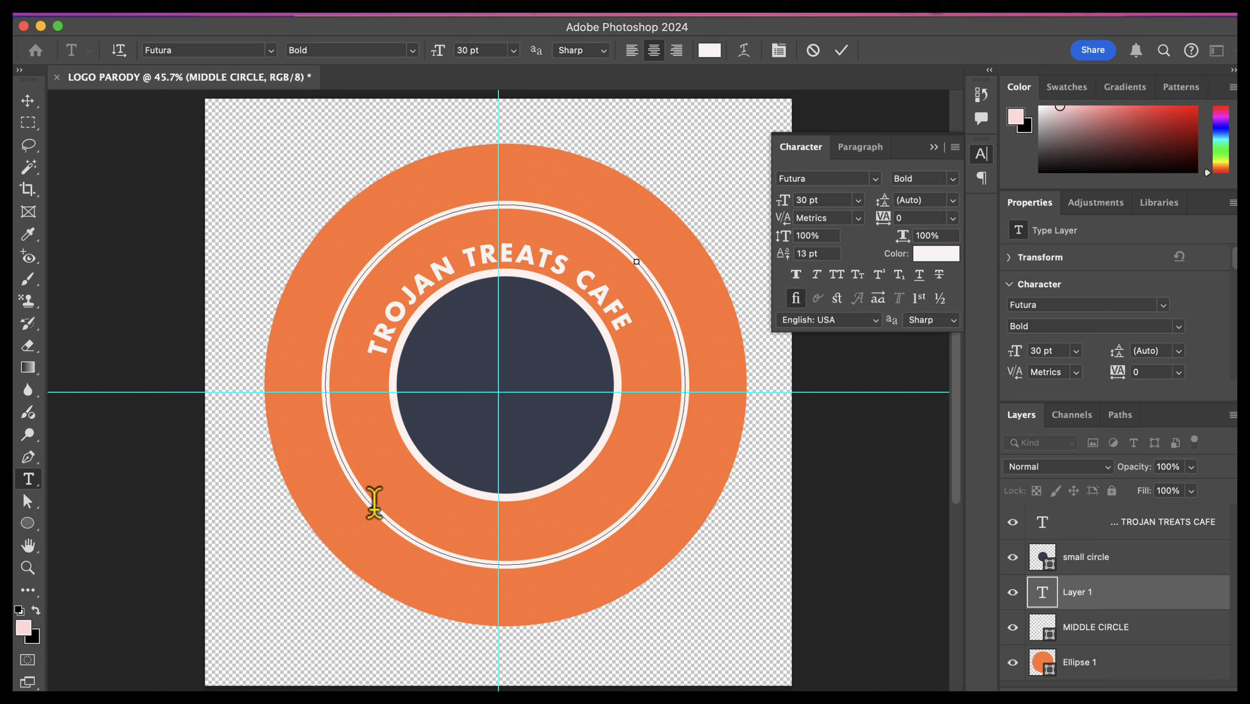
{"action": "type", "text": "EL SAB"}
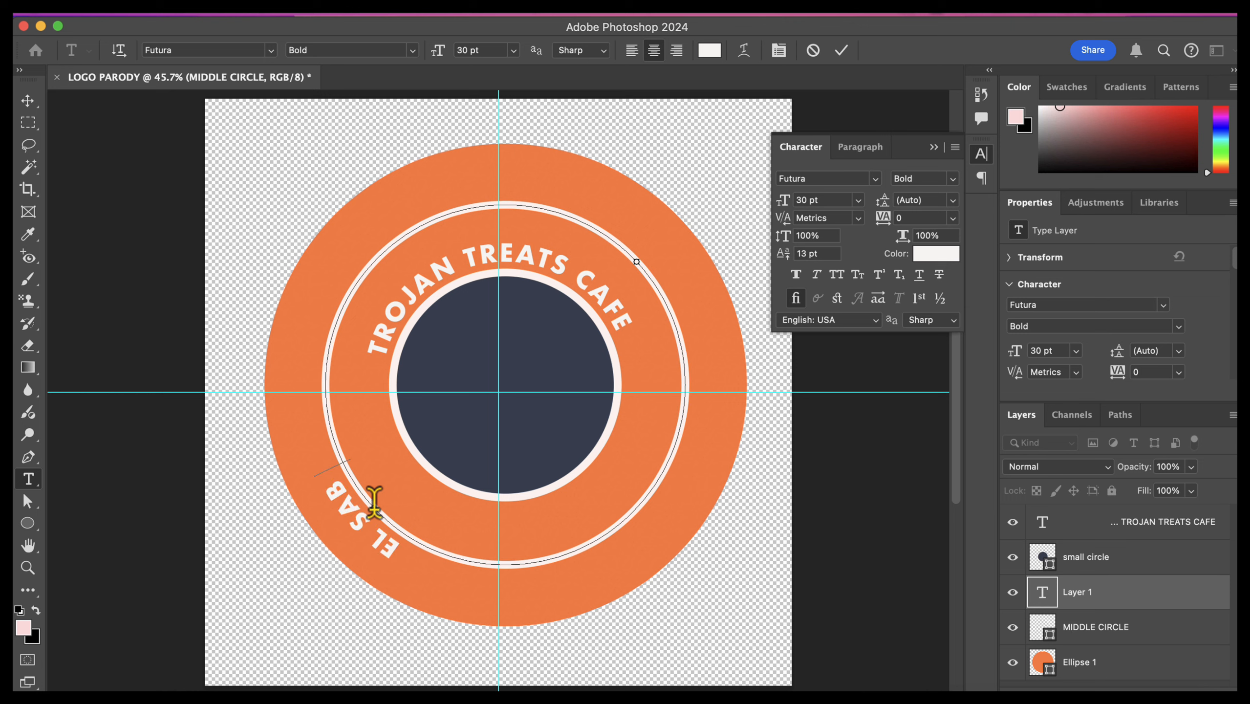
{"action": "type", "text": "OR DE HIALEAH"}
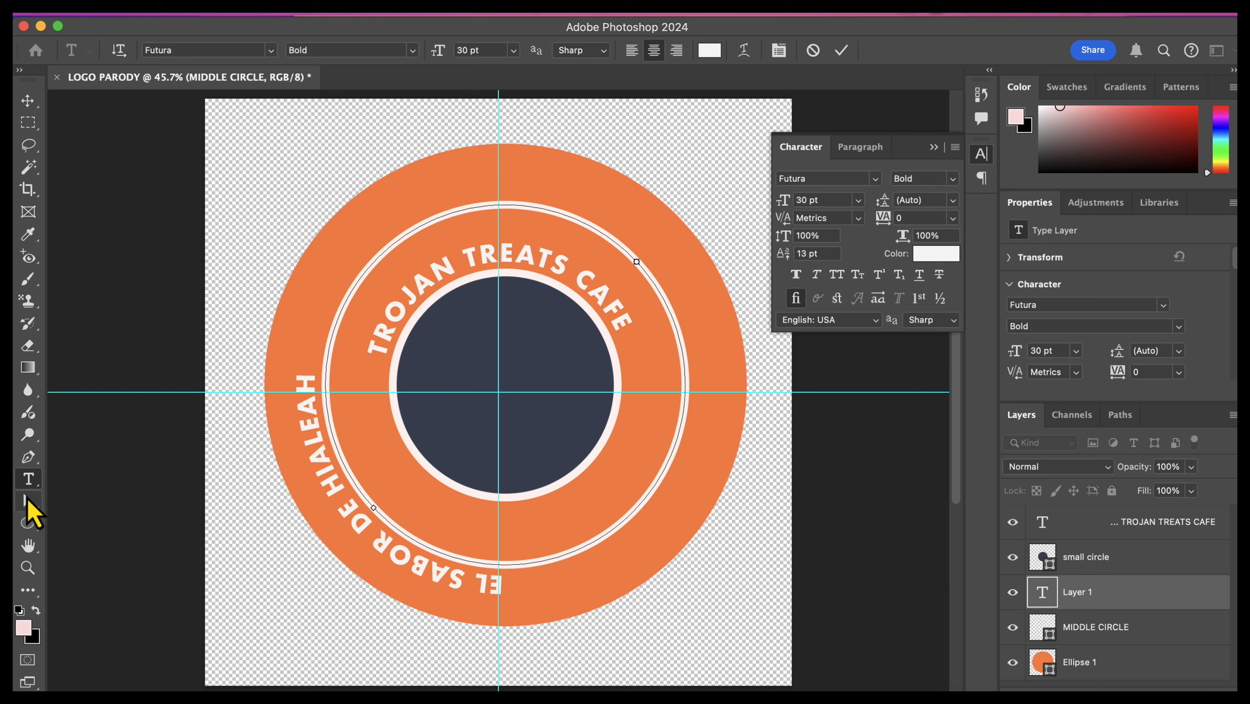
Step: Flip "EL SABOR DE HIALEAH" to the inside of the middle circle so it reads upright along the bottom, and deselect its layer
{"action": "left_click", "coordinate": [27, 500]}
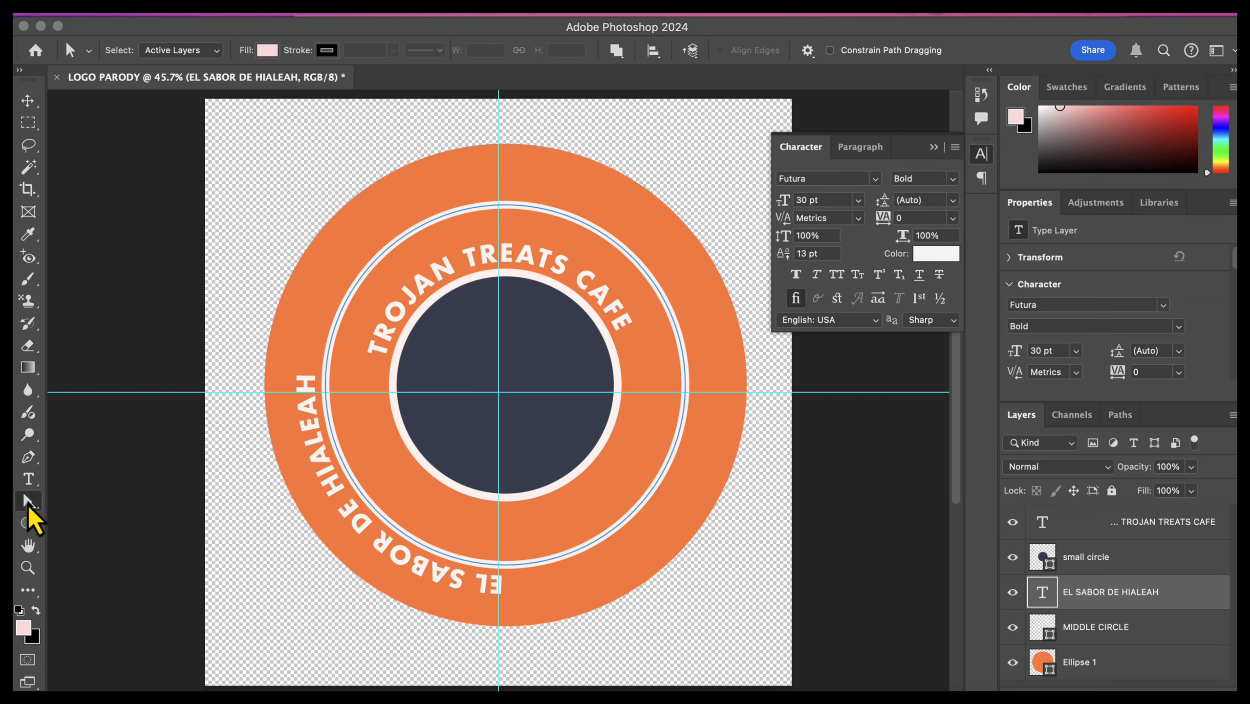
{"action": "left_click", "coordinate": [28, 504]}
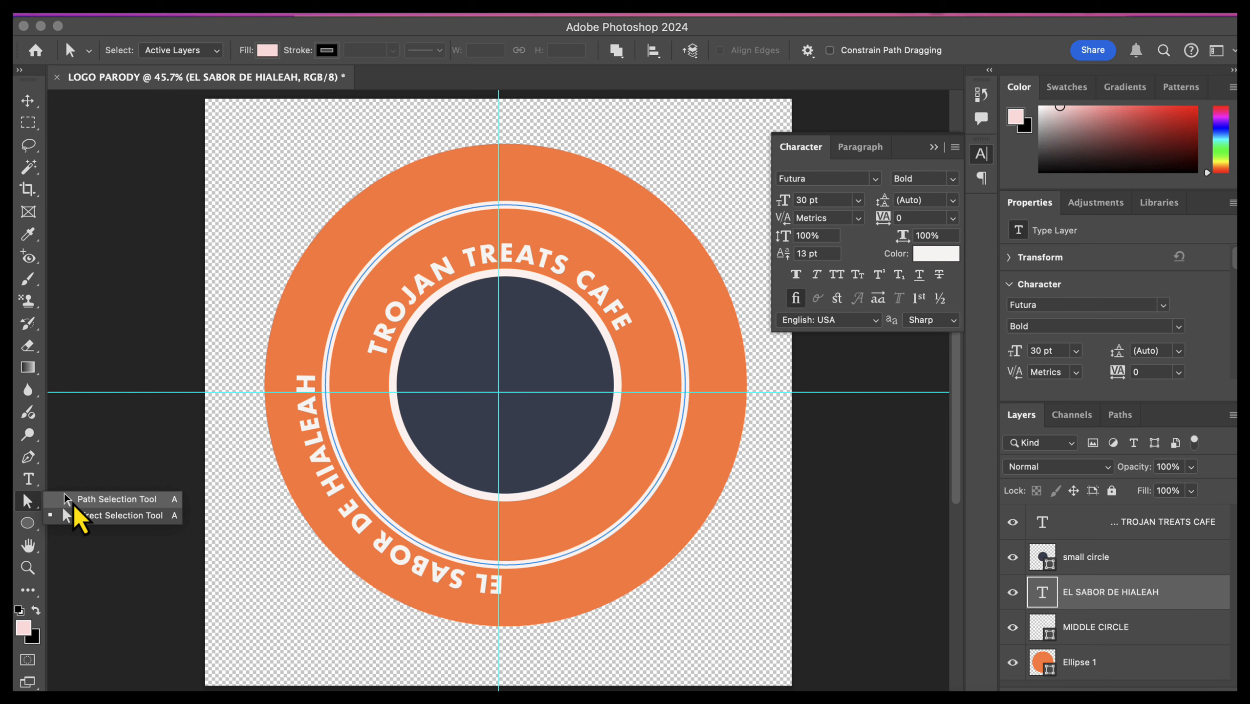
{"action": "left_click", "coordinate": [101, 504]}
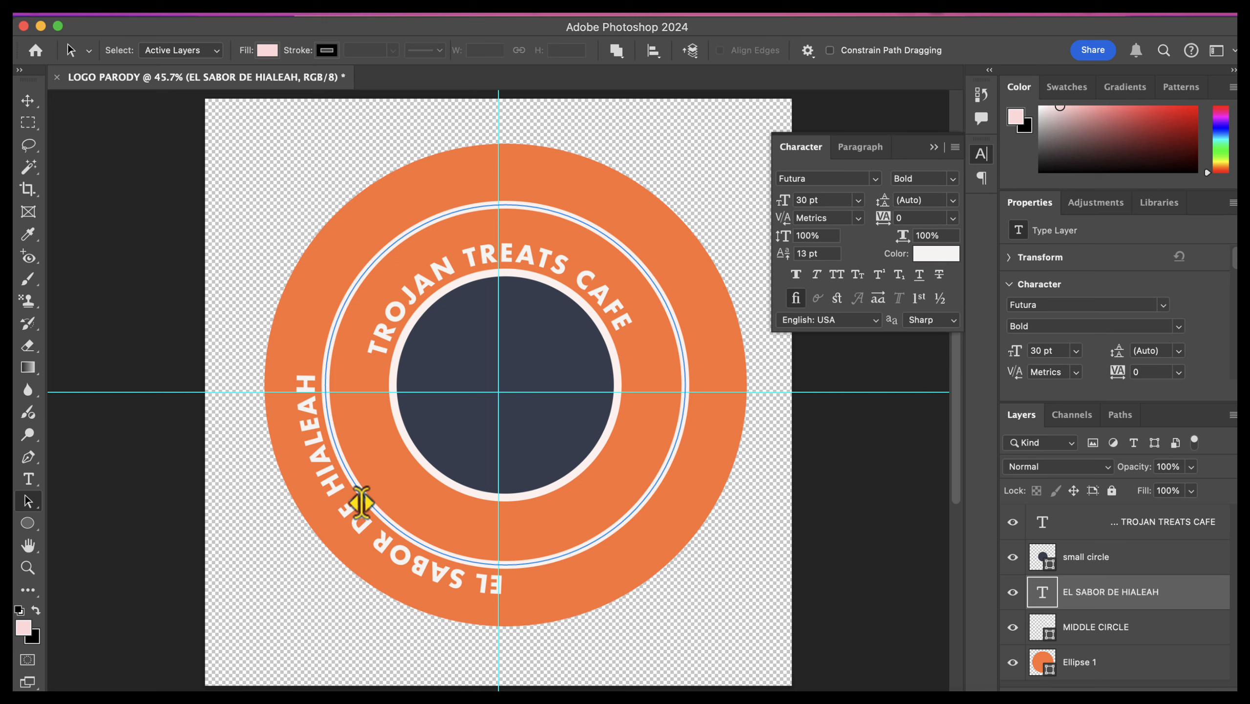
{"action": "left_click_drag", "start_coordinate": [361, 503], "coordinate": [388, 490]}
{"action": "left_click", "coordinate": [28, 101]}
{"action": "left_click", "coordinate": [768, 438]}
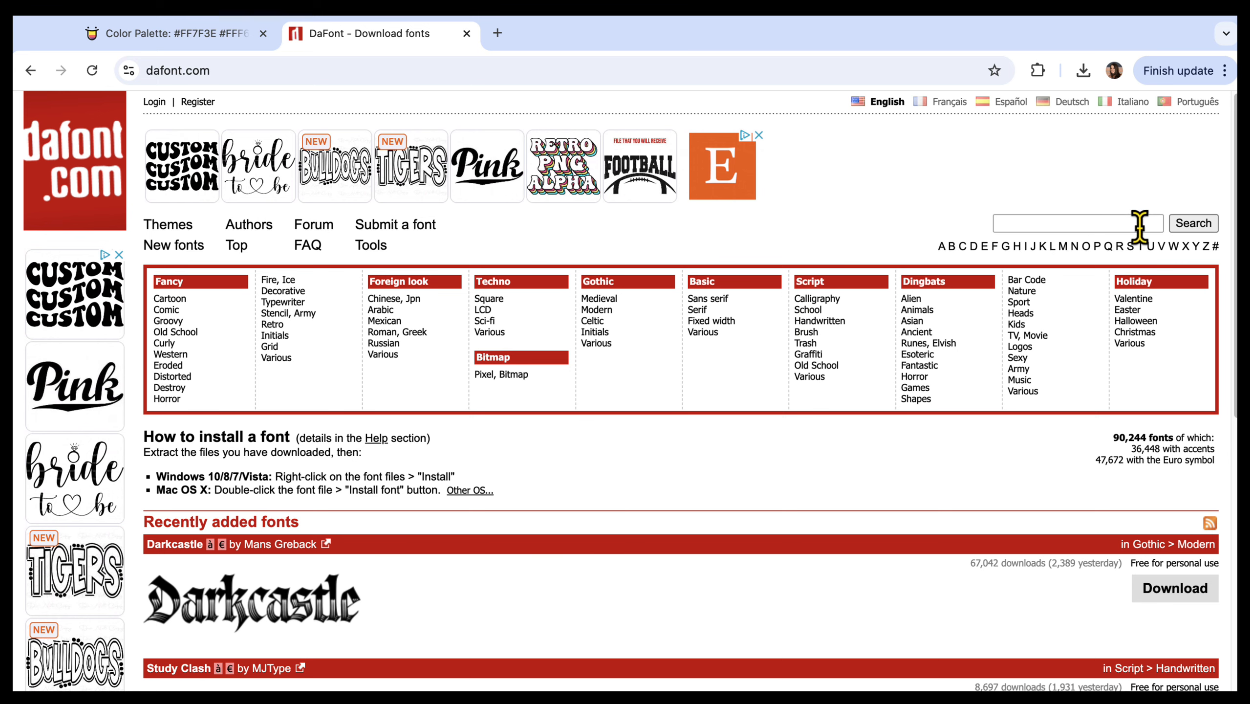
Step: Switch to DaFont in the browser and look through the Halloween holiday fonts
{"action": "left_click", "coordinate": [1144, 320]}
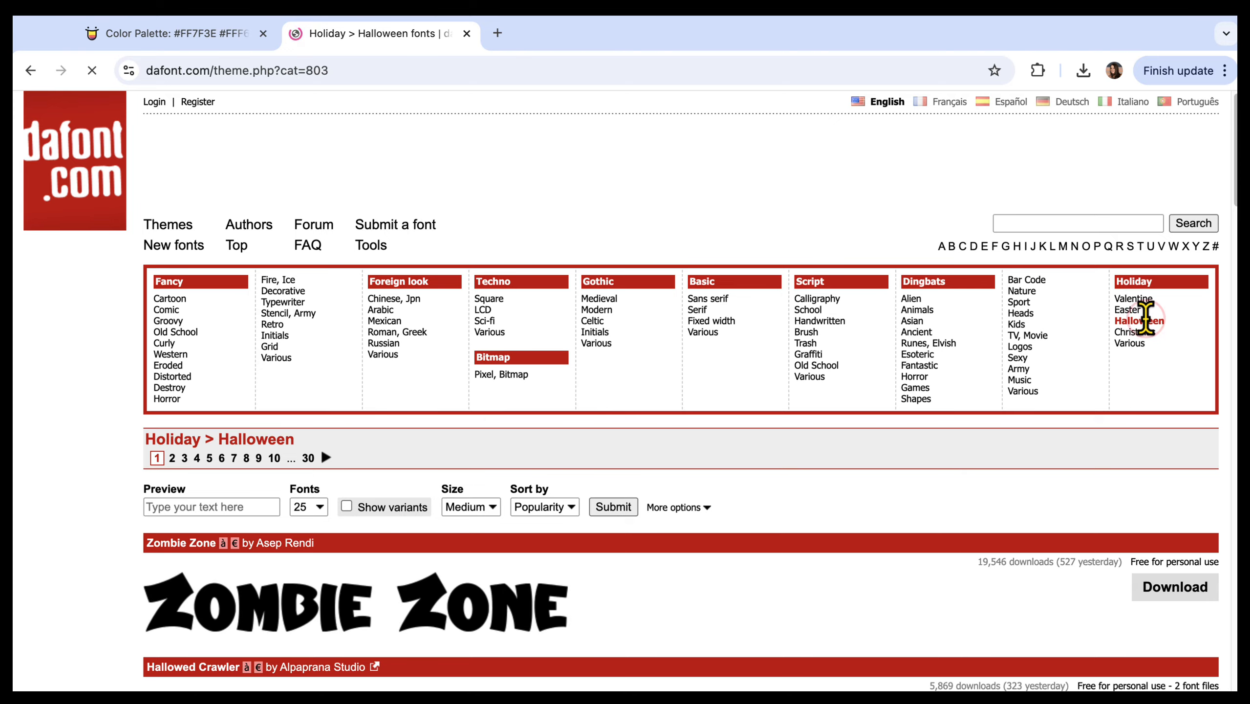
{"action": "scroll", "coordinate": [1144, 319], "scroll_direction": "down", "scroll_amount": 10}
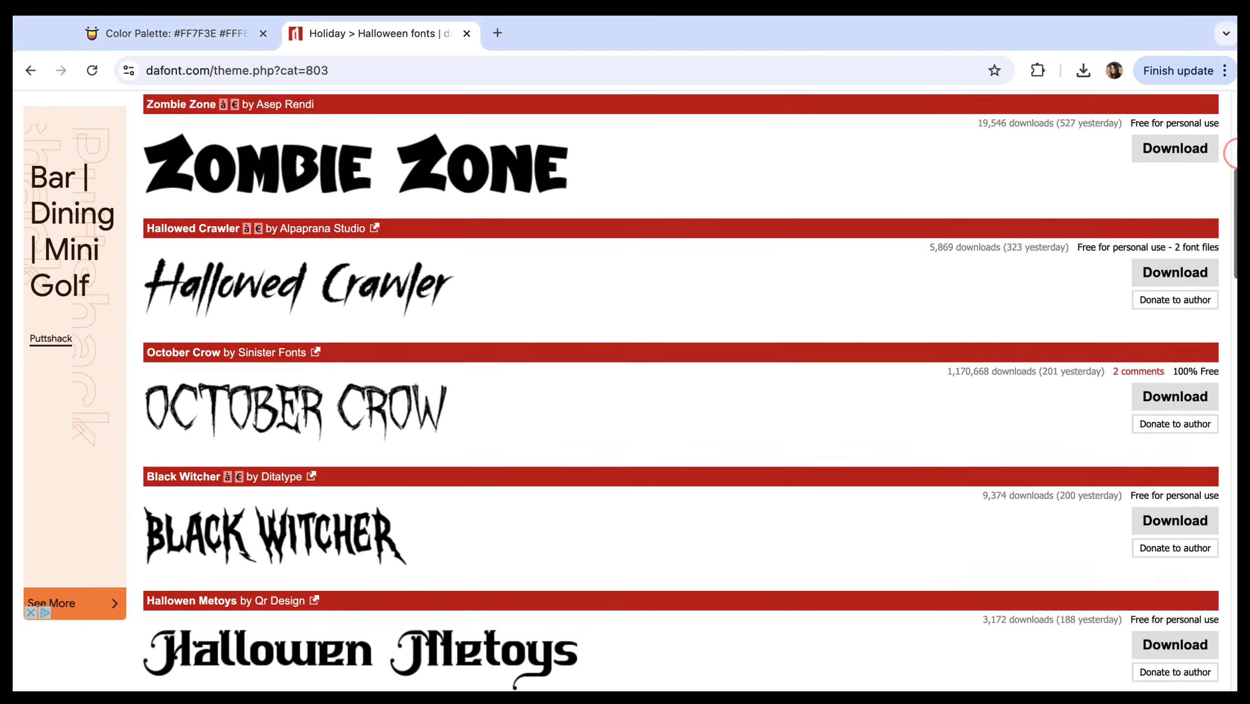
{"action": "scroll", "coordinate": [1232, 365], "scroll_direction": "down", "scroll_amount": 12}
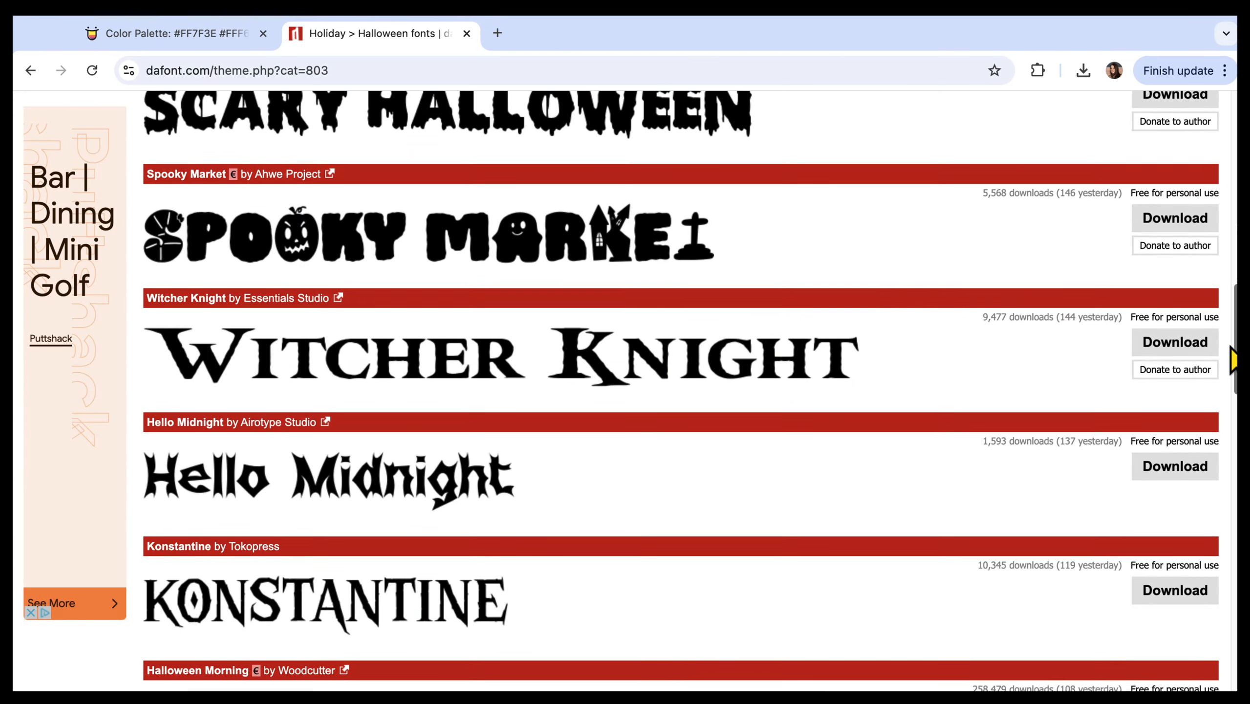
{"action": "scroll", "coordinate": [1232, 365], "scroll_direction": "down", "scroll_amount": 10}
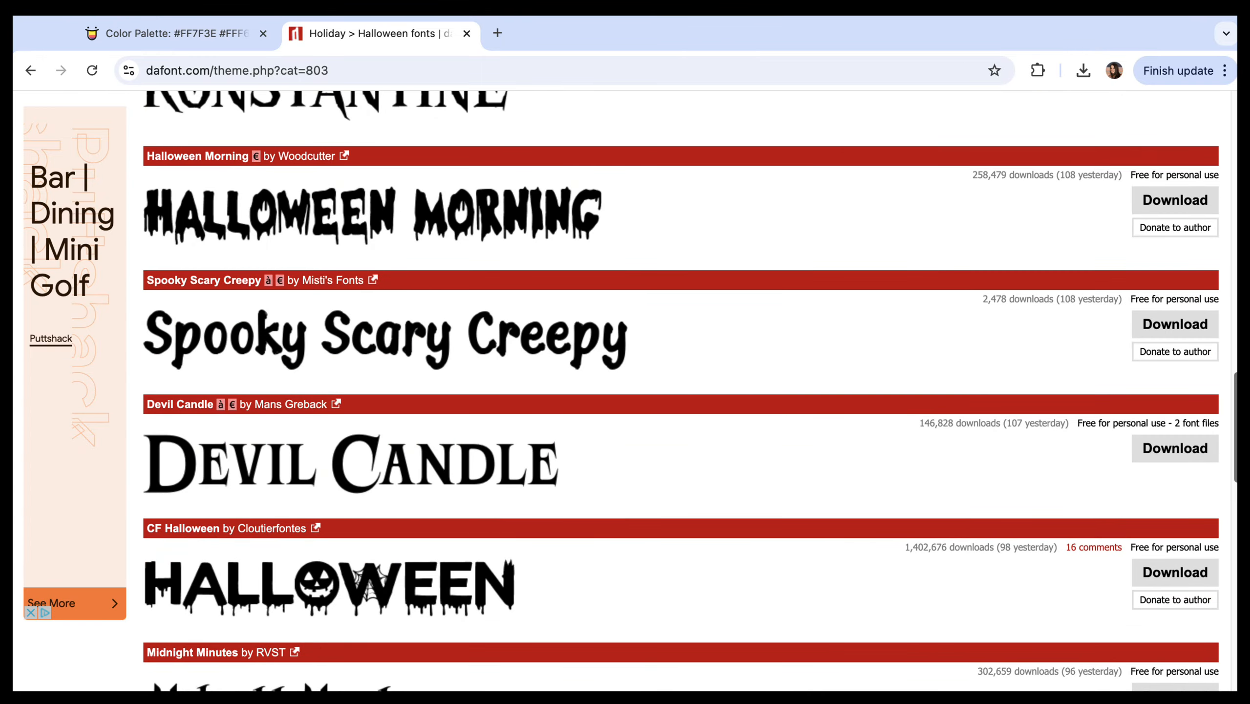
{"action": "scroll", "coordinate": [690, 390], "scroll_direction": "up", "scroll_amount": 20}
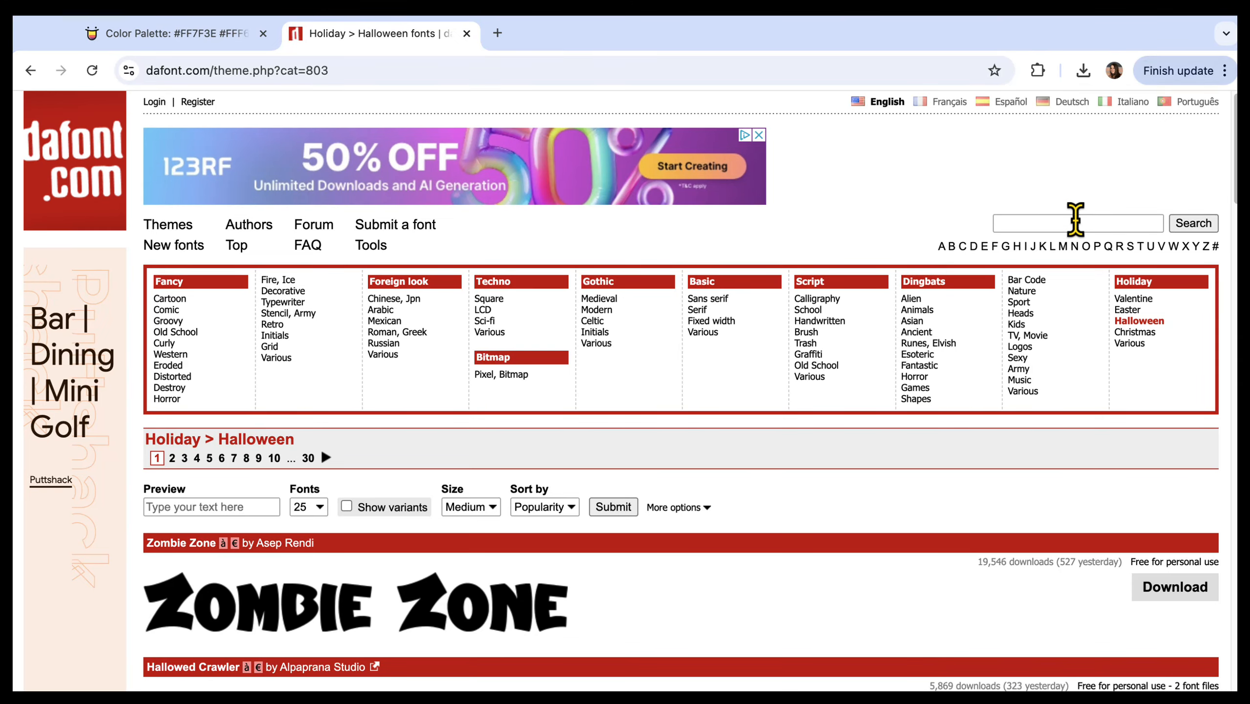
Step: Search DaFont for "COFFEE" and download the Baby Coffee font
{"action": "left_click", "coordinate": [1068, 223]}
{"action": "type", "text": "COFFEE"}
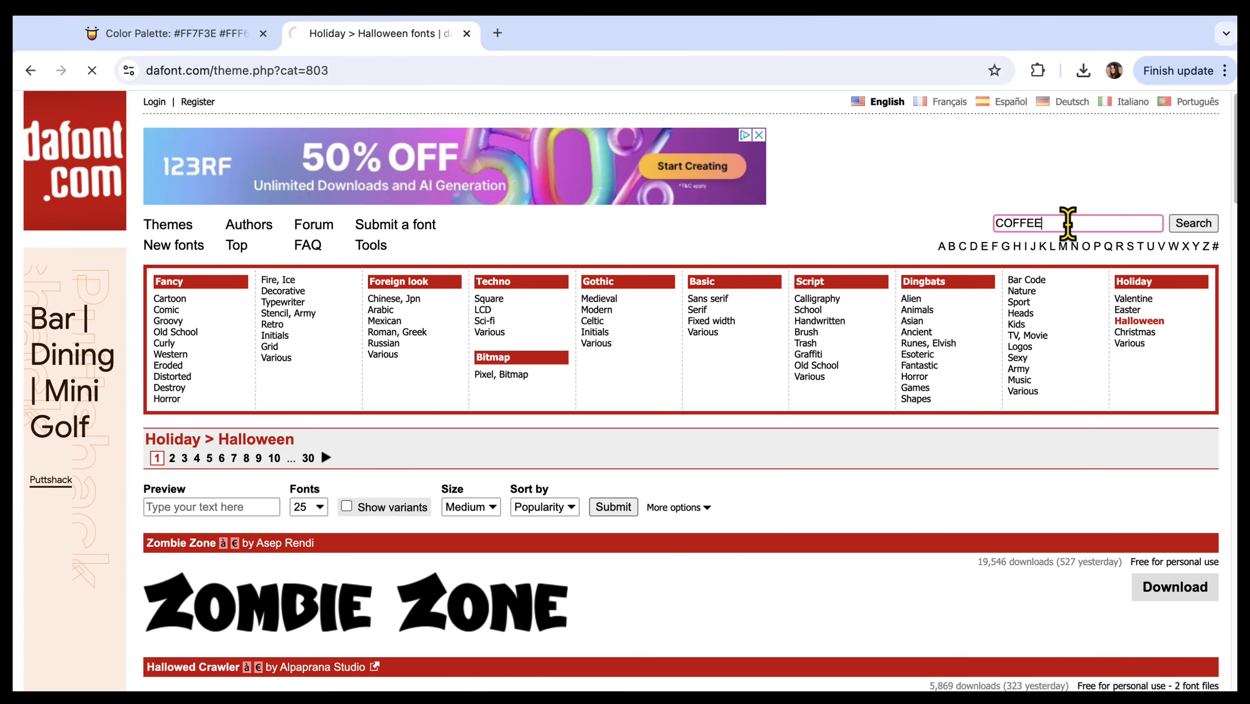
{"action": "scroll", "coordinate": [679, 394], "scroll_direction": "down", "scroll_amount": 15}
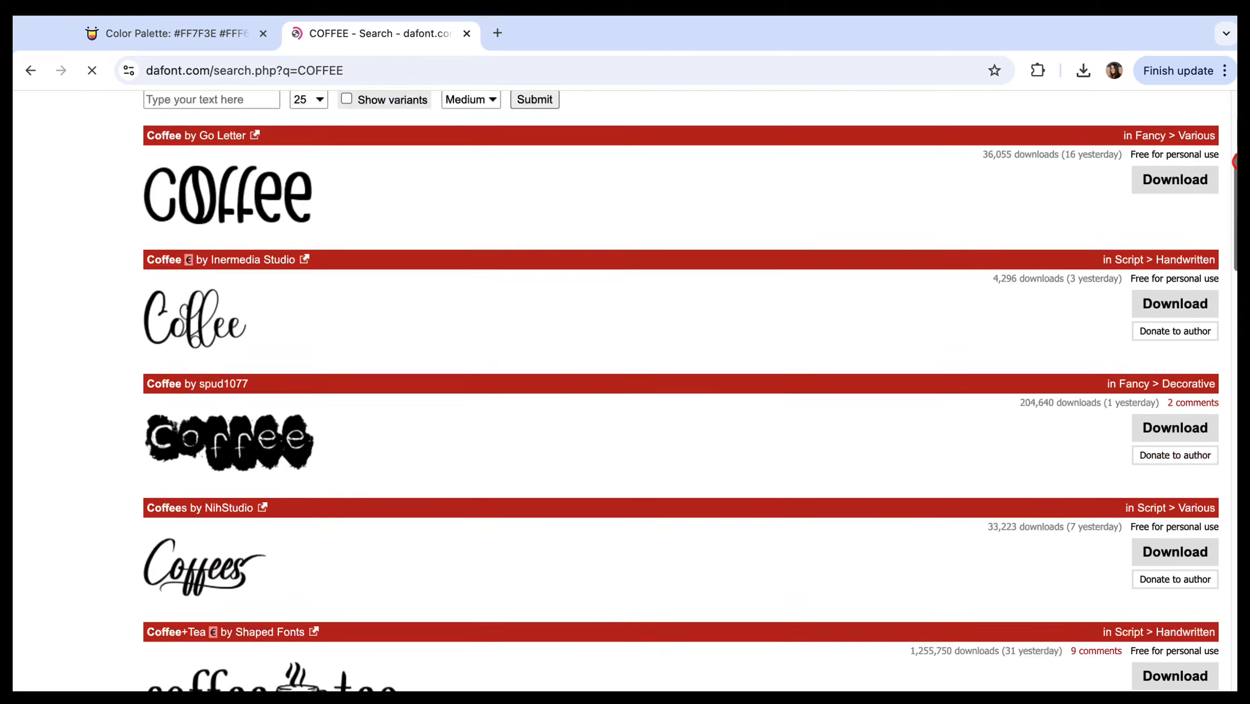
{"action": "scroll", "coordinate": [680, 394], "scroll_direction": "down", "scroll_amount": 9}
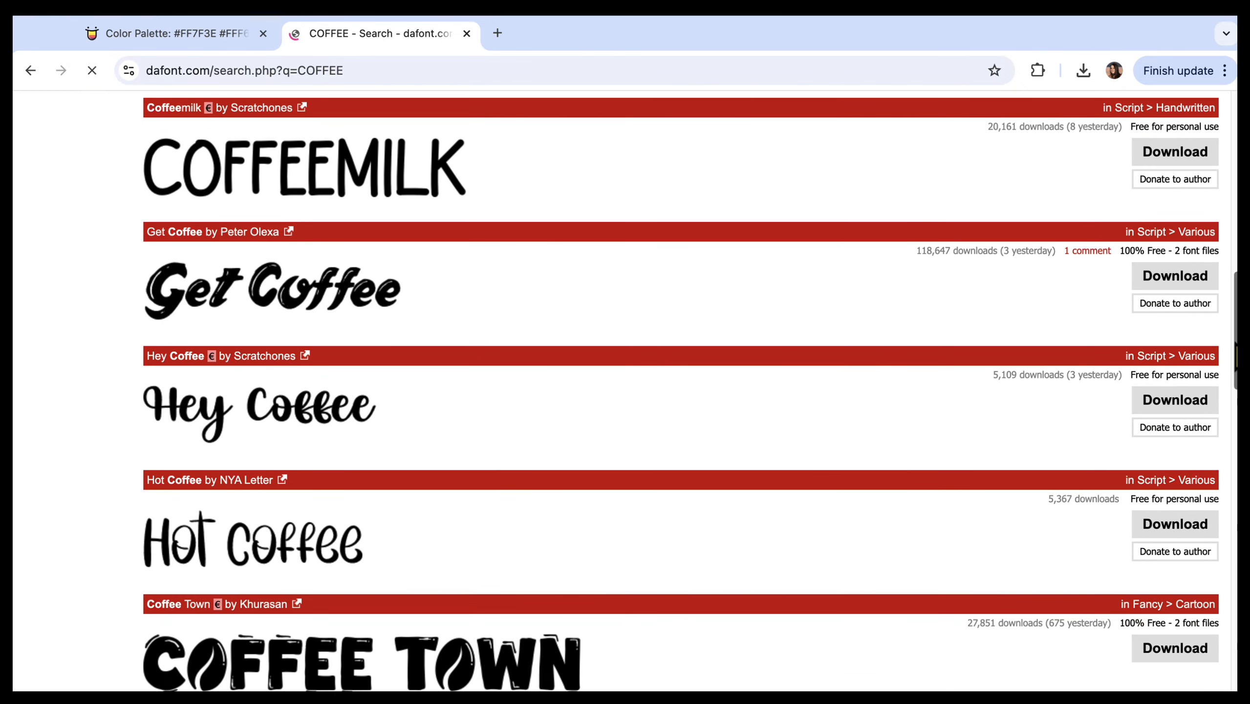
{"action": "scroll", "coordinate": [1234, 385], "scroll_direction": "down", "scroll_amount": 15}
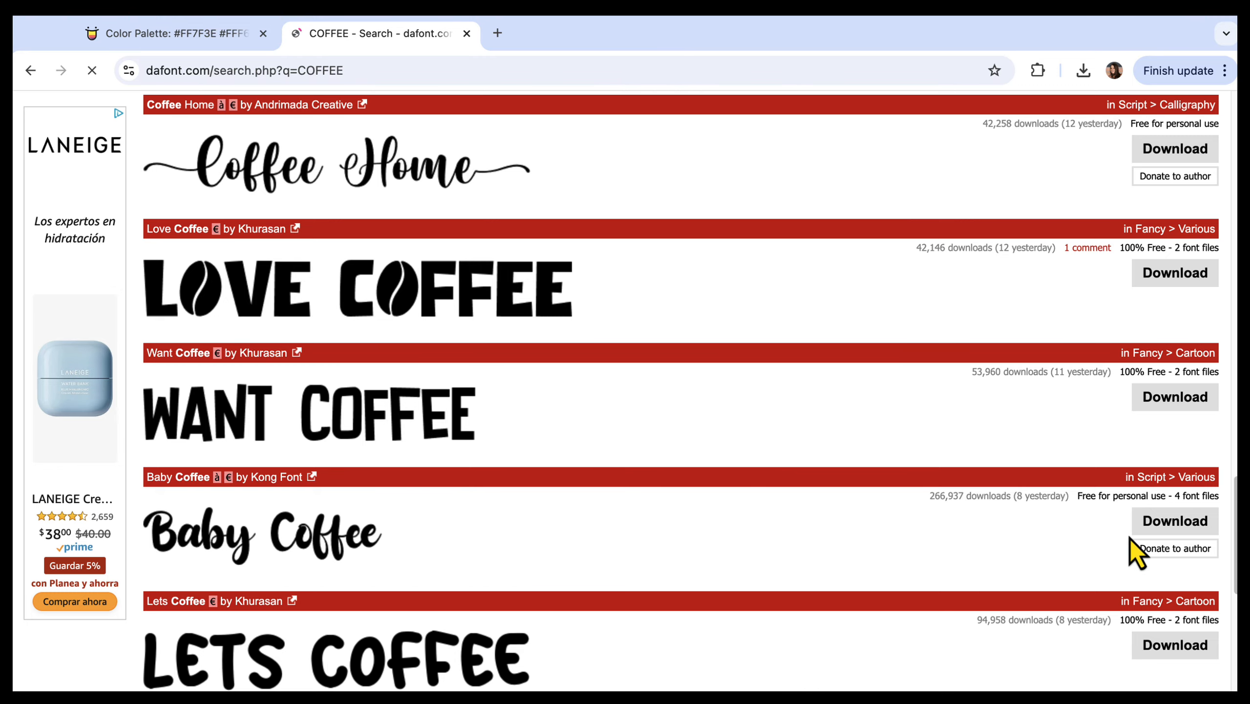
{"action": "left_click", "coordinate": [1172, 524]}
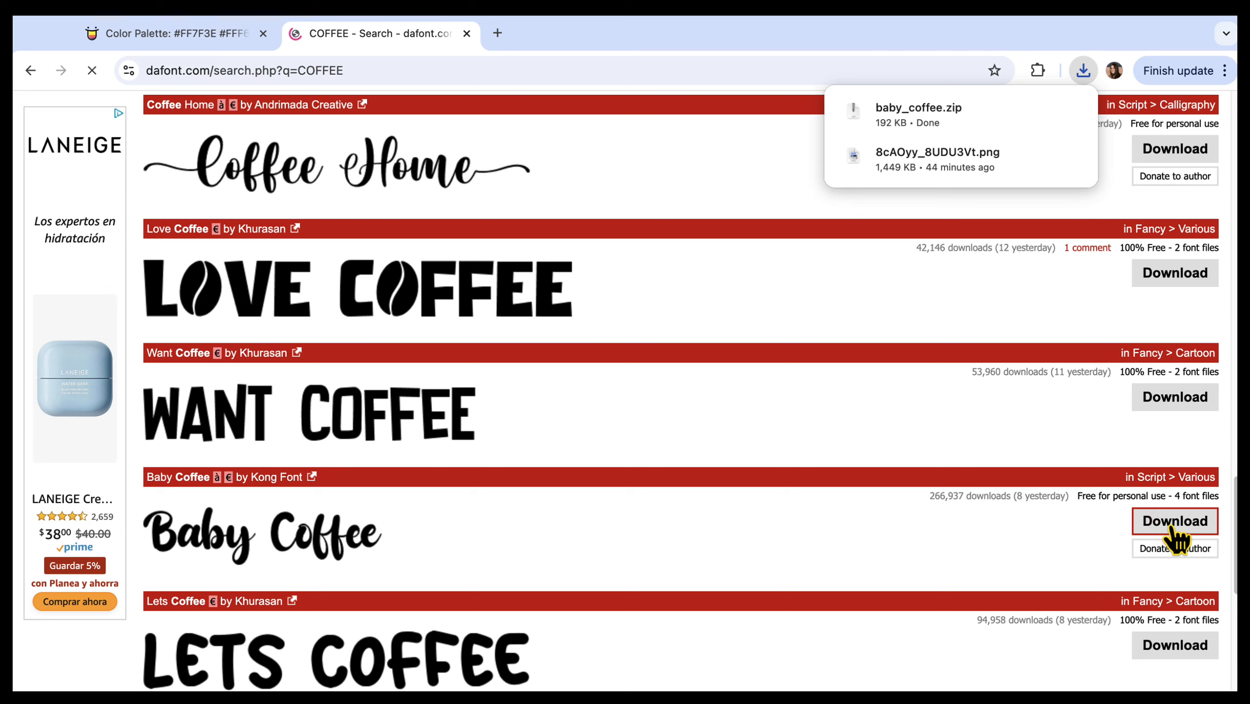
Step: Open the downloaded baby_coffee.zip, install Baby Coffee.otf in Font Book, and close the font window
{"action": "mouse_move", "coordinate": [956, 130]}
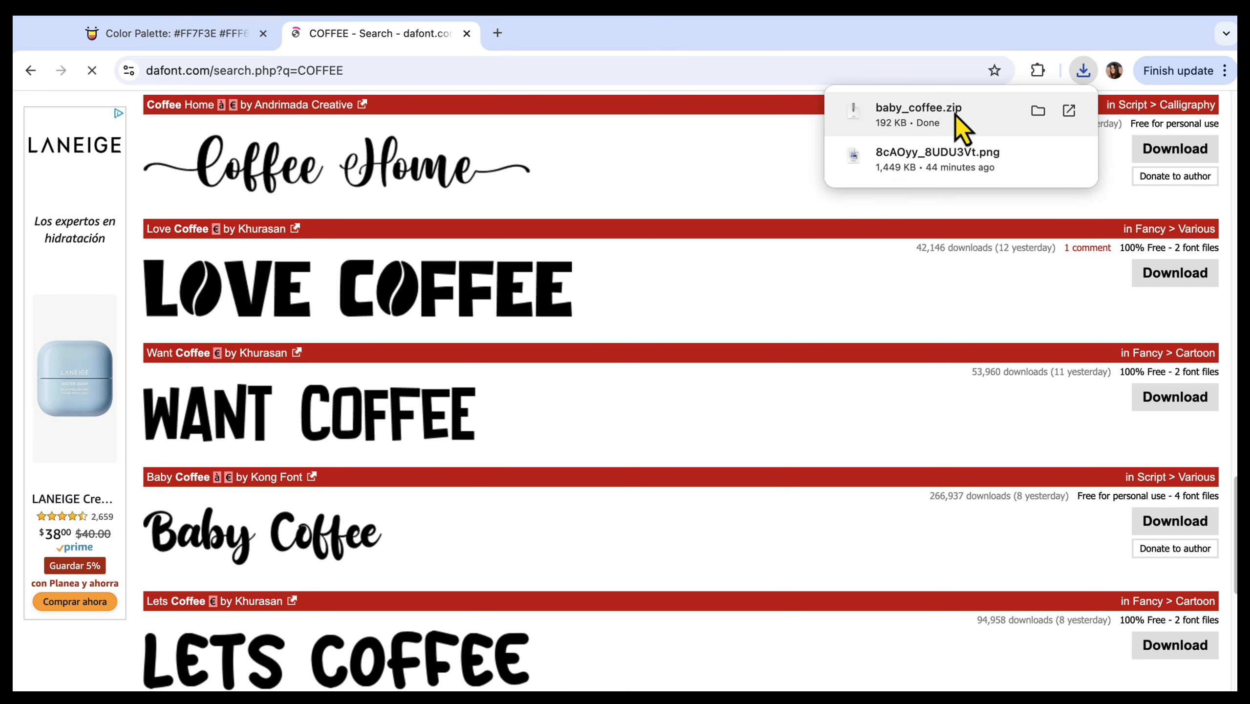
{"action": "left_click", "coordinate": [927, 119]}
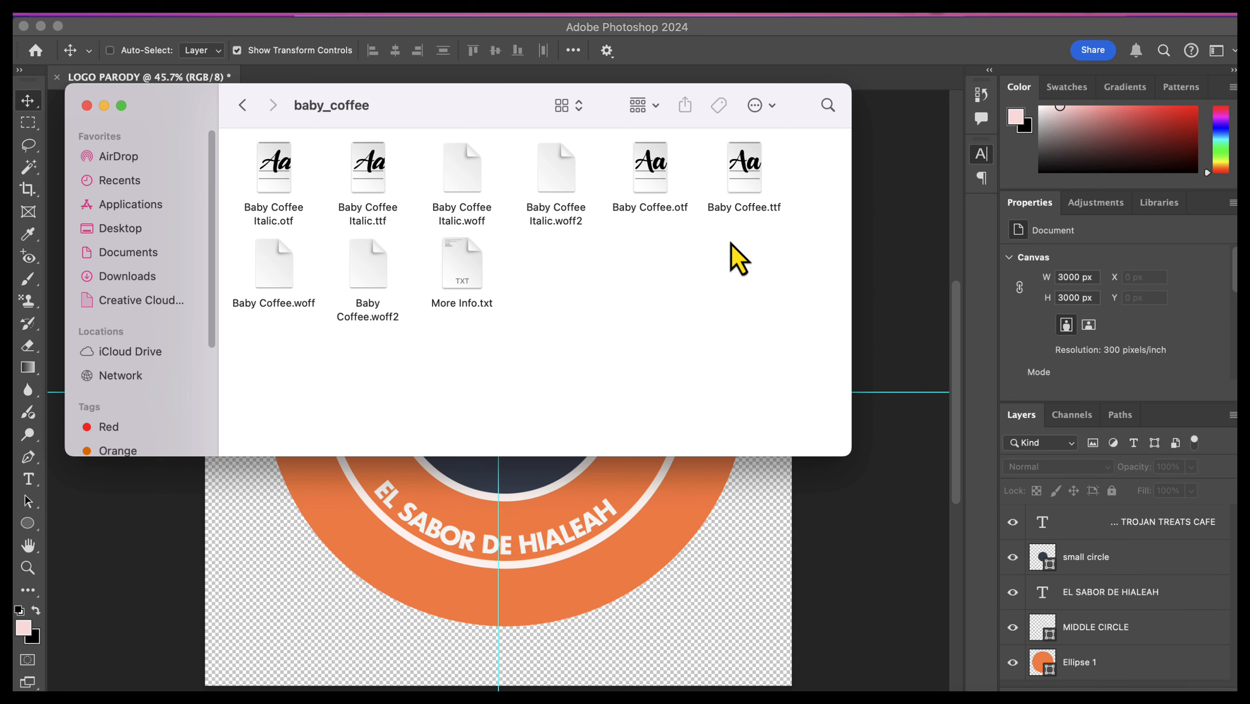
{"action": "left_click", "coordinate": [652, 166]}
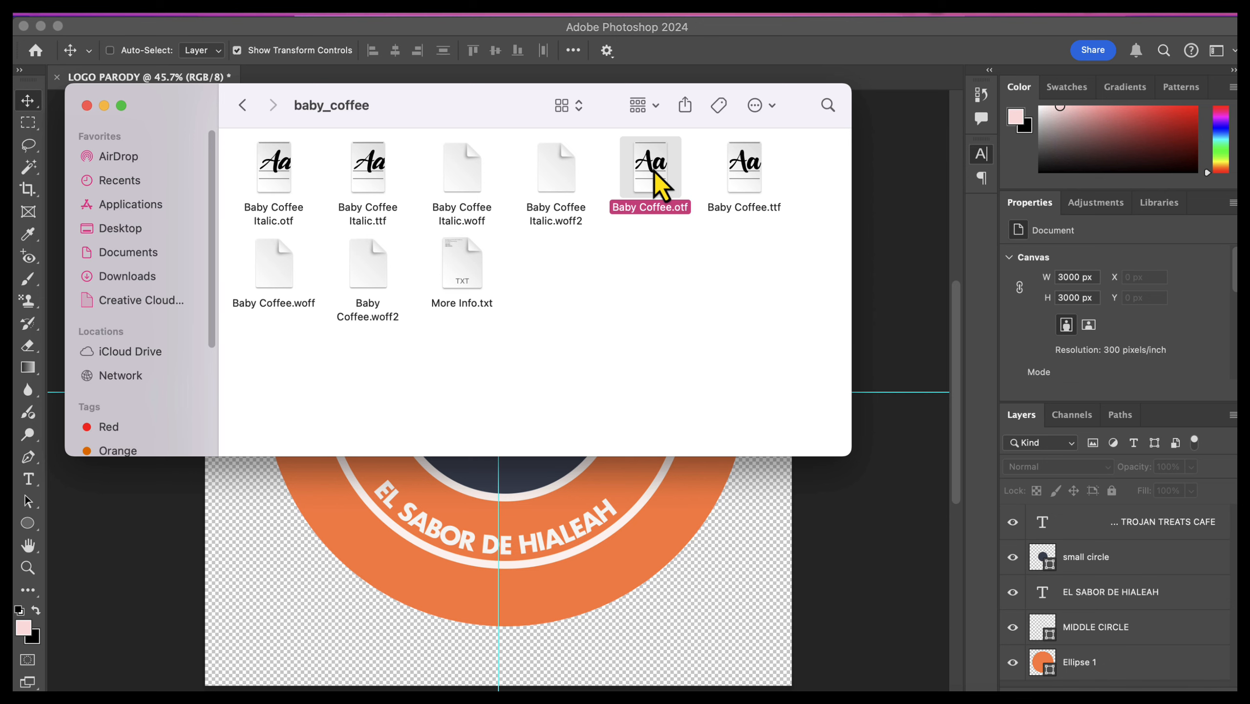
{"action": "double_click", "coordinate": [653, 166]}
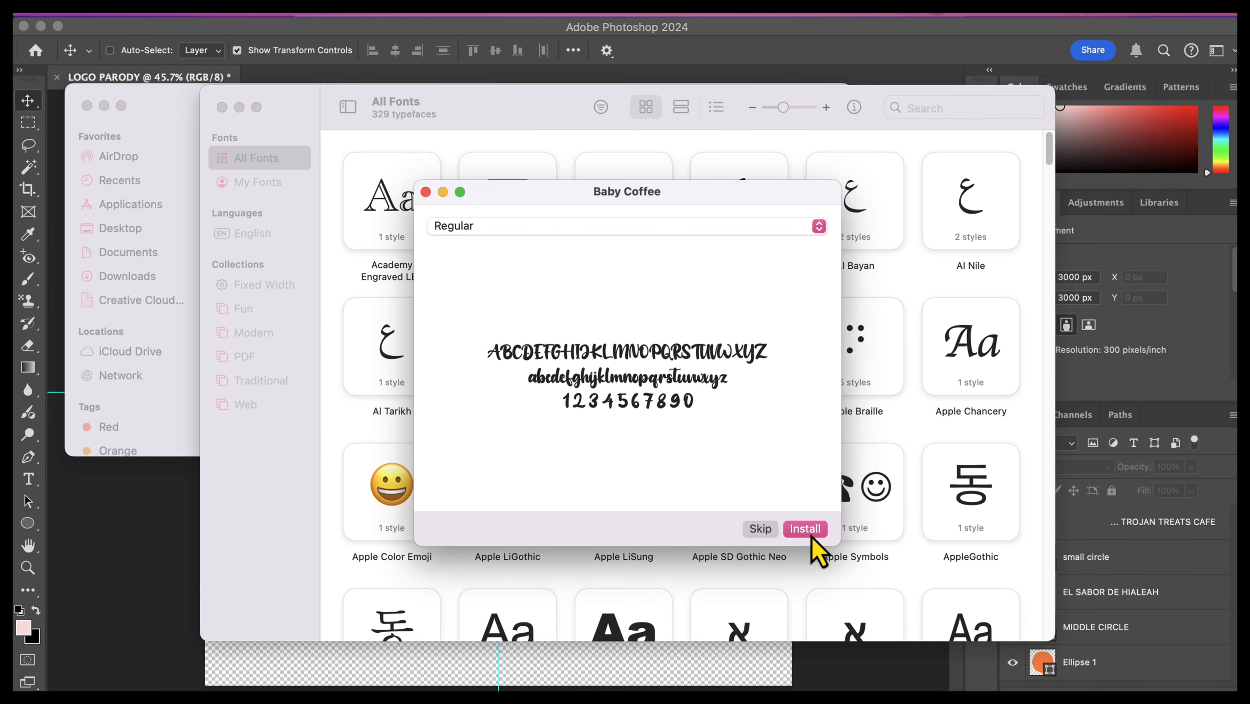
{"action": "left_click", "coordinate": [814, 535]}
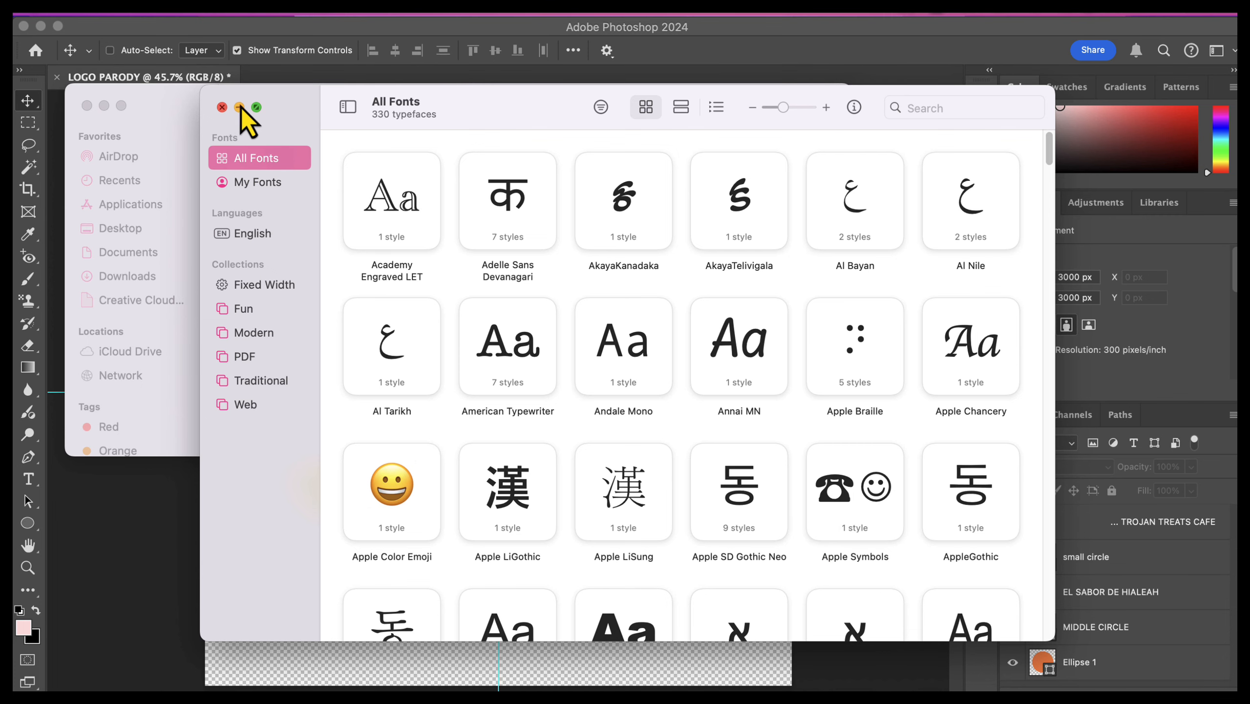
{"action": "left_click", "coordinate": [221, 108]}
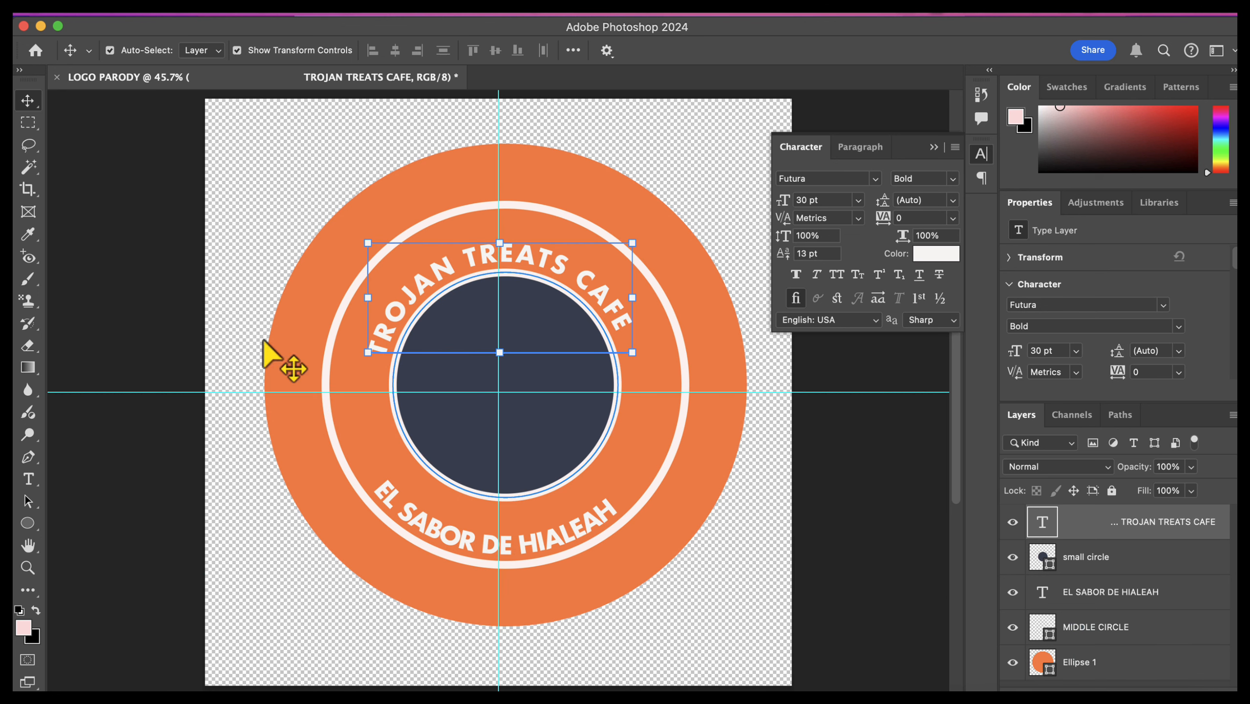
Step: Change the font of the whole curved "TROJAN TREATS CAFE" text to Baby Coffee Regular
{"action": "left_click", "coordinate": [27, 477]}
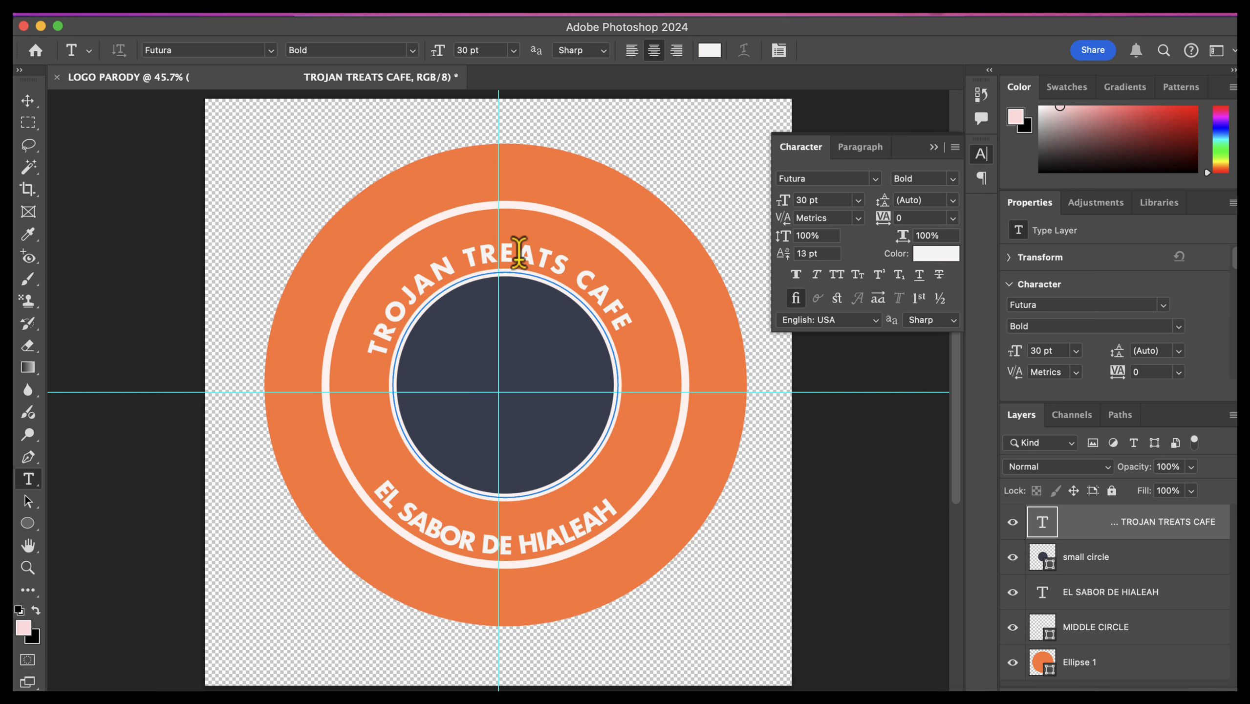
{"action": "double_click", "coordinate": [518, 252]}
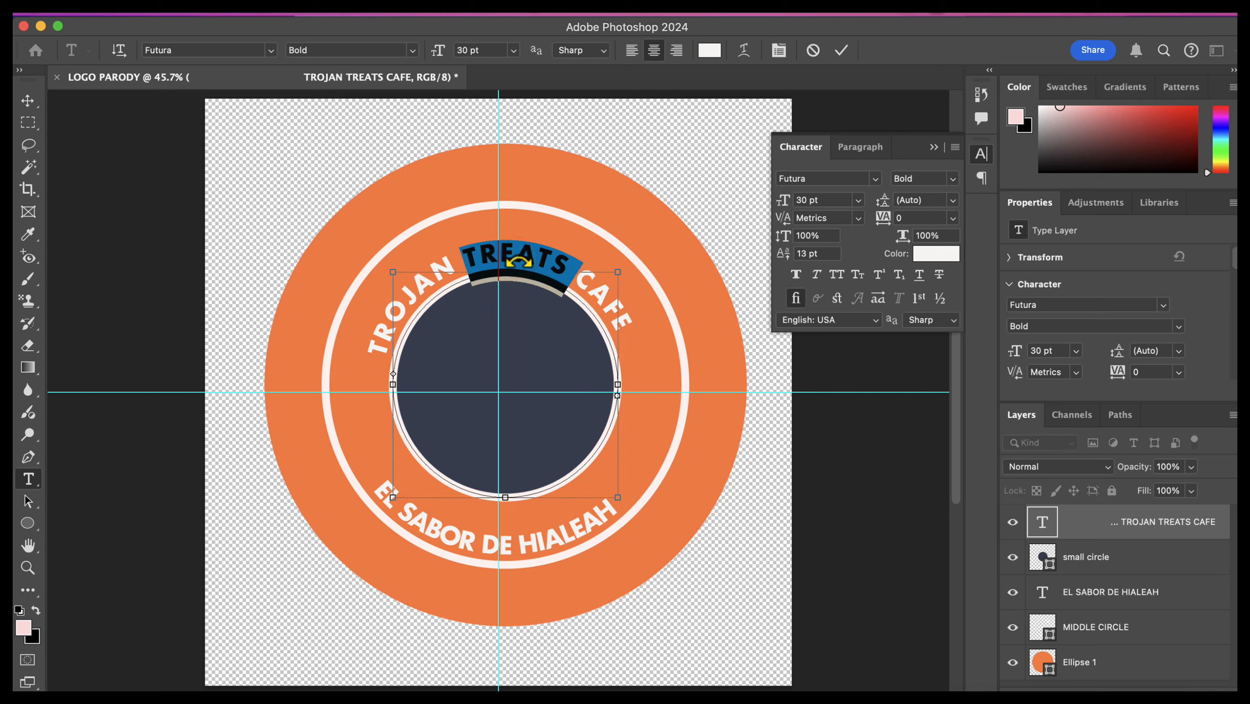
{"action": "key", "text": "super+a"}
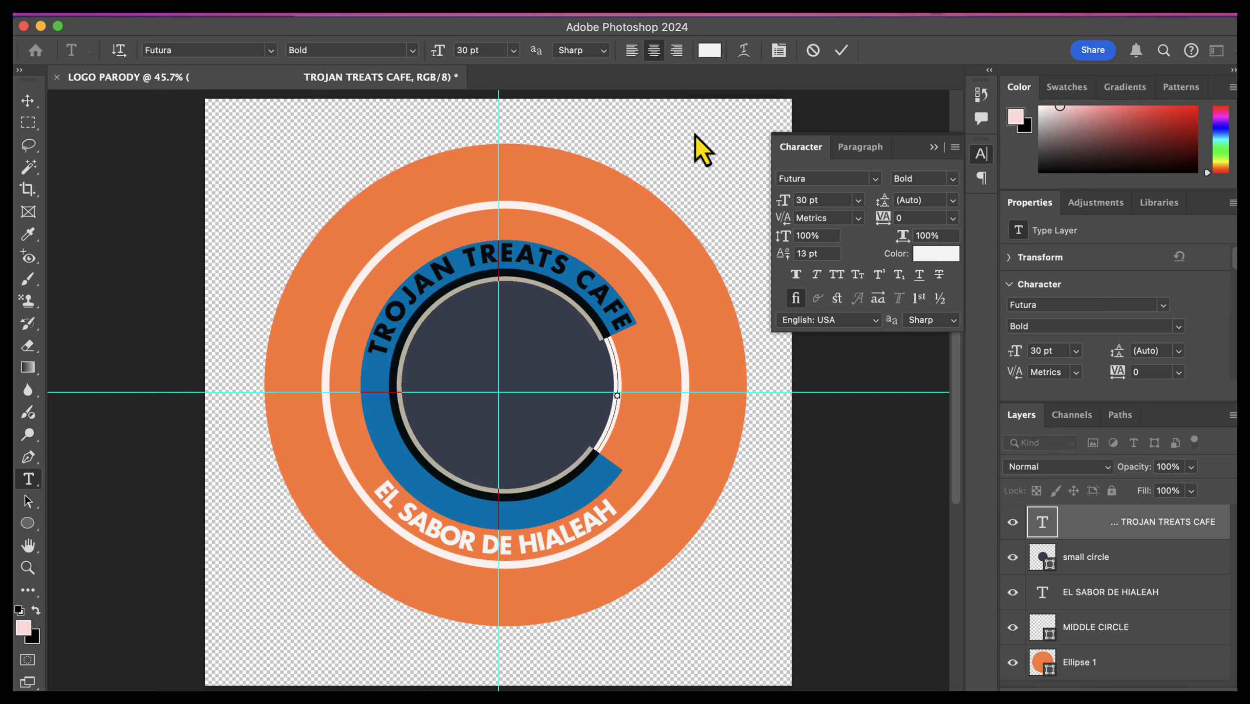
{"action": "left_click", "coordinate": [878, 179]}
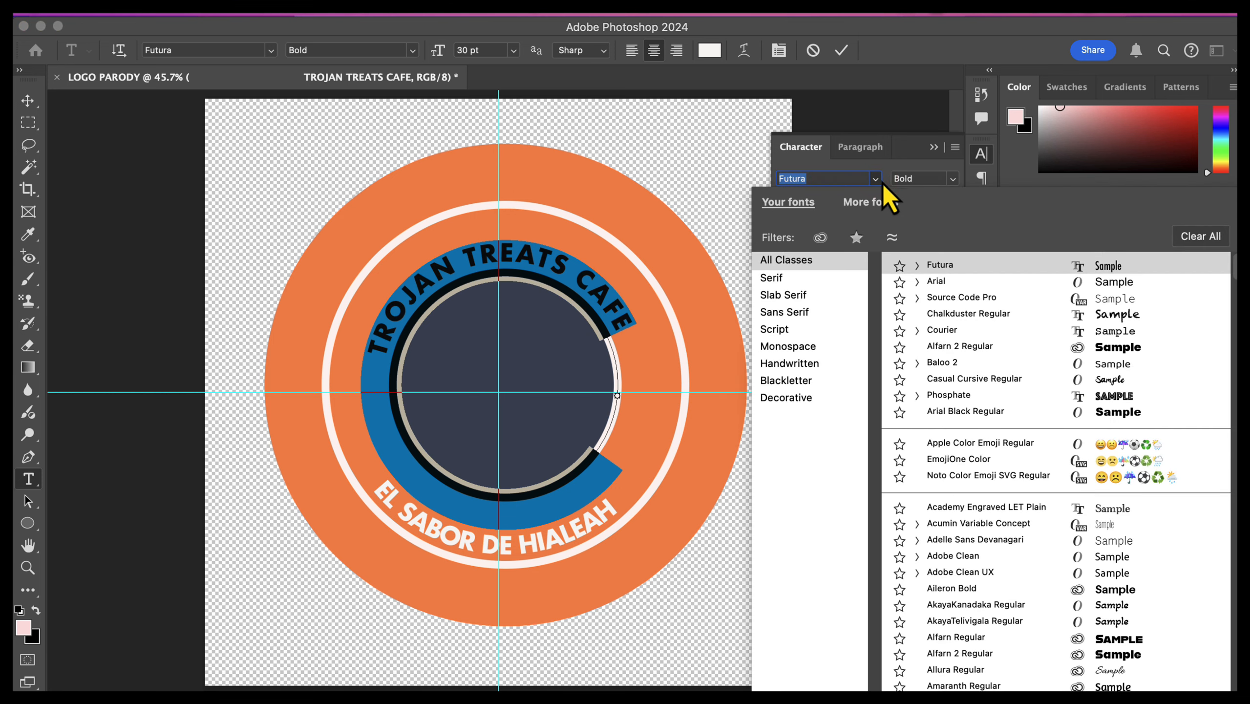
{"action": "scroll", "coordinate": [1074, 656], "scroll_direction": "down", "scroll_amount": 5}
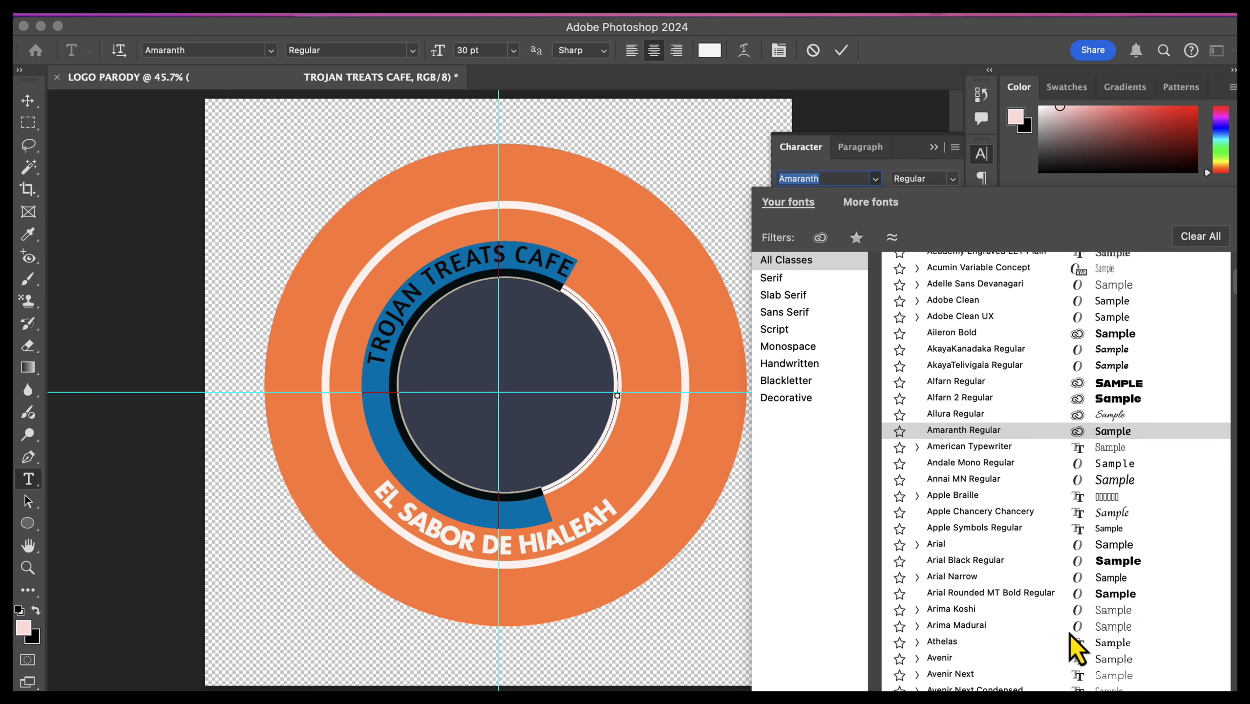
{"action": "scroll", "coordinate": [1074, 649], "scroll_direction": "down", "scroll_amount": 3}
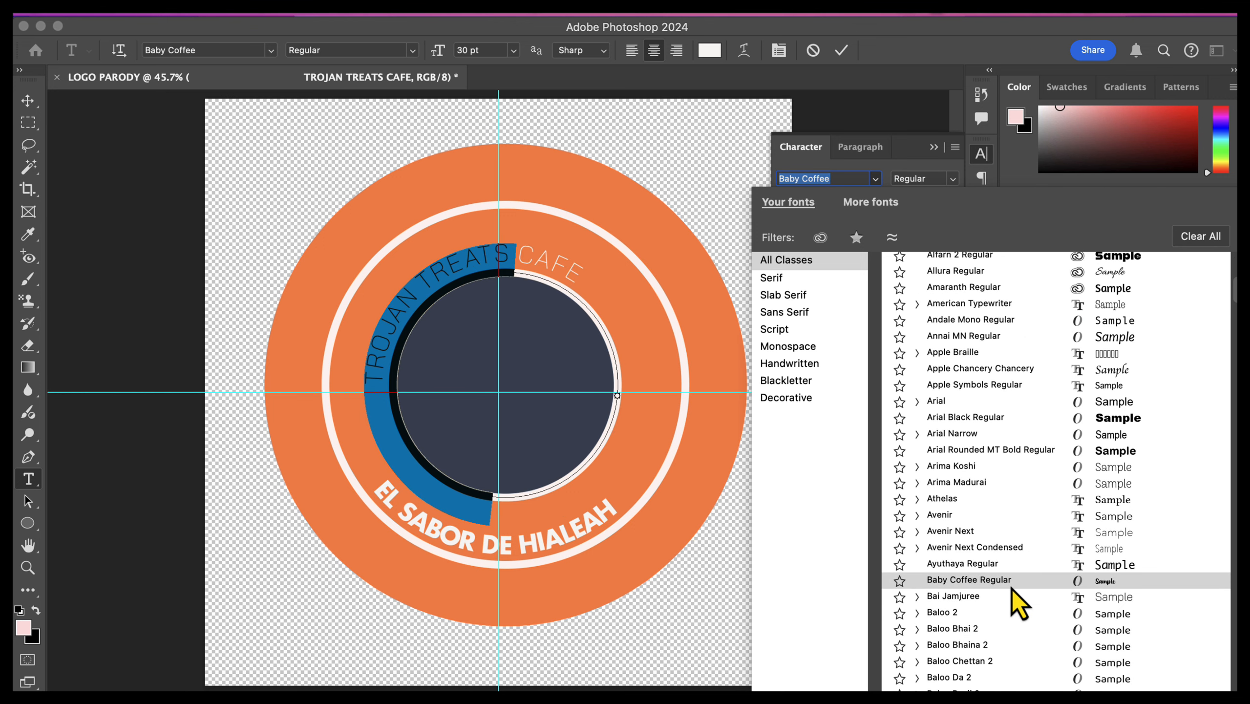
{"action": "left_click", "coordinate": [985, 580]}
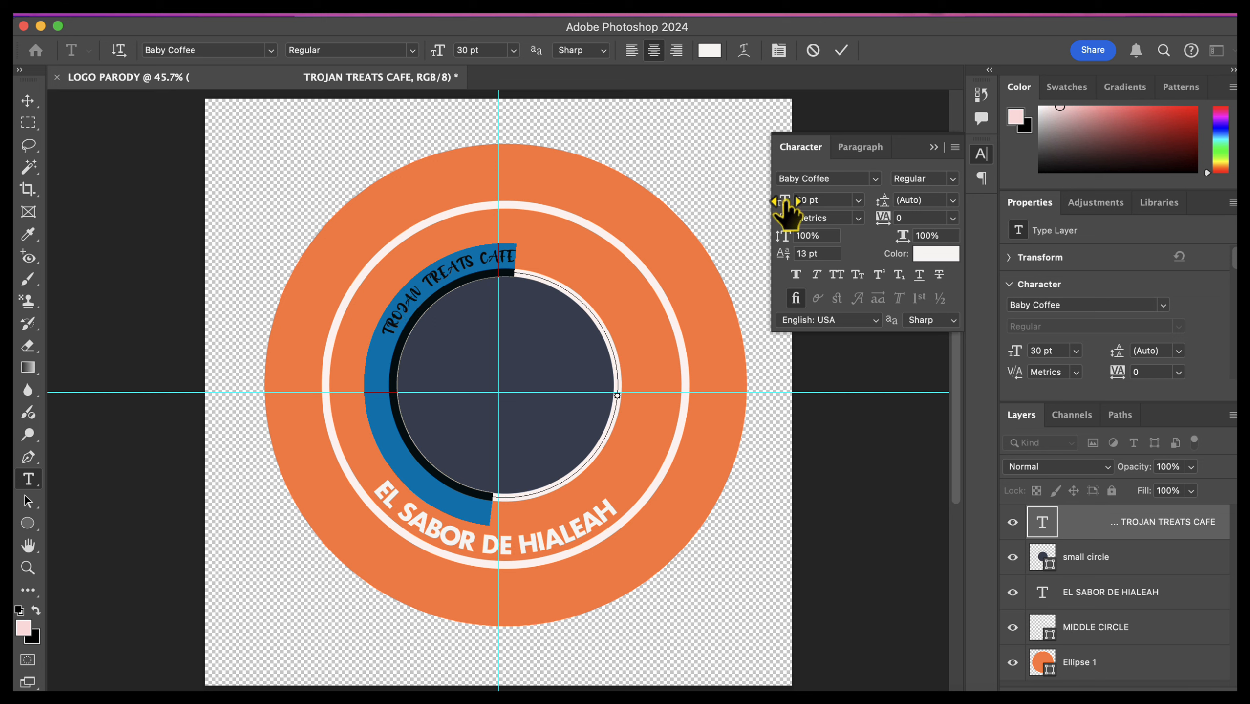
Step: Change the curved cafe name to title case, "Trojan Treats Cafe", and enlarge it to 71 pt
{"action": "mouse_move", "coordinate": [789, 202]}
{"action": "left_mouse_down"}
{"action": "mouse_move", "coordinate": [820, 208]}
{"action": "mouse_move", "coordinate": [808, 212]}
{"action": "left_mouse_up"}
{"action": "left_click", "coordinate": [626, 315]}
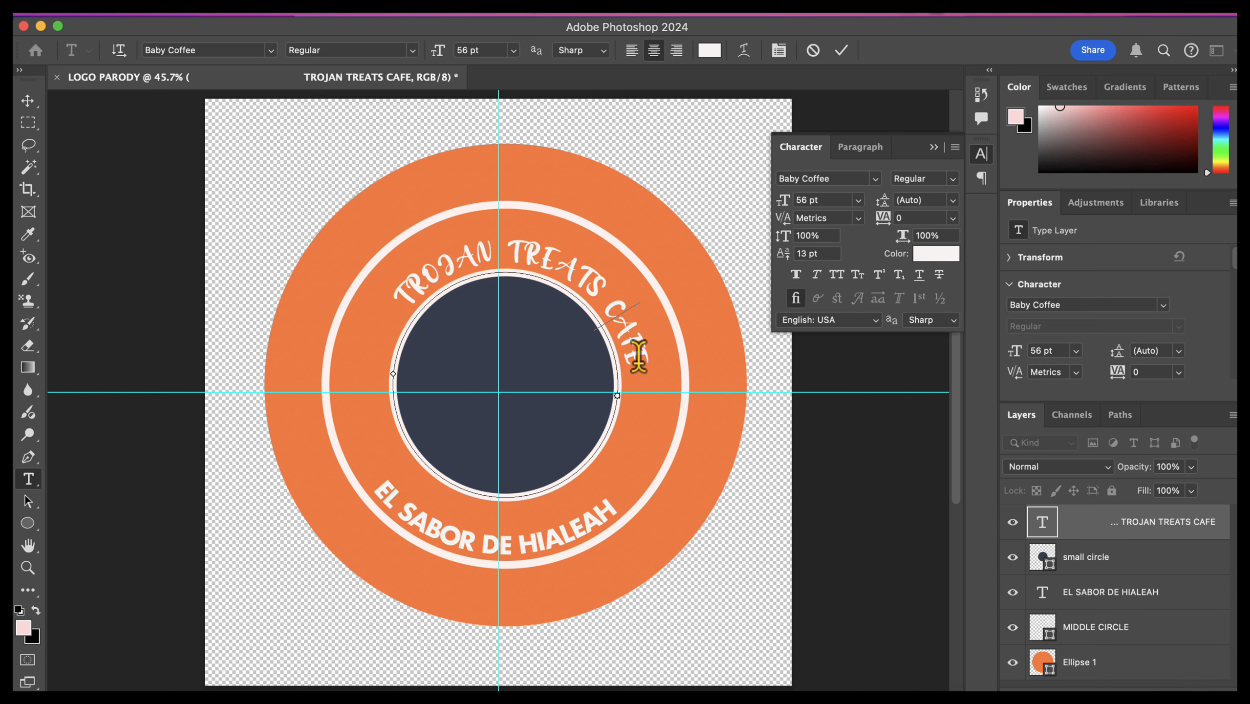
{"action": "left_click_drag", "start_coordinate": [643, 359], "coordinate": [427, 297]}
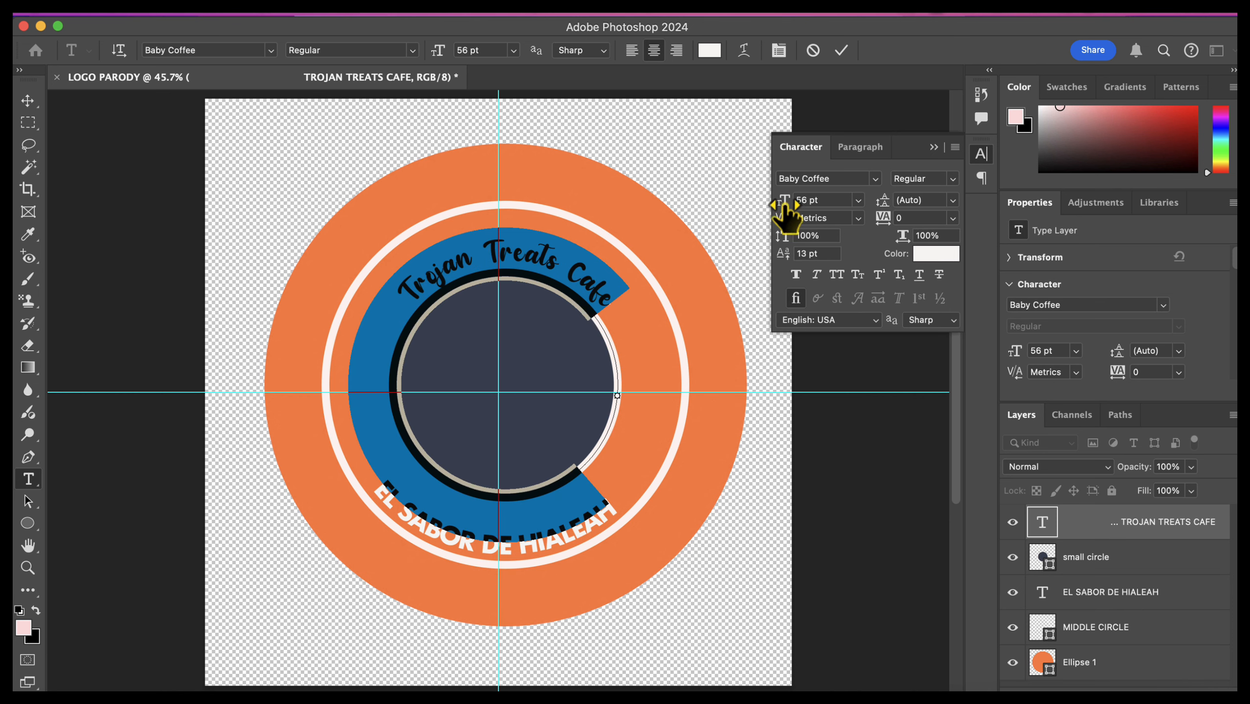
{"action": "left_click_drag", "start_coordinate": [785, 203], "coordinate": [781, 210]}
Step: Remove leading spaces from "Trojan Treats Cafe" to center it over the top of the navy circle
{"action": "left_click", "coordinate": [419, 274]}
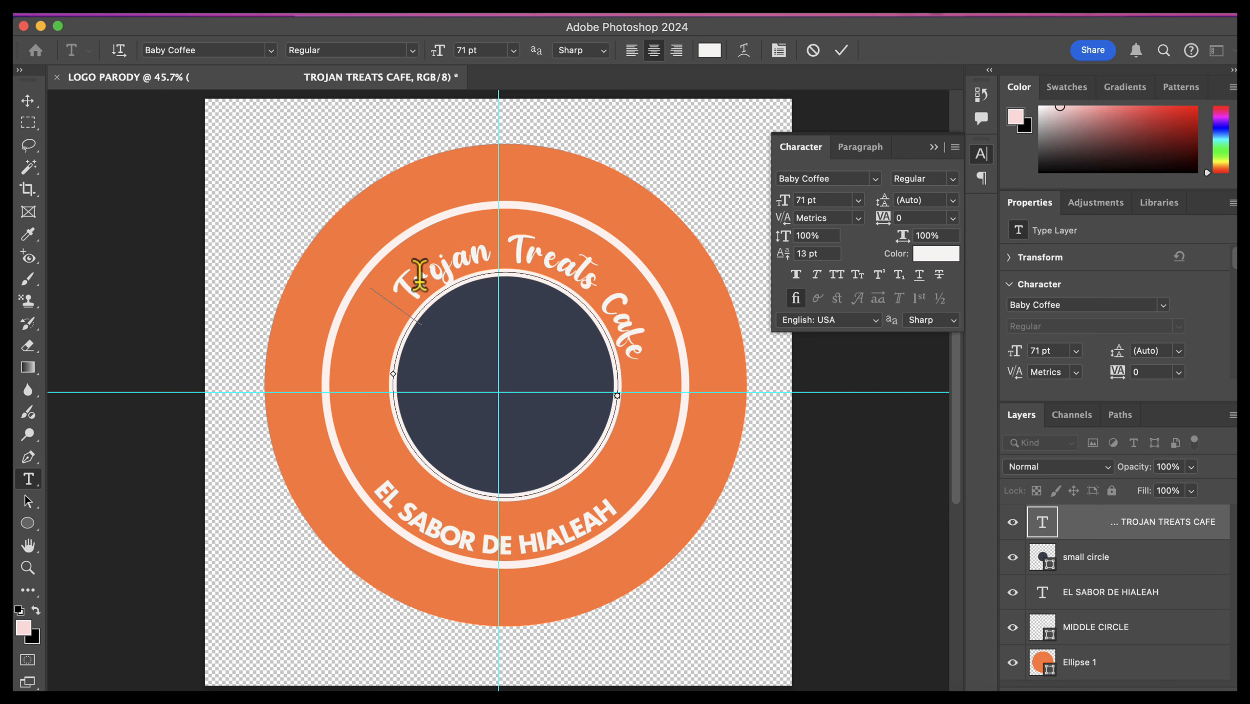
{"action": "key", "text": "BackSpace"}
{"action": "key", "text": "BackSpace"}
{"action": "key", "text": "BackSpace"}
{"action": "key", "text": "BackSpace"}
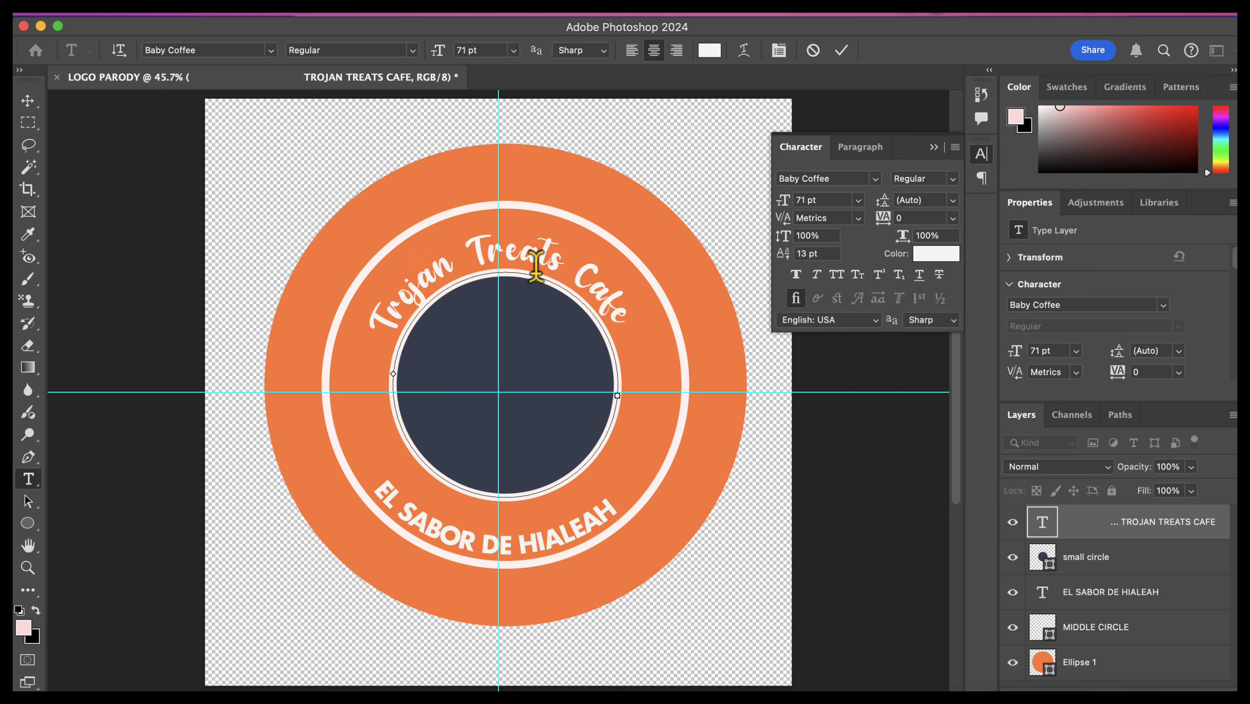
Step: Set the size of the whole curved "Trojan Treats Cafe" text to 72 pt
{"action": "left_click_drag", "start_coordinate": [639, 338], "coordinate": [343, 315]}
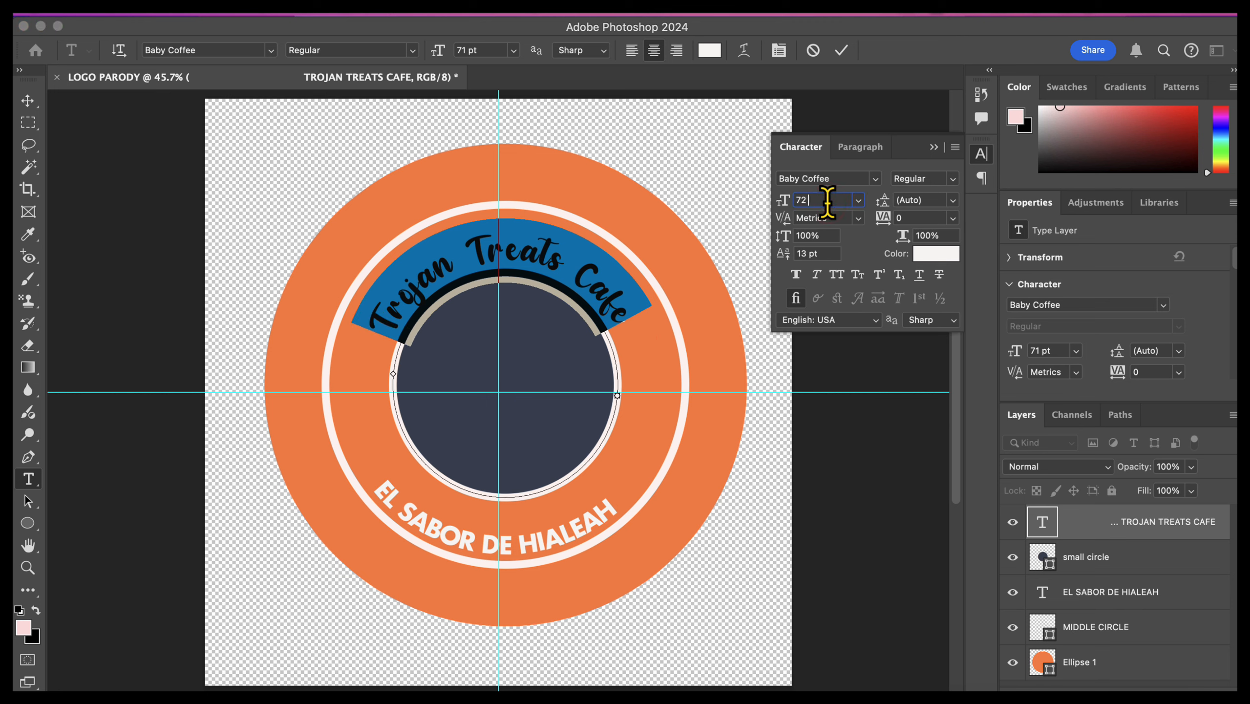
{"action": "left_click", "coordinate": [827, 201]}
{"action": "type", "text": "72"}
{"action": "key", "text": "Return"}
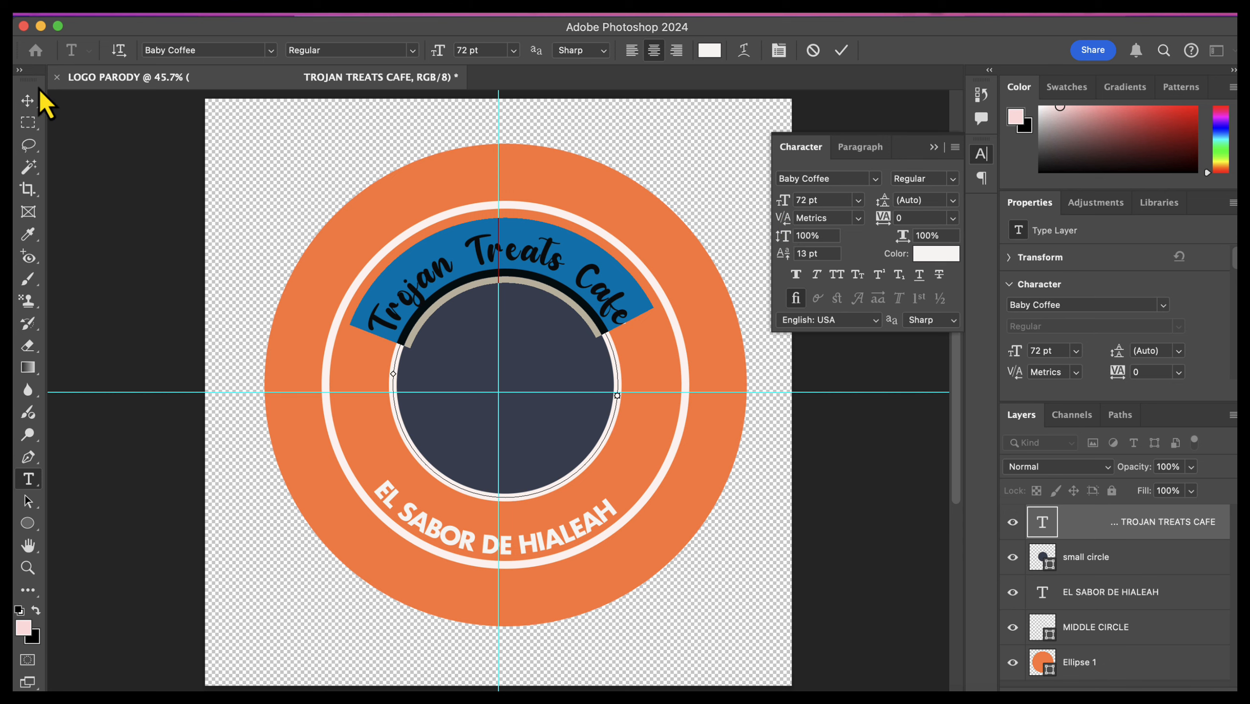
{"action": "left_click", "coordinate": [28, 100]}
{"action": "left_click", "coordinate": [379, 309]}
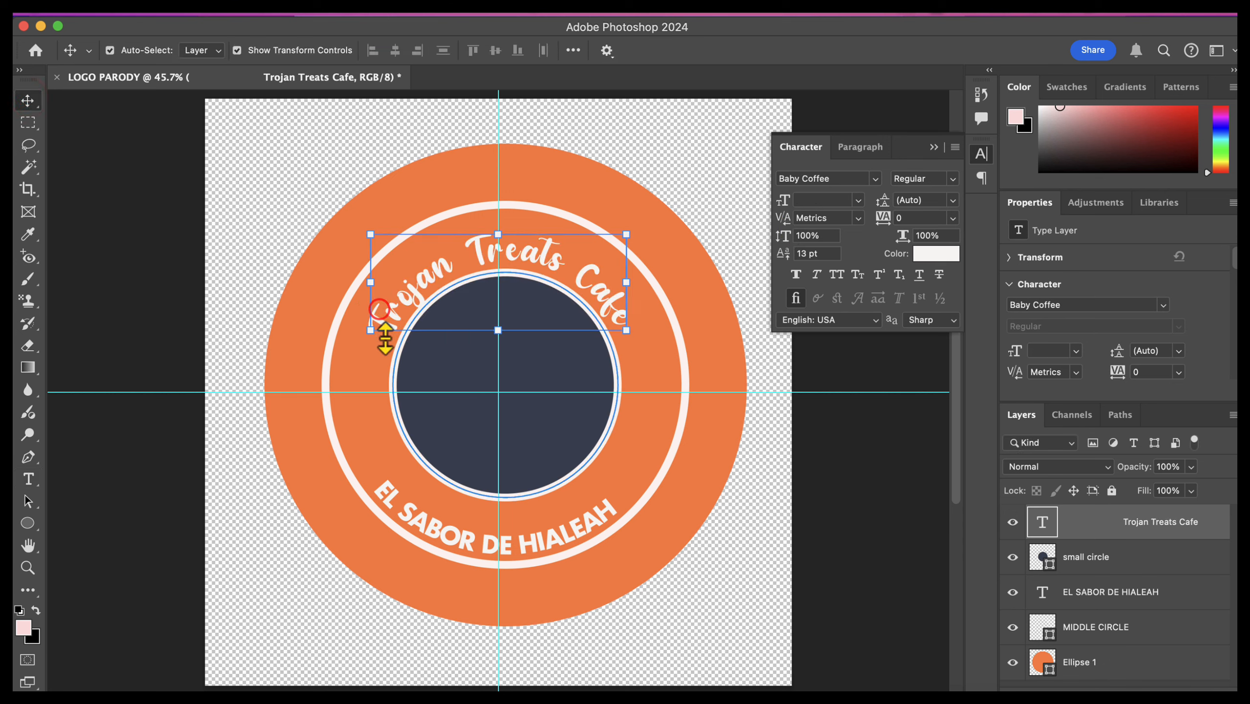
{"action": "left_click", "coordinate": [825, 503]}
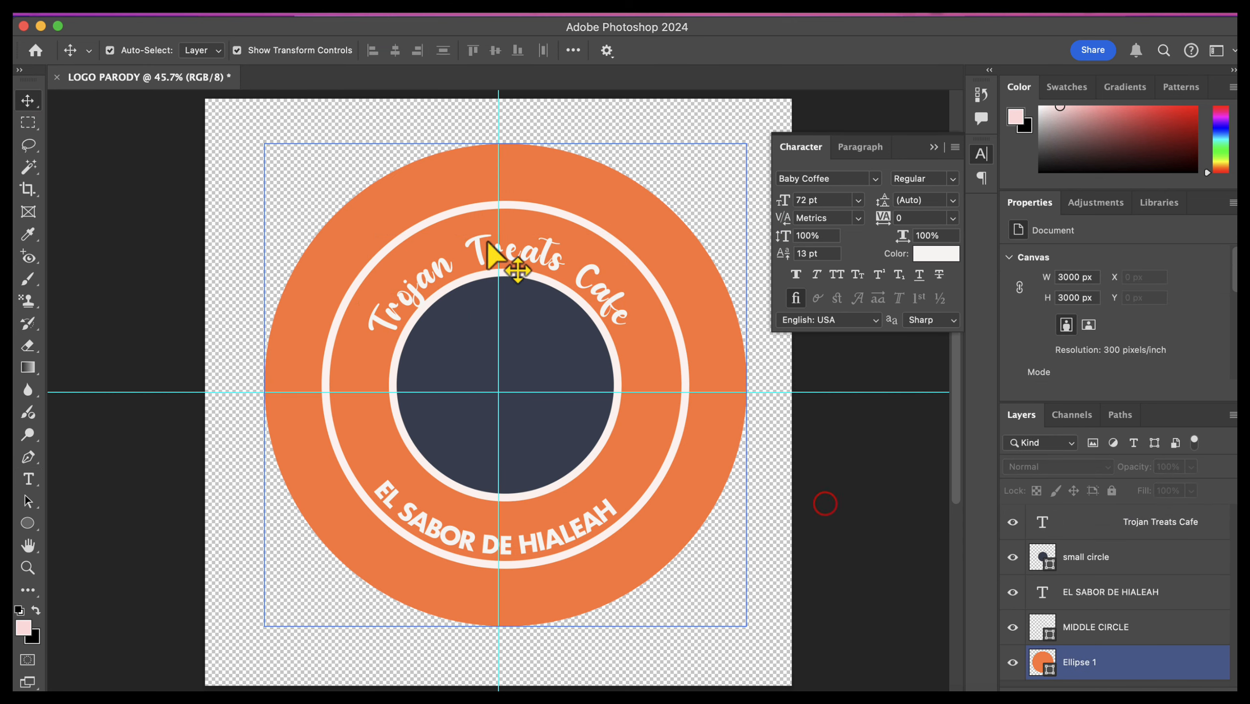
Step: Raise the curved "Trojan Treats Cafe" text off the small circle by setting its baseline shift to 18 pt
{"action": "left_click", "coordinate": [493, 256]}
{"action": "left_click", "coordinate": [391, 355]}
{"action": "left_click", "coordinate": [404, 335]}
{"action": "double_click", "coordinate": [401, 301]}
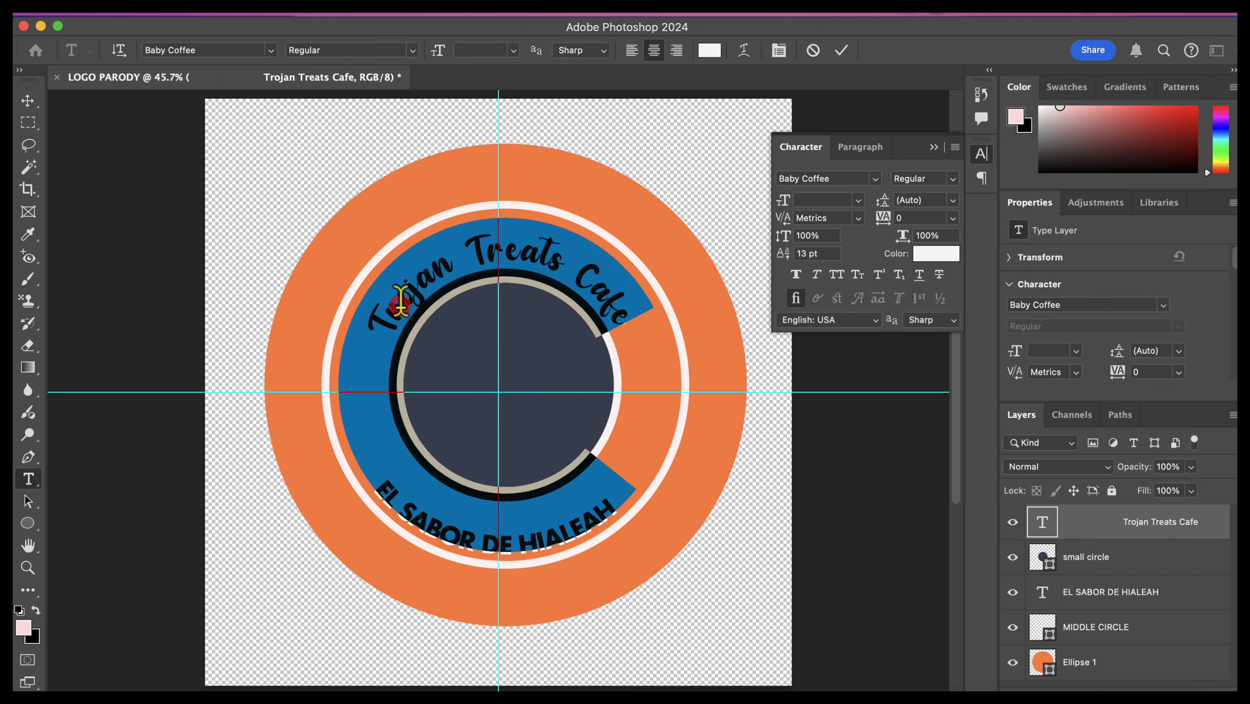
{"action": "left_click", "coordinate": [647, 329]}
{"action": "left_click_drag", "start_coordinate": [636, 323], "coordinate": [358, 340]}
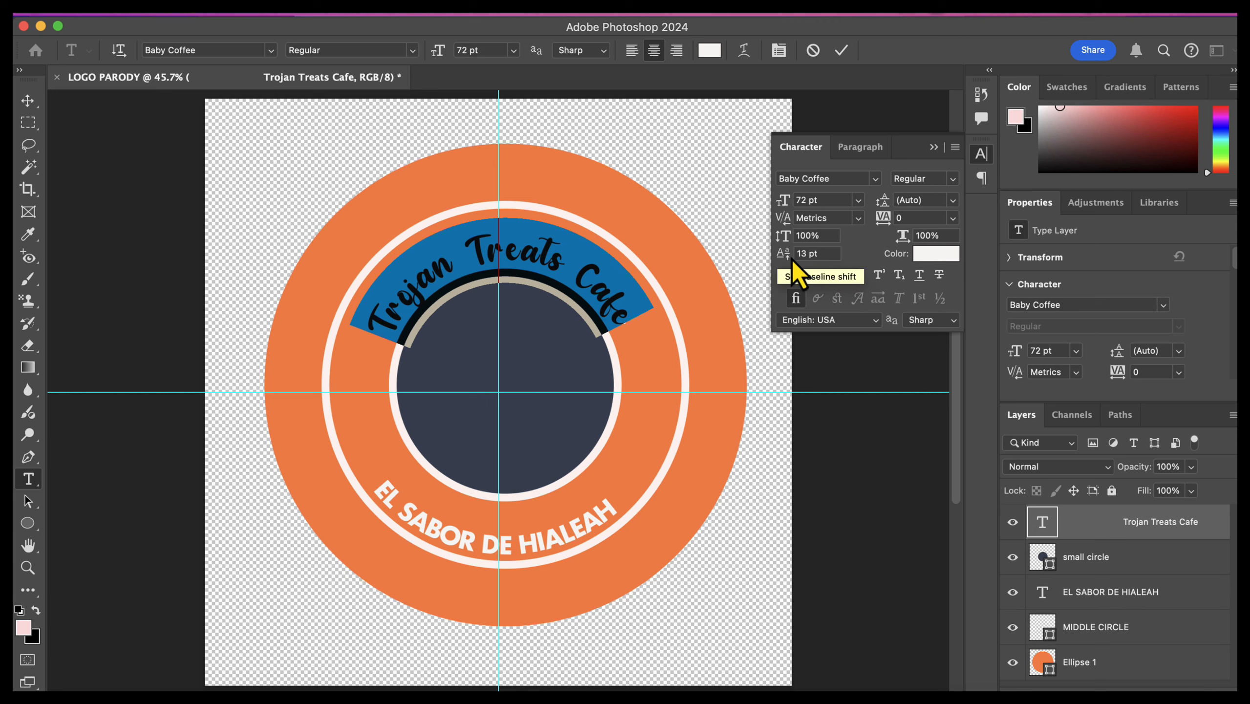
{"action": "left_click", "coordinate": [624, 317]}
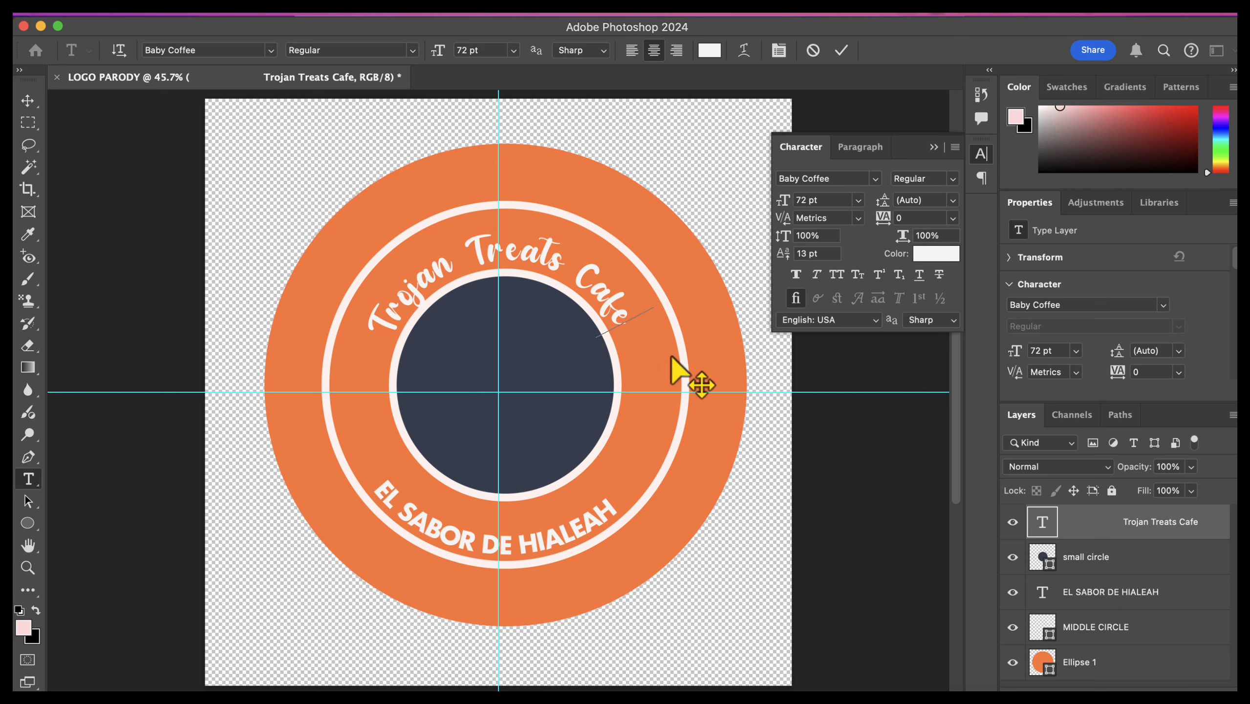
{"action": "left_click_drag", "start_coordinate": [634, 323], "coordinate": [380, 326]}
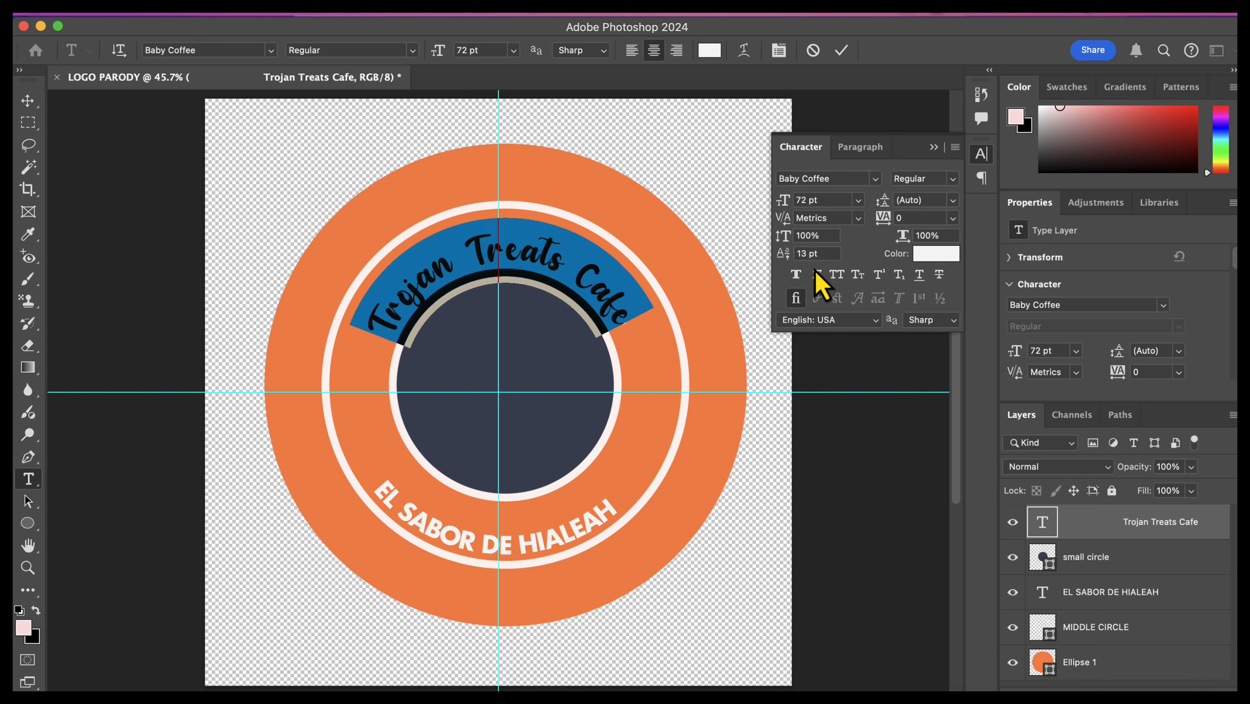
{"action": "left_click_drag", "start_coordinate": [781, 258], "coordinate": [794, 262]}
{"action": "mouse_move", "coordinate": [790, 256]}
{"action": "left_mouse_down"}
{"action": "mouse_move", "coordinate": [772, 253]}
{"action": "mouse_move", "coordinate": [784, 258]}
{"action": "left_mouse_up"}
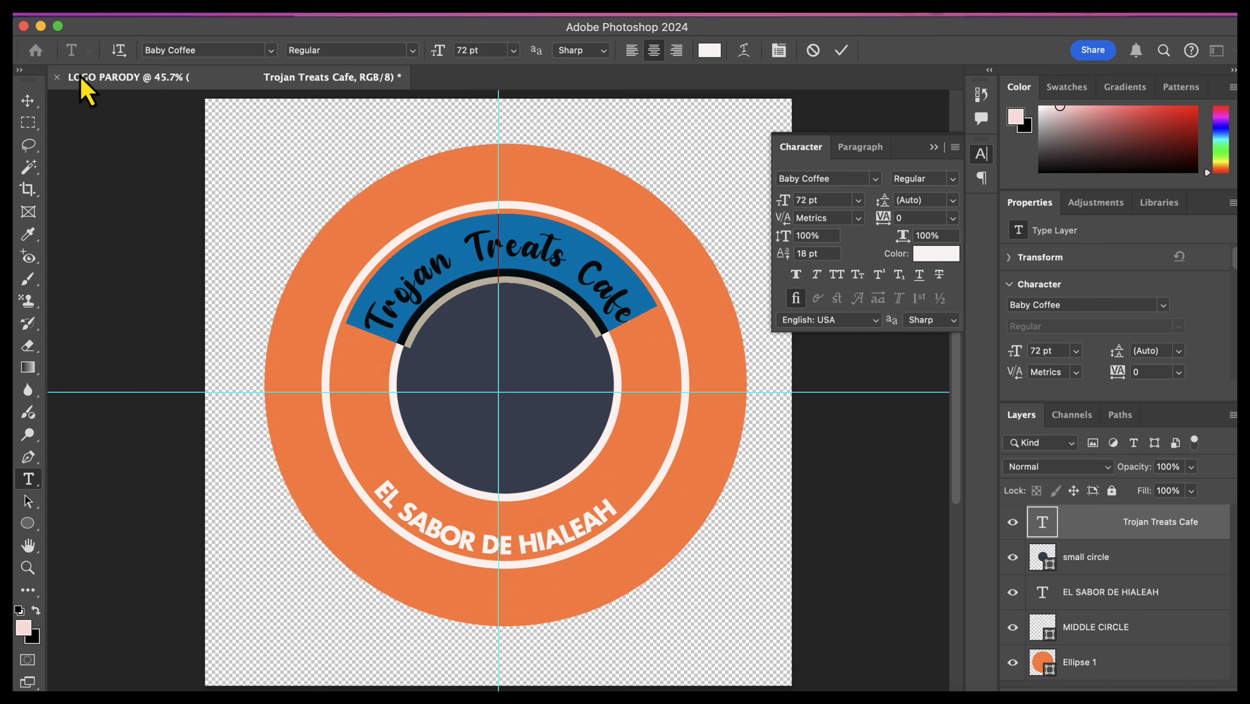
{"action": "left_click", "coordinate": [26, 101]}
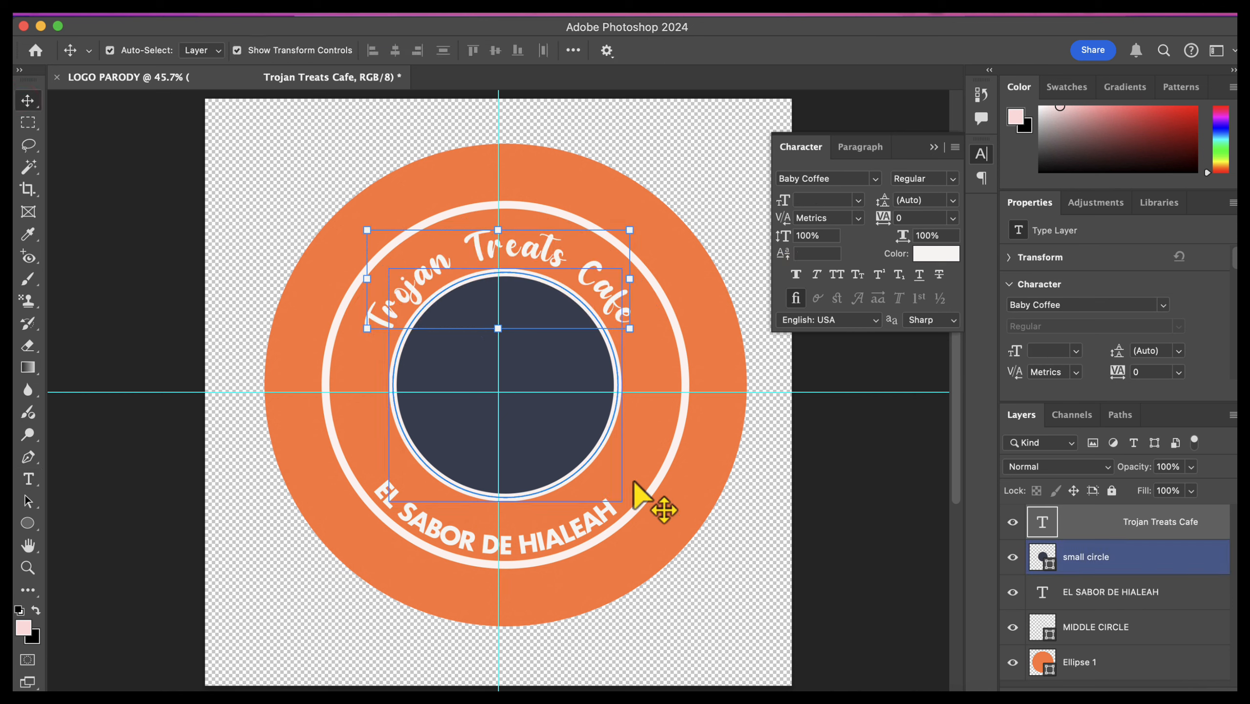
{"action": "left_click", "coordinate": [805, 490]}
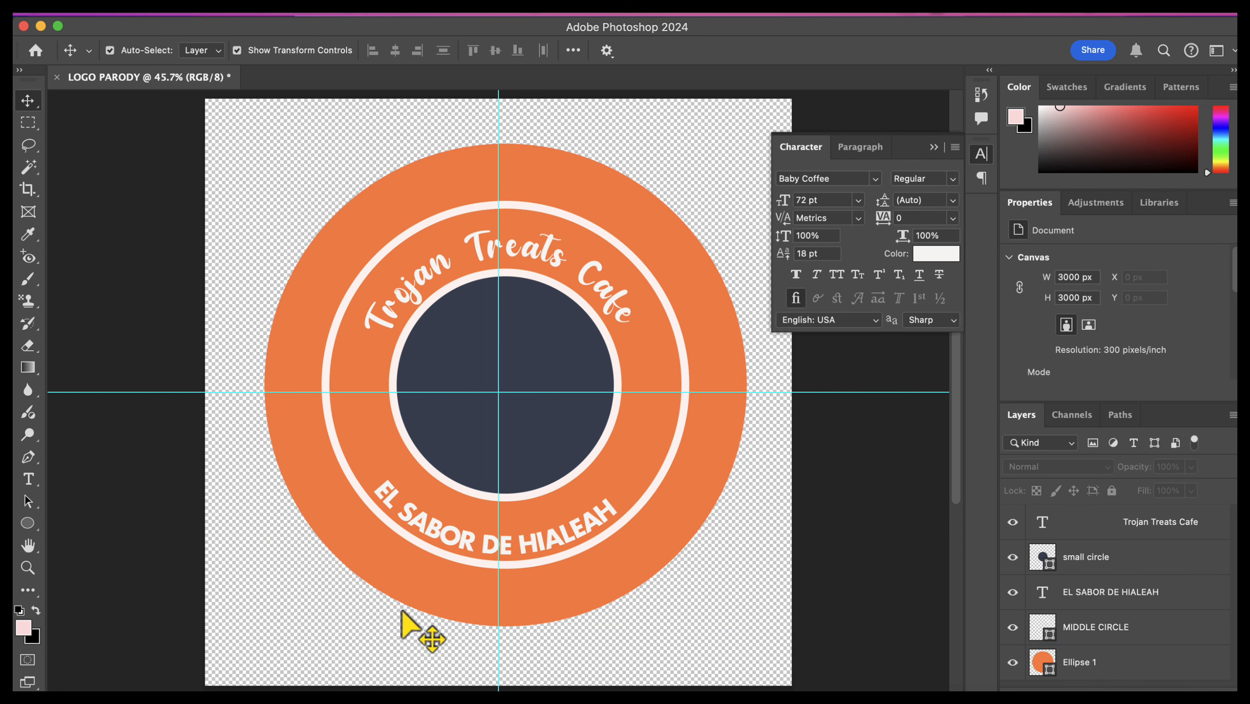
Step: Change the font of the whole curved "EL SABOR DE HIALEAH" text to Baby Coffee Regular
{"action": "left_click", "coordinate": [1168, 592]}
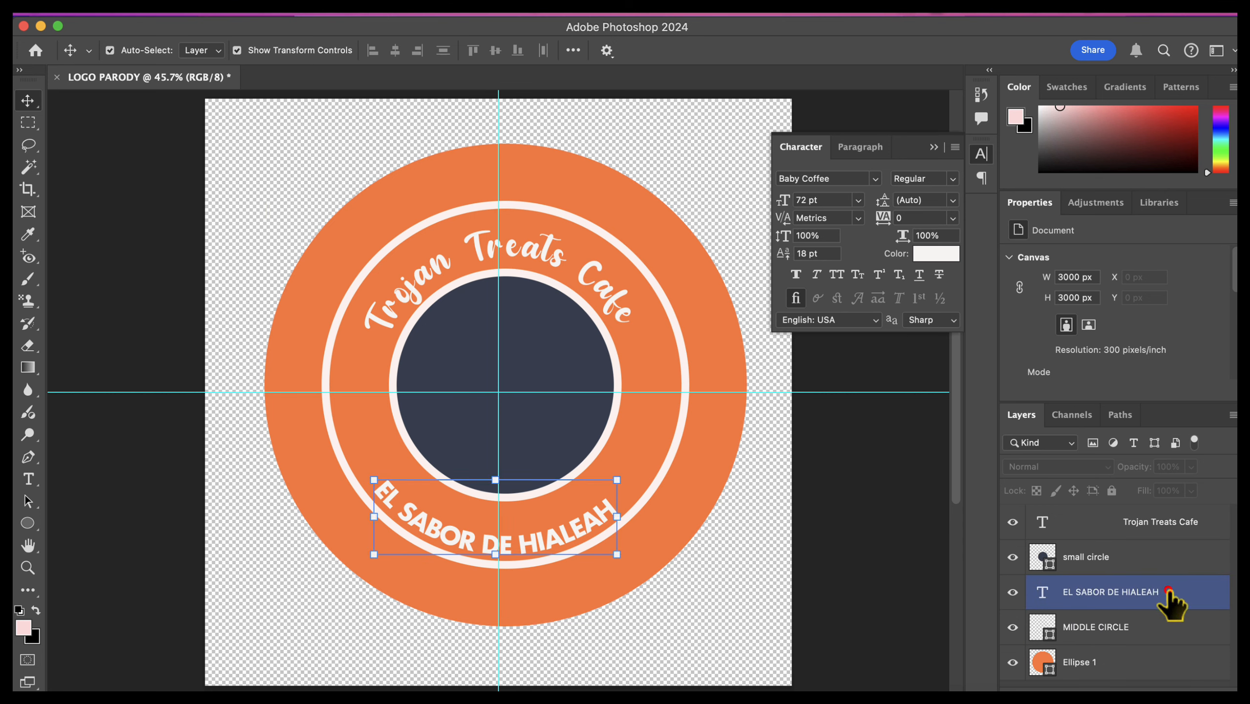
{"action": "left_click", "coordinate": [28, 479]}
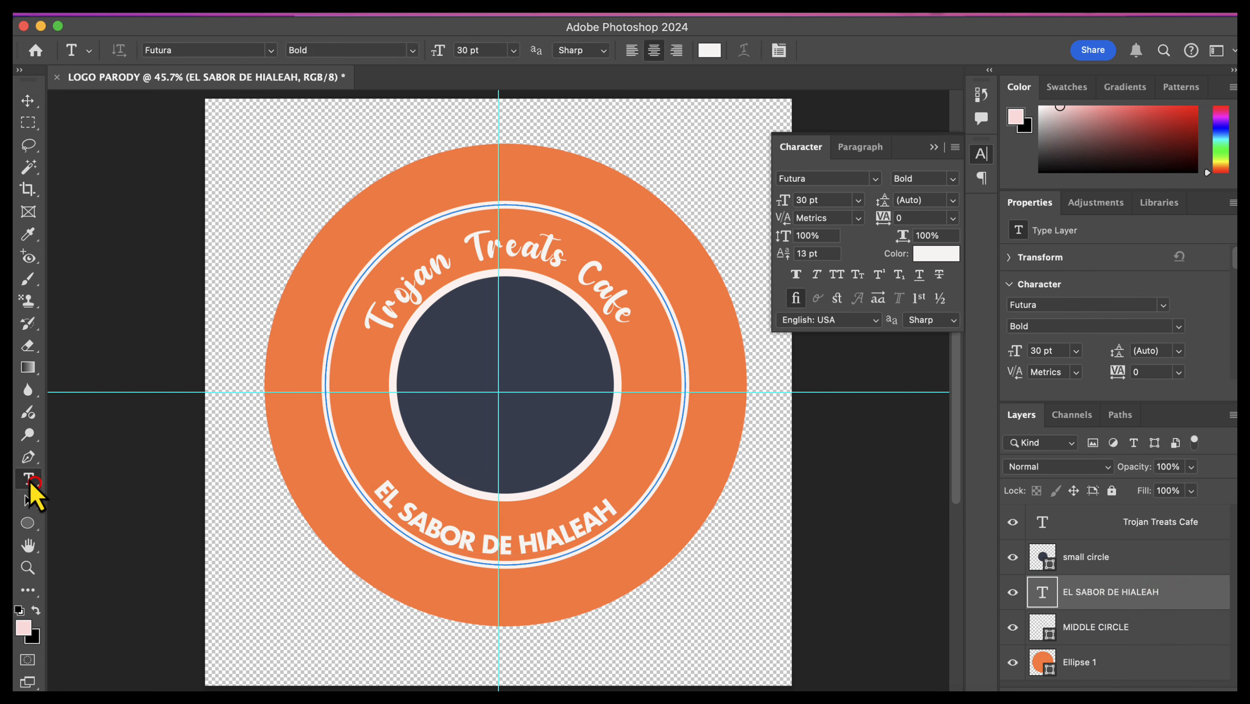
{"action": "double_click", "coordinate": [559, 534]}
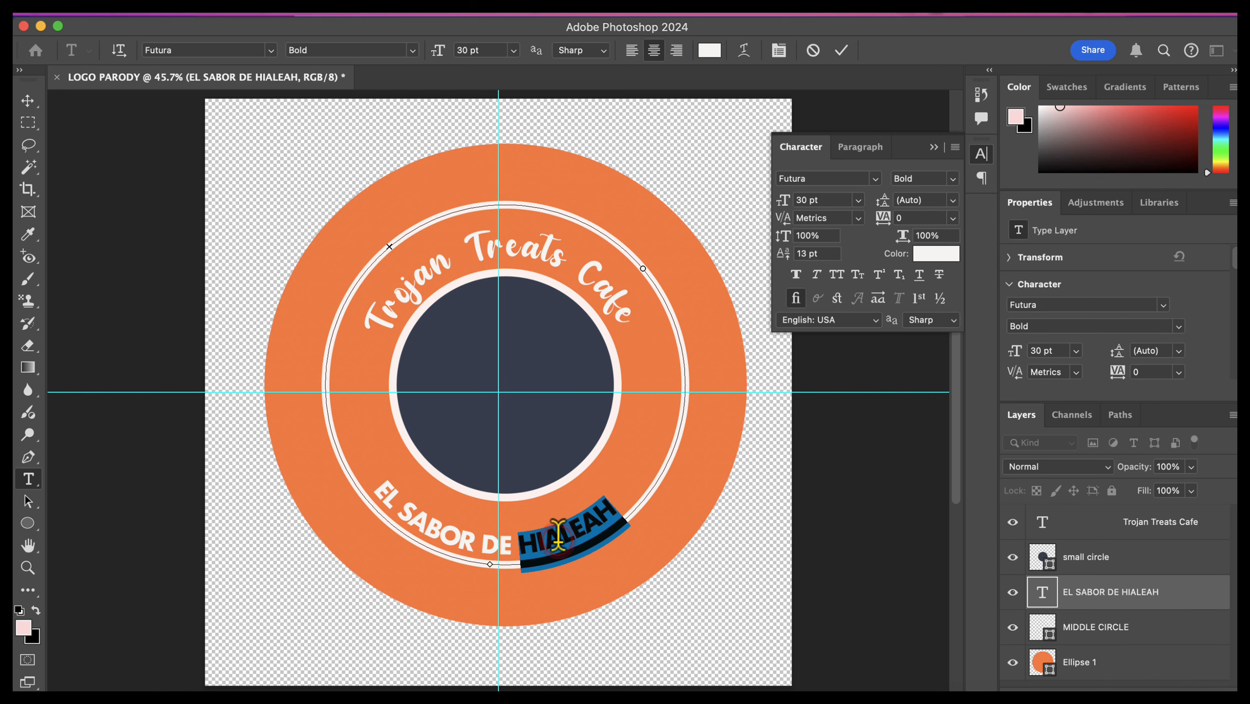
{"action": "left_click", "coordinate": [557, 537]}
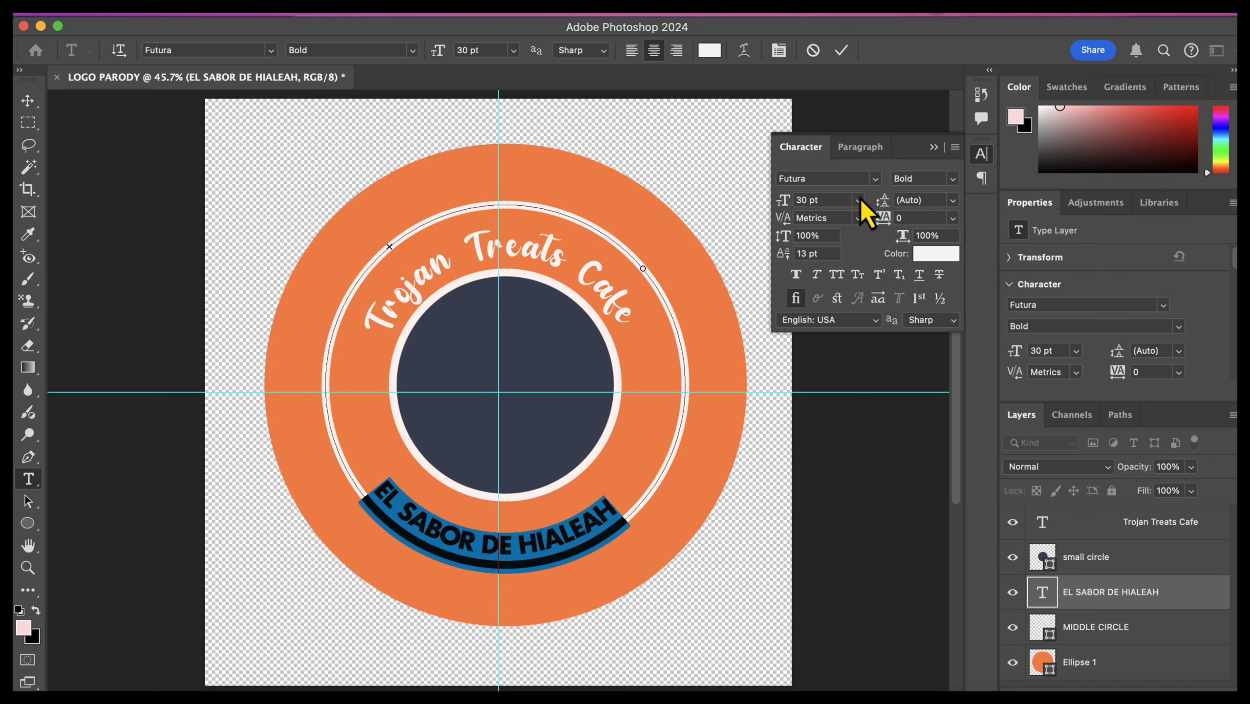
{"action": "left_click", "coordinate": [875, 178]}
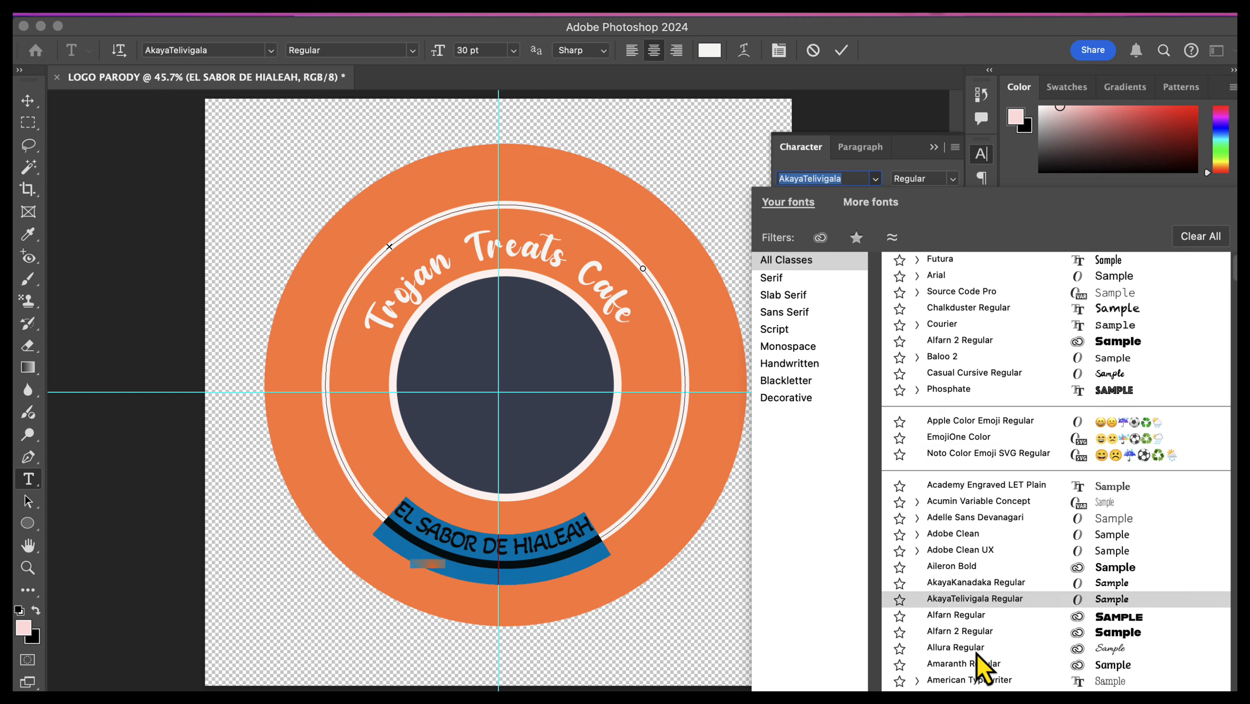
{"action": "scroll", "coordinate": [1192, 655], "scroll_direction": "down", "scroll_amount": 1}
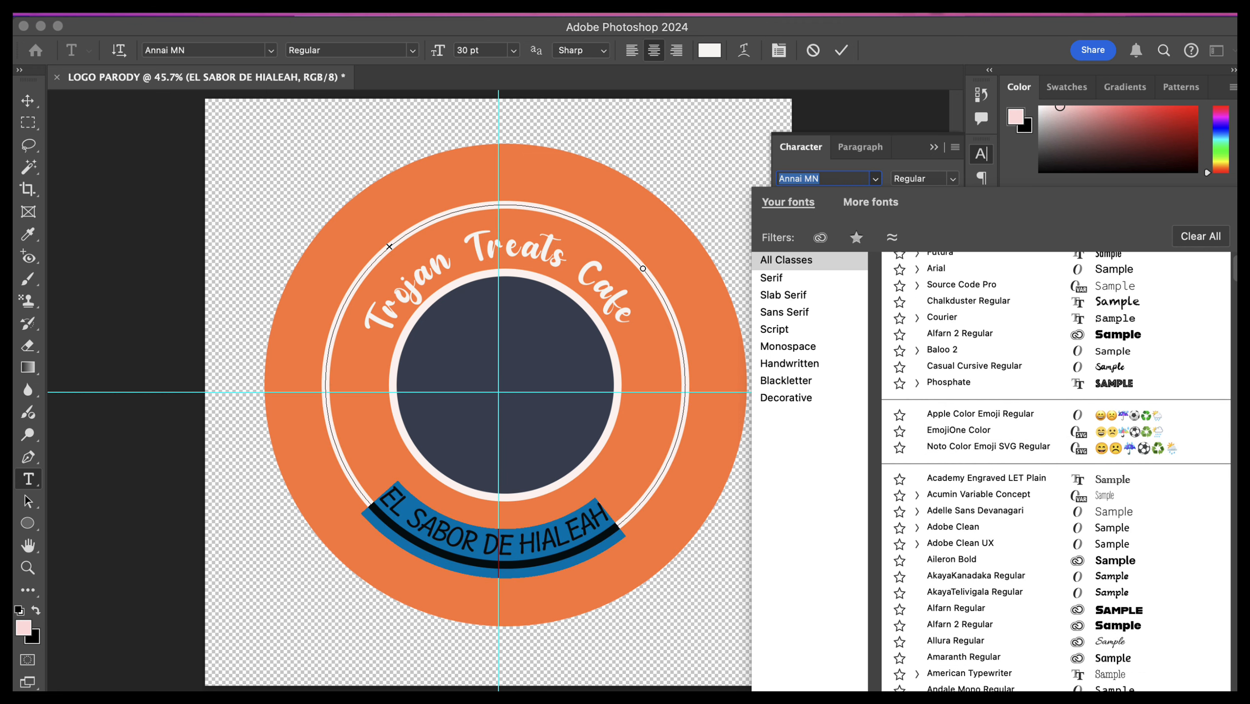
{"action": "key", "text": "Down"}
{"action": "key", "text": "Down"}
{"action": "key", "text": "Down"}
{"action": "key", "text": "Down"}
{"action": "key", "text": "Down"}
{"action": "key", "text": "Down"}
{"action": "key", "text": "Down"}
{"action": "key", "text": "Down"}
{"action": "key", "text": "Down"}
{"action": "key", "text": "Down"}
{"action": "key", "text": "Down"}
{"action": "key", "text": "Down"}
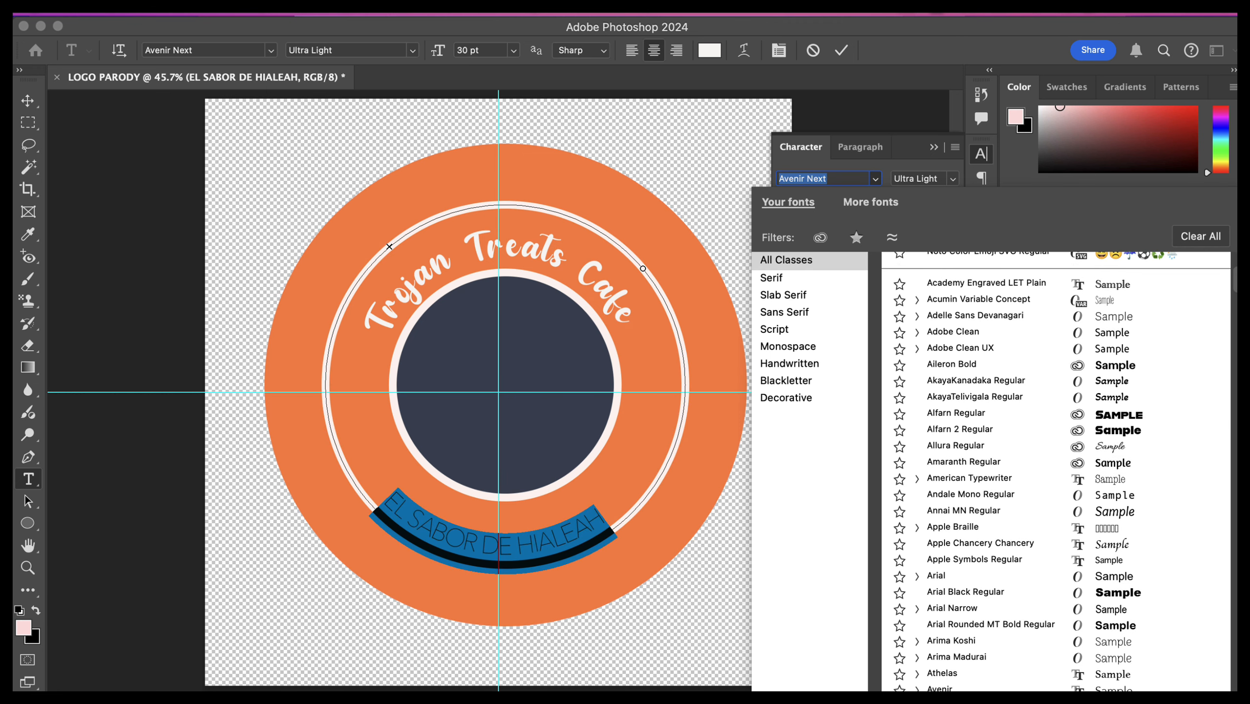
{"action": "key", "text": "Down"}
{"action": "key", "text": "Down"}
{"action": "key", "text": "Down"}
{"action": "key", "text": "Down"}
{"action": "key", "text": "Down"}
{"action": "key", "text": "Down"}
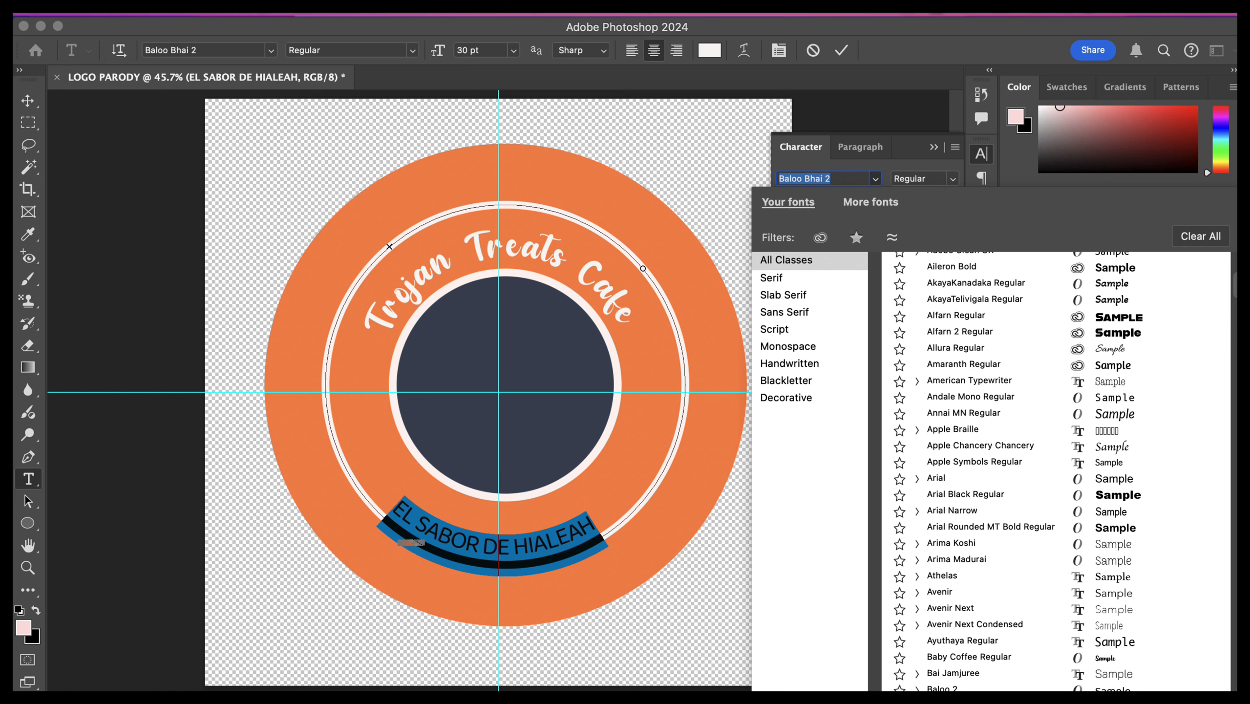
{"action": "left_click", "coordinate": [1015, 656]}
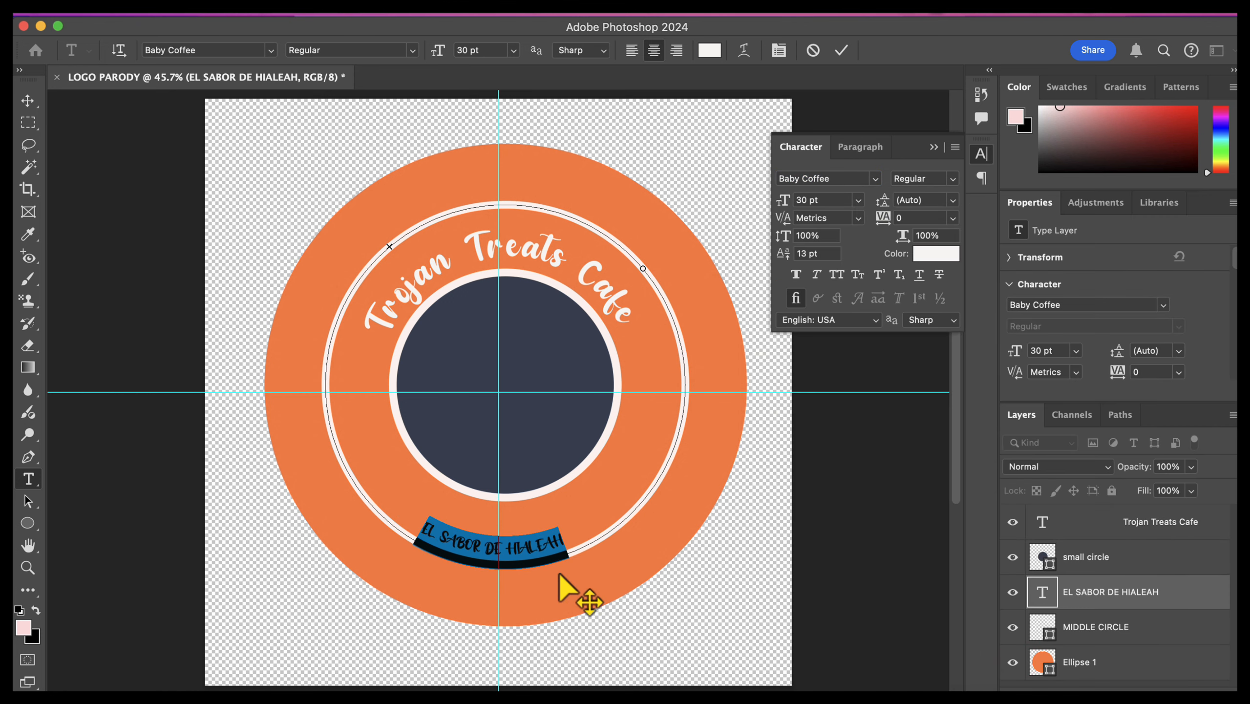
Step: Replace the lower curved slogan's capitals with "El sabor de Hialeah"
{"action": "left_click", "coordinate": [566, 537]}
{"action": "left_click_drag", "start_coordinate": [566, 537], "coordinate": [434, 523]}
{"action": "type", "text": "El sabor de"}
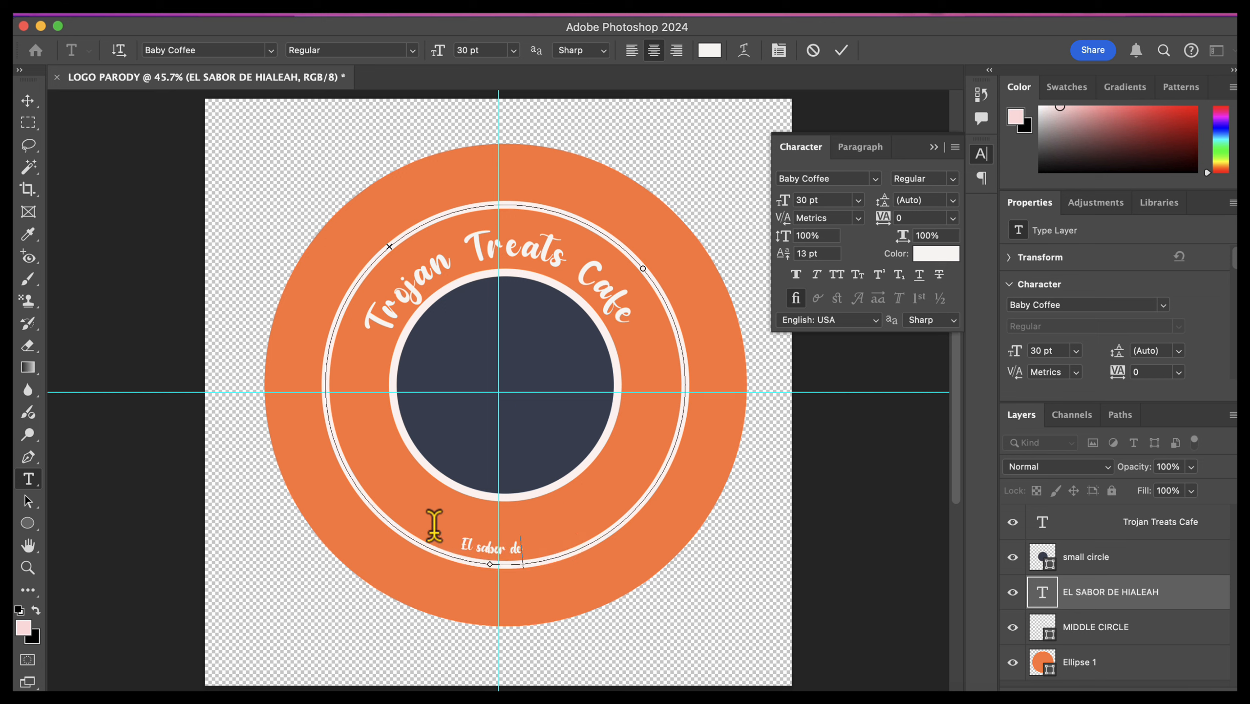
{"action": "type", "text": " Hialeah"}
Step: Set the "El sabor de Hialeah" text to 65 pt with a baseline shift of 22 pt
{"action": "key", "text": "super+a"}
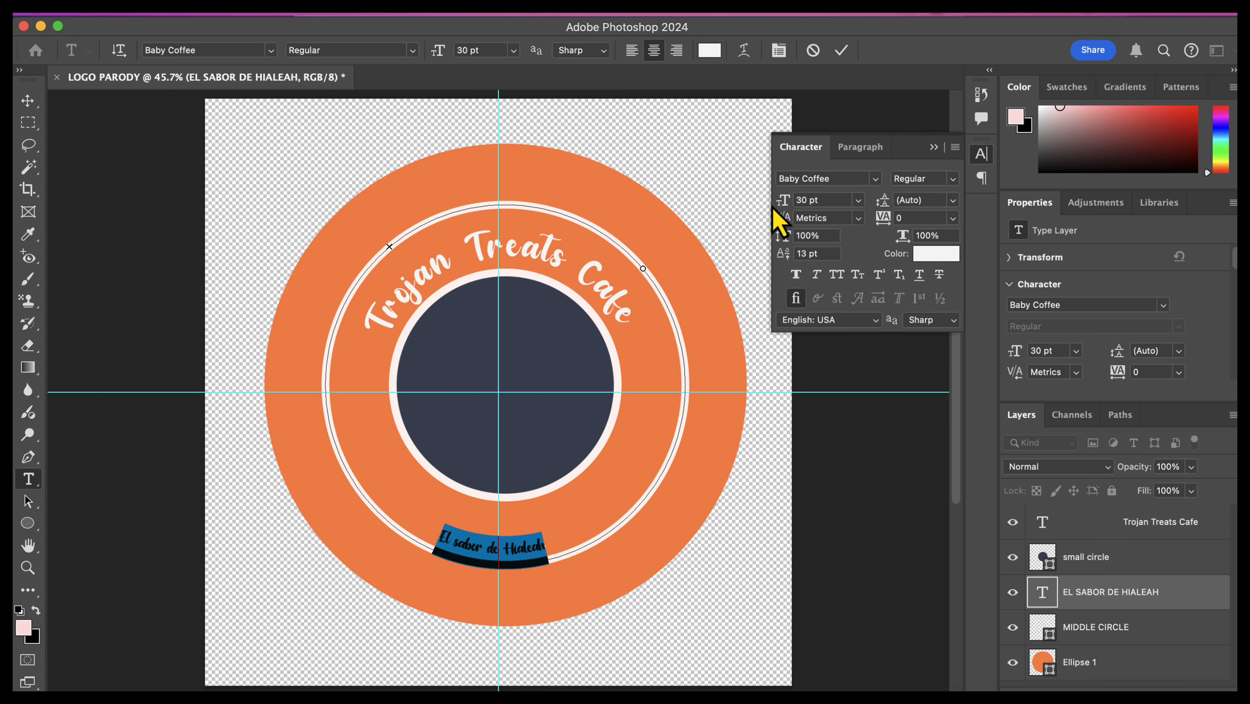
{"action": "left_click_drag", "start_coordinate": [783, 210], "coordinate": [832, 197]}
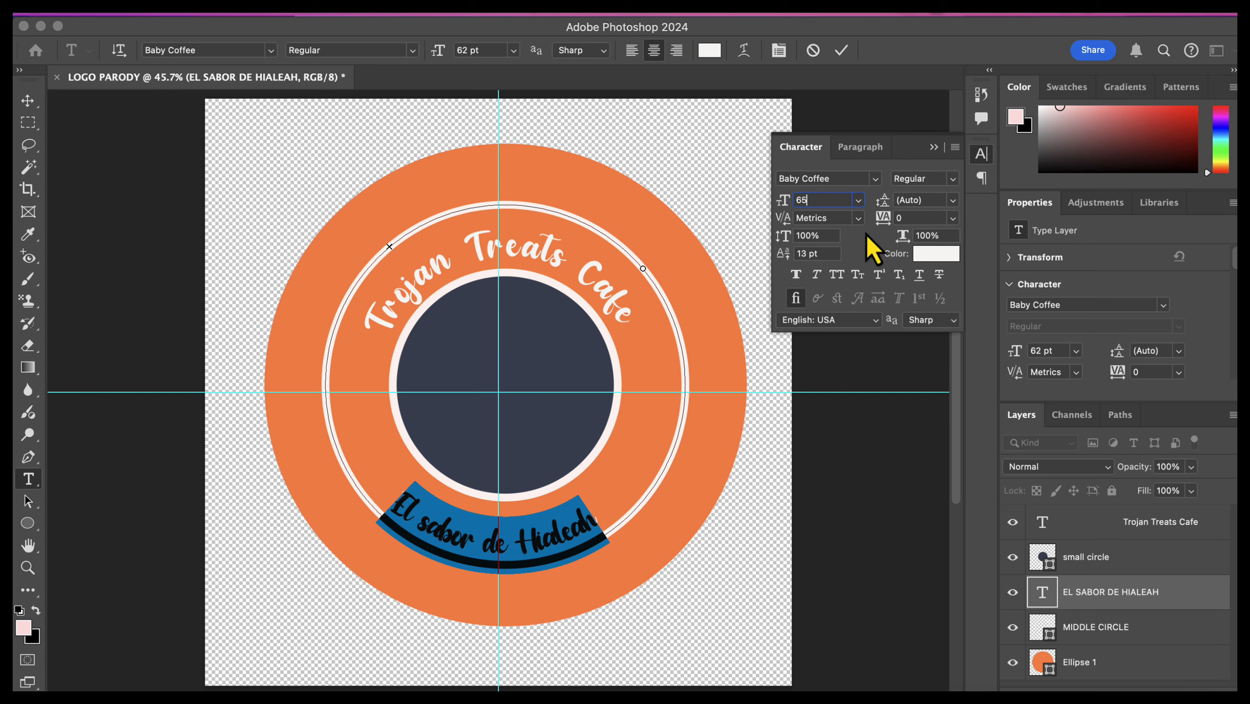
{"action": "key", "text": "Return"}
{"action": "left_click_drag", "start_coordinate": [788, 254], "coordinate": [795, 254]}
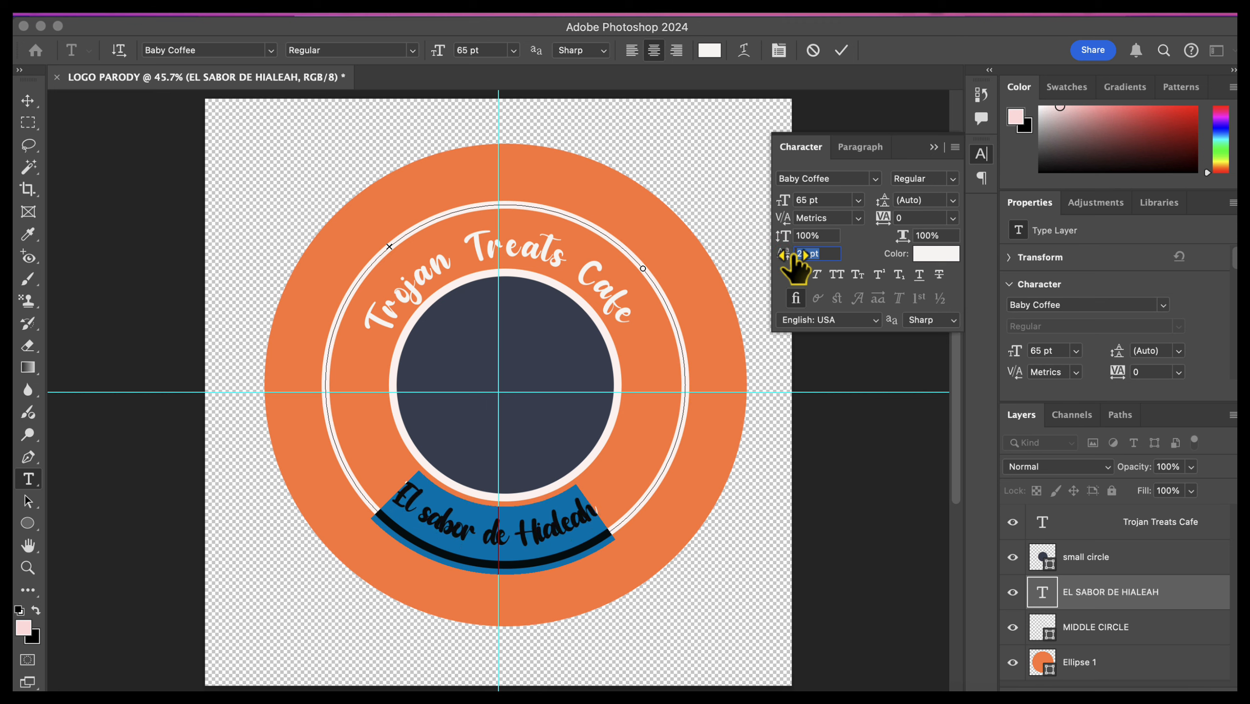
{"action": "left_click", "coordinate": [825, 254]}
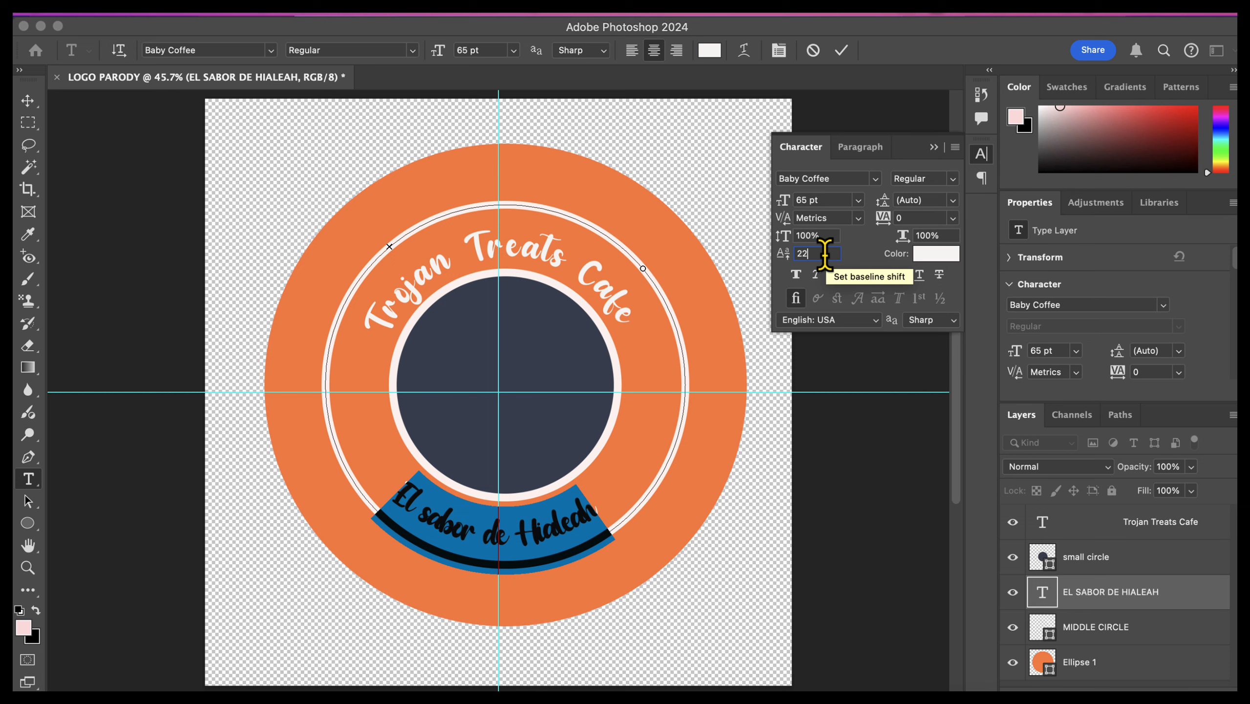
{"action": "key", "text": "Return"}
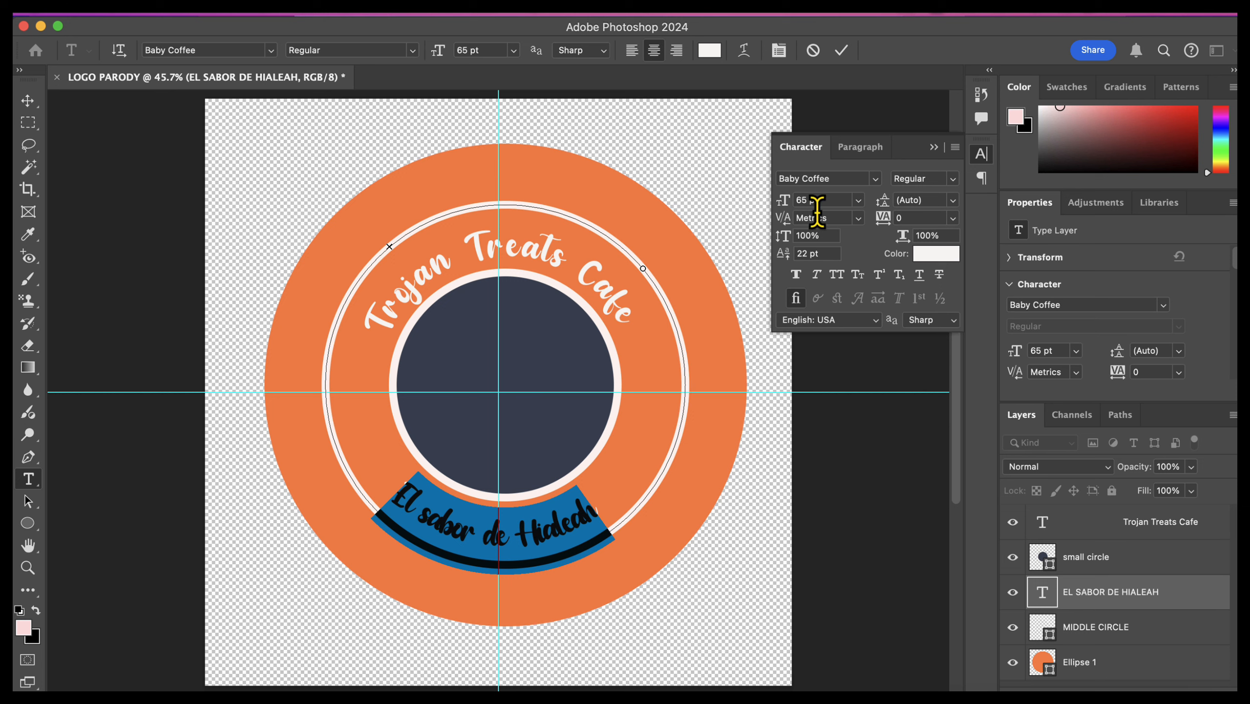
{"action": "left_click", "coordinate": [638, 485]}
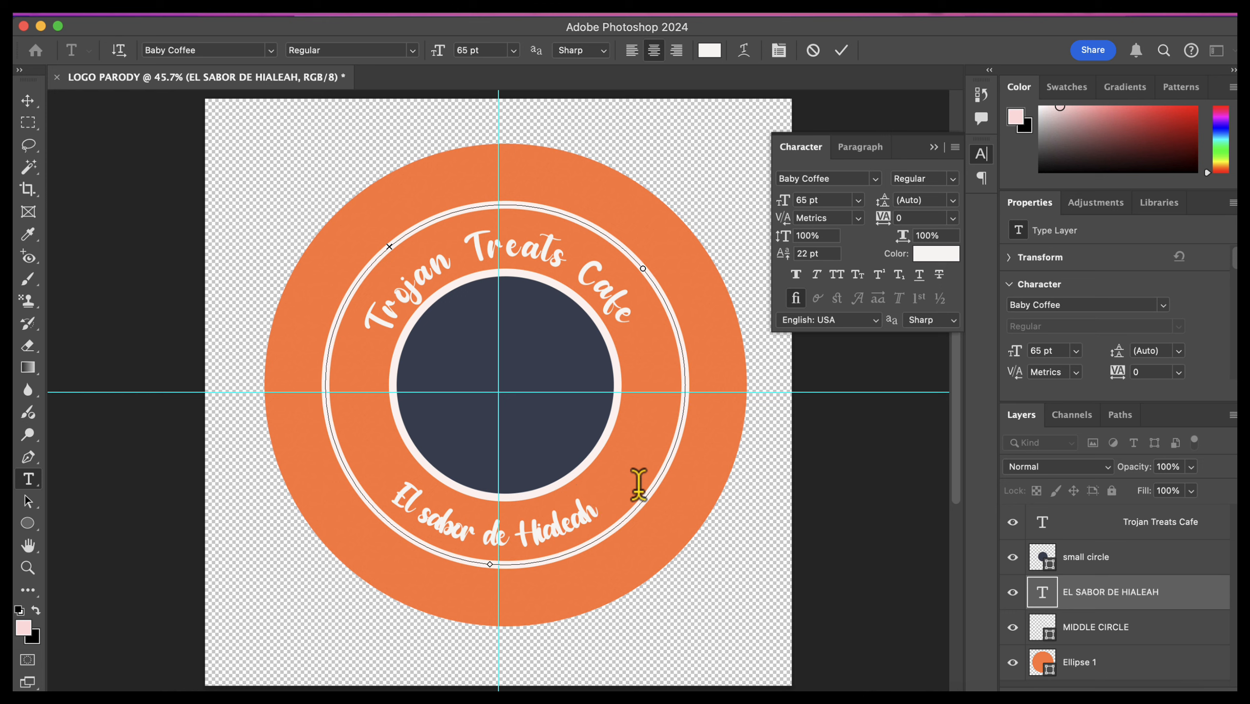
Step: Set the tracking of "El sabor de Hialeah" to 120 and add a leading space to center it along the curve
{"action": "key", "text": "super+a"}
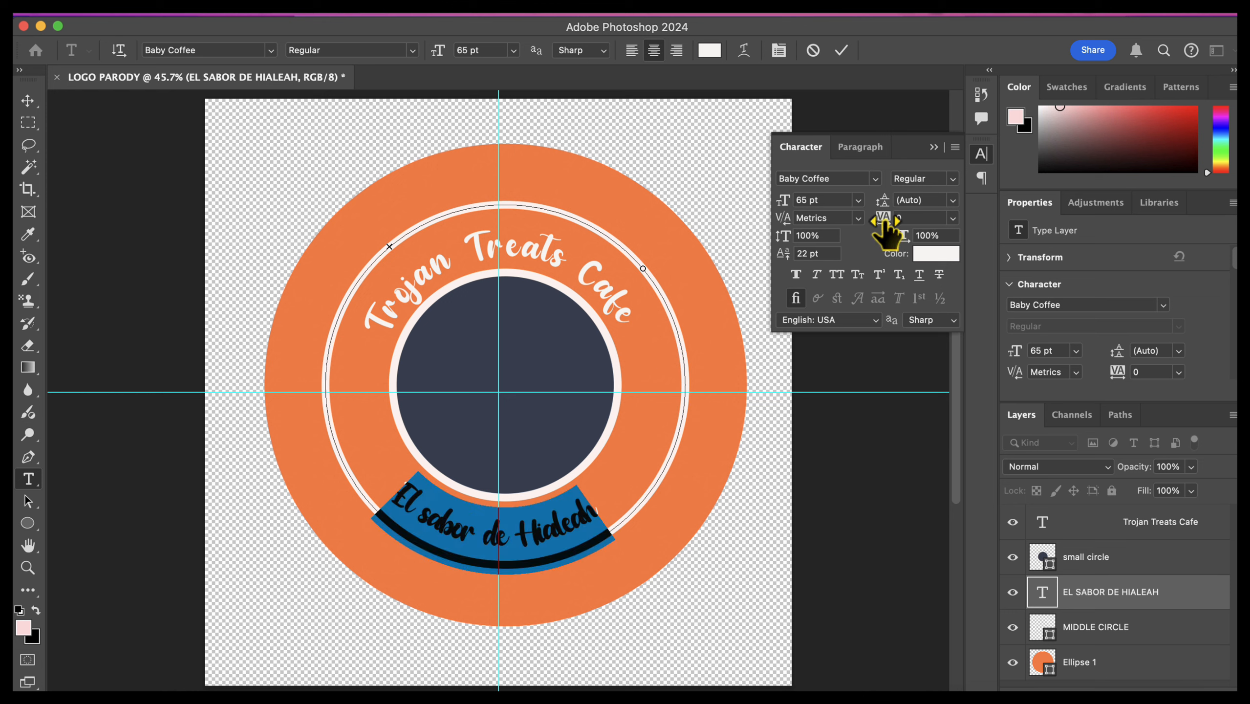
{"action": "left_click_drag", "start_coordinate": [884, 217], "coordinate": [885, 221]}
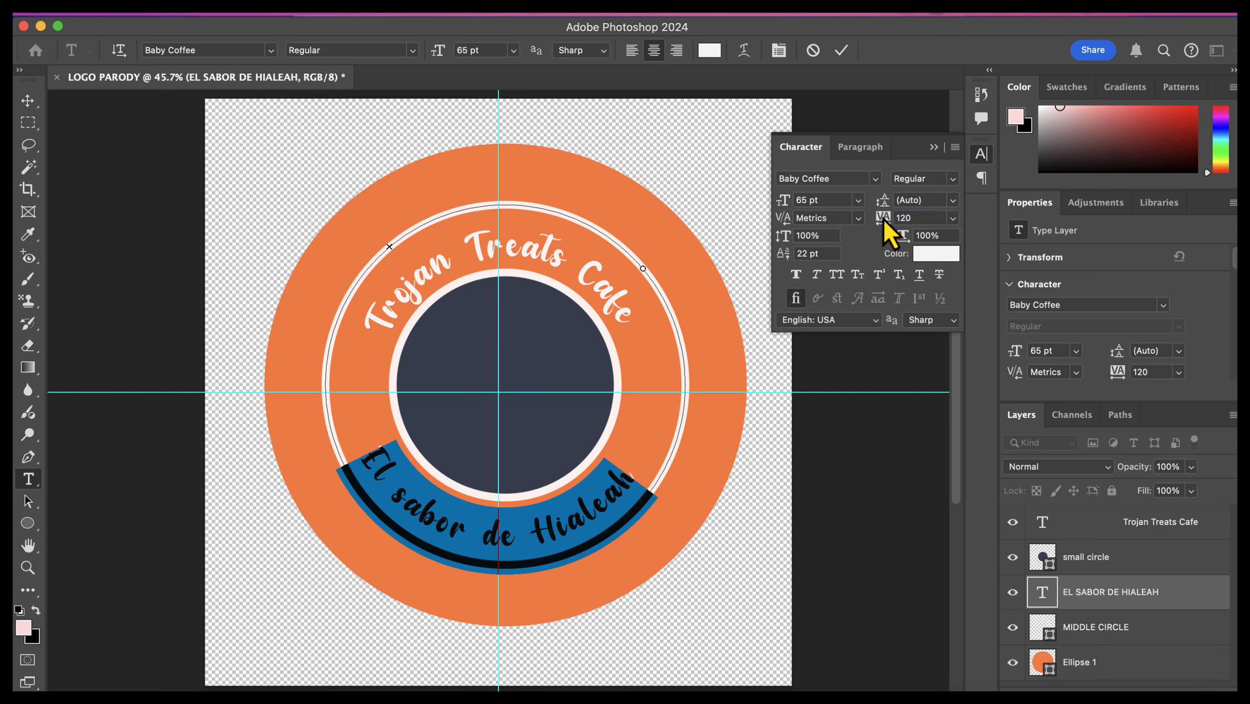
{"action": "left_click", "coordinate": [27, 101]}
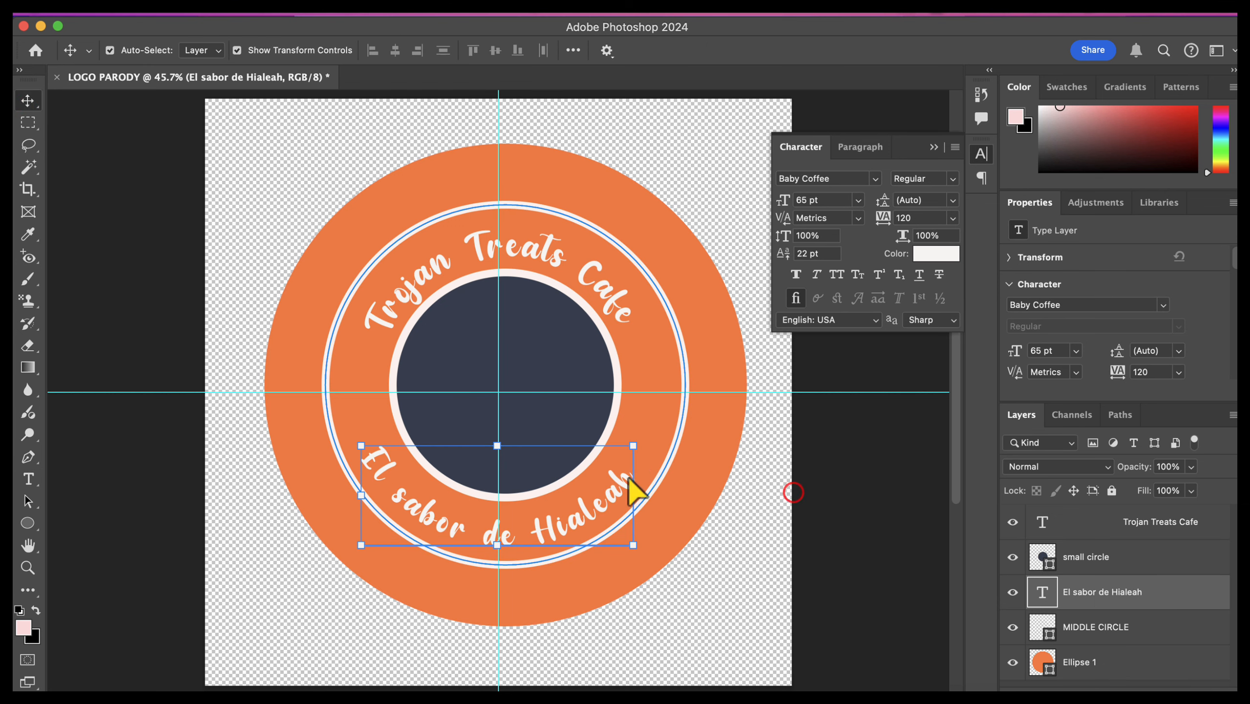
{"action": "double_click", "coordinate": [377, 454]}
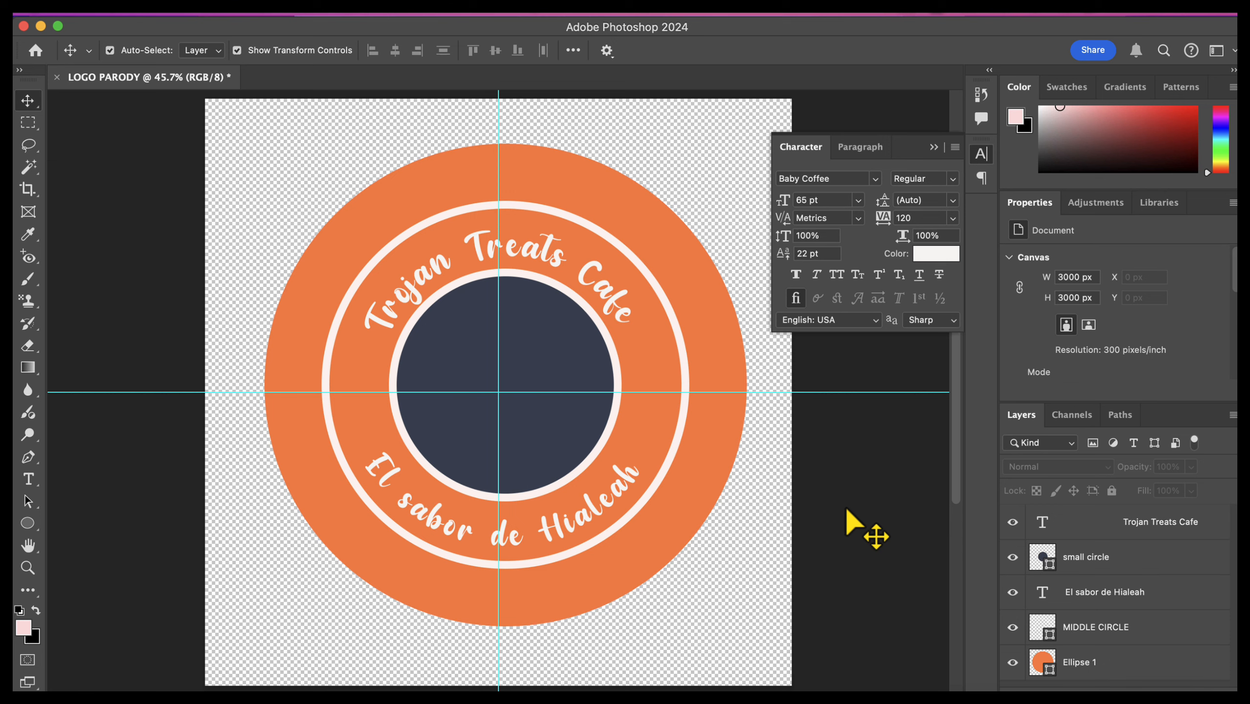
Step: Enlarge the whole curved "Trojan Treats Cafe" text to 105 pt and commit the text edit
{"action": "left_click", "coordinate": [586, 291]}
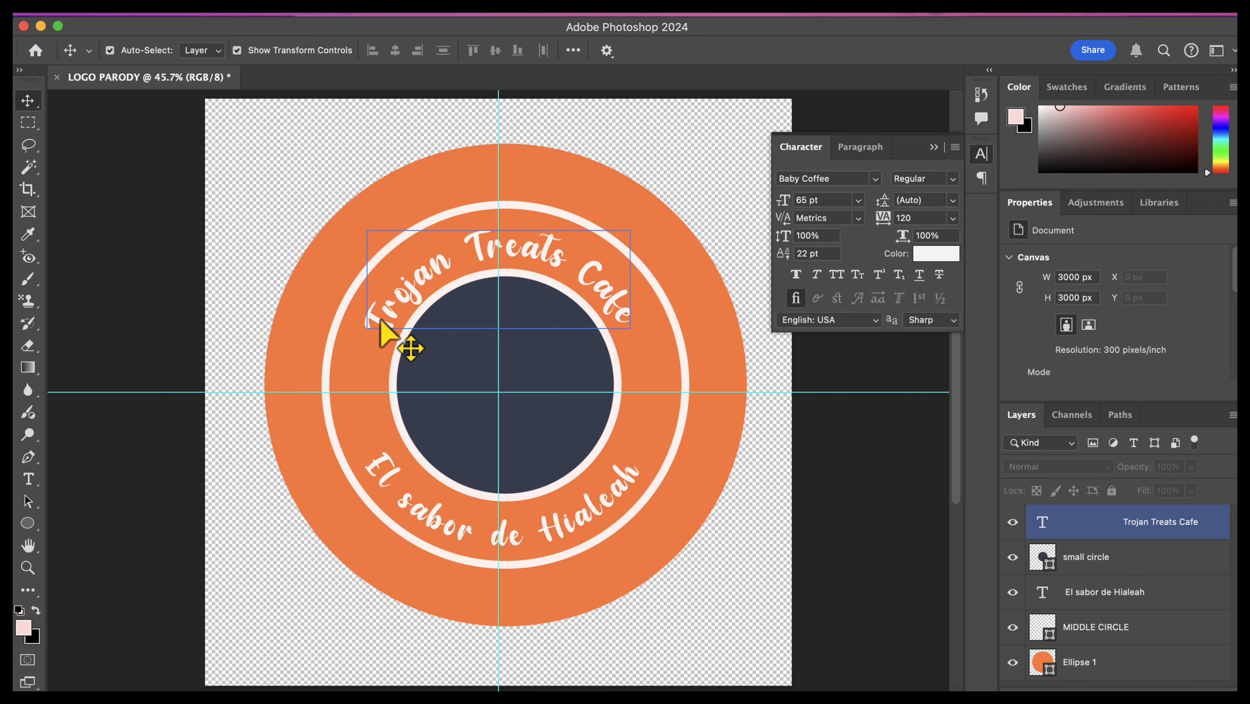
{"action": "left_click", "coordinate": [648, 310]}
{"action": "left_click", "coordinate": [441, 278]}
{"action": "double_click", "coordinate": [437, 293]}
{"action": "left_click", "coordinate": [408, 289]}
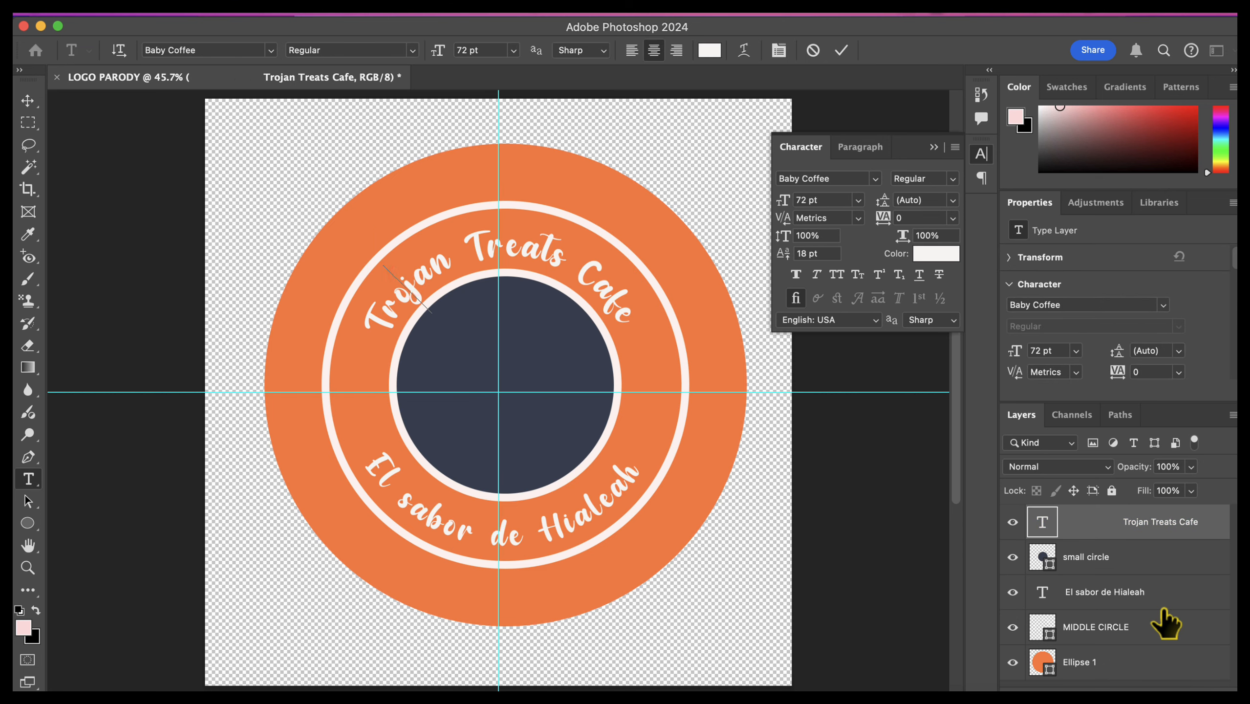
{"action": "left_click_drag", "start_coordinate": [635, 315], "coordinate": [616, 303]}
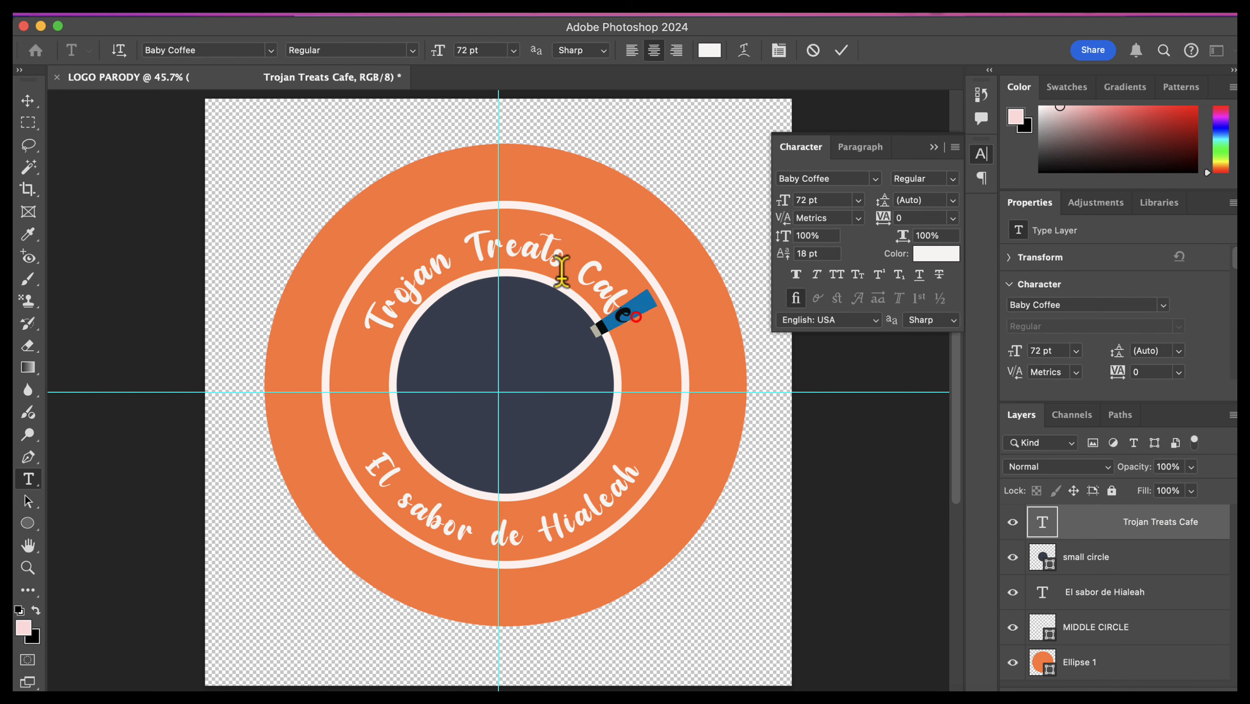
{"action": "left_click_drag", "start_coordinate": [561, 270], "coordinate": [363, 288]}
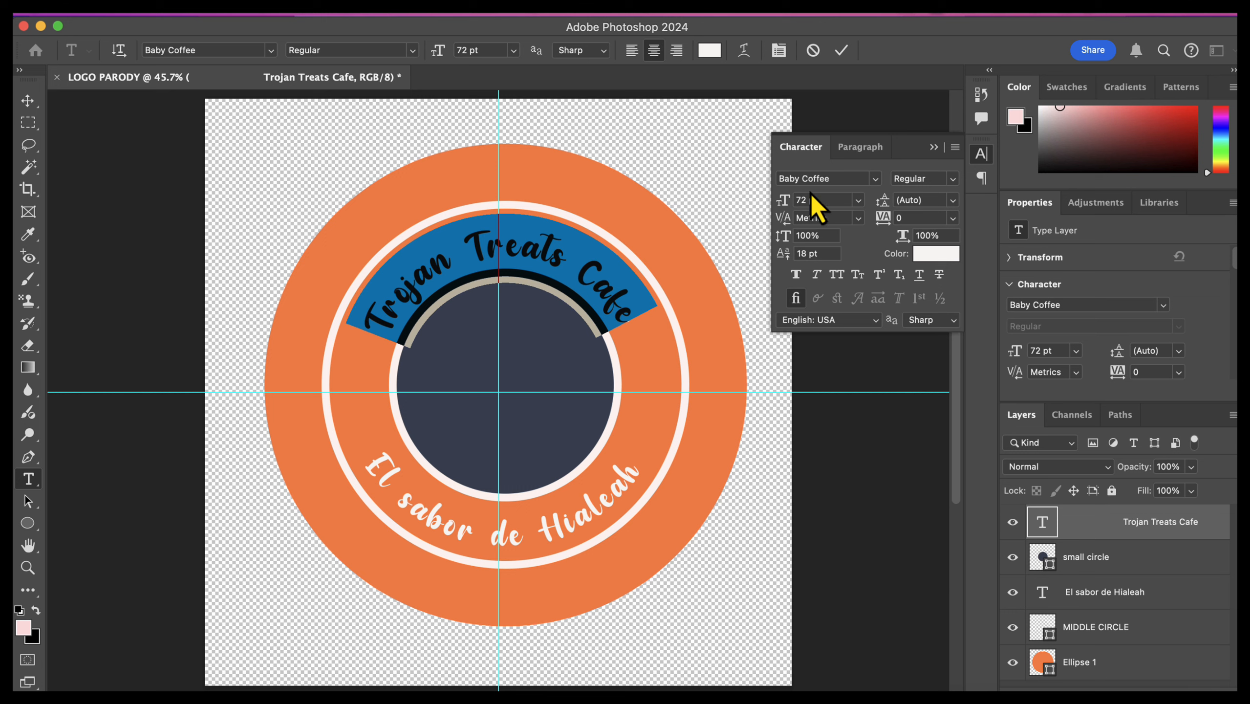
{"action": "left_click_drag", "start_coordinate": [783, 200], "coordinate": [814, 202]}
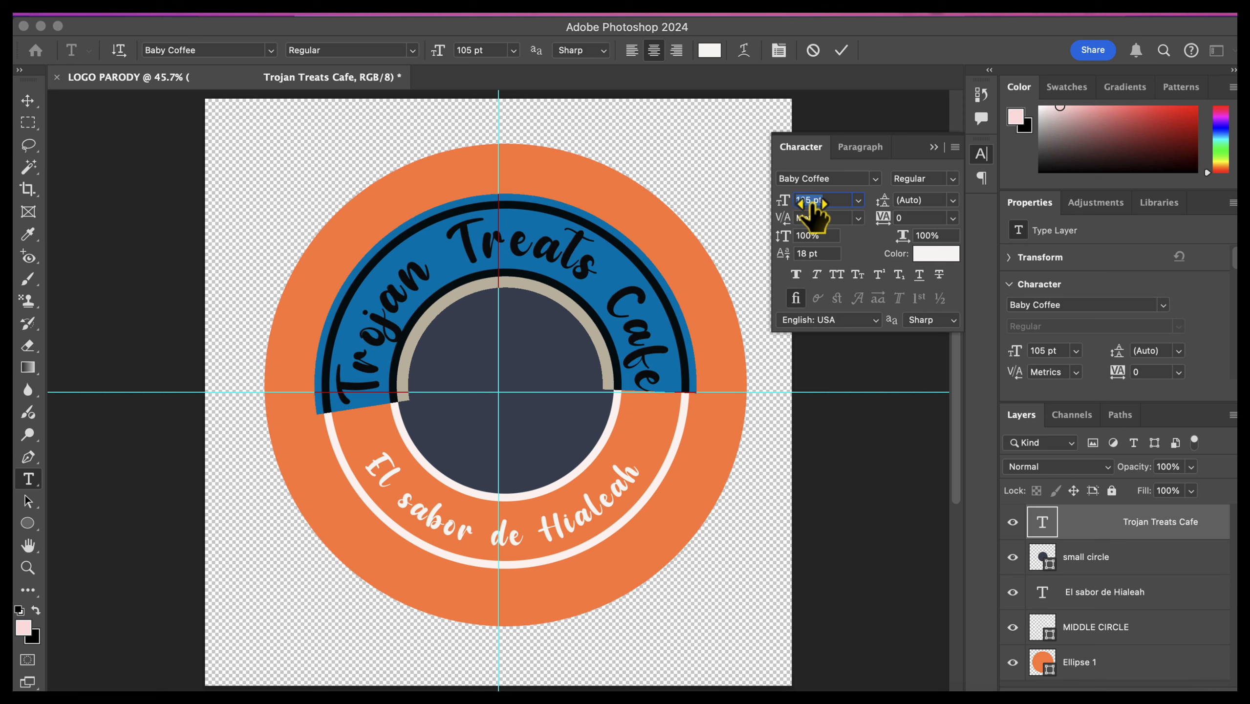
{"action": "left_click_drag", "start_coordinate": [814, 202], "coordinate": [812, 204]}
{"action": "left_click", "coordinate": [27, 101]}
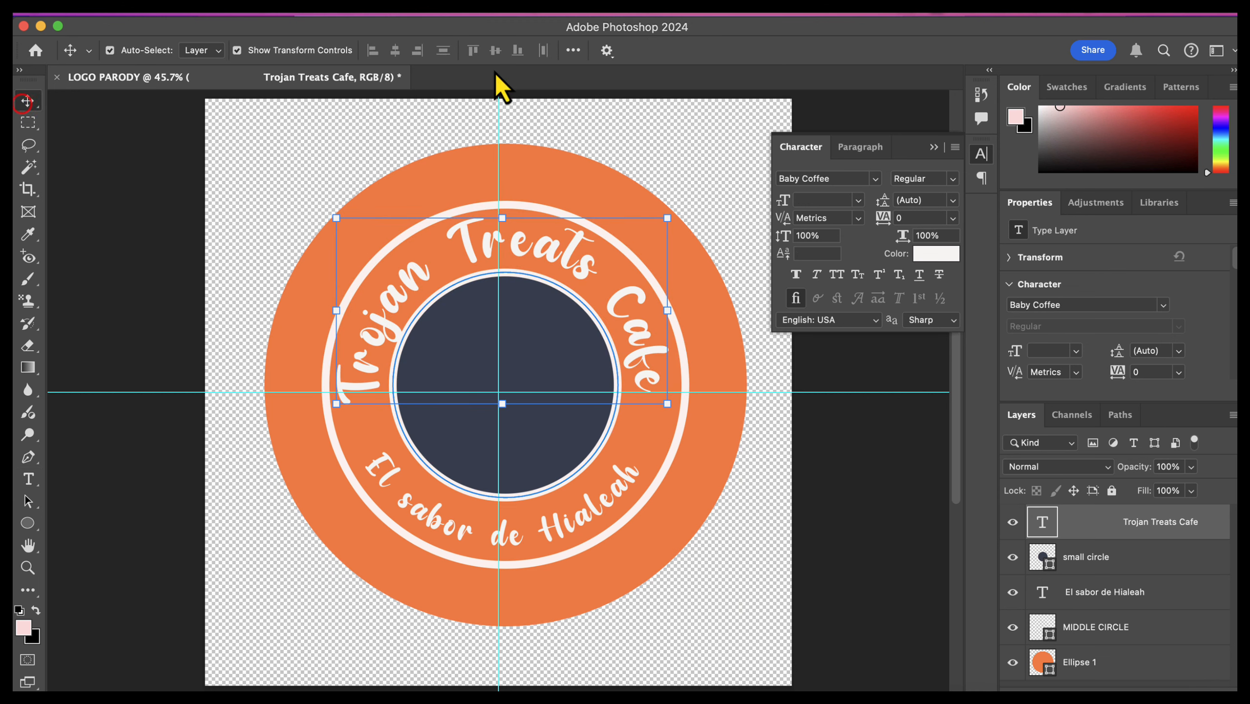
{"action": "left_click", "coordinate": [843, 507]}
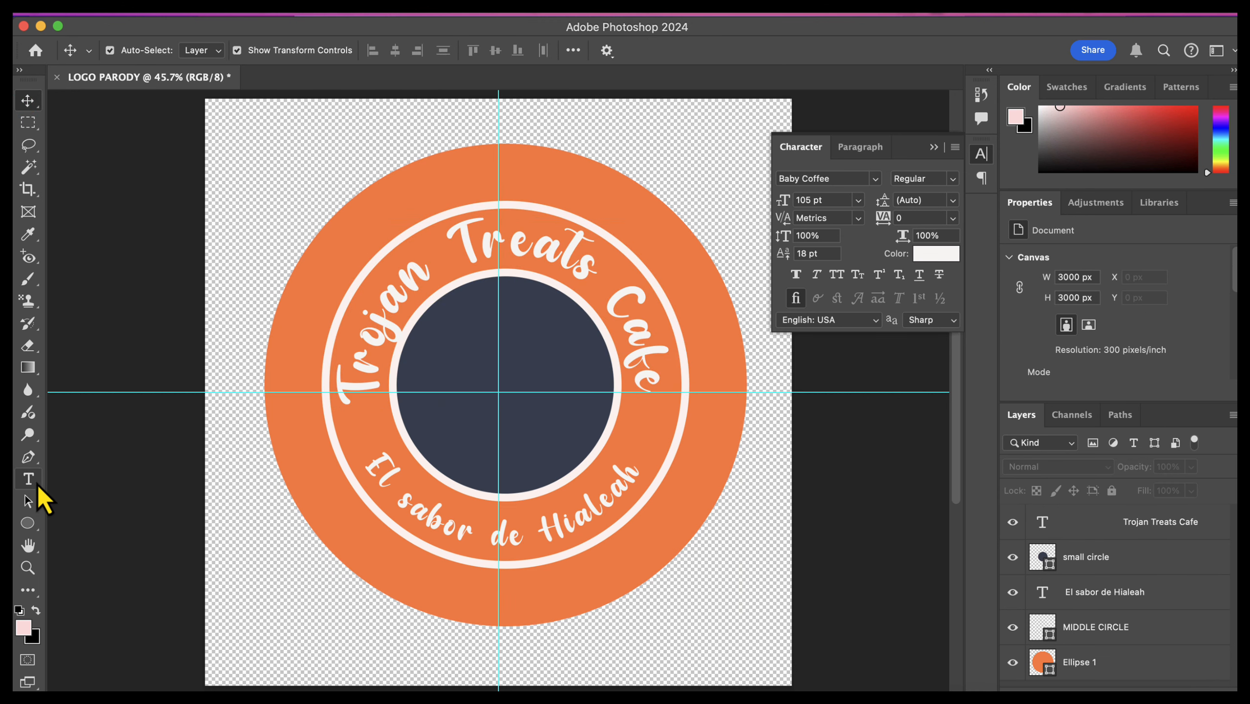
Step: Reselect the entire curved "Trojan Treats Cafe" text and set its font size to 104 pt
{"action": "left_click", "coordinate": [38, 484]}
{"action": "left_click", "coordinate": [353, 392]}
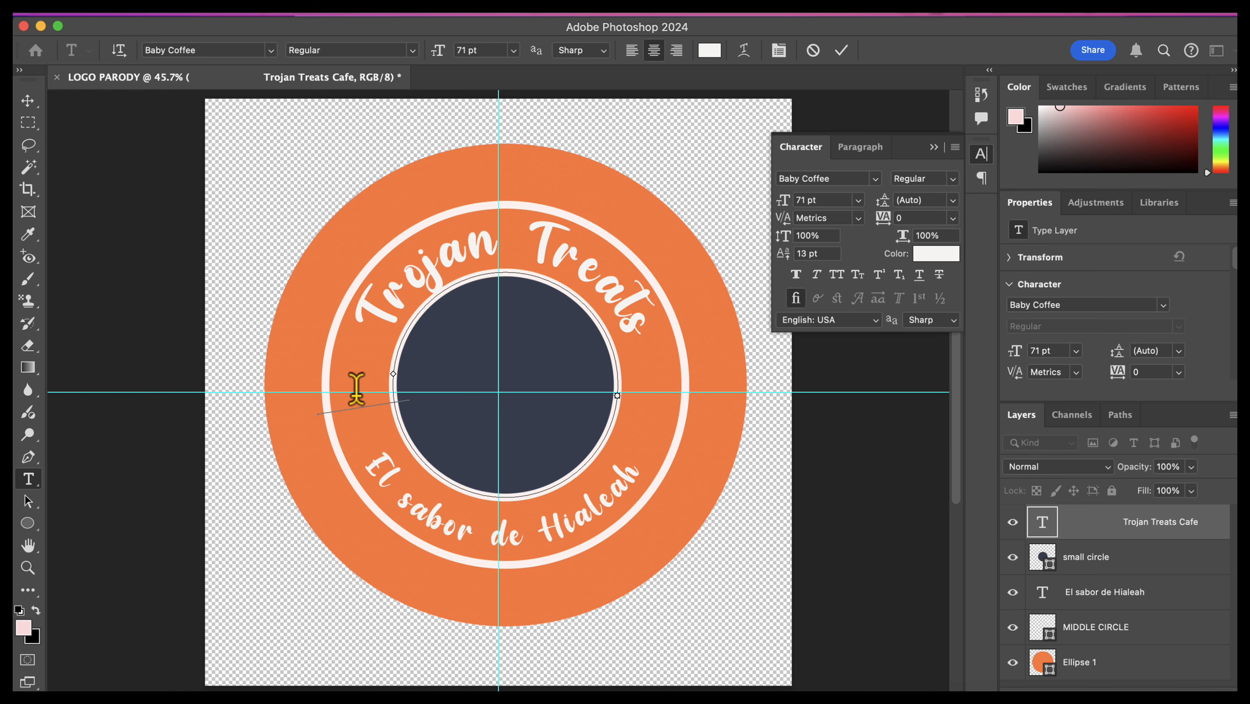
{"action": "key", "text": "BackSpace"}
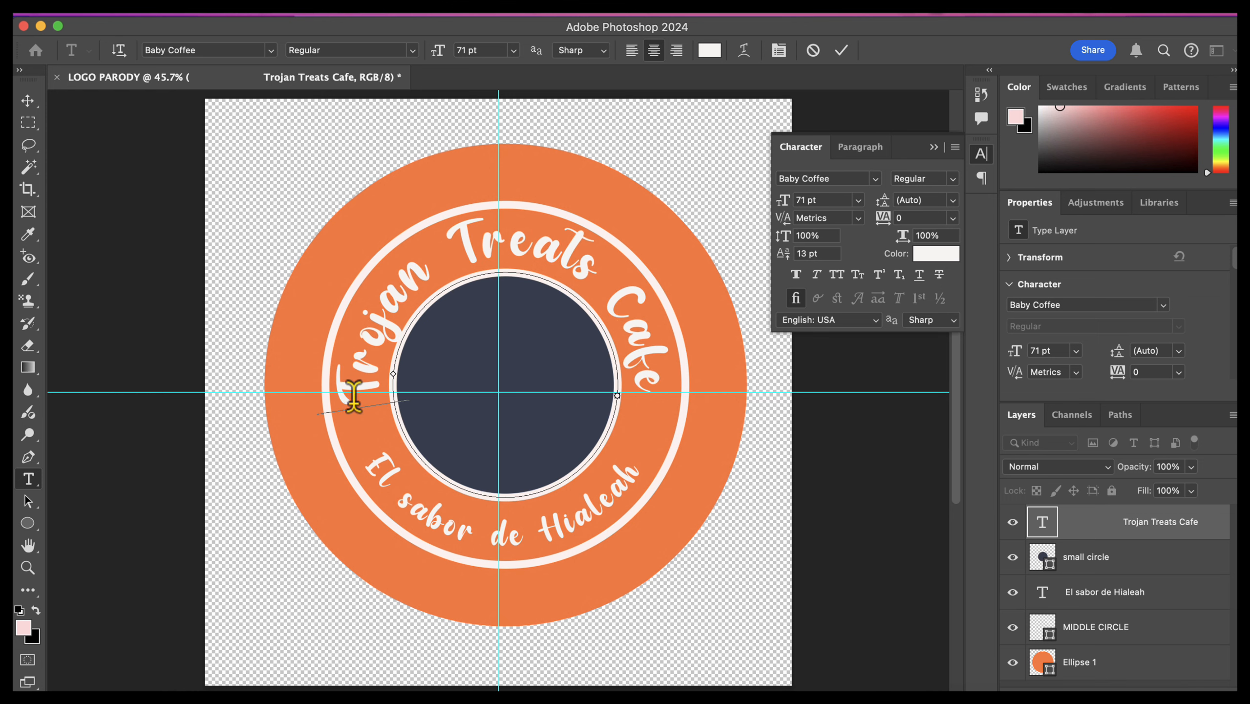
{"action": "left_click_drag", "start_coordinate": [354, 397], "coordinate": [659, 386]}
{"action": "scroll", "coordinate": [829, 203], "scroll_direction": "down", "scroll_amount": 1}
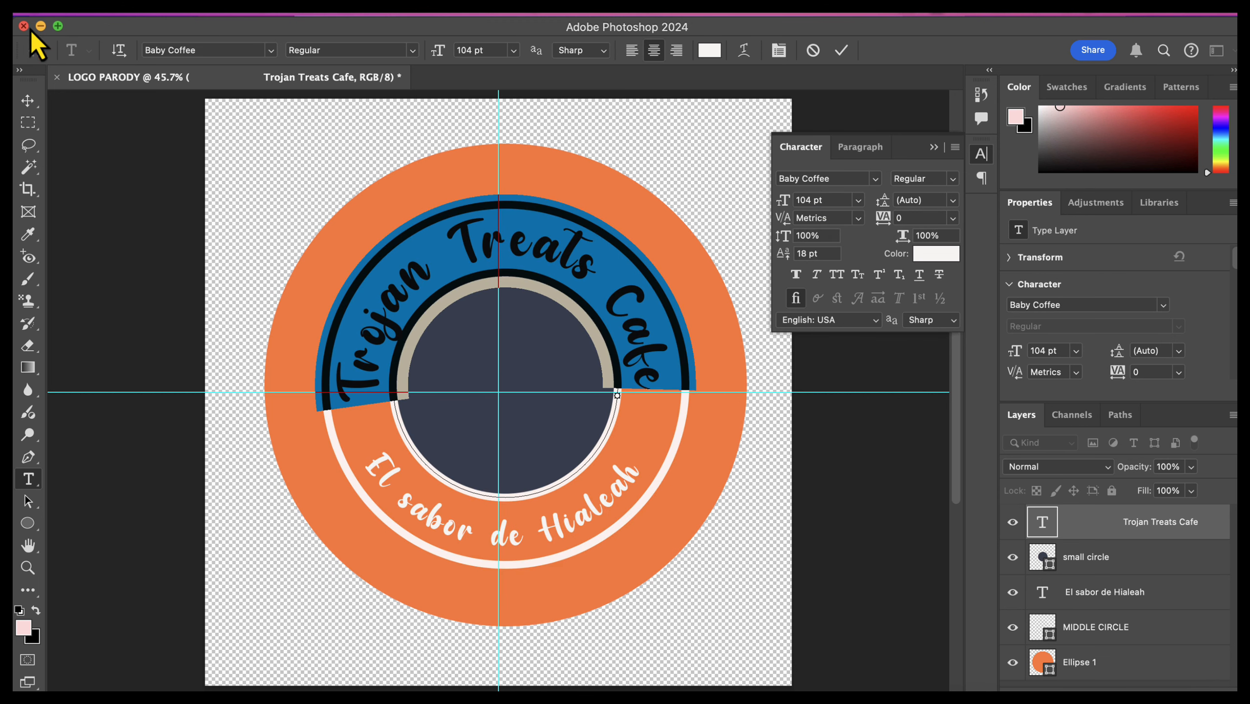
{"action": "left_click", "coordinate": [28, 101]}
{"action": "left_click", "coordinate": [865, 612]}
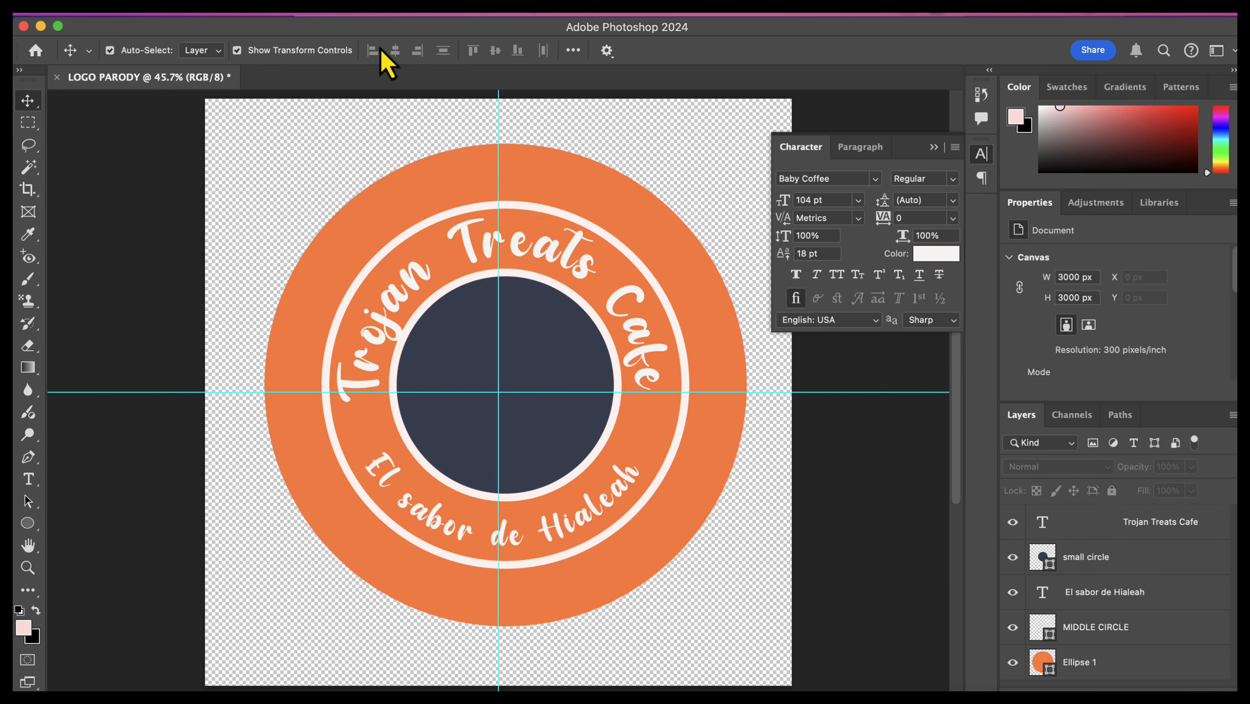
Step: Clear all guides from the logo document
{"action": "left_click", "coordinate": [495, 15]}
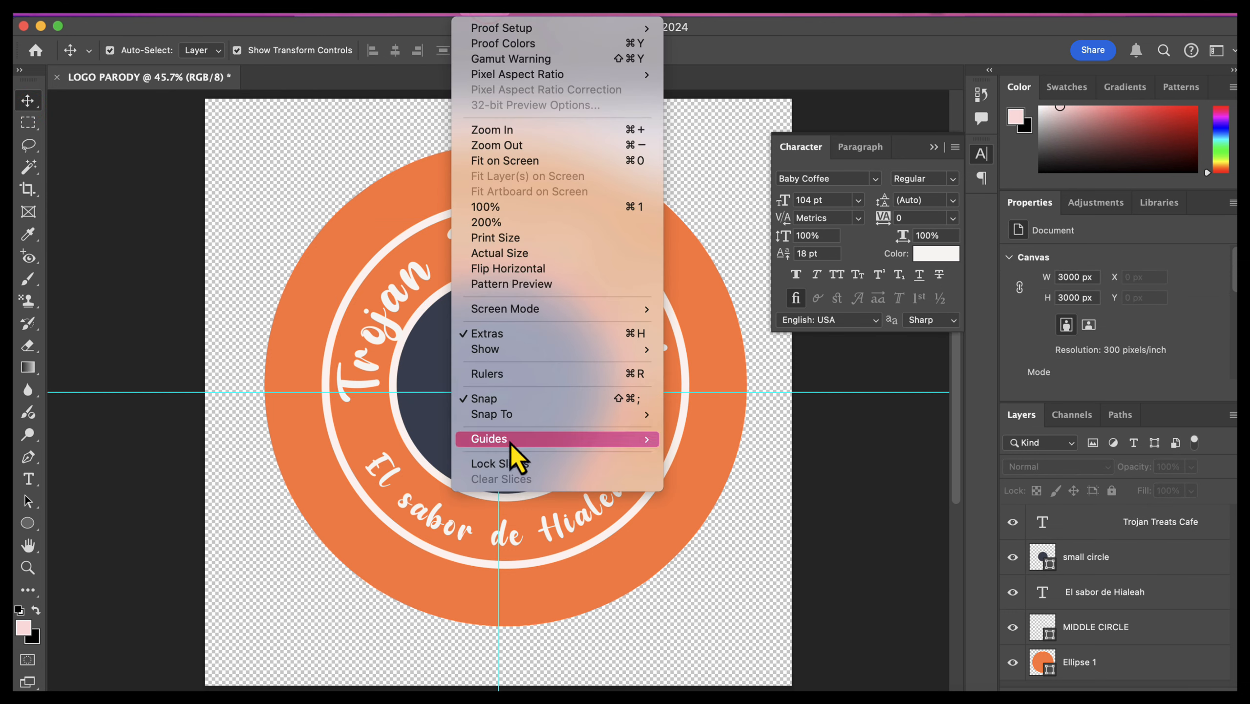
{"action": "mouse_move", "coordinate": [512, 446]}
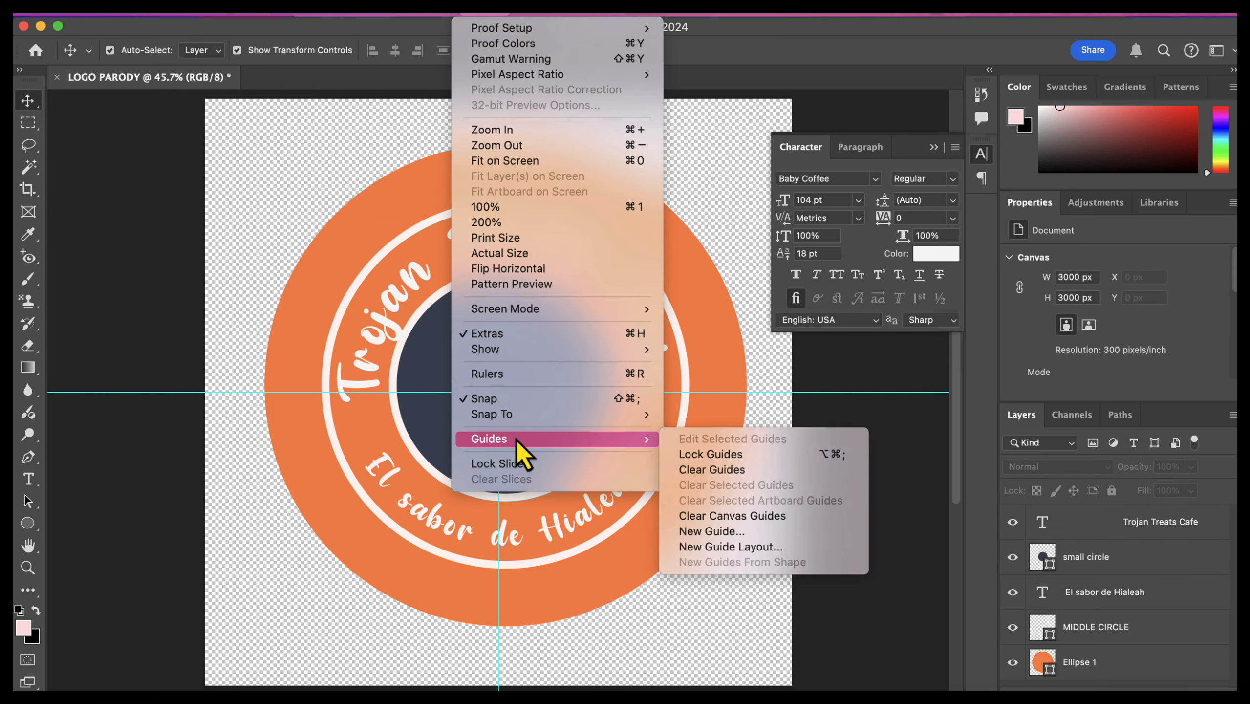
{"action": "left_click", "coordinate": [705, 470]}
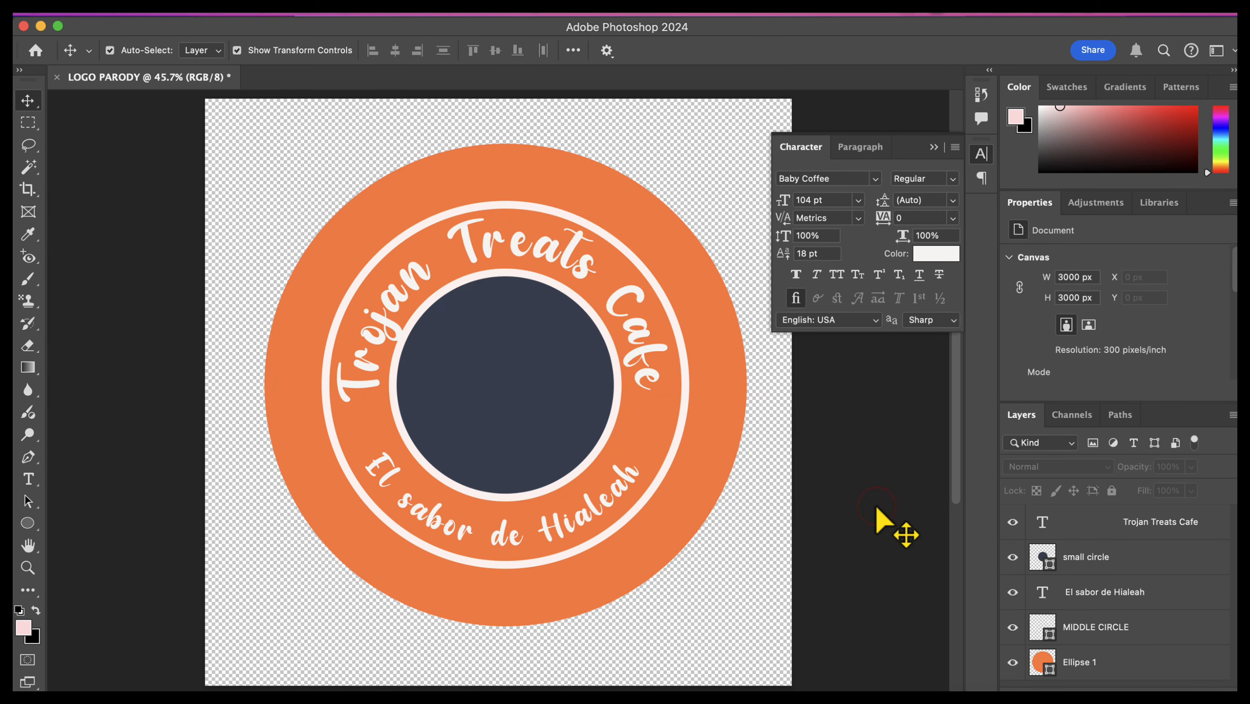
{"action": "left_click", "coordinate": [606, 379]}
{"action": "left_click", "coordinate": [601, 536]}
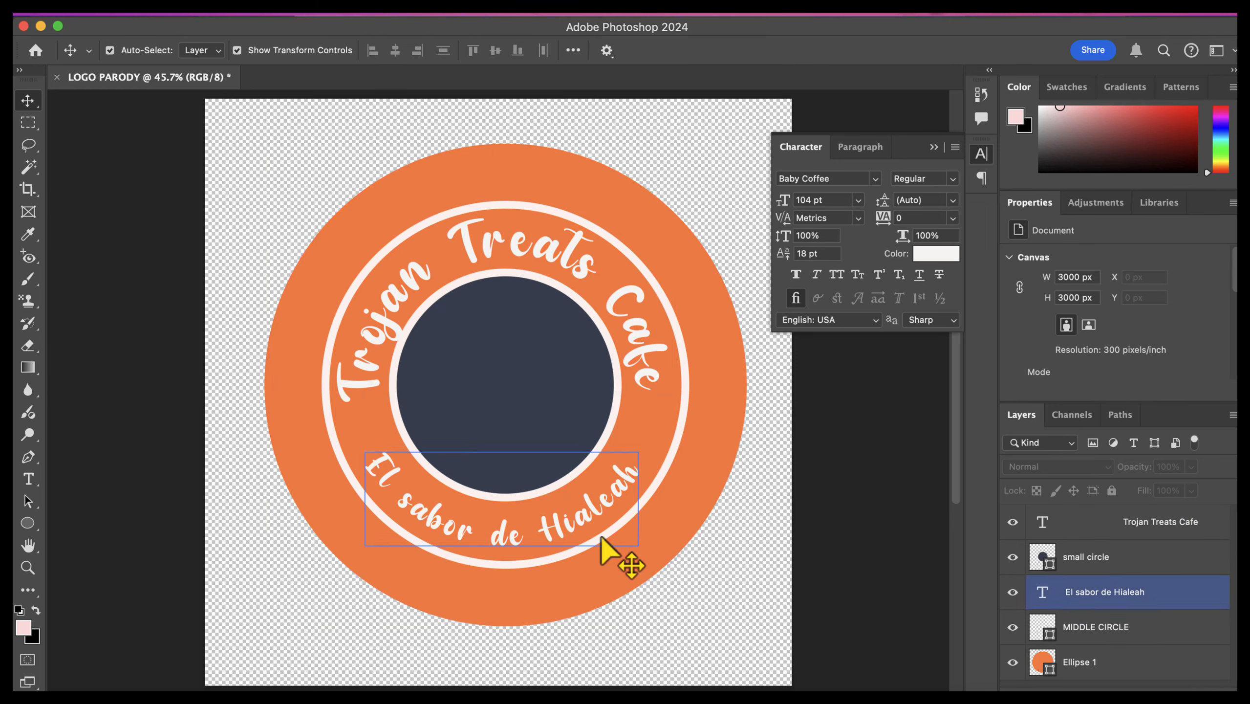
{"action": "left_click", "coordinate": [692, 274]}
{"action": "left_click", "coordinate": [658, 497]}
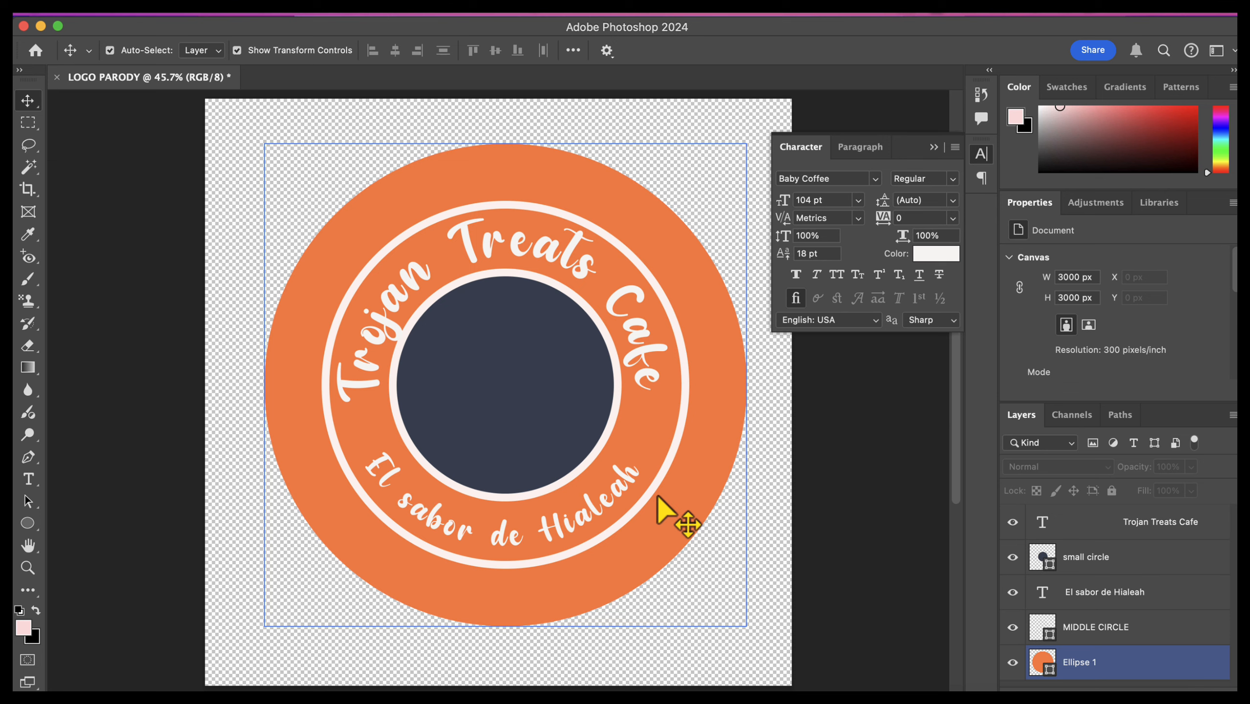
{"action": "left_click", "coordinate": [696, 434]}
{"action": "left_click", "coordinate": [699, 444]}
{"action": "left_click", "coordinate": [732, 500]}
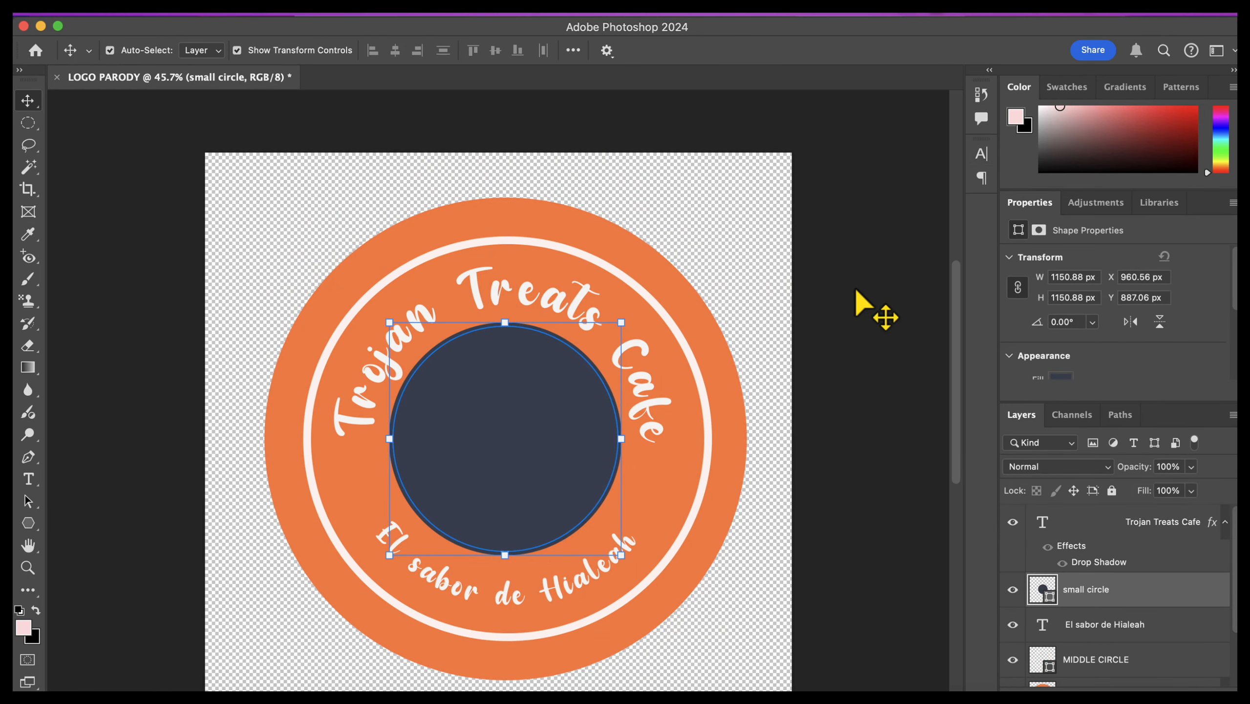
Step: Open the Pexels photo of the flan on a white plate from the Downloads folder
{"action": "key", "text": "super+o"}
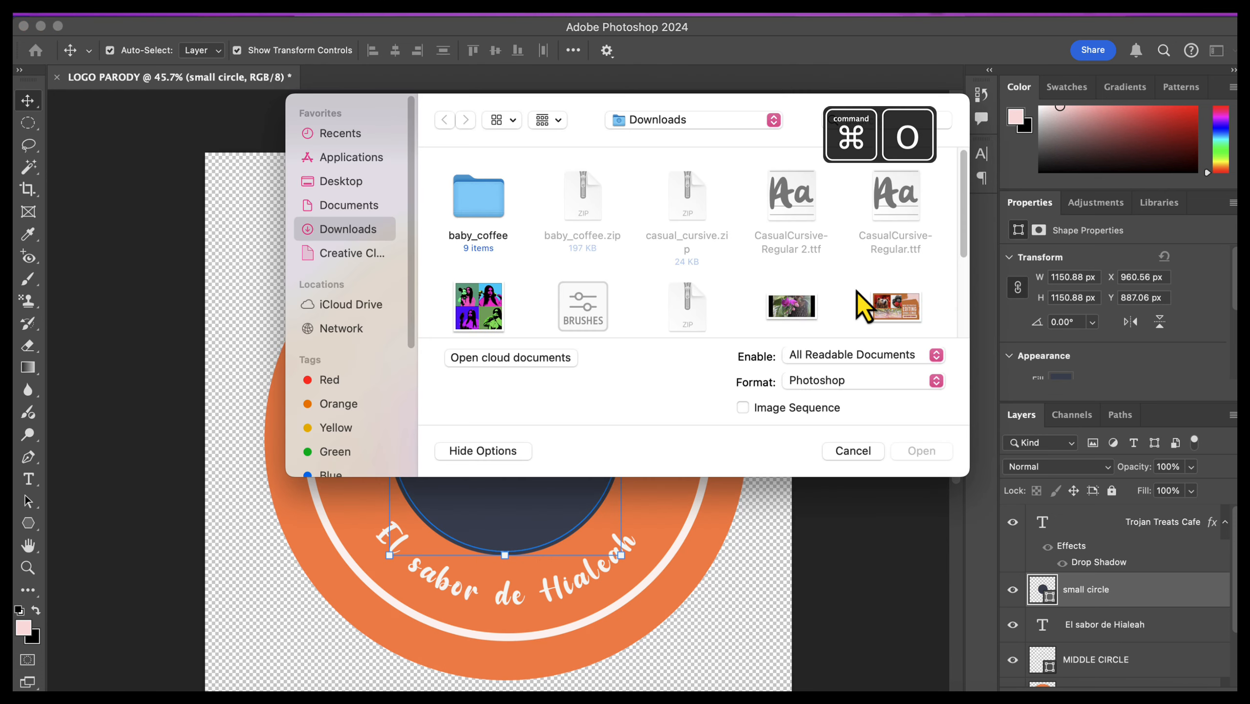
{"action": "scroll", "coordinate": [967, 190], "scroll_direction": "down", "scroll_amount": 10}
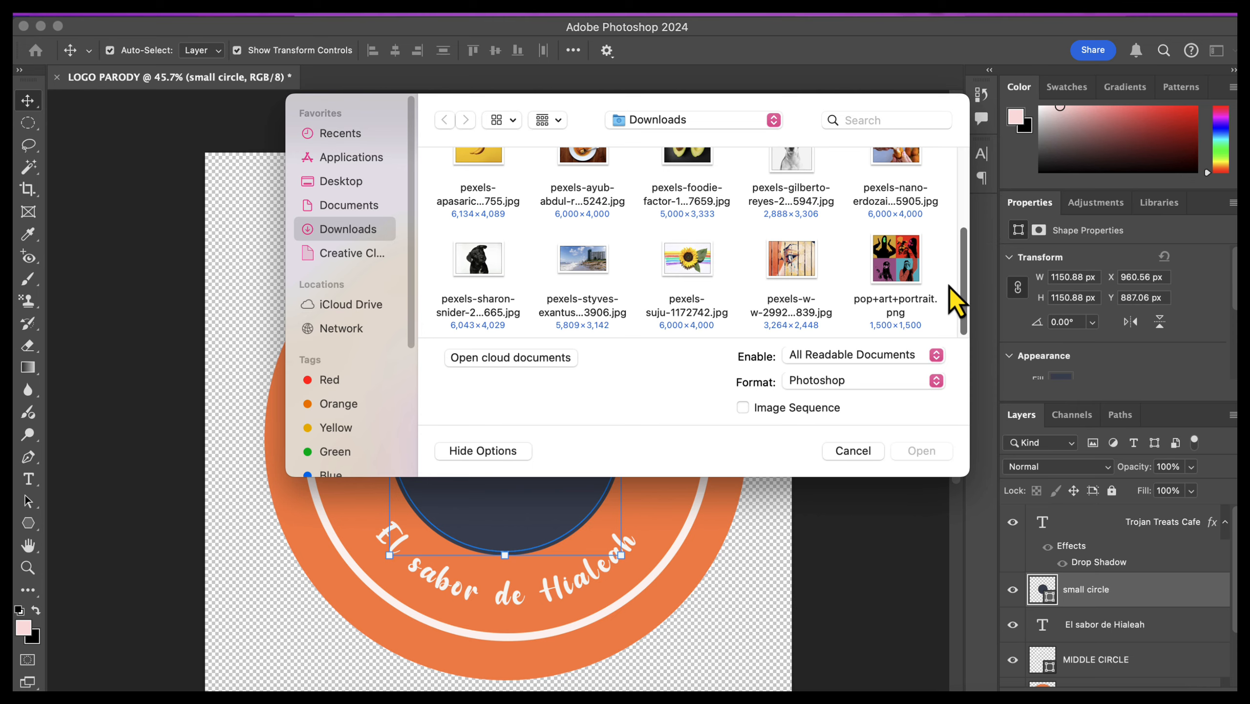
{"action": "double_click", "coordinate": [583, 193]}
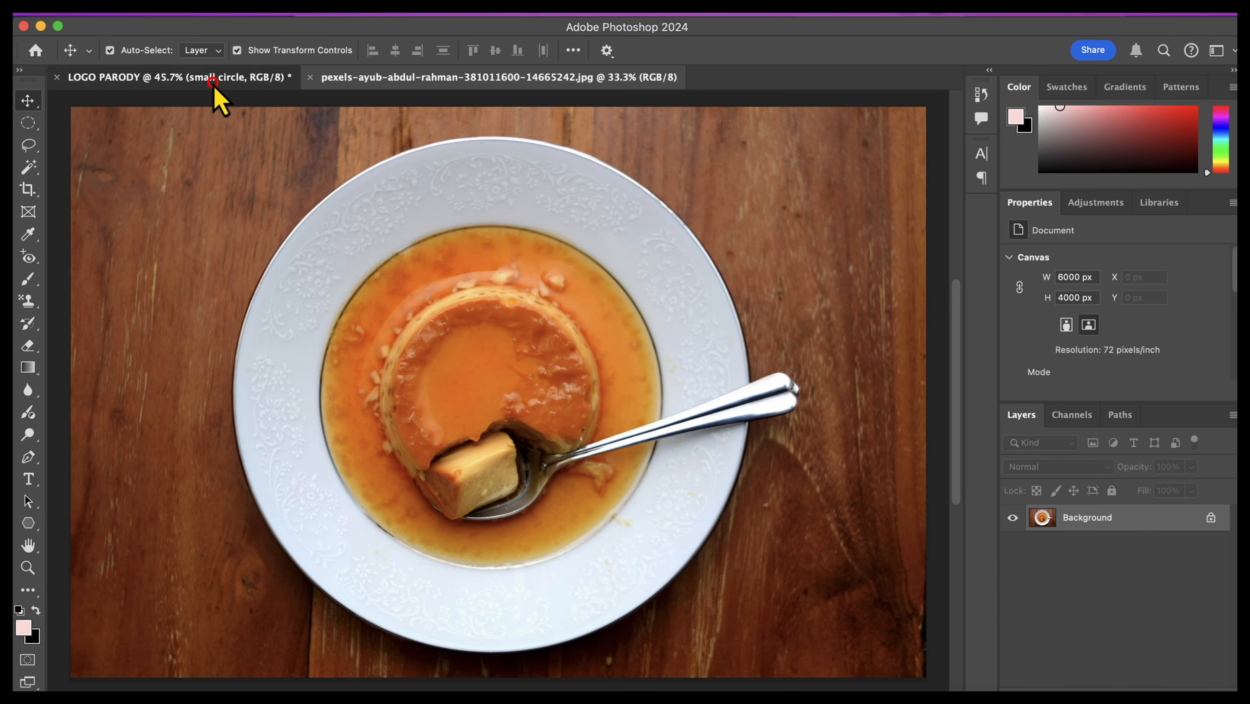
Step: Tile the logo and flan documents vertically and copy the flan photo into the logo document above the small circle
{"action": "left_click", "coordinate": [212, 79]}
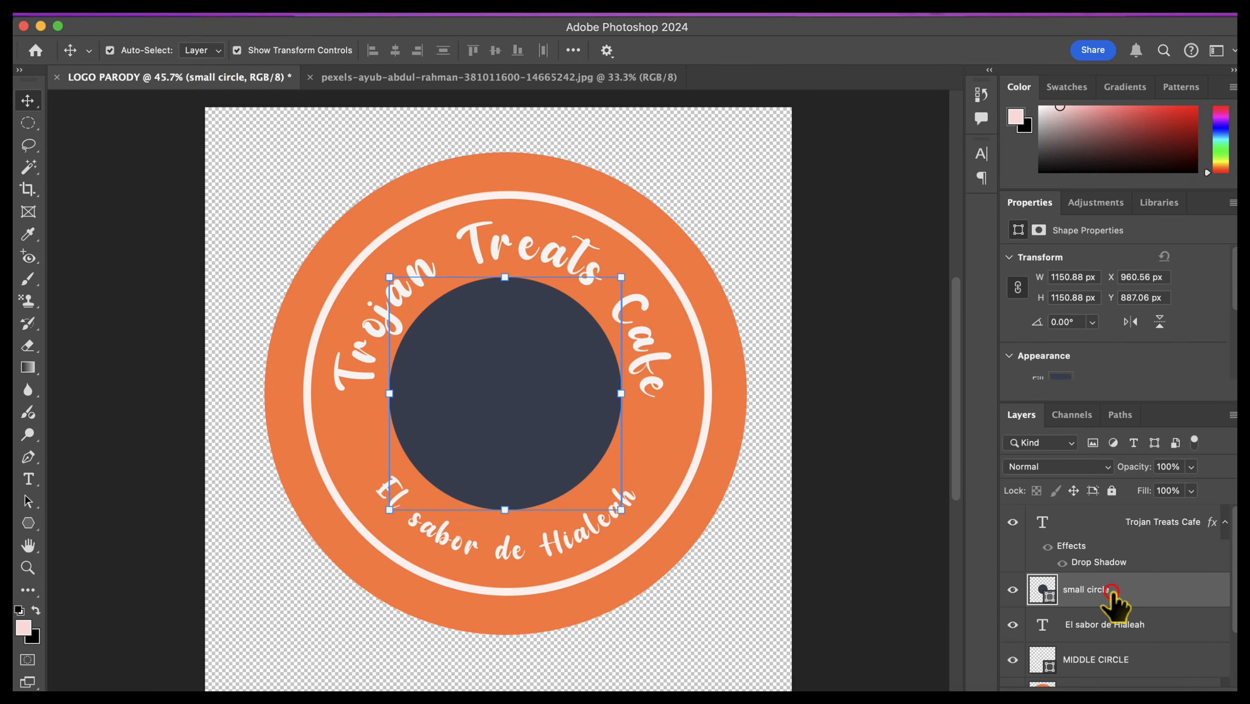
{"action": "left_click", "coordinate": [606, 14]}
{"action": "mouse_move", "coordinate": [616, 31]}
{"action": "left_click", "coordinate": [1041, 38]}
{"action": "left_click", "coordinate": [602, 14]}
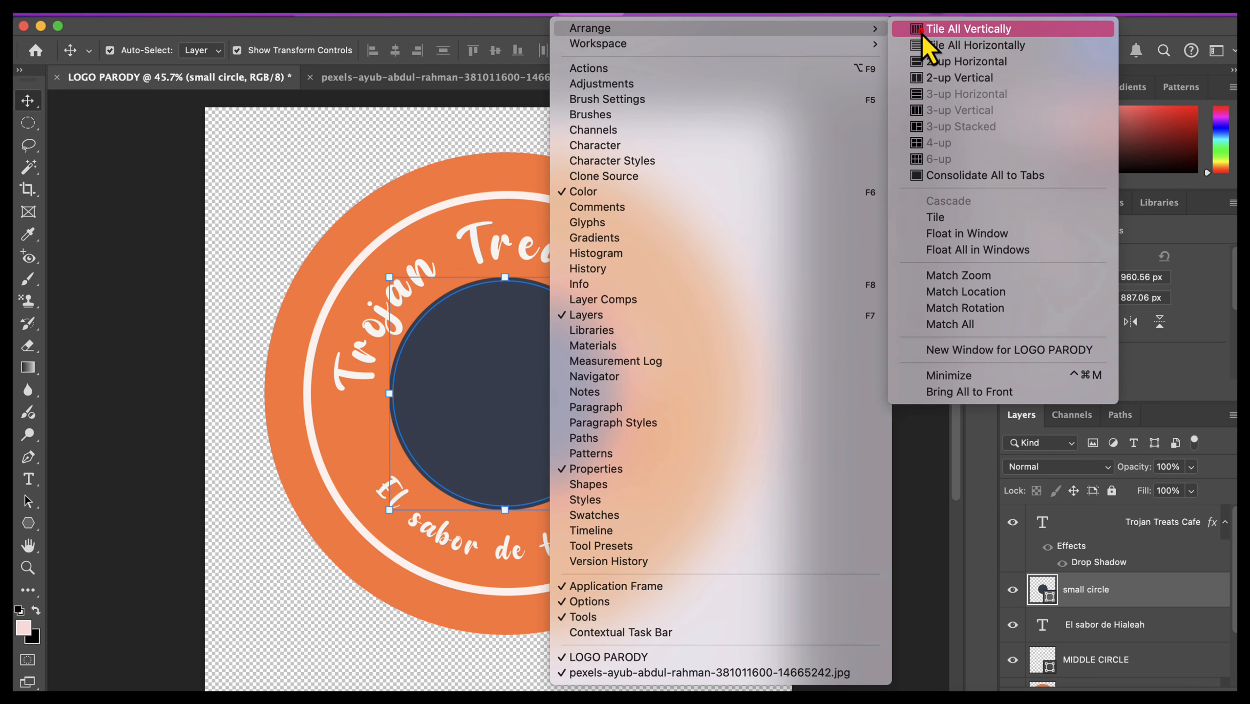
{"action": "left_click", "coordinate": [926, 29]}
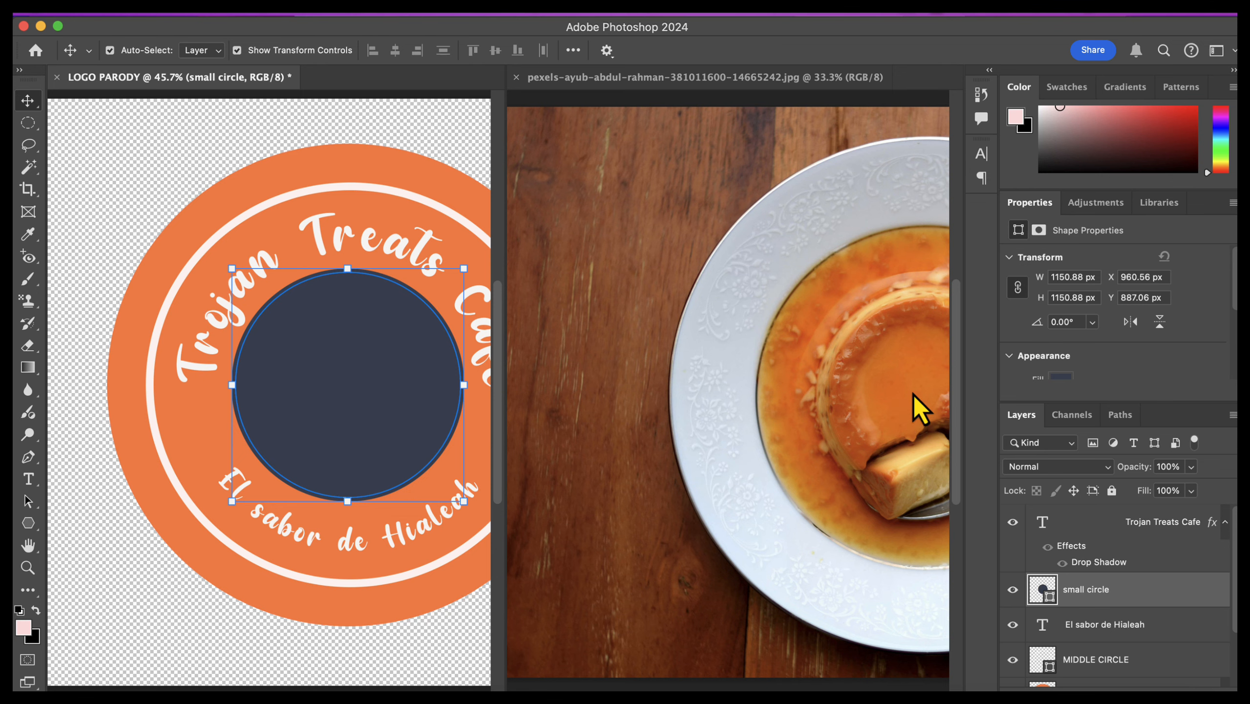
{"action": "left_click_drag", "start_coordinate": [913, 394], "coordinate": [584, 418]}
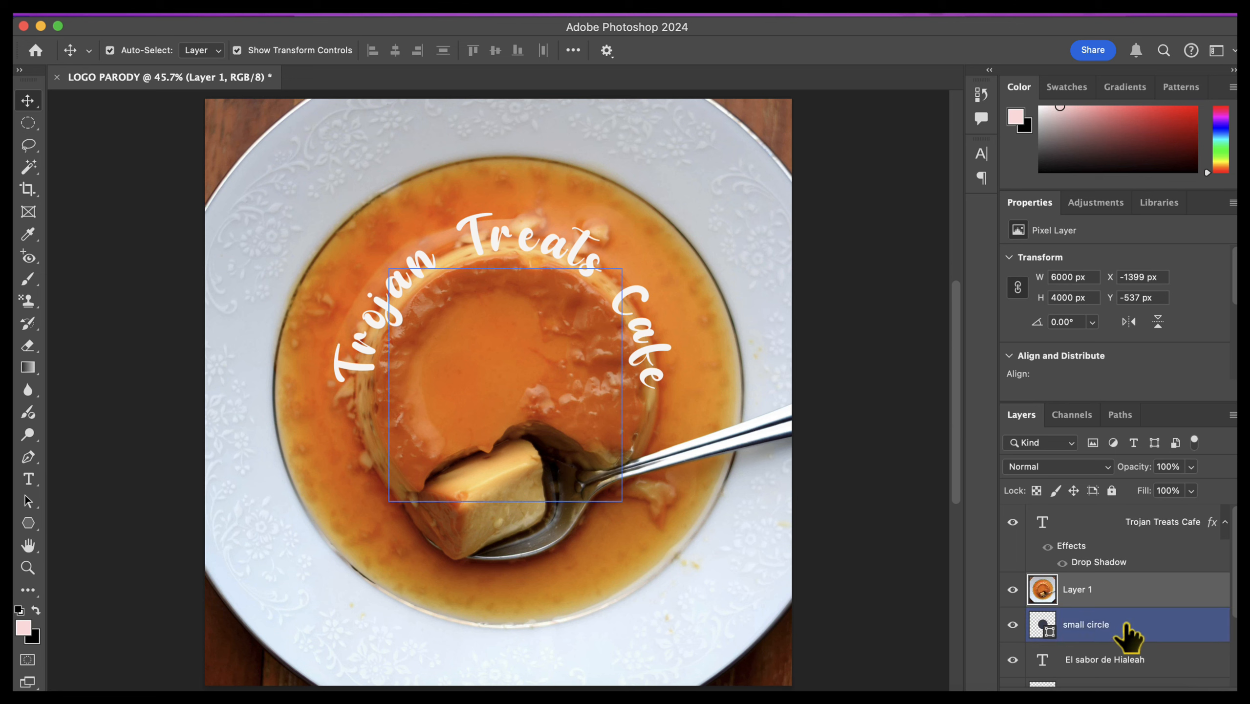
Step: Clip the flan photo layer to the small circle with a clipping mask
{"action": "left_click", "coordinate": [1163, 593]}
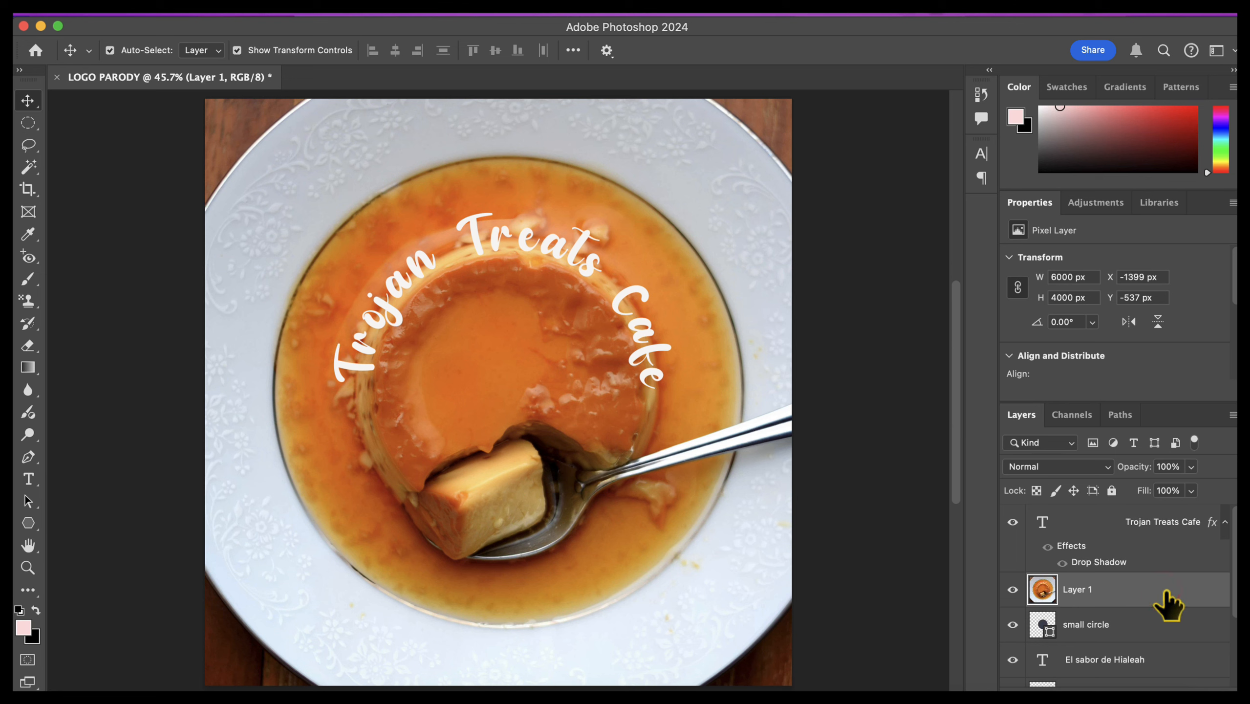
{"action": "right_click", "coordinate": [1165, 590]}
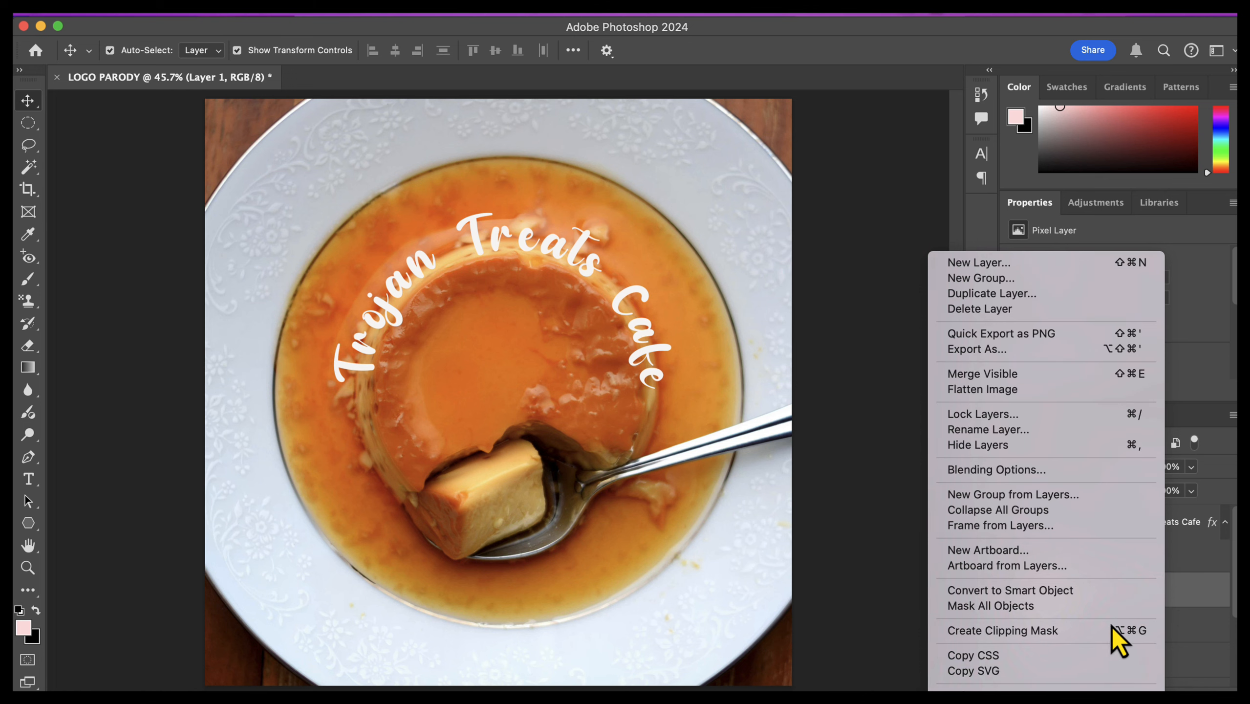
{"action": "left_click", "coordinate": [1100, 635]}
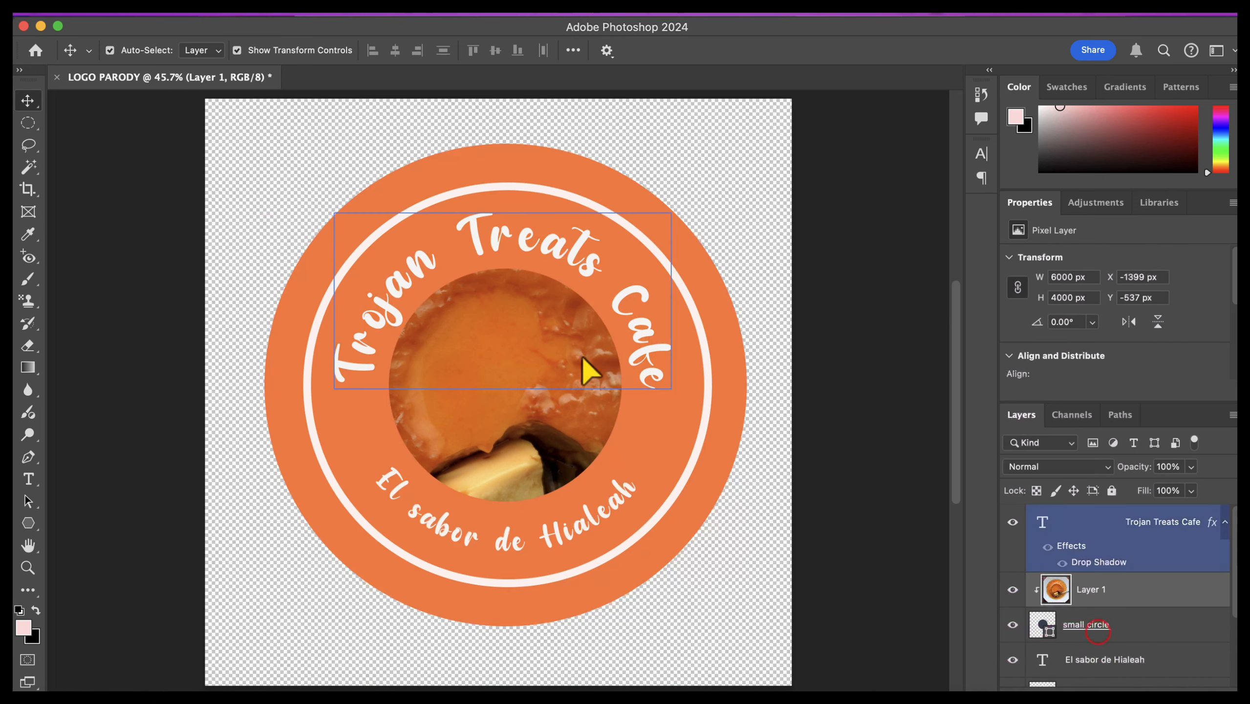
Step: Scale down the clipped flan photo and position it so the flan and spoon fill the small circle
{"action": "left_click_drag", "start_coordinate": [513, 424], "coordinate": [525, 349]}
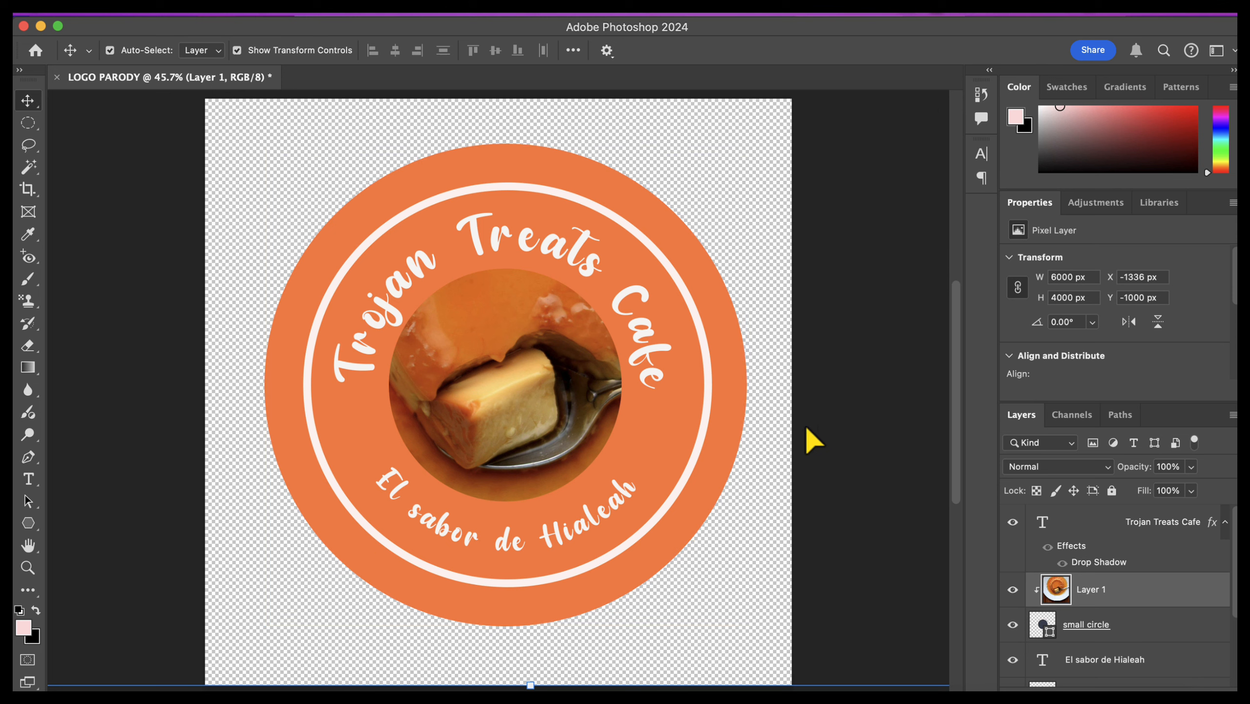
{"action": "key", "text": "super"}
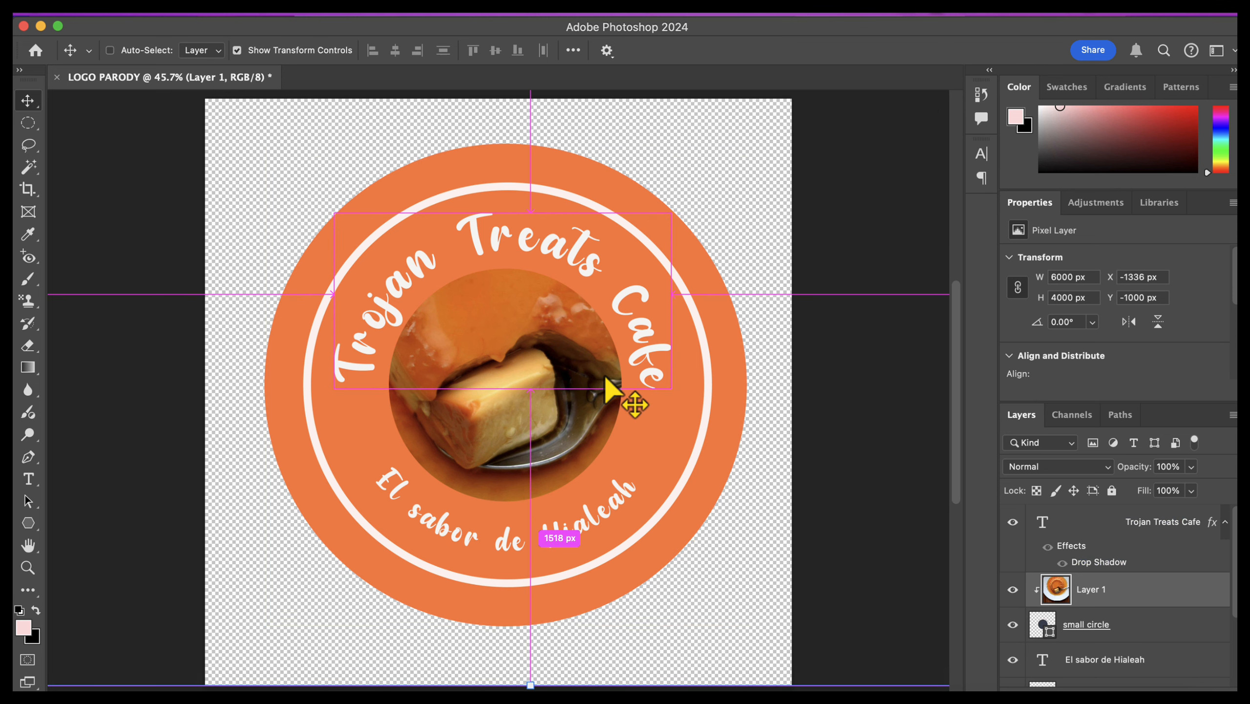
{"action": "key", "text": "super+t"}
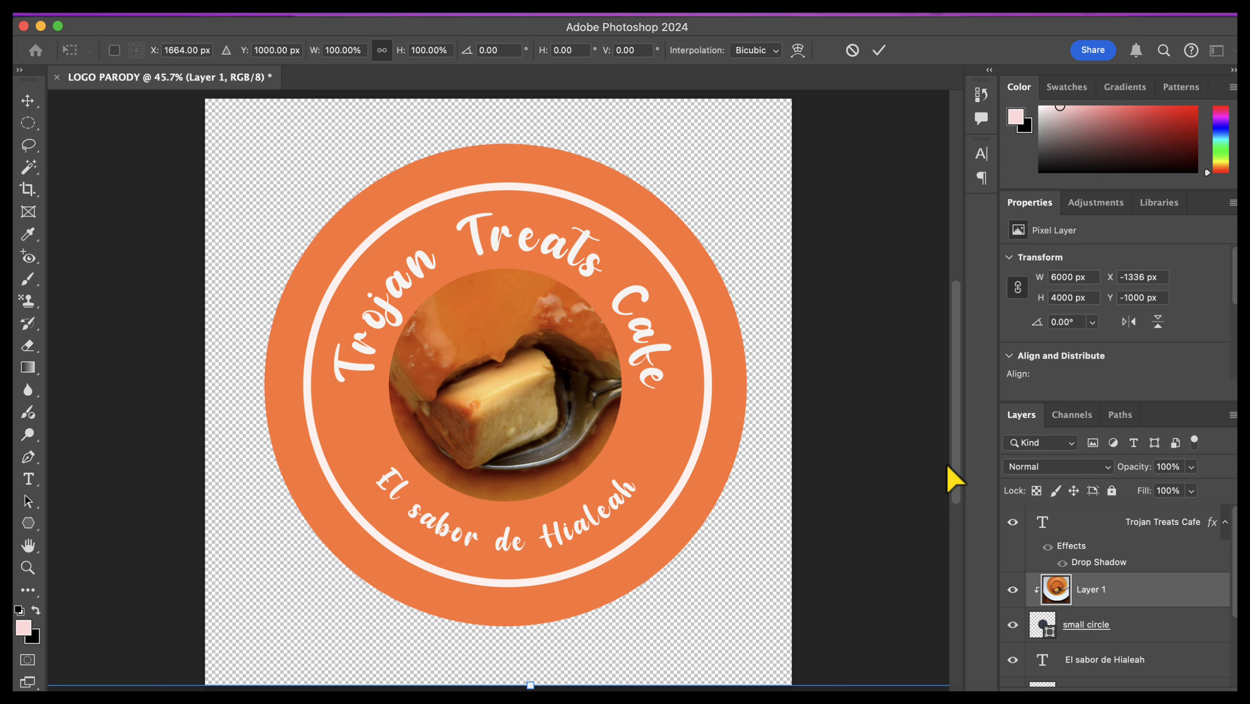
{"action": "left_click", "coordinate": [949, 450]}
{"action": "left_click_drag", "start_coordinate": [960, 365], "coordinate": [958, 212]}
{"action": "left_click_drag", "start_coordinate": [531, 317], "coordinate": [579, 552]}
{"action": "scroll", "coordinate": [579, 552], "scroll_direction": "down", "scroll_amount": 10}
{"action": "left_click_drag", "start_coordinate": [508, 490], "coordinate": [493, 447]}
{"action": "left_click_drag", "start_coordinate": [515, 190], "coordinate": [515, 242]}
{"action": "left_click_drag", "start_coordinate": [504, 448], "coordinate": [506, 438]}
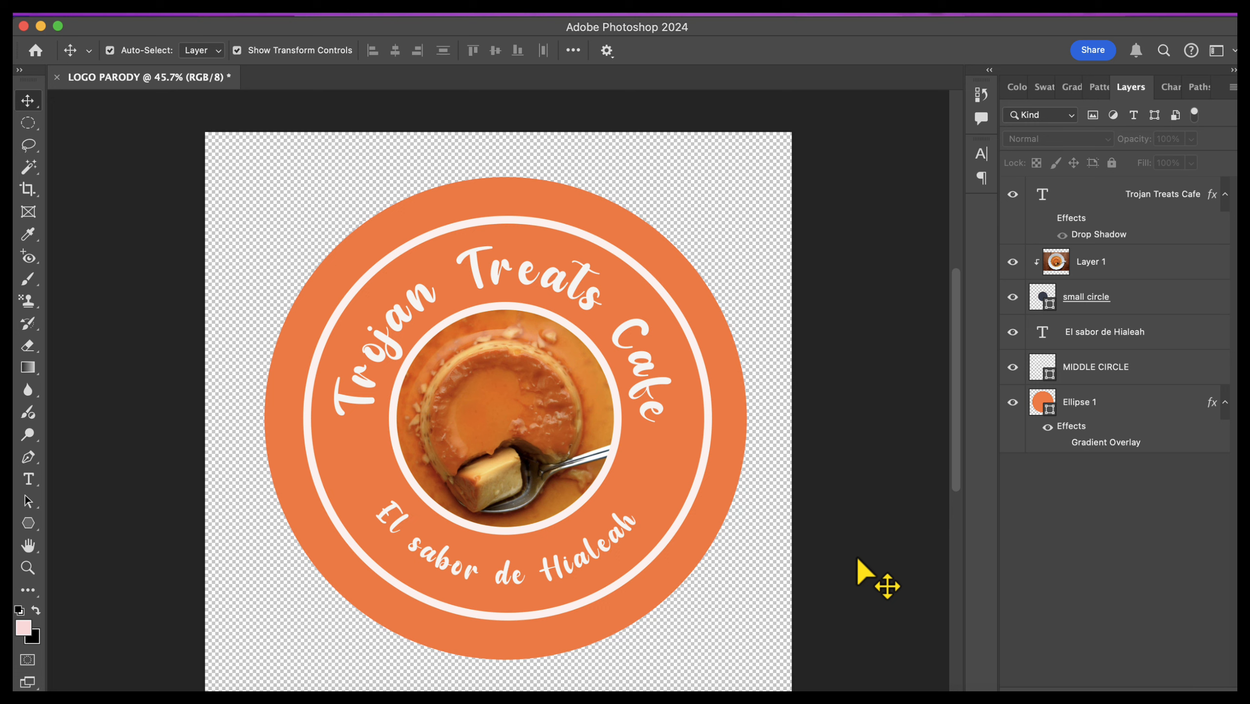
{"action": "left_click", "coordinate": [1071, 416]}
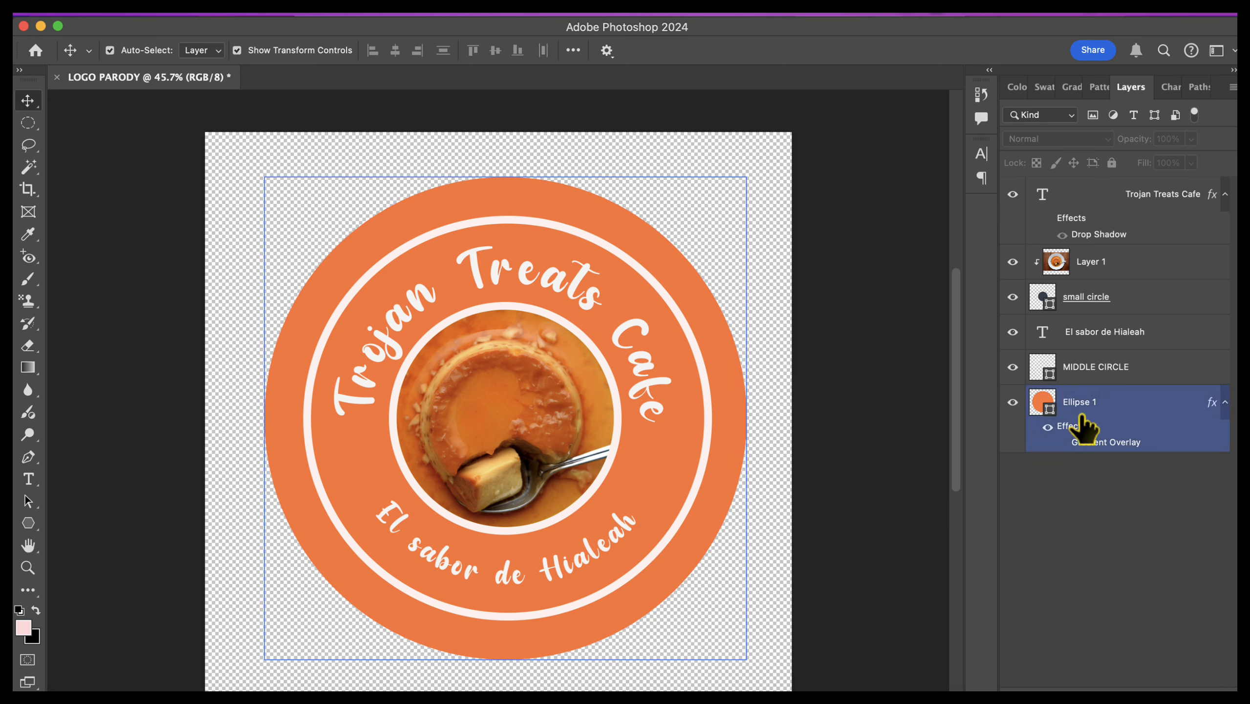
{"action": "left_click", "coordinate": [718, 295]}
{"action": "left_click", "coordinate": [691, 299]}
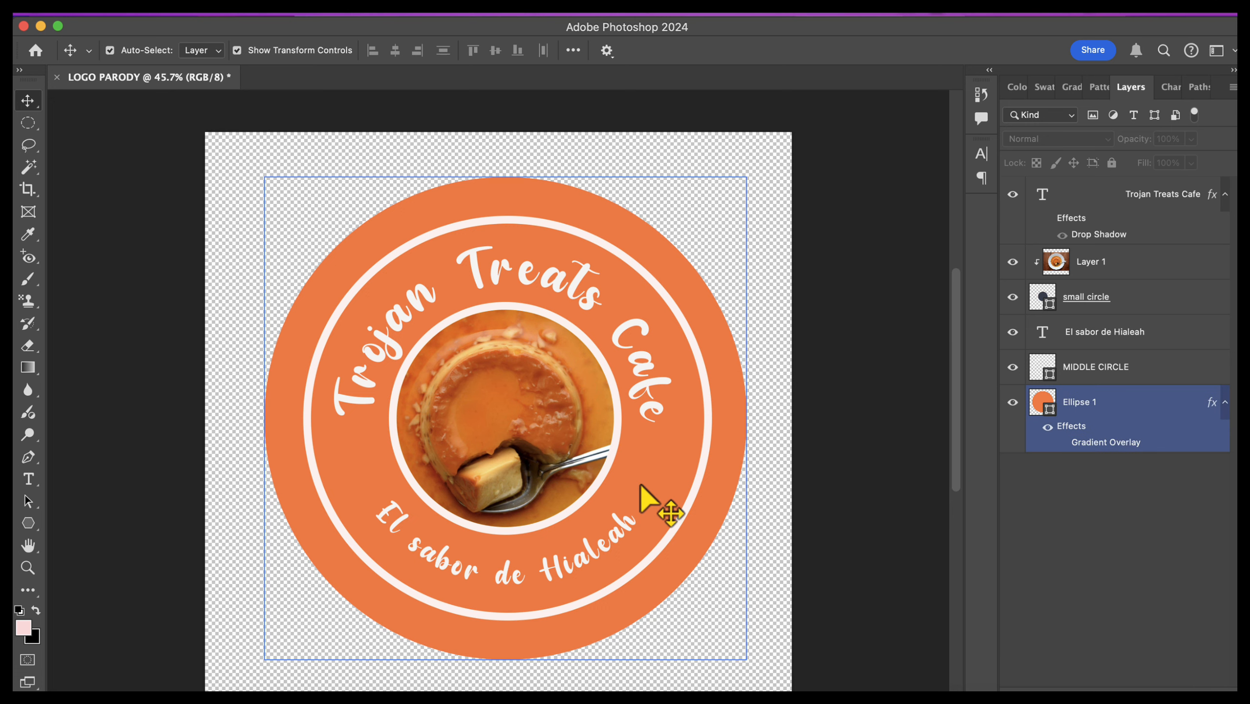
Step: Sample the outer circle's orange as the foreground color and copy its hex code ff7f3e
{"action": "left_click", "coordinate": [26, 524]}
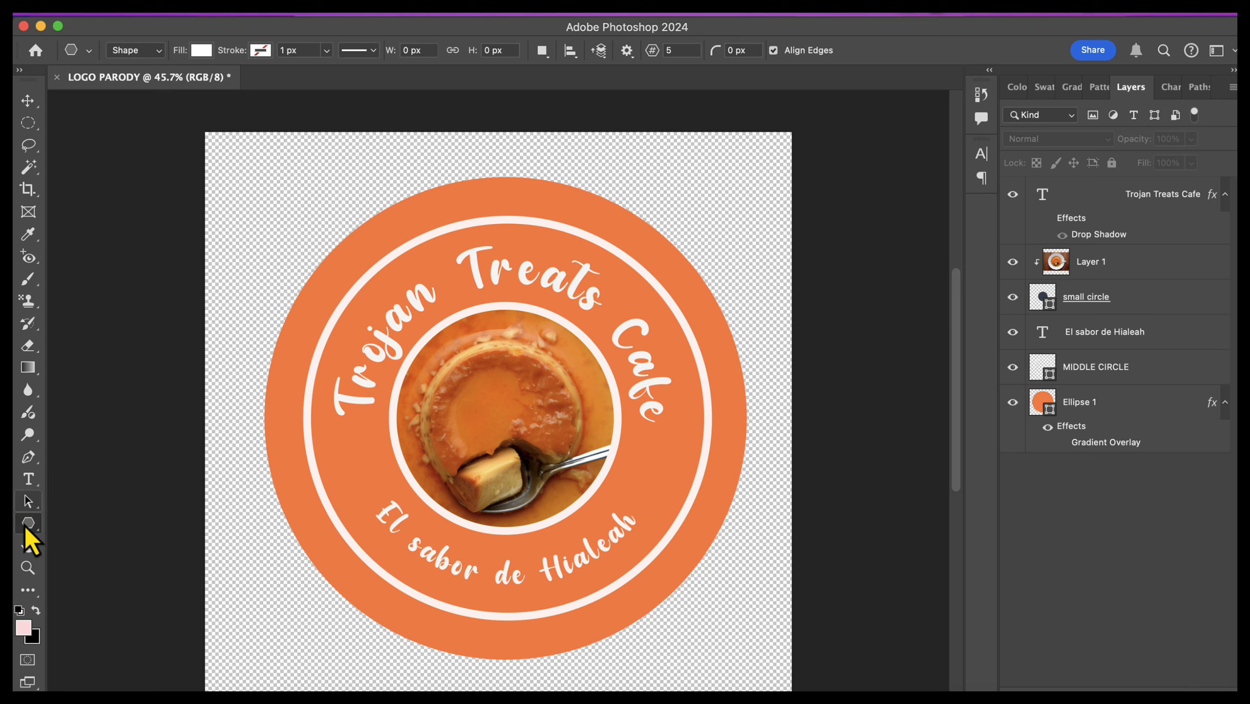
{"action": "left_click", "coordinate": [30, 233]}
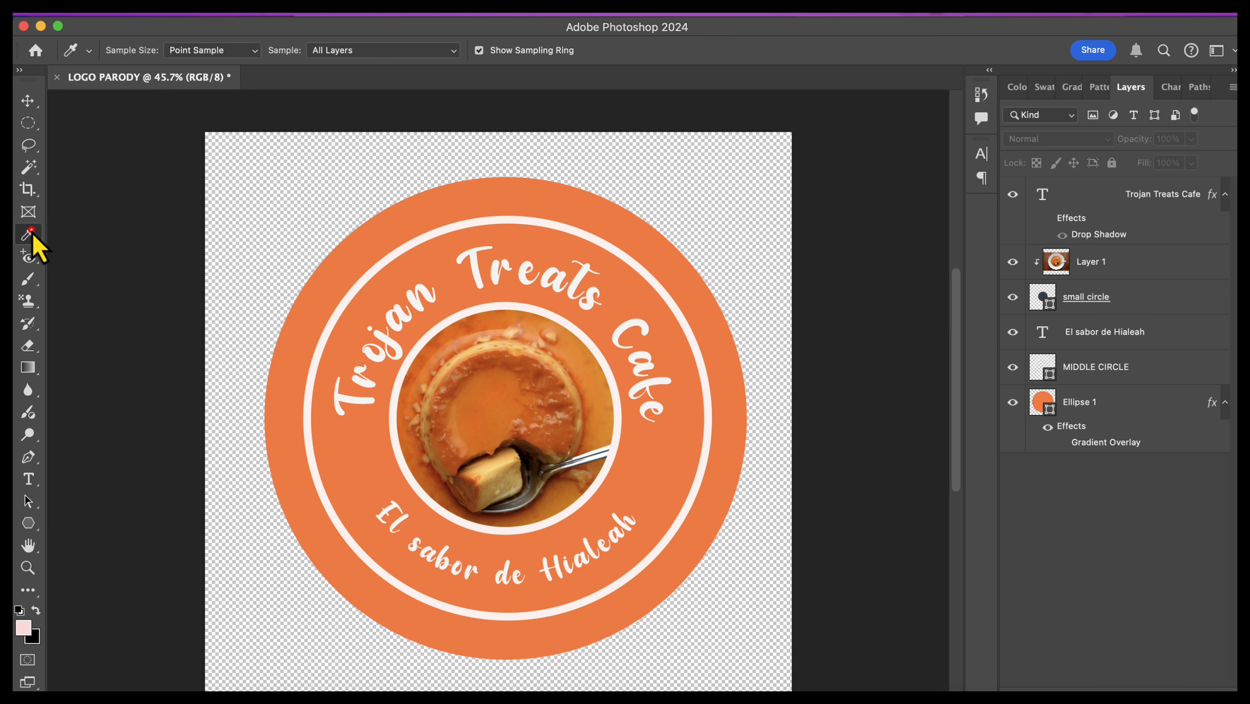
{"action": "left_click", "coordinate": [326, 309]}
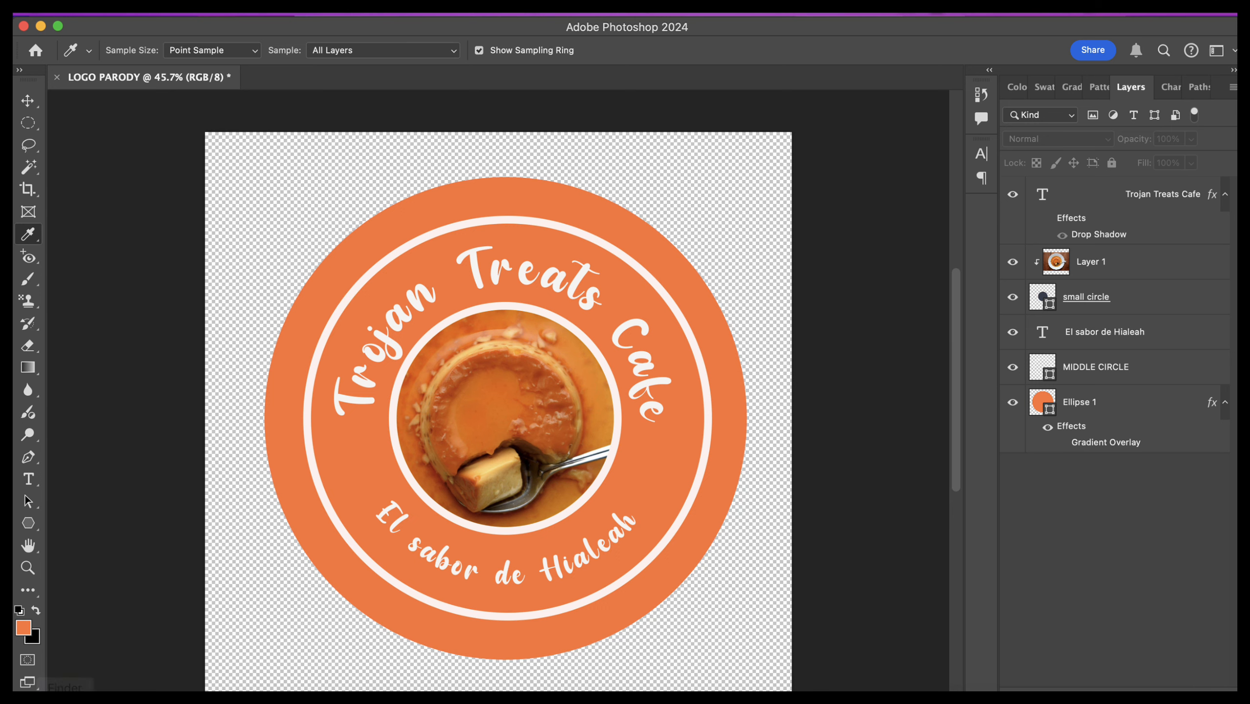
{"action": "left_click", "coordinate": [23, 627]}
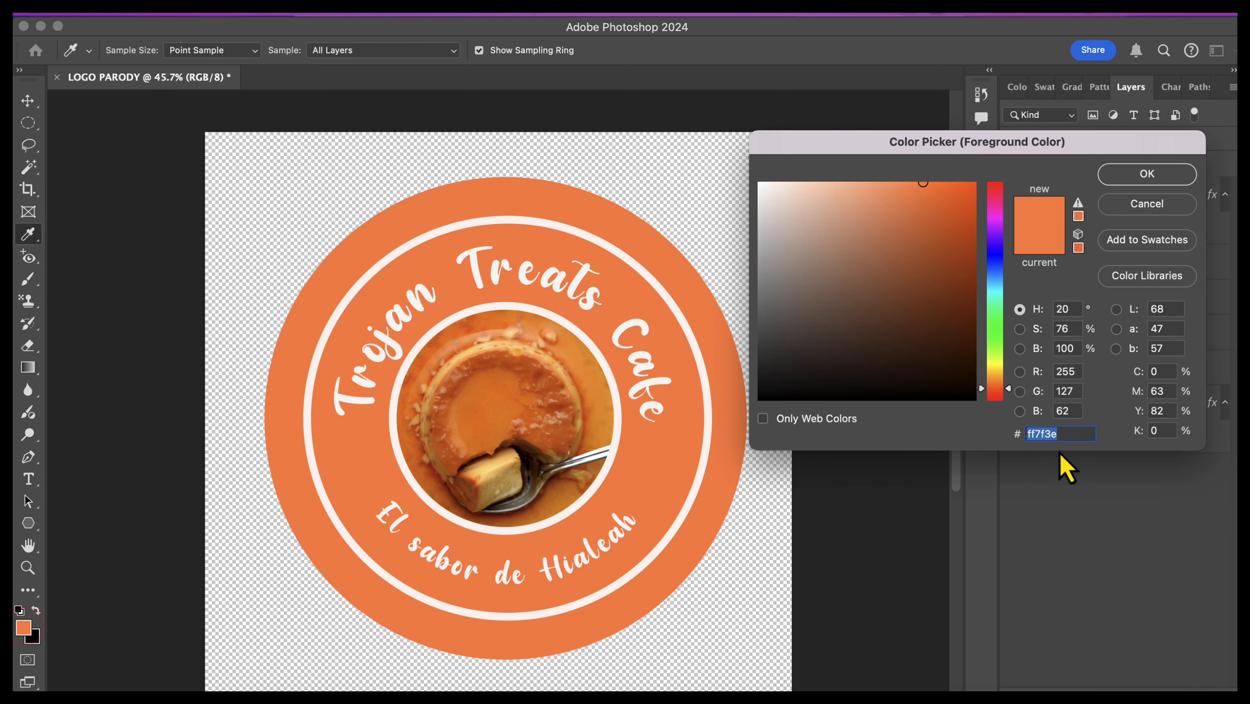
{"action": "left_click_drag", "start_coordinate": [1064, 434], "coordinate": [999, 434]}
{"action": "left_click", "coordinate": [1152, 177]}
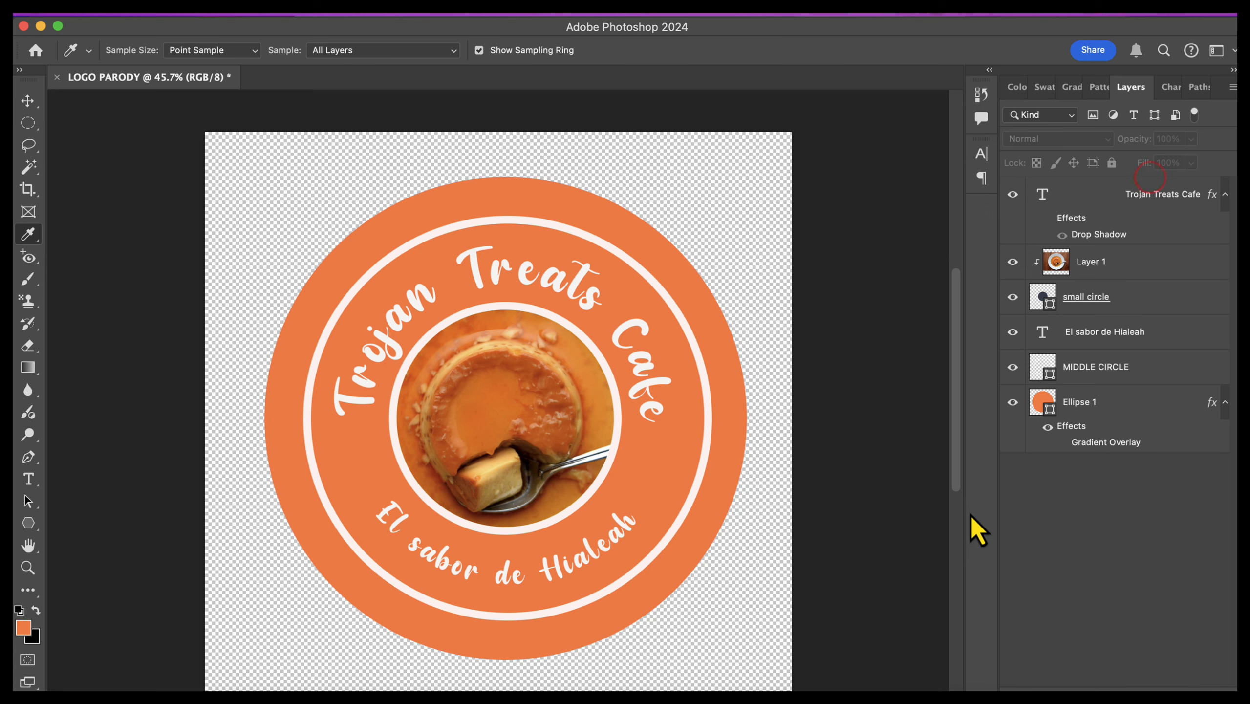
Step: Turn on the Ellipse 1 gradient overlay and set its starting color stop to ff7f3e
{"action": "left_click", "coordinate": [1062, 443]}
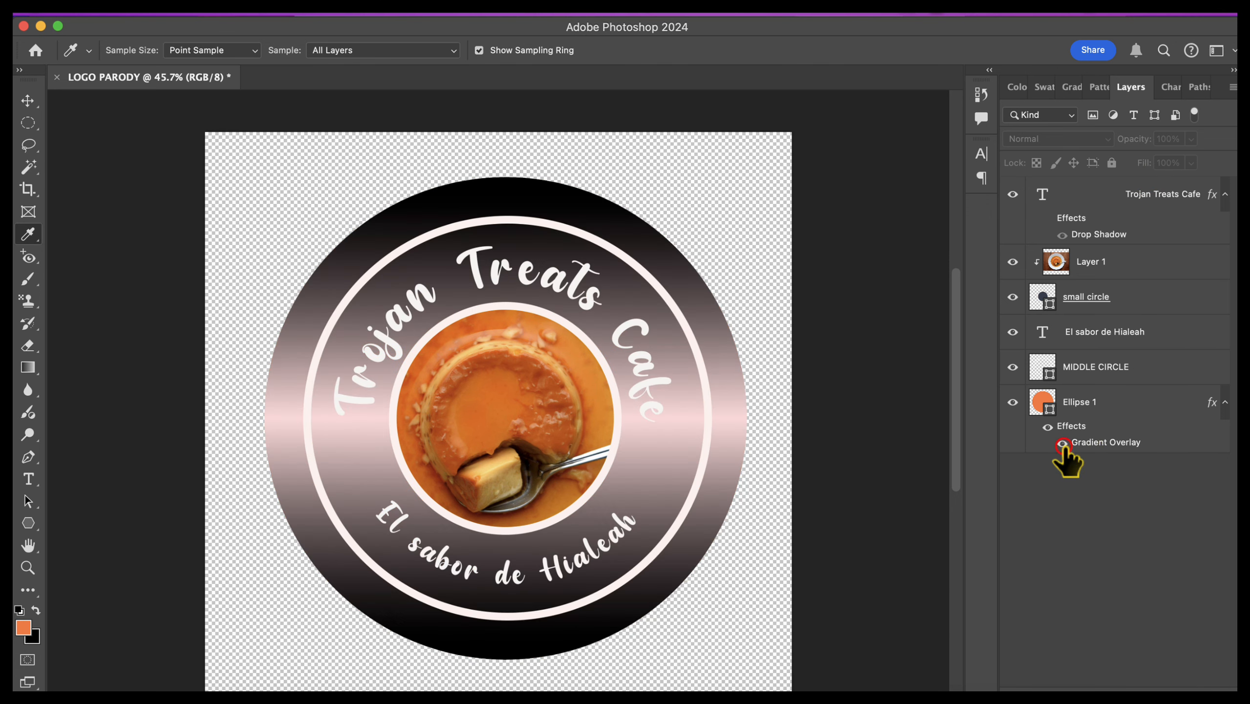
{"action": "left_click", "coordinate": [1113, 439]}
{"action": "double_click", "coordinate": [1113, 442]}
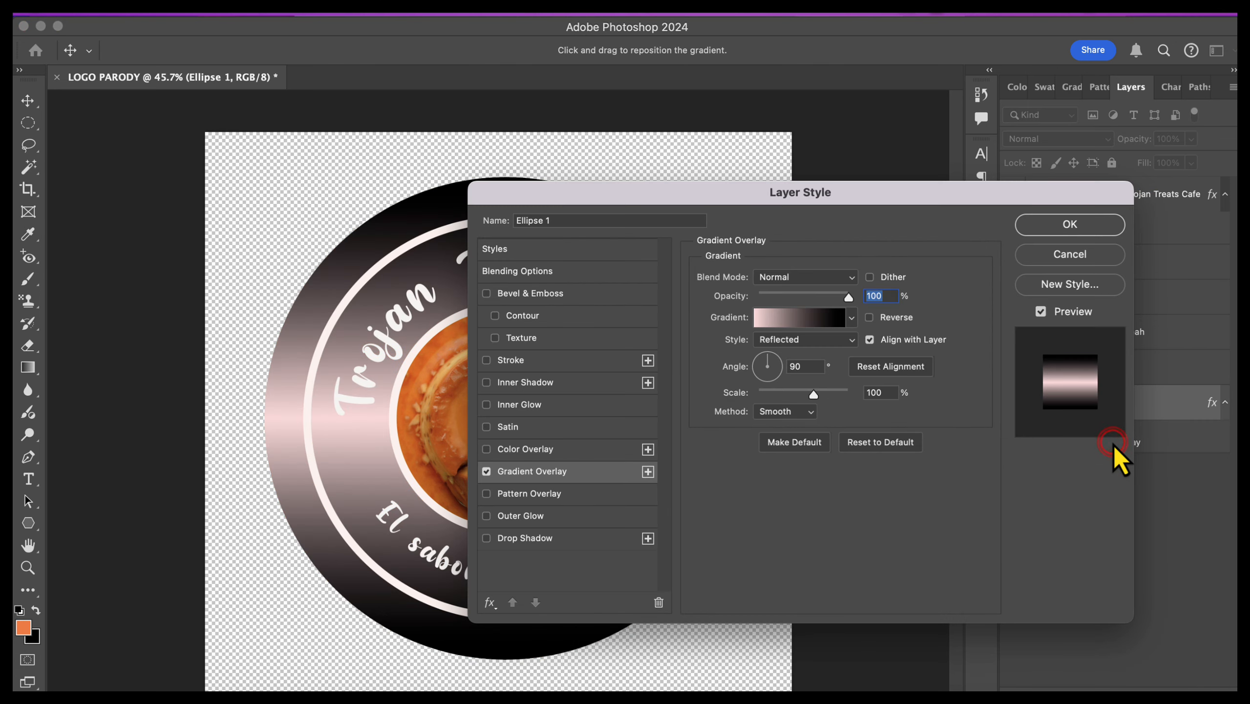
{"action": "left_click_drag", "start_coordinate": [839, 196], "coordinate": [1114, 200]}
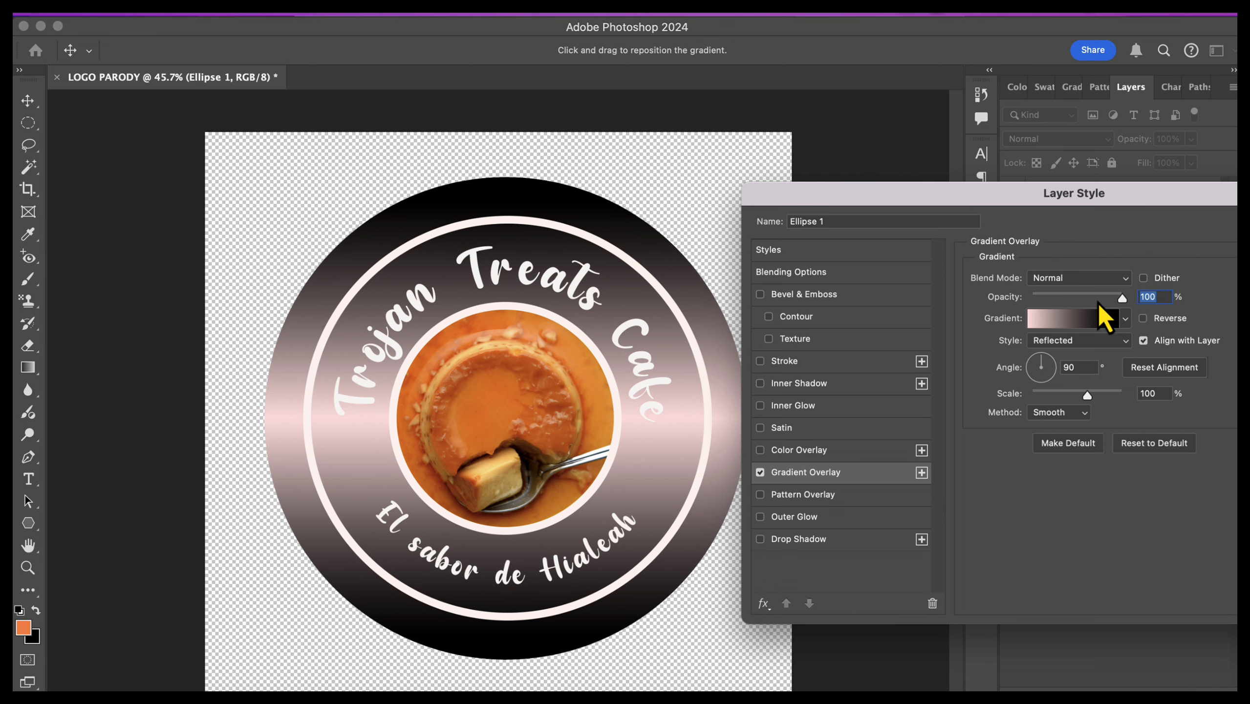
{"action": "left_click", "coordinate": [1084, 318]}
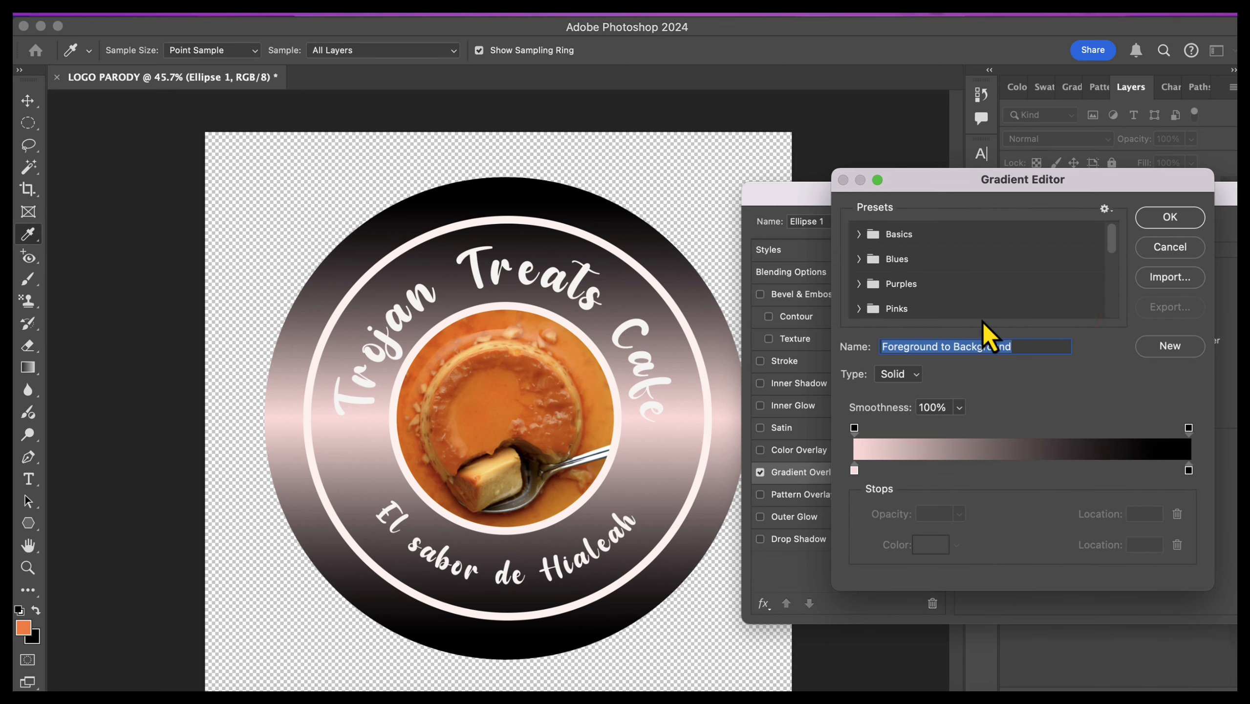
{"action": "double_click", "coordinate": [855, 470]}
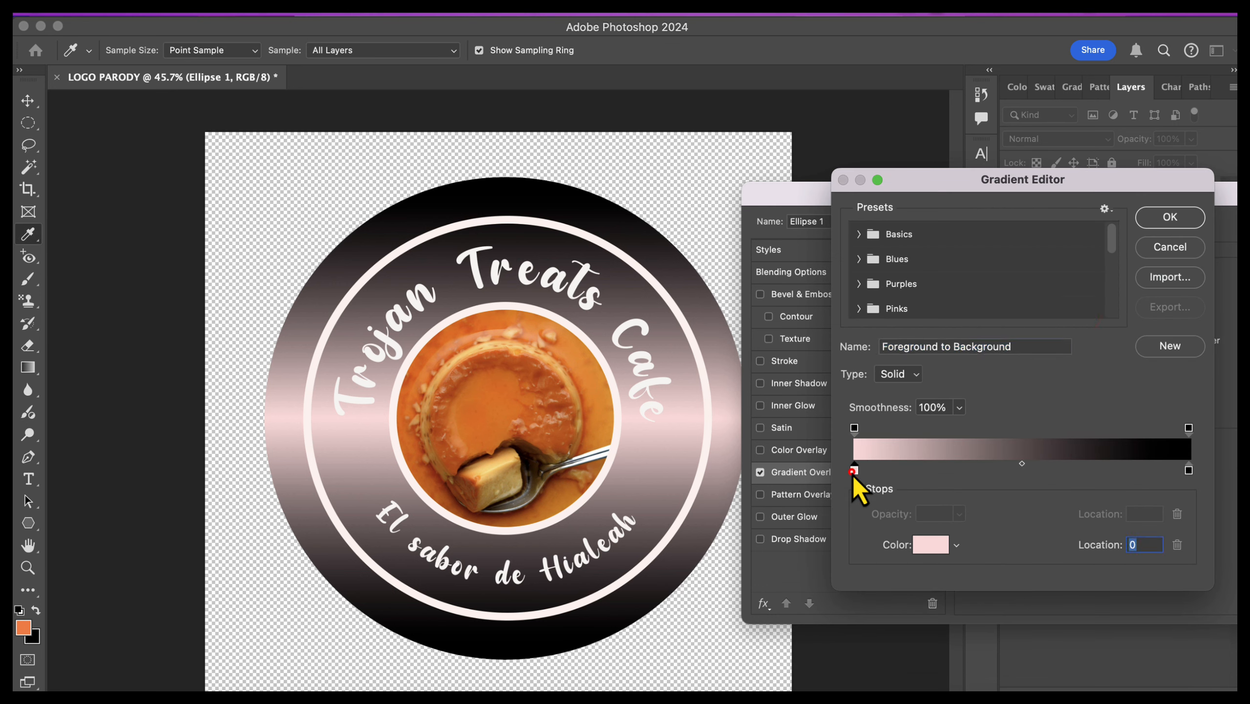
{"action": "key", "text": "super+v"}
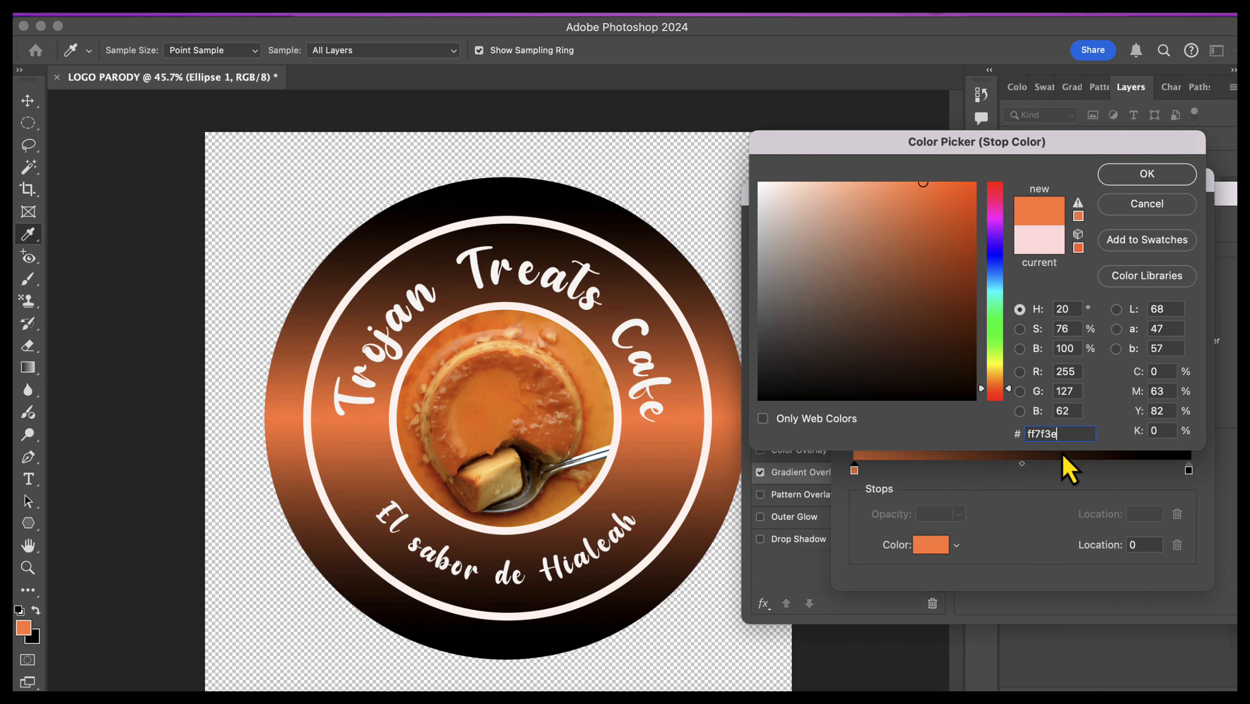
{"action": "left_click", "coordinate": [1147, 174]}
Step: Set the gradient's ending color stop to a dark orange sampled from the flan photo and accept the gradient
{"action": "double_click", "coordinate": [1189, 470]}
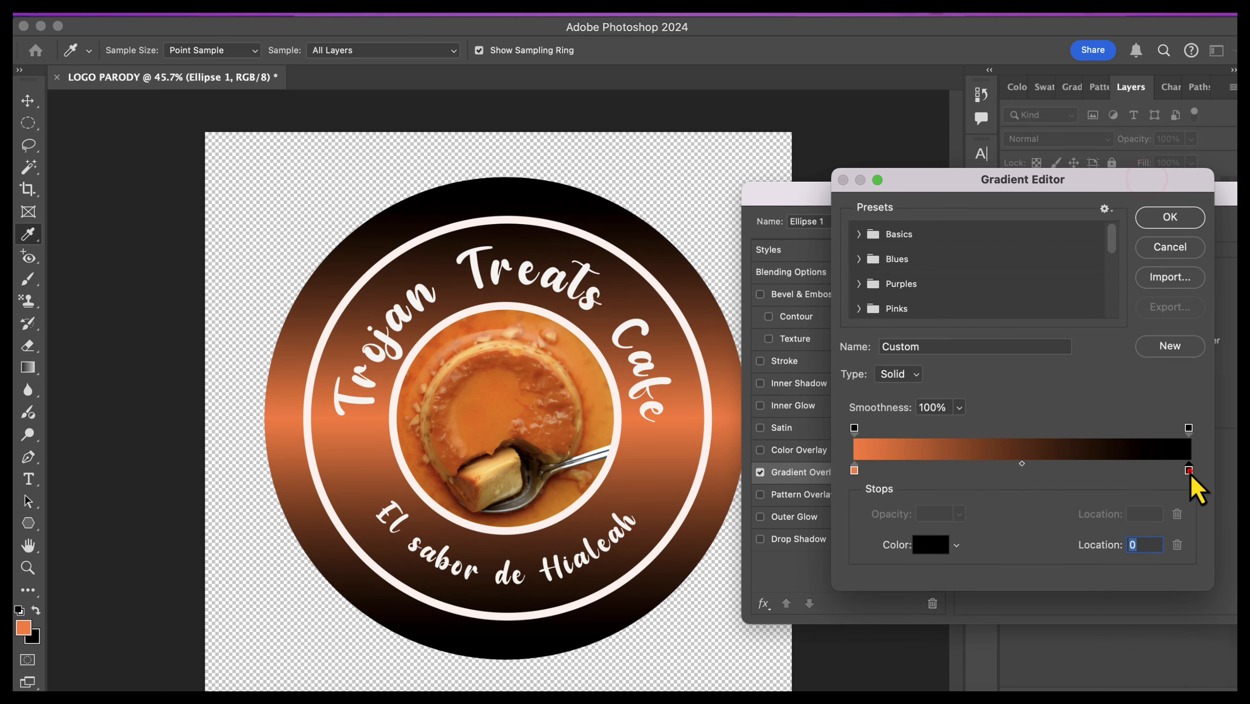
{"action": "left_click", "coordinate": [553, 387]}
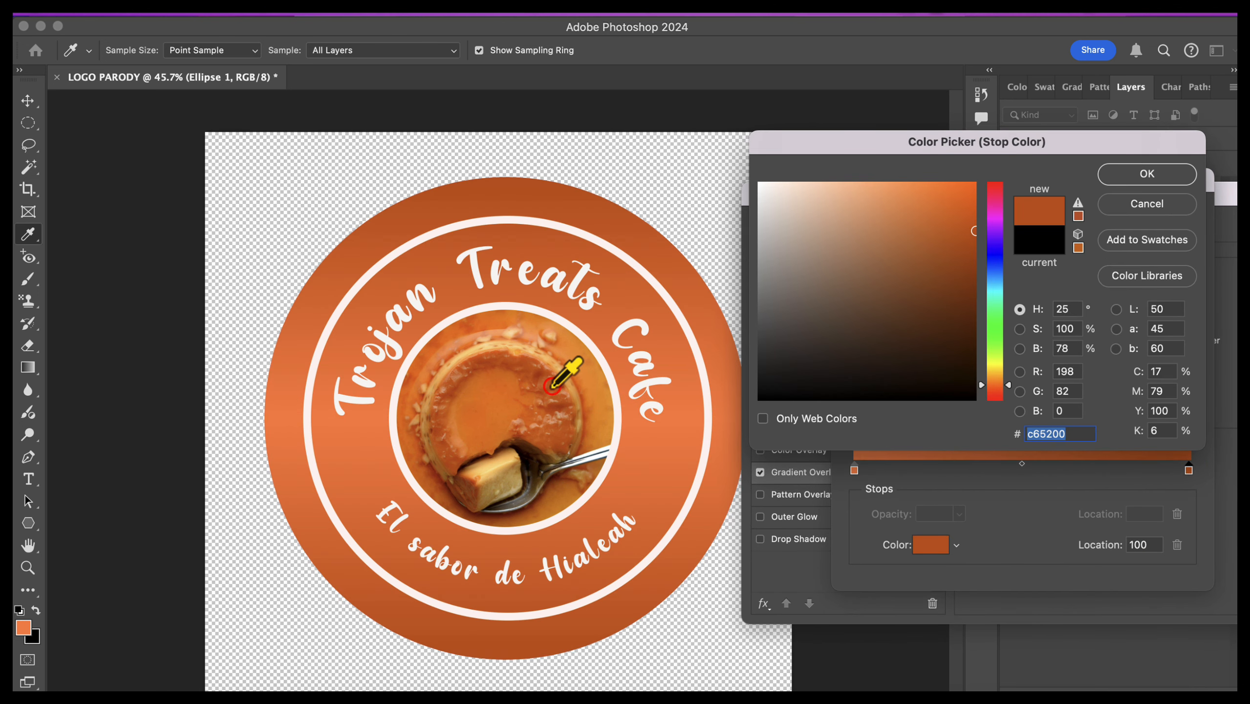
{"action": "left_click", "coordinate": [556, 424]}
{"action": "left_click", "coordinate": [1153, 184]}
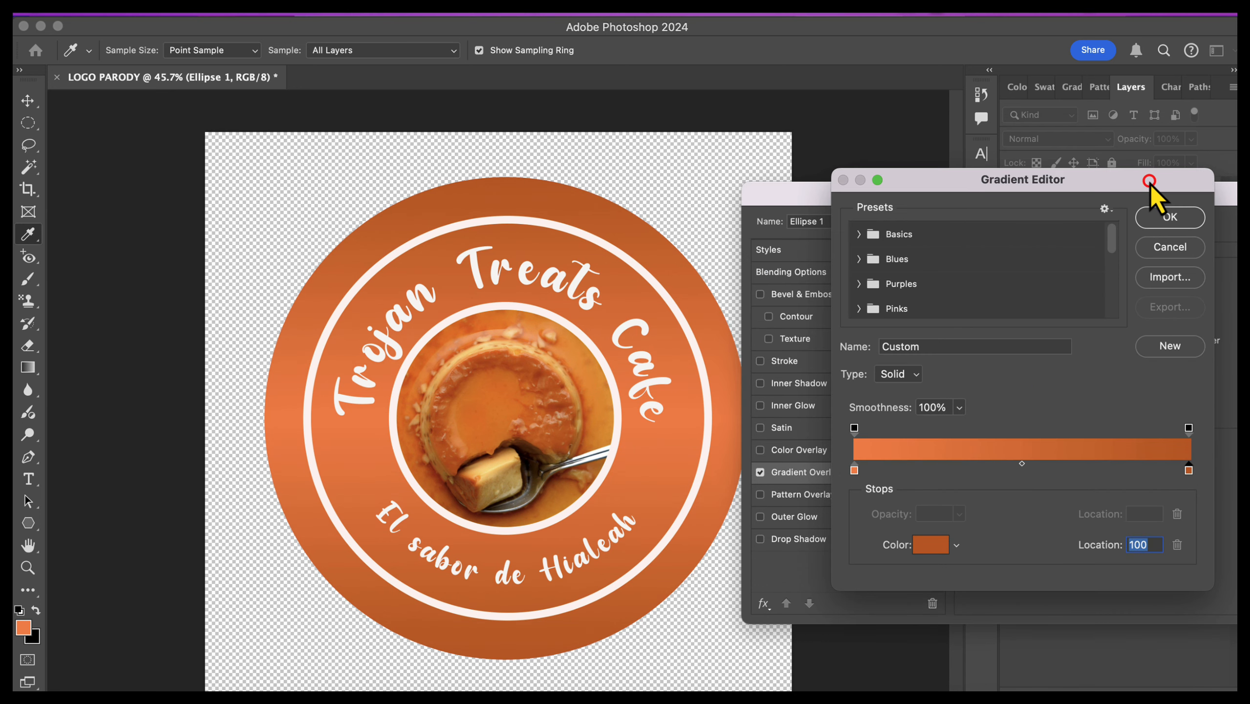
{"action": "key", "text": "Return"}
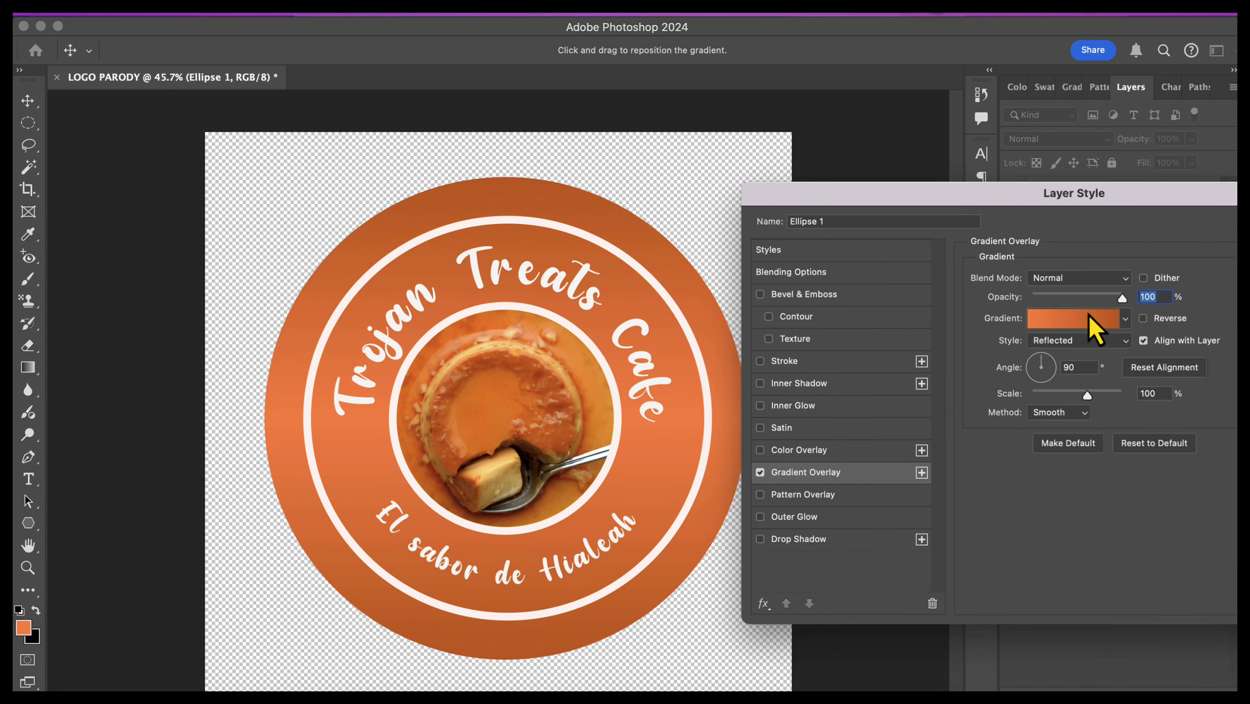
Step: Try the Linear, Radial, Angle and Diamond styles for the outer circle's gradient overlay
{"action": "left_click", "coordinate": [1090, 346]}
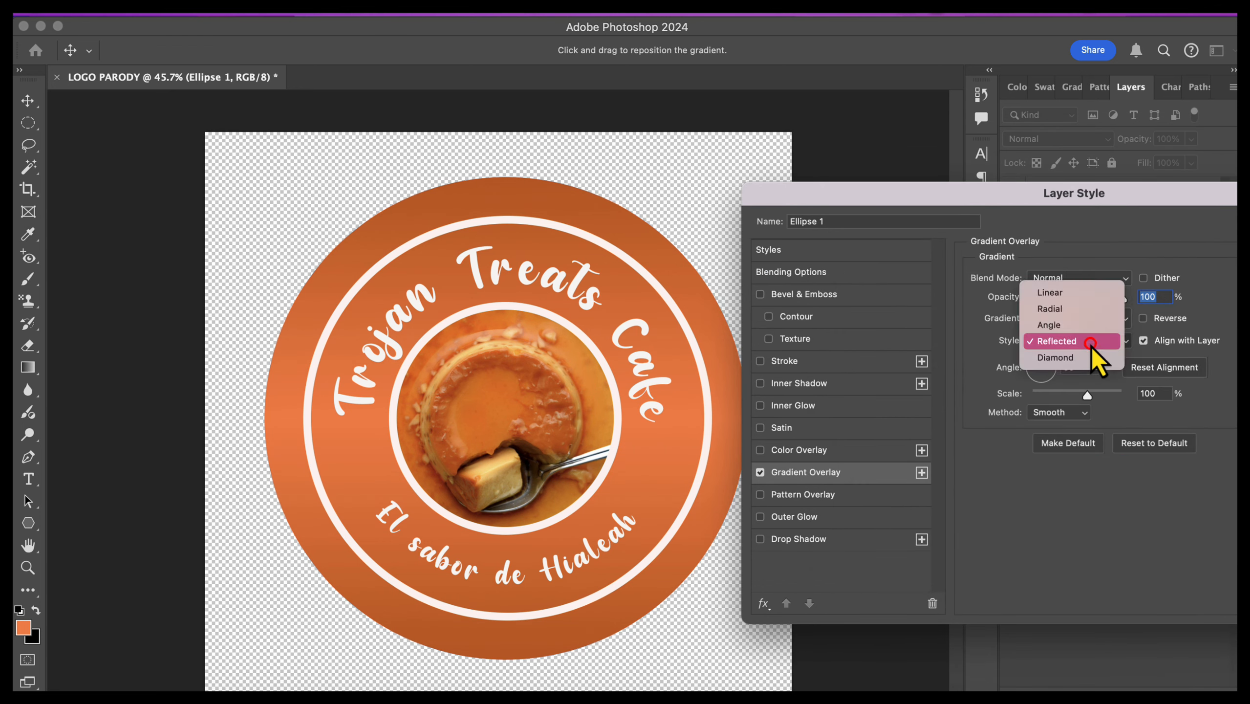
{"action": "left_click", "coordinate": [1059, 296]}
{"action": "left_click", "coordinate": [1120, 342]}
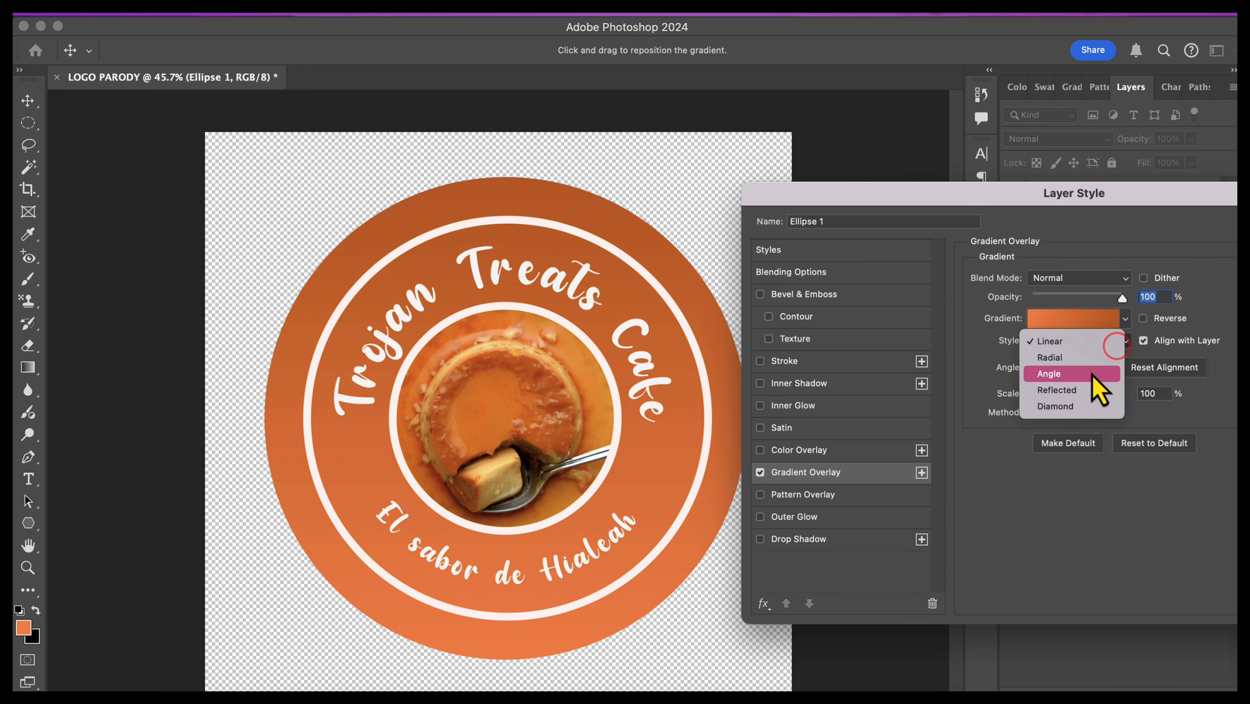
{"action": "left_click", "coordinate": [1087, 363]}
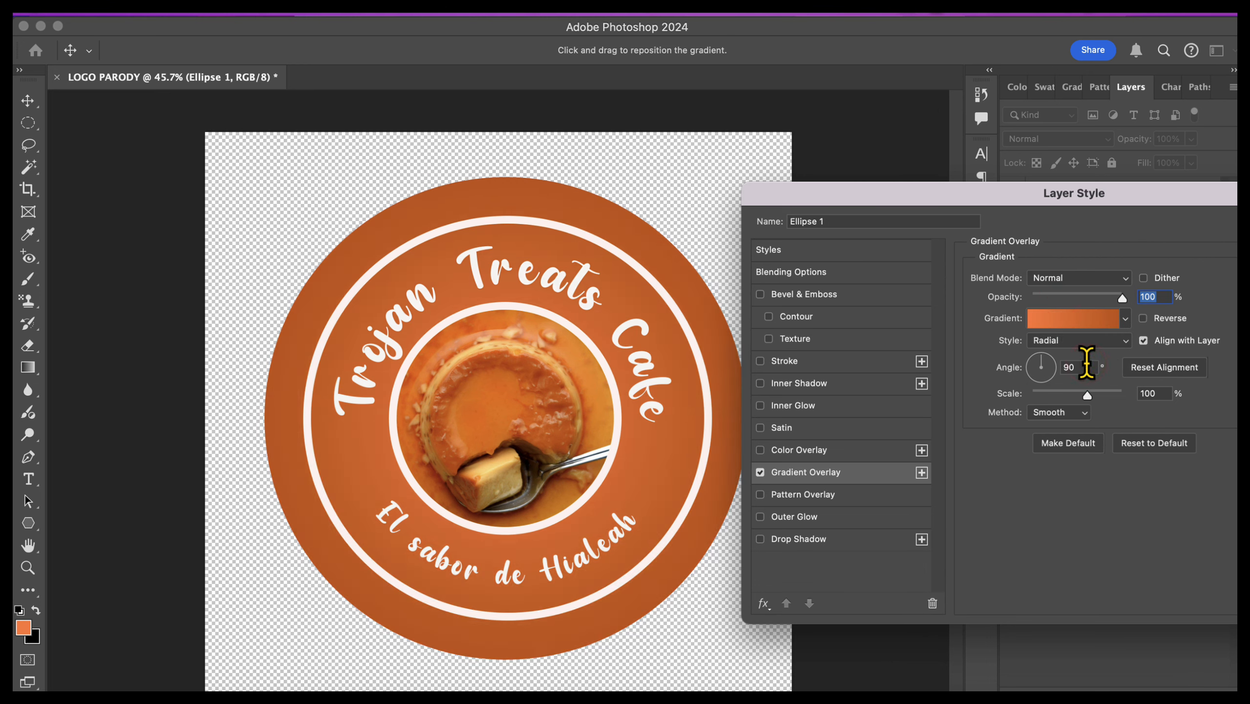
{"action": "left_click", "coordinate": [1082, 343]}
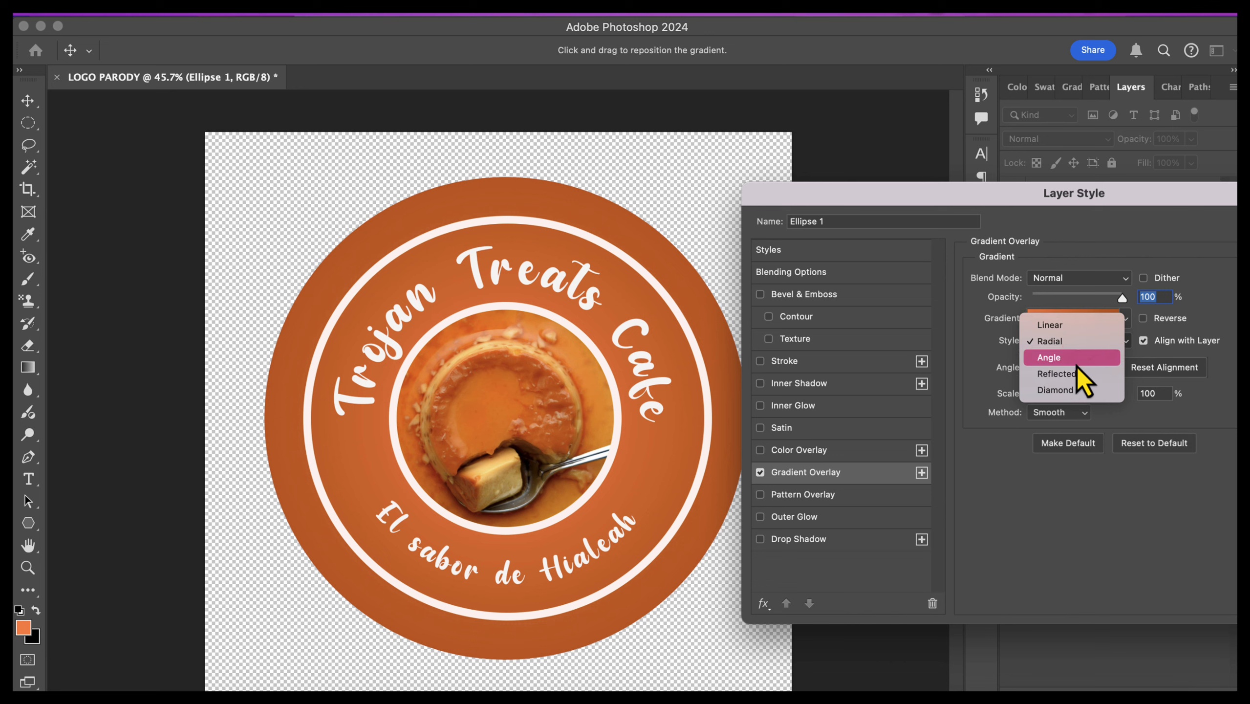
{"action": "left_click", "coordinate": [1078, 359]}
{"action": "left_click", "coordinate": [1077, 339]}
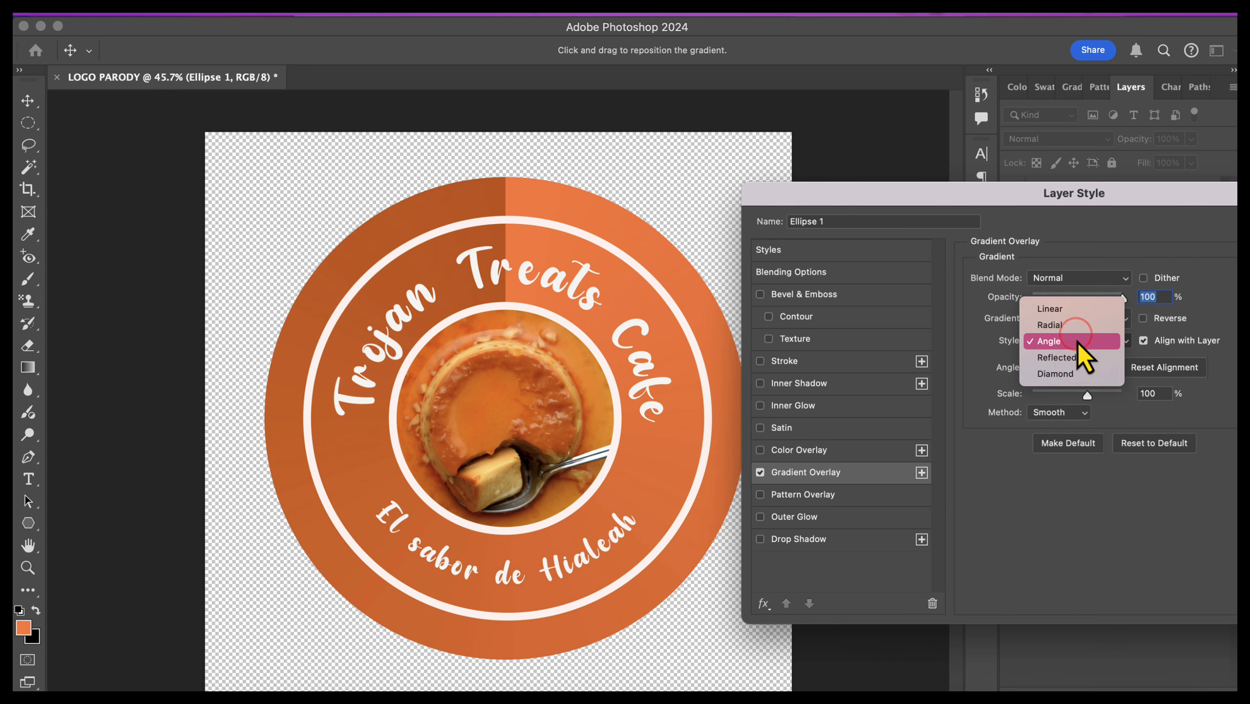
{"action": "left_click", "coordinate": [1079, 373]}
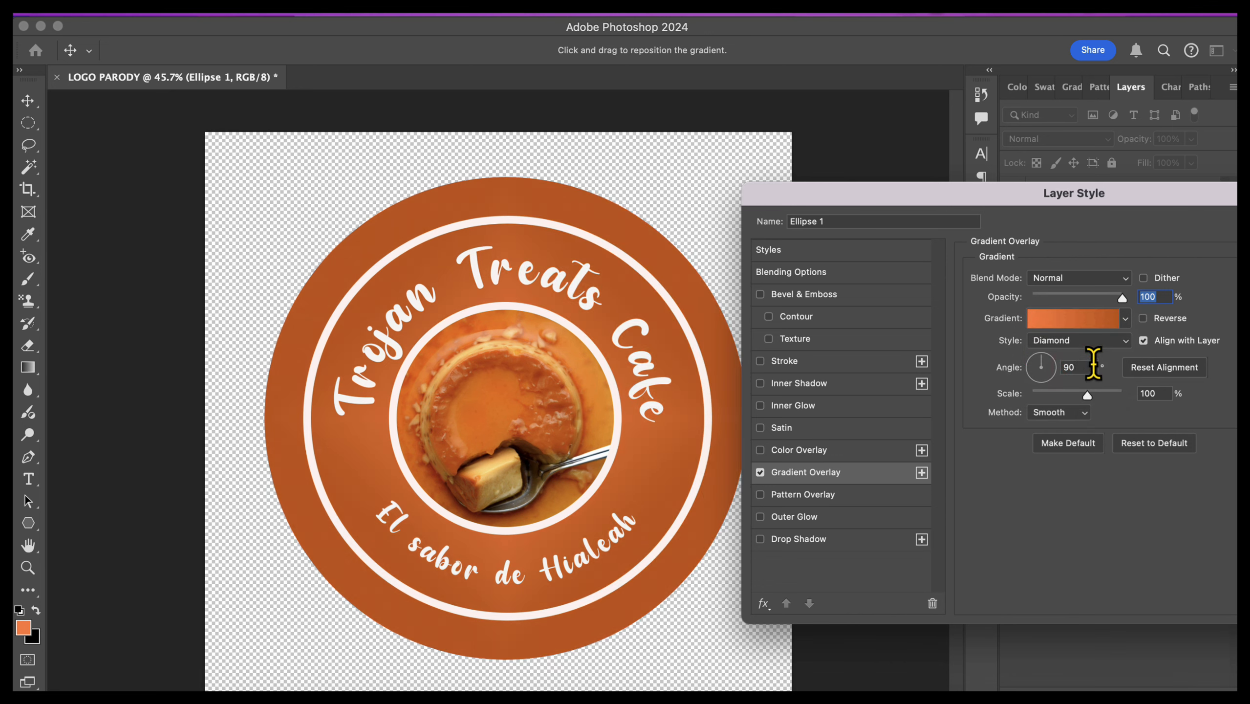
{"action": "left_click", "coordinate": [1075, 340]}
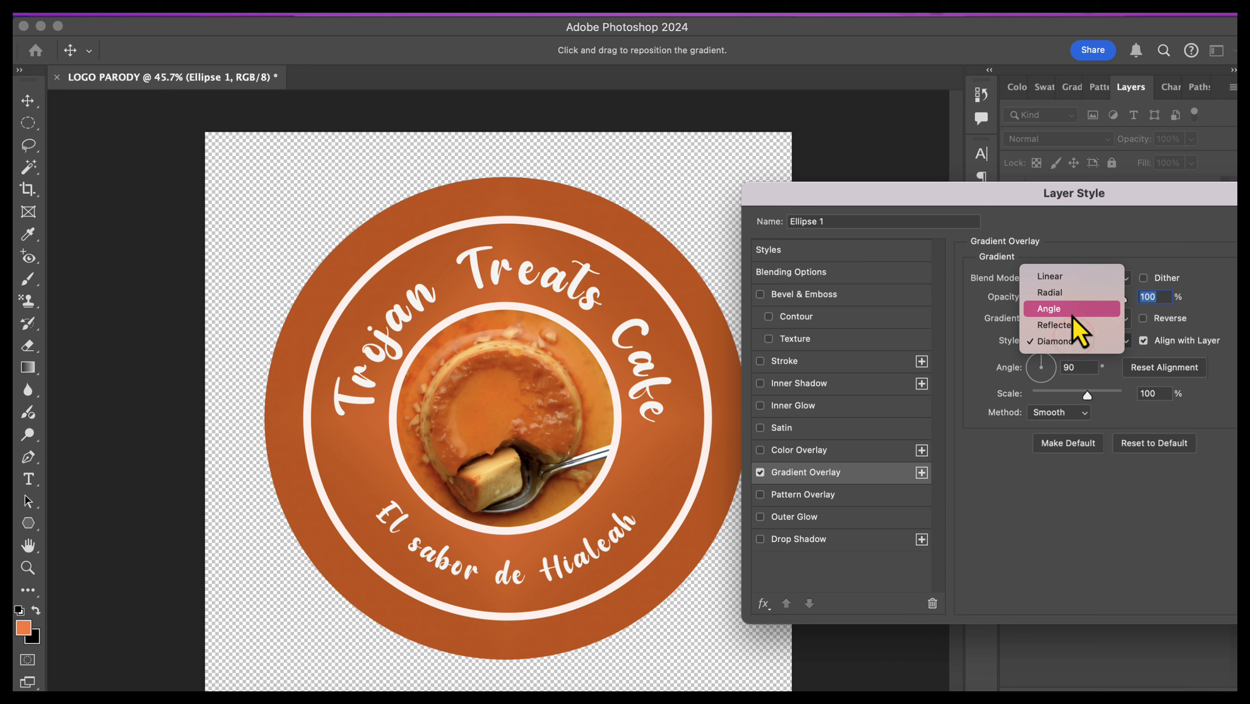
{"action": "left_click", "coordinate": [1072, 315]}
{"action": "left_click", "coordinate": [1074, 339]}
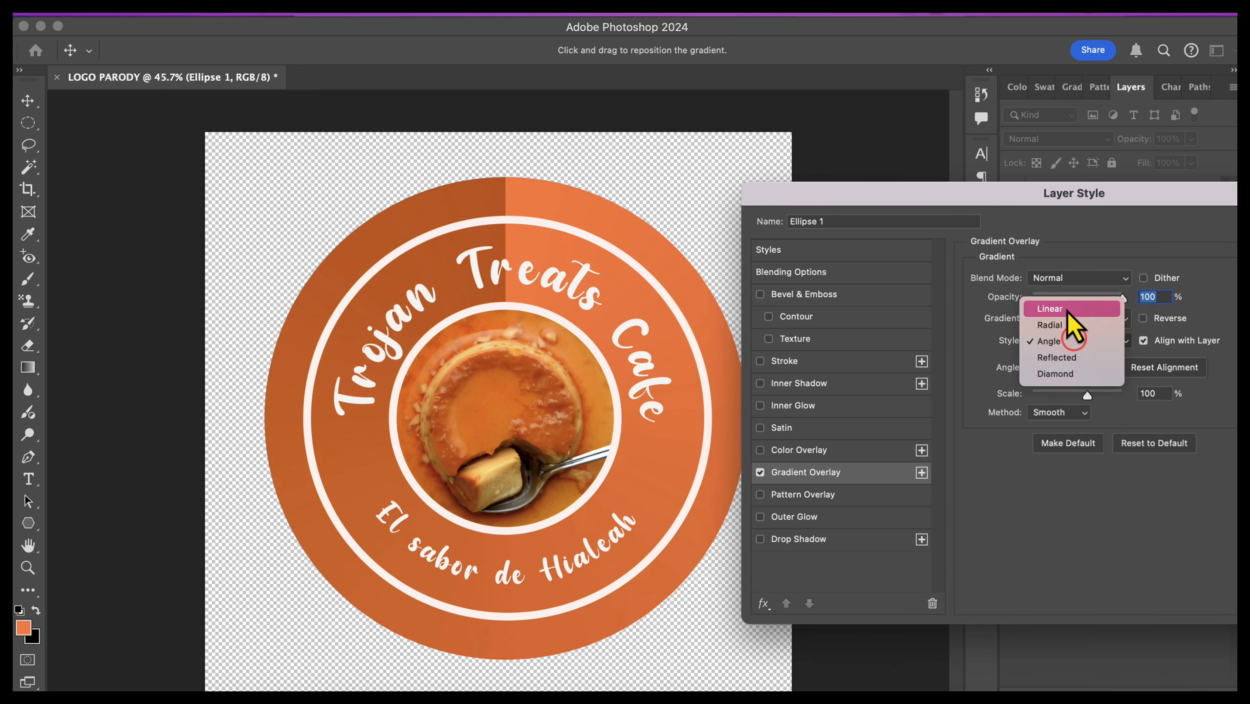
{"action": "left_click", "coordinate": [1066, 324]}
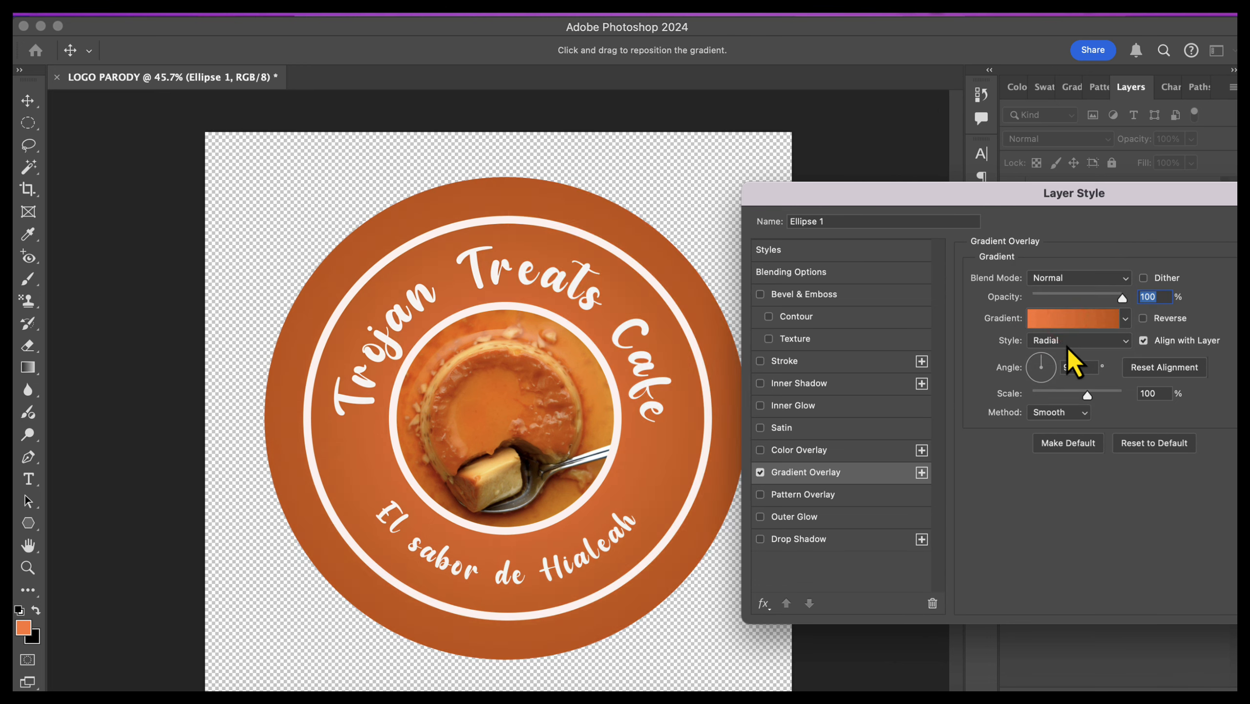
Step: Set the gradient overlay to Linear style with a scale of 129% and an angle of -90 degrees
{"action": "left_click", "coordinate": [1067, 345]}
{"action": "left_click", "coordinate": [1069, 325]}
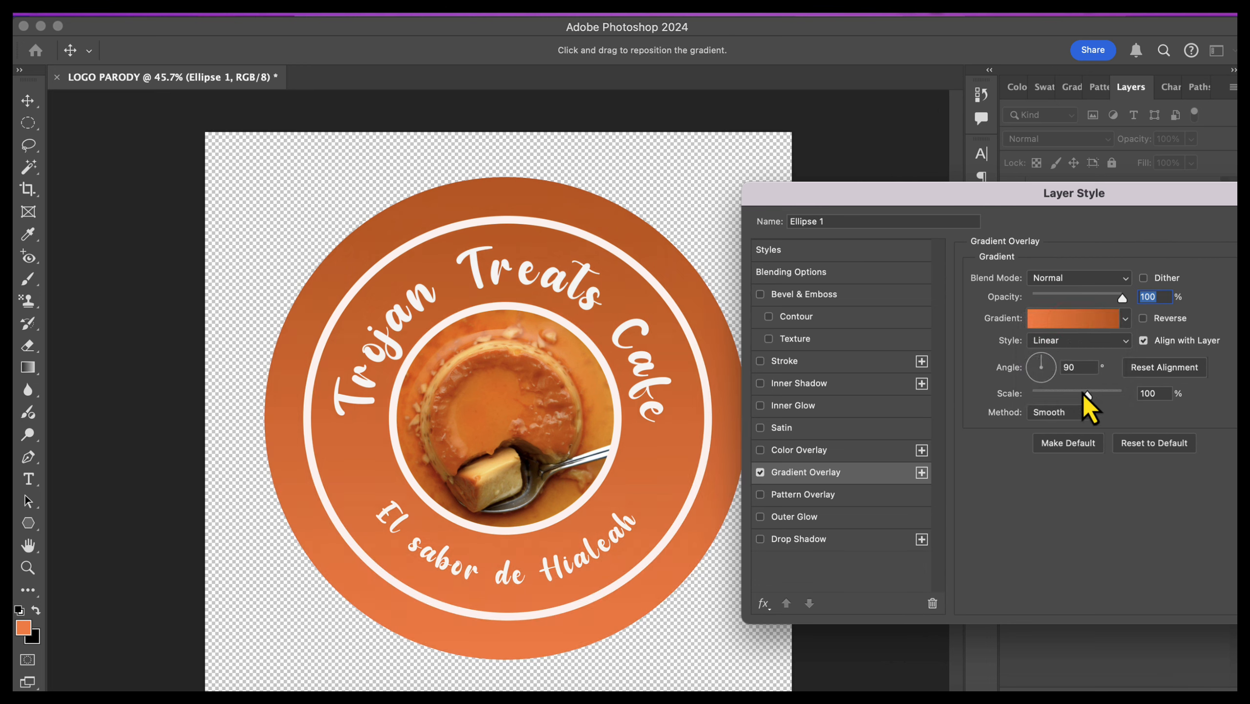
{"action": "mouse_move", "coordinate": [1088, 395]}
{"action": "left_mouse_down"}
{"action": "mouse_move", "coordinate": [1044, 401]}
{"action": "mouse_move", "coordinate": [1108, 400]}
{"action": "left_mouse_up"}
{"action": "left_click", "coordinate": [1041, 376]}
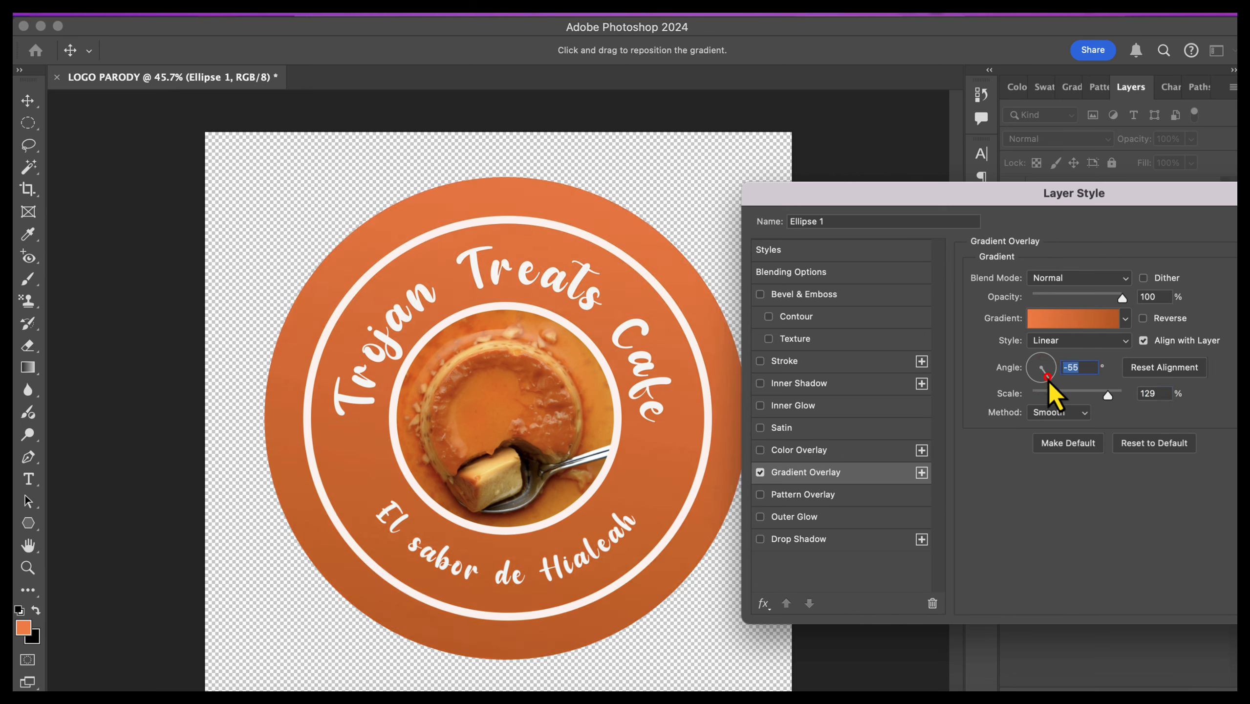
{"action": "left_click_drag", "start_coordinate": [1048, 378], "coordinate": [1043, 379]}
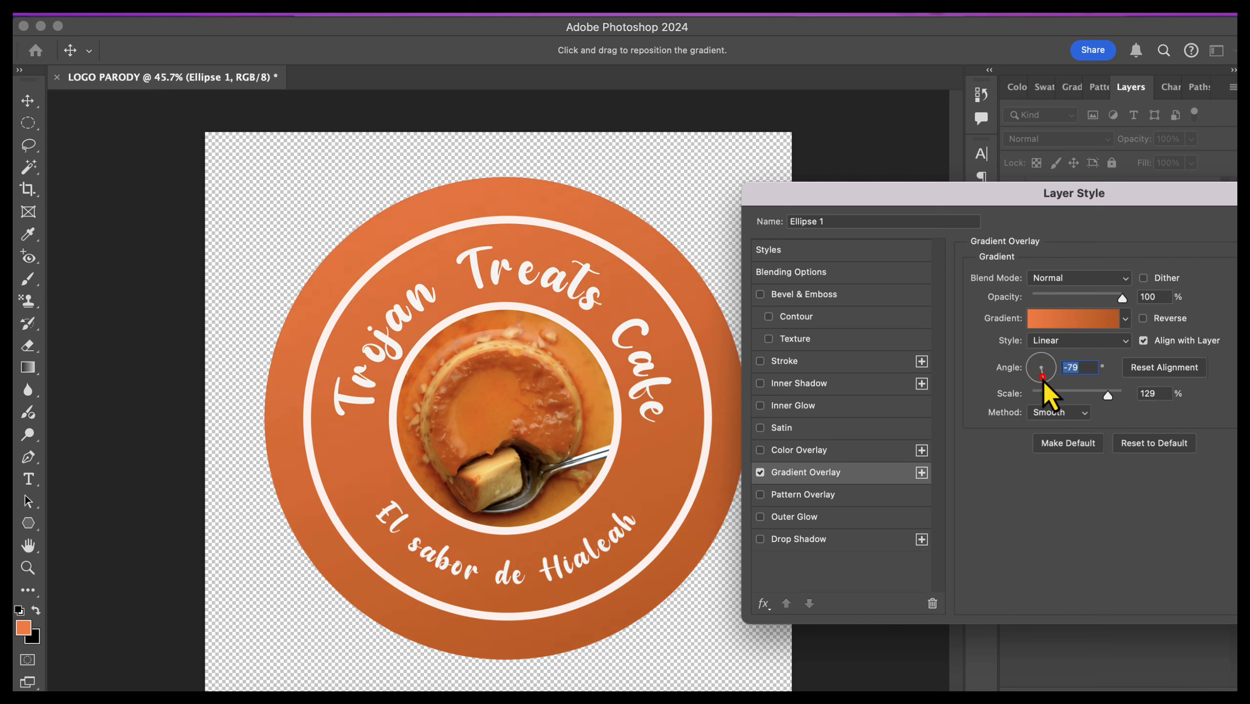
{"action": "type", "text": "-90"}
Step: Add a drop shadow to the outer circle with a distance of 28 px and a size of 51 px
{"action": "left_click", "coordinate": [761, 540]}
{"action": "left_click", "coordinate": [818, 544]}
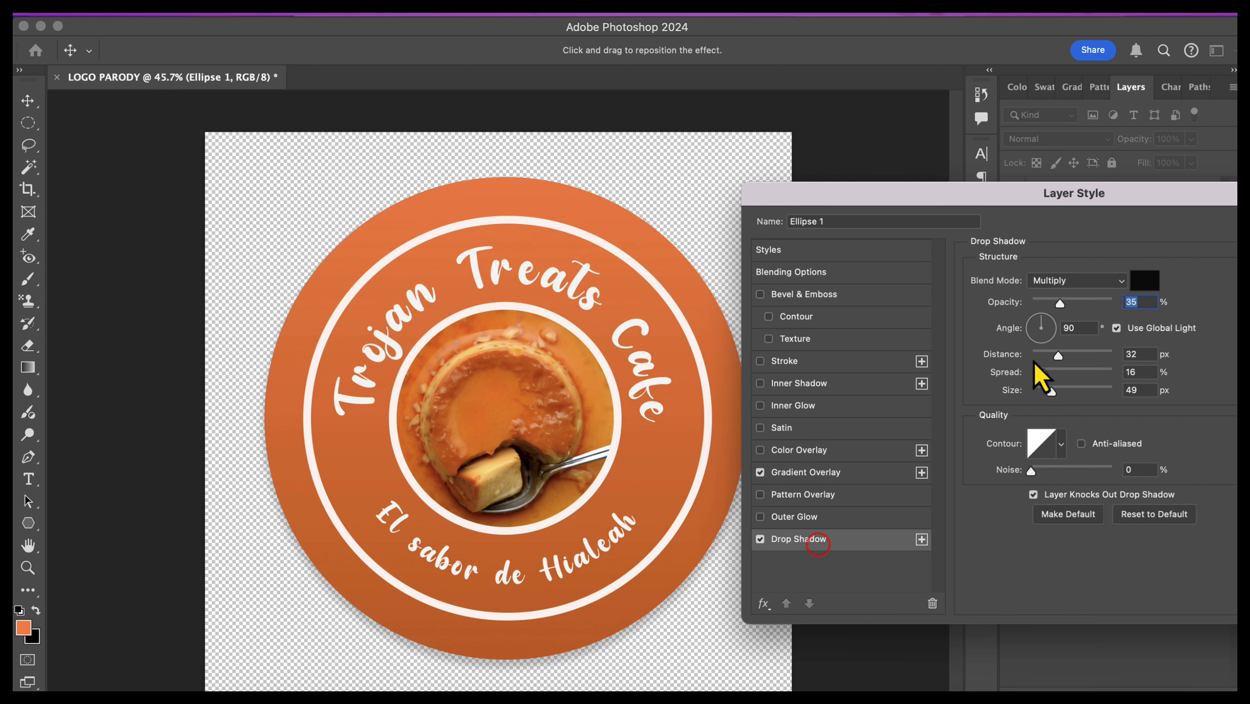
{"action": "left_click_drag", "start_coordinate": [1058, 356], "coordinate": [1094, 363]}
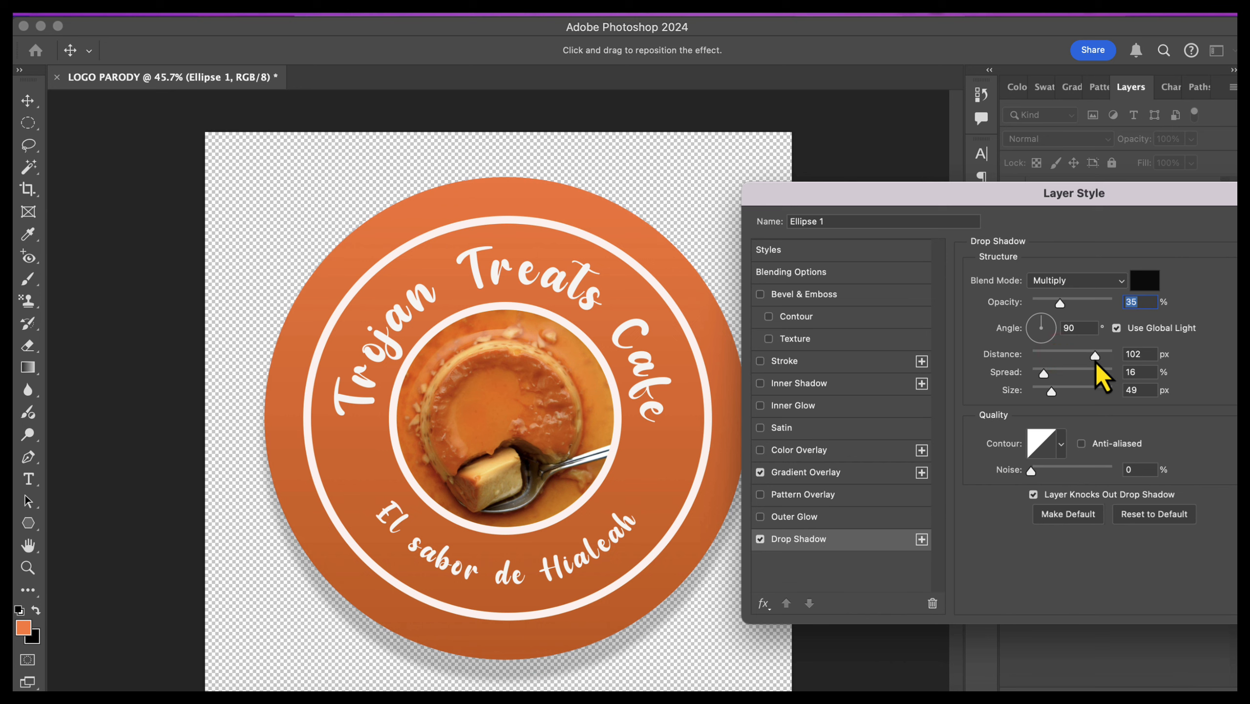
{"action": "left_click", "coordinate": [1053, 394]}
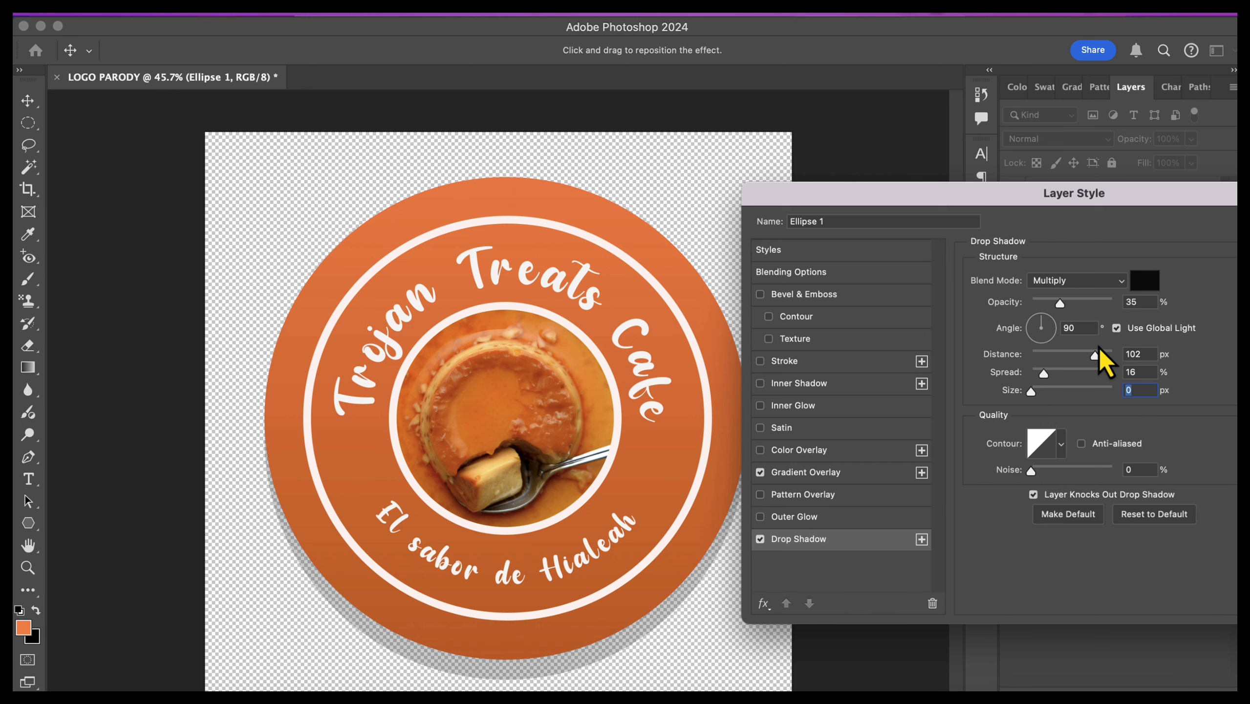
{"action": "left_click_drag", "start_coordinate": [1060, 360], "coordinate": [1049, 359]}
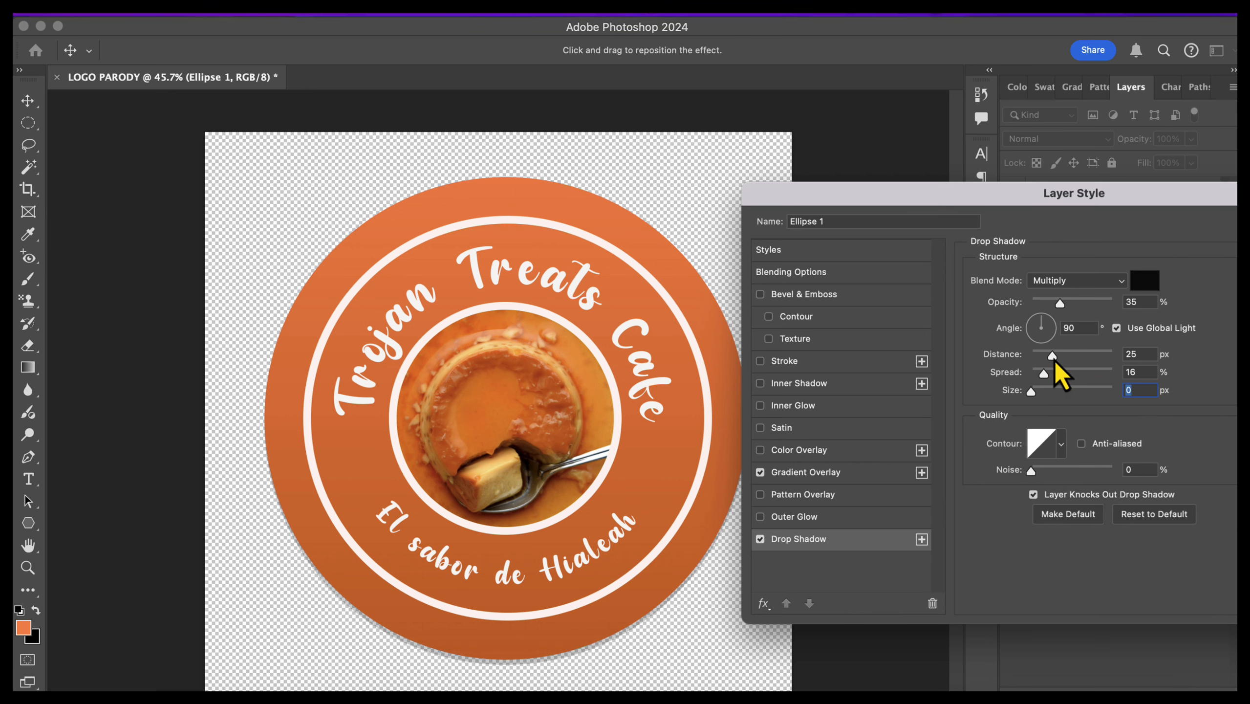
{"action": "left_click_drag", "start_coordinate": [1055, 359], "coordinate": [1052, 394]}
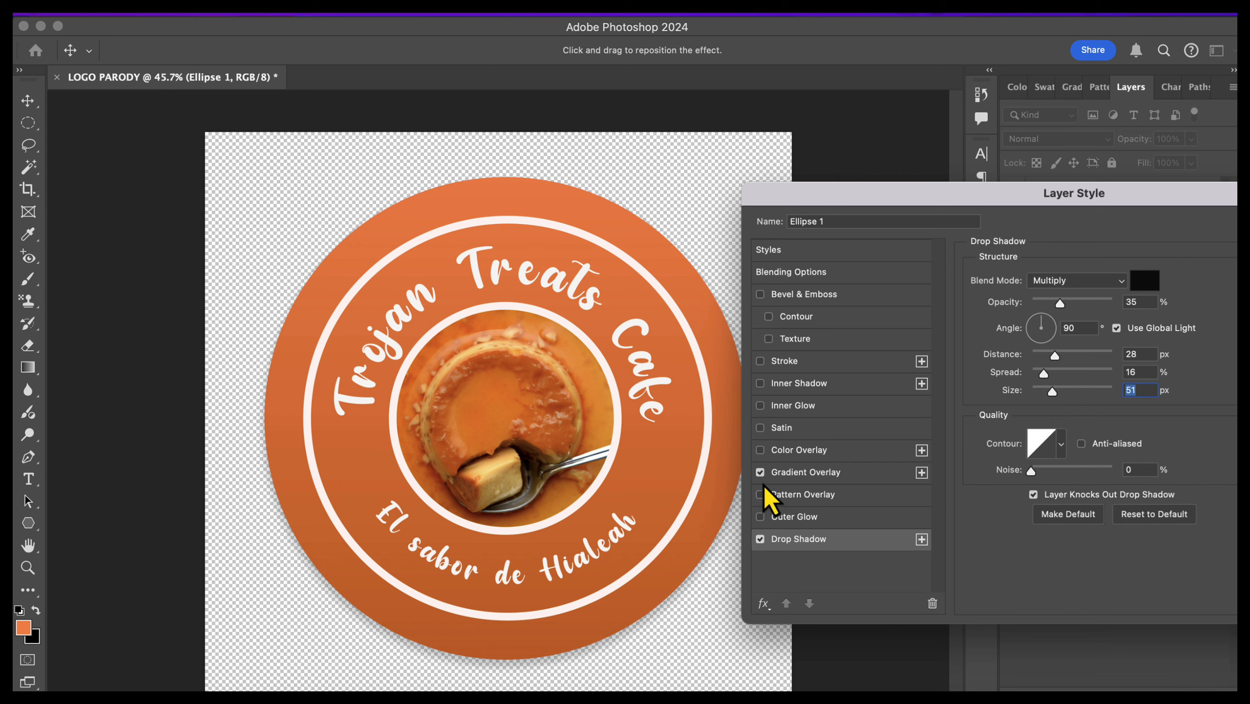
Step: Add a stroke to the outer circle in the off-white color sampled from the logo's white ring
{"action": "left_click", "coordinate": [761, 361]}
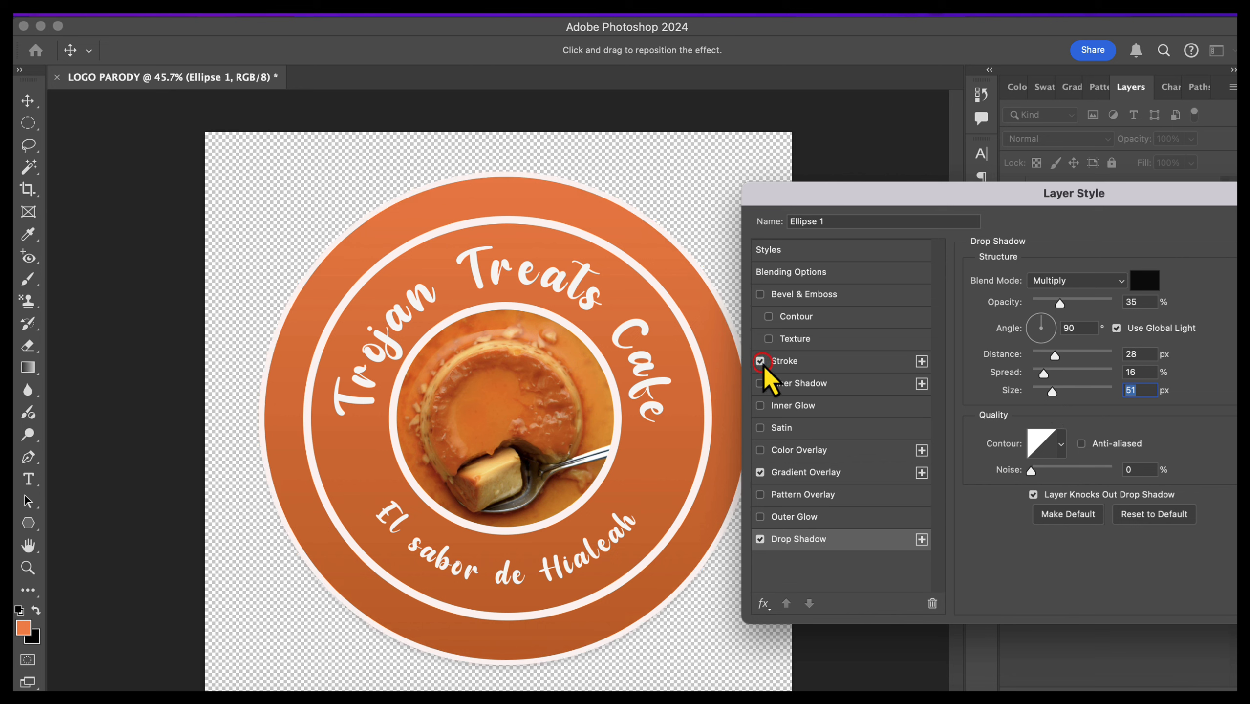
{"action": "left_click", "coordinate": [803, 365]}
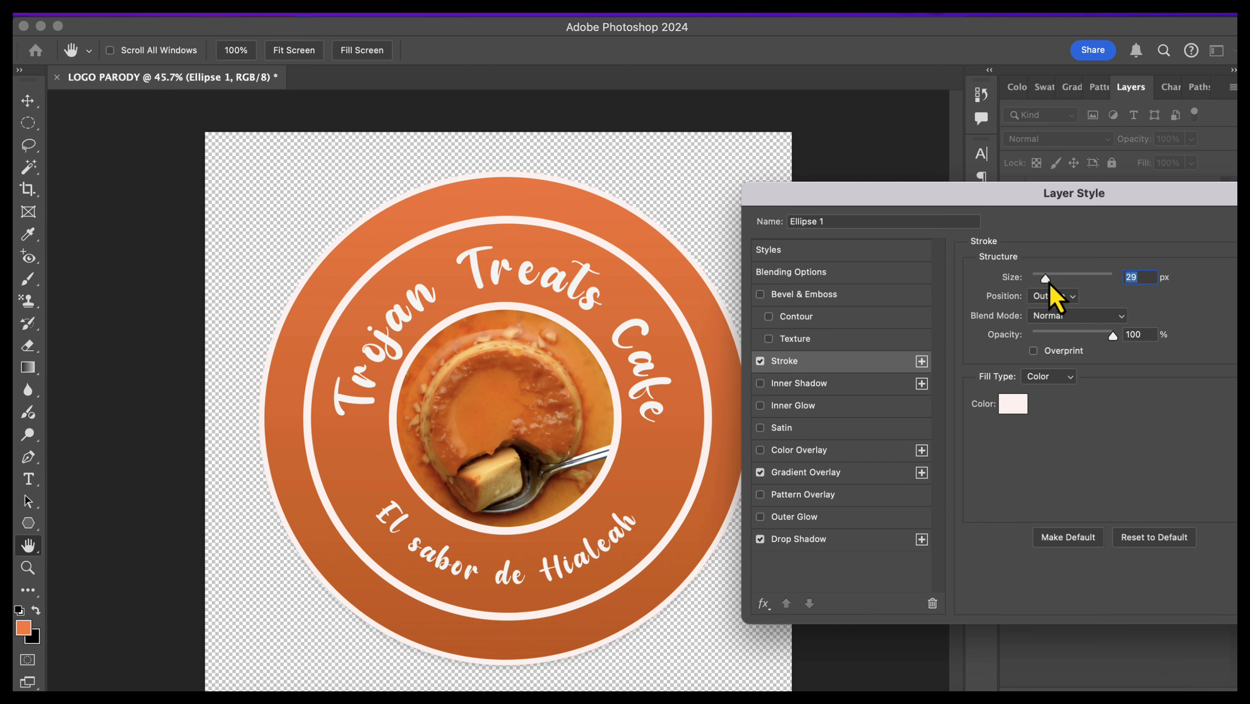
{"action": "left_click", "coordinate": [1013, 403]}
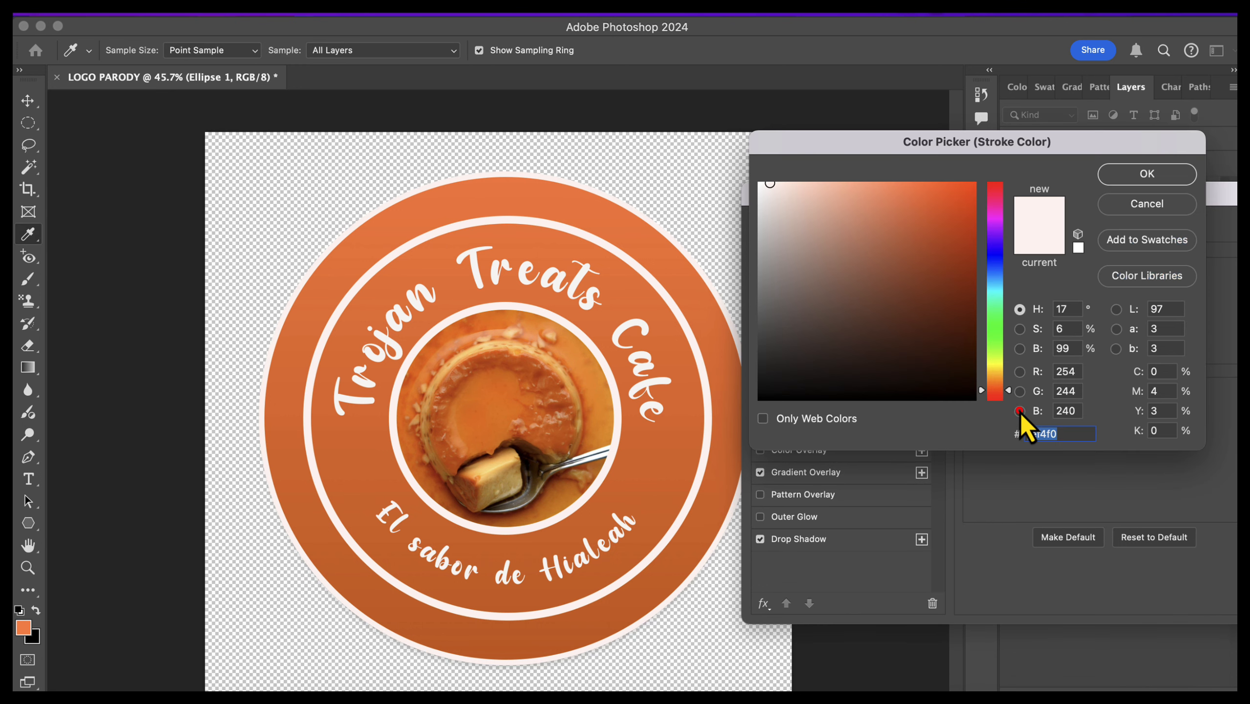
{"action": "left_click", "coordinate": [606, 369]}
{"action": "left_click", "coordinate": [1117, 180]}
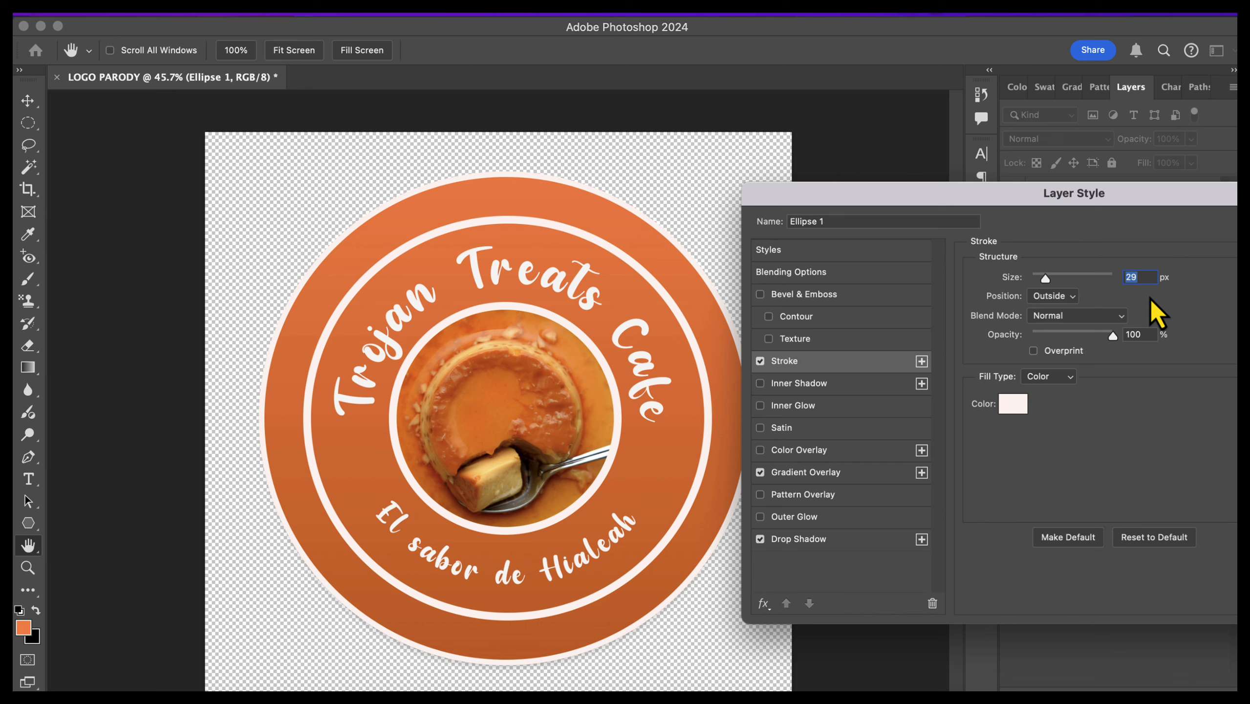
Step: Set the outer circle's stroke size to 35 px and accept the layer style
{"action": "type", "text": "34"}
{"action": "key", "text": "BackSpace"}
{"action": "type", "text": "5"}
{"action": "left_click_drag", "start_coordinate": [1210, 201], "coordinate": [1114, 210]}
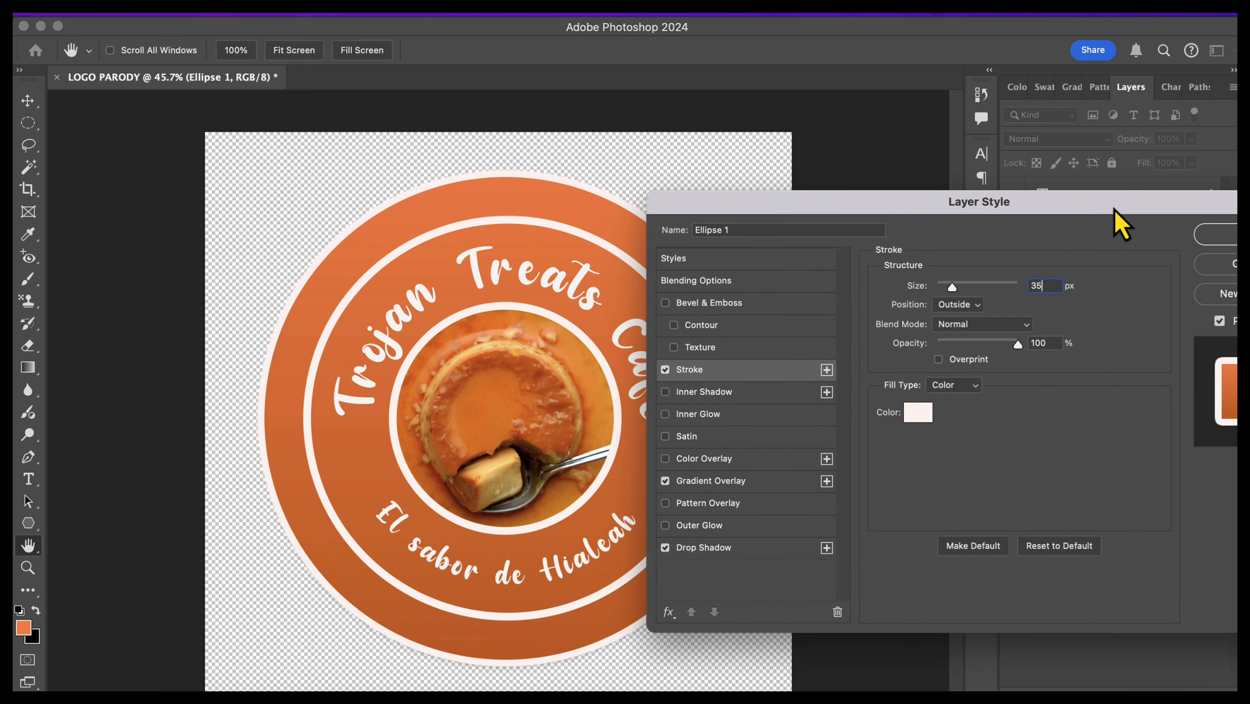
{"action": "left_click", "coordinate": [1215, 236]}
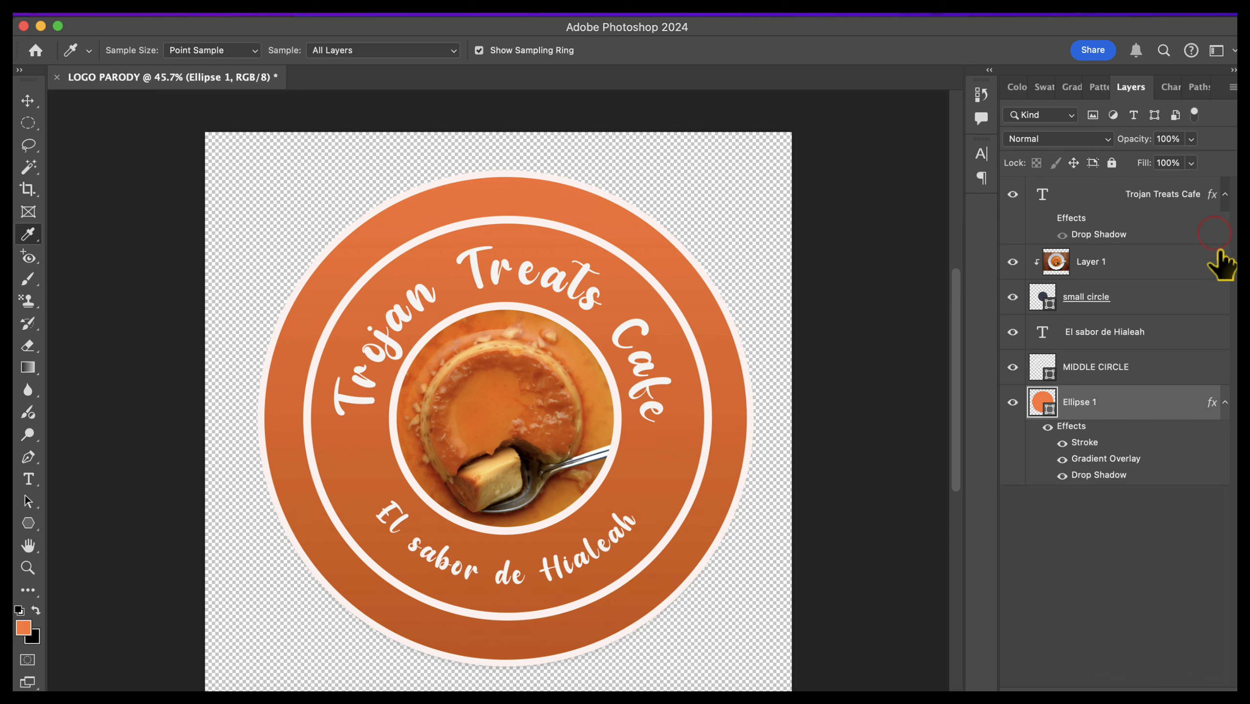
Step: Turn the Trojan Treats Cafe text's effects back on and set its drop shadow distance to 12 px
{"action": "left_click", "coordinate": [1121, 378]}
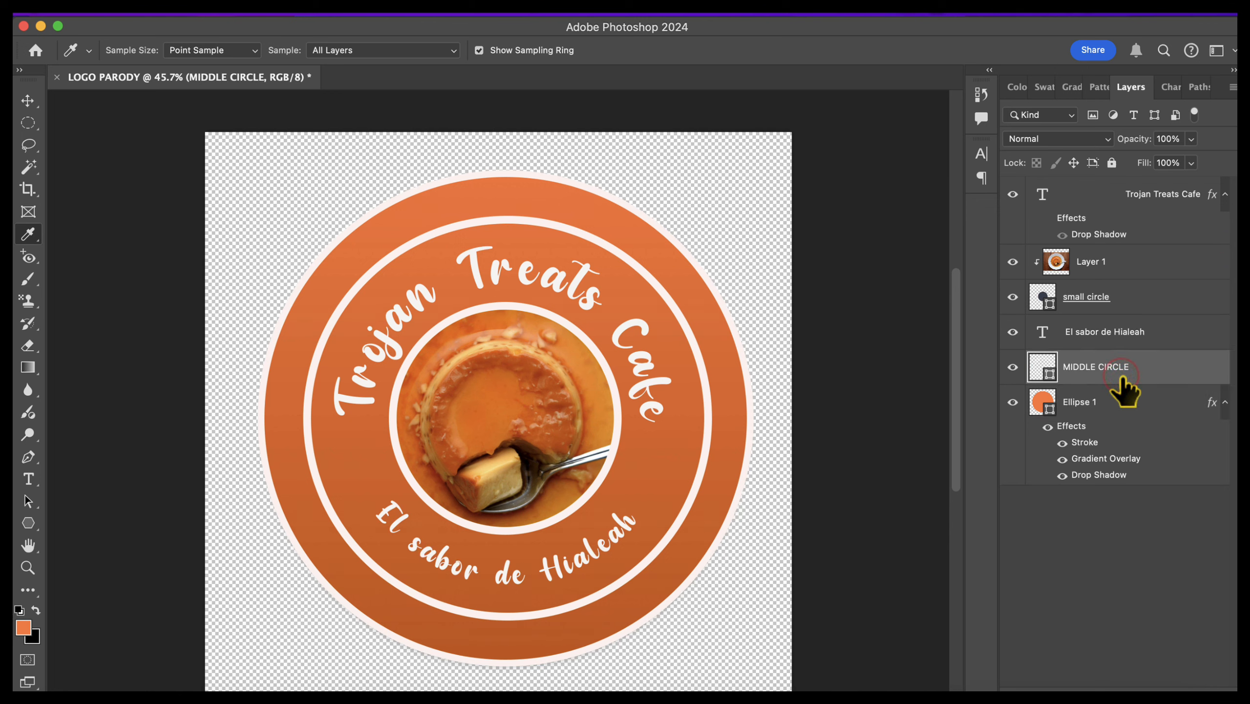
{"action": "left_click", "coordinate": [1159, 192]}
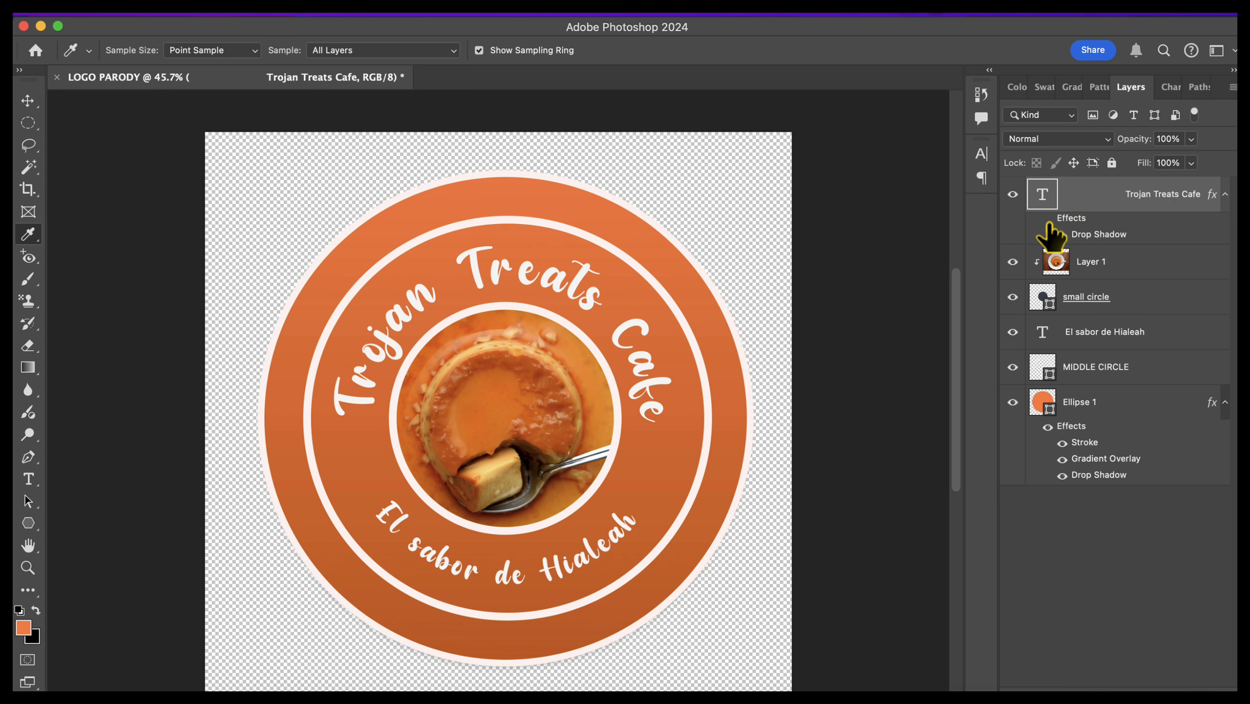
{"action": "left_click", "coordinate": [1047, 218]}
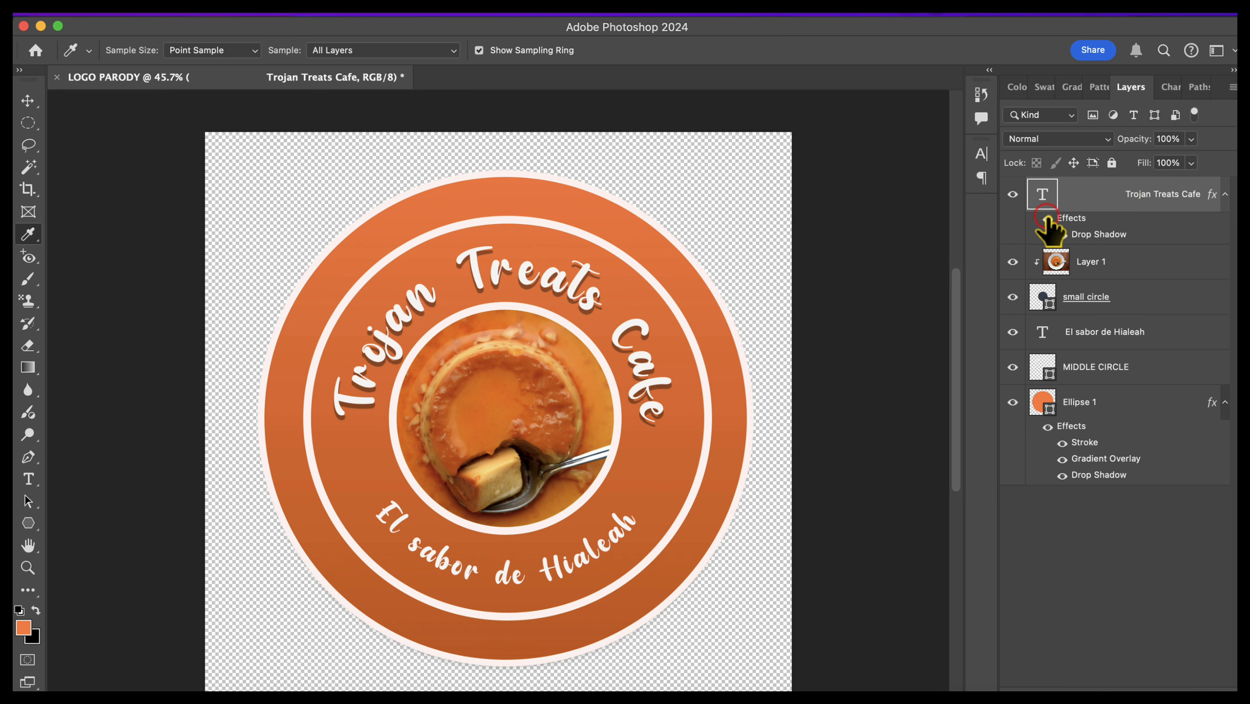
{"action": "double_click", "coordinate": [1095, 233]}
{"action": "left_click_drag", "start_coordinate": [945, 210], "coordinate": [1058, 211]}
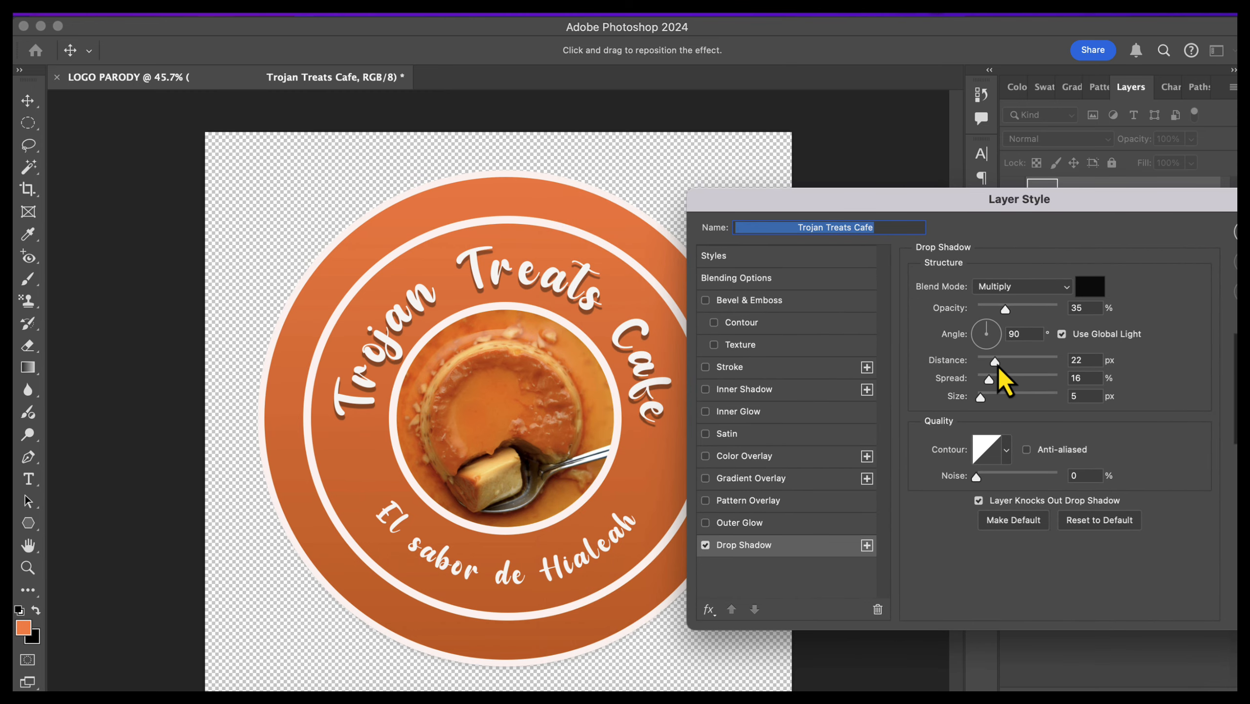
{"action": "left_click_drag", "start_coordinate": [995, 363], "coordinate": [989, 363]}
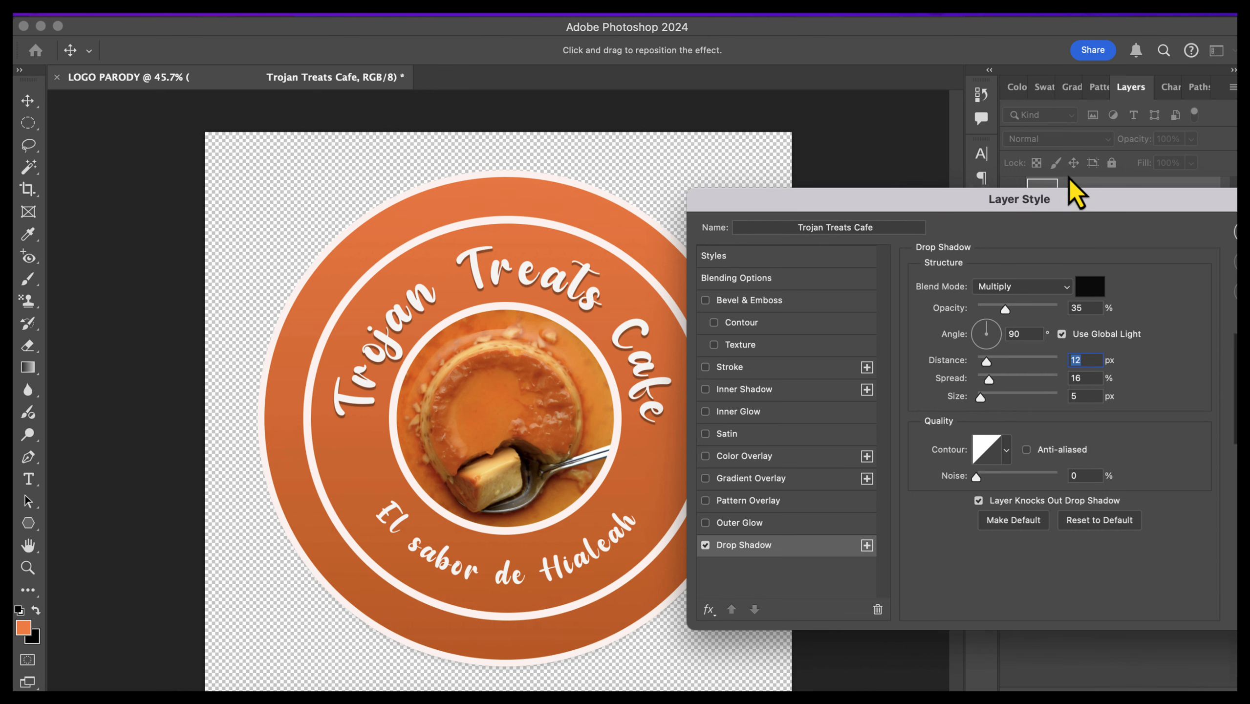
{"action": "left_click_drag", "start_coordinate": [1079, 207], "coordinate": [1010, 207]}
{"action": "left_click", "coordinate": [1205, 229]}
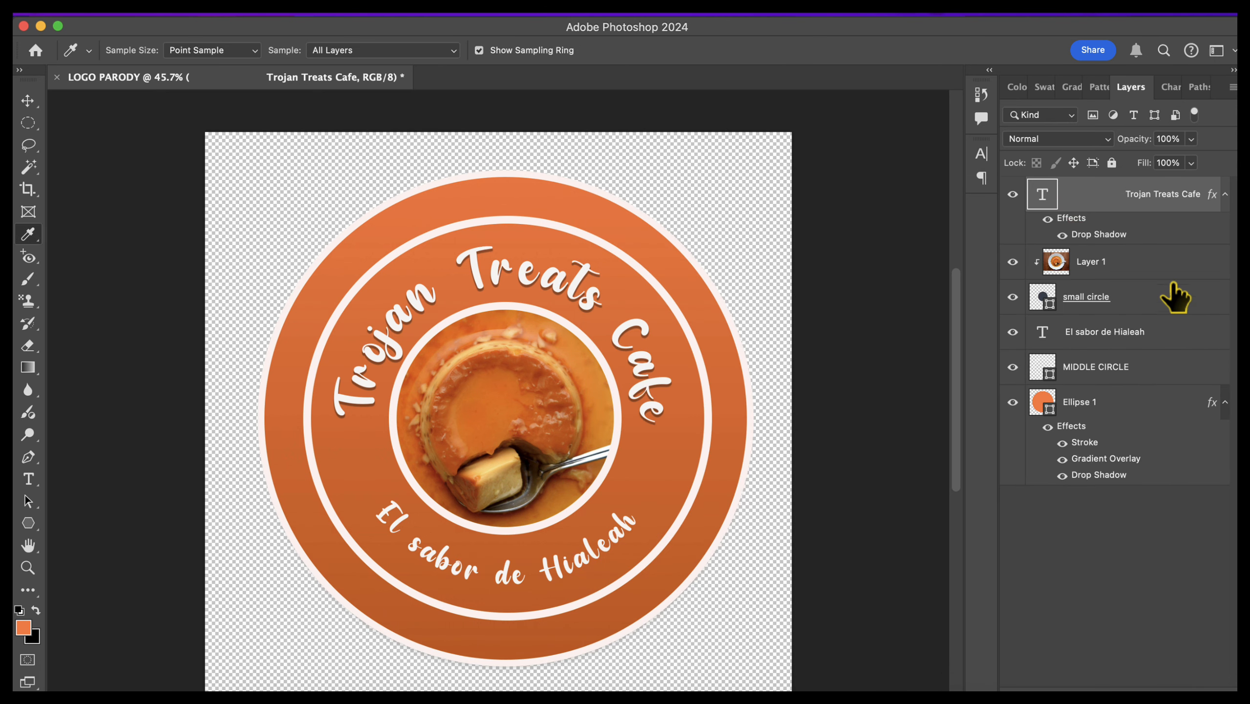
Step: Copy the layer style of the Trojan Treats Cafe text onto the El sabor de Hialeah text
{"action": "right_click", "coordinate": [1172, 197]}
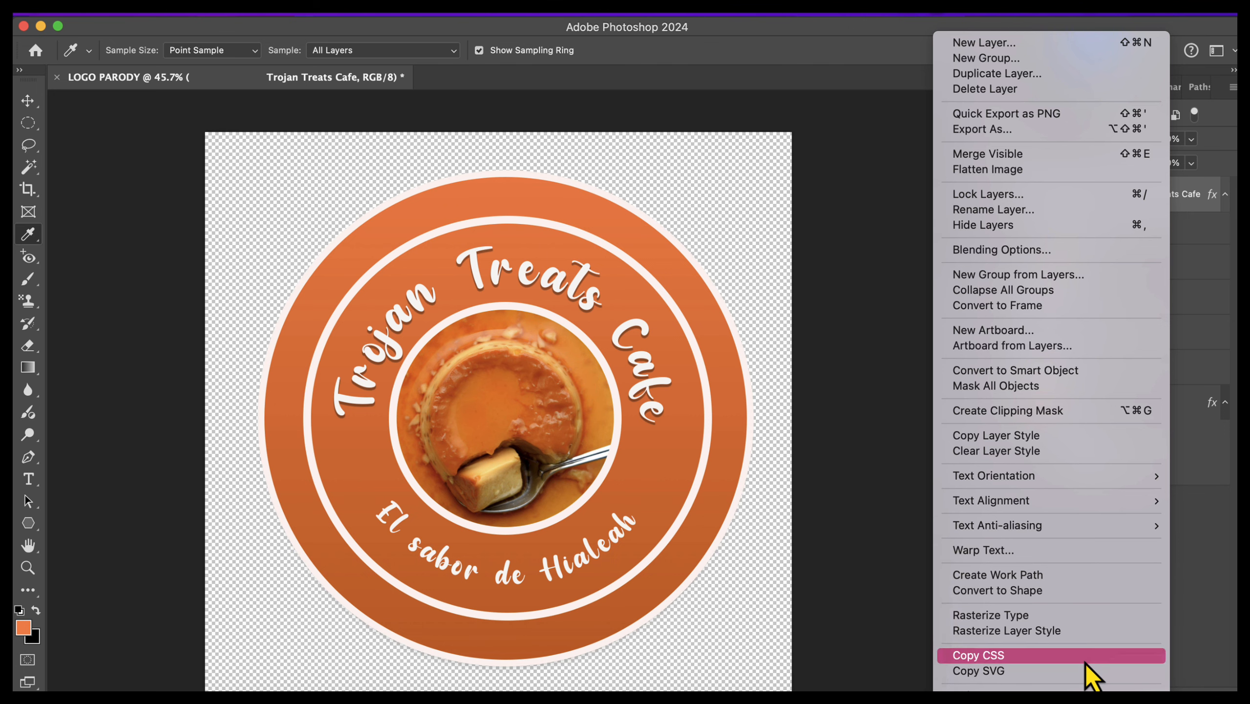
{"action": "left_click", "coordinate": [1214, 340]}
{"action": "right_click", "coordinate": [1214, 340]}
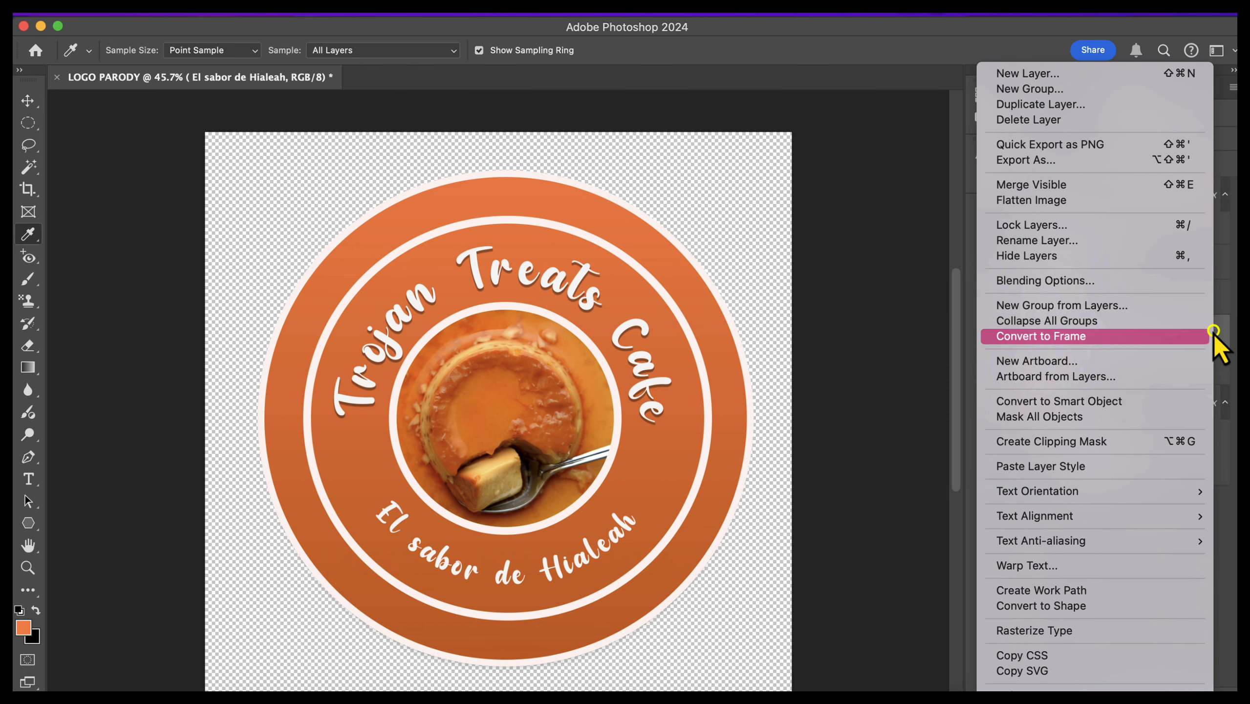
{"action": "left_click", "coordinate": [1064, 467]}
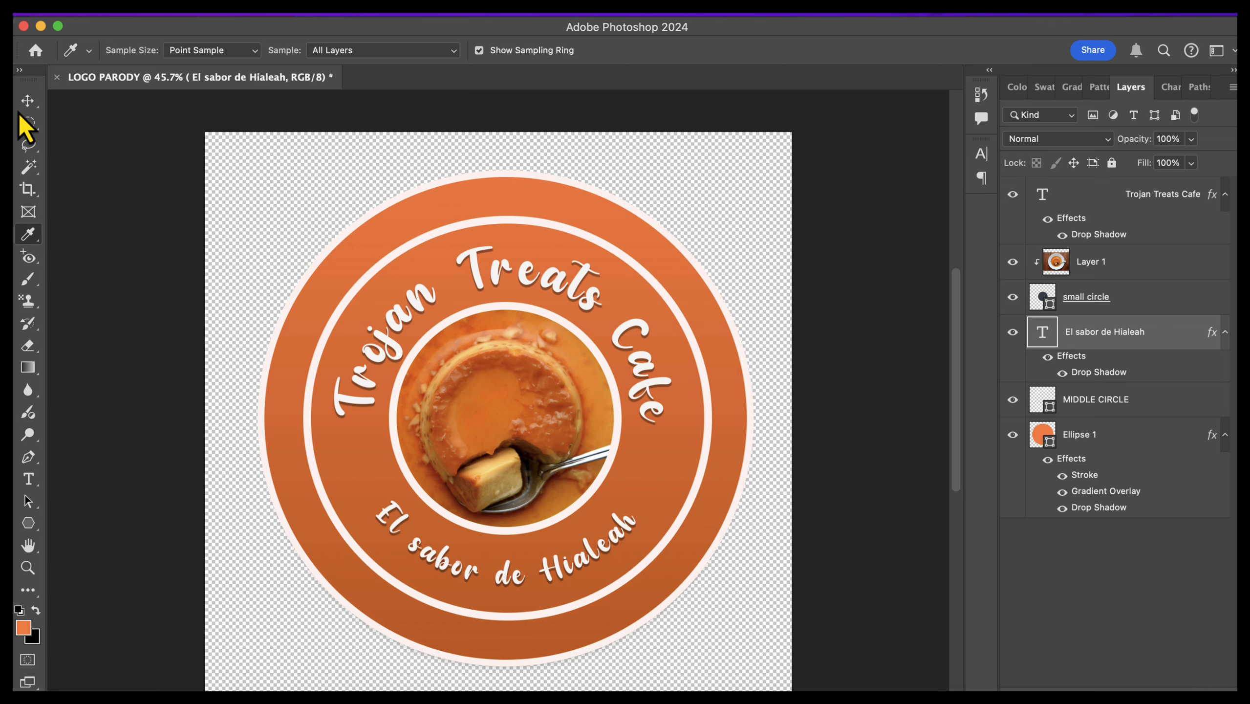
Step: Create a star with the Polygon tool, 1840.25 px wide and high, with 5 sides and a 50% star ratio
{"action": "left_click", "coordinate": [27, 101]}
{"action": "left_click", "coordinate": [28, 524]}
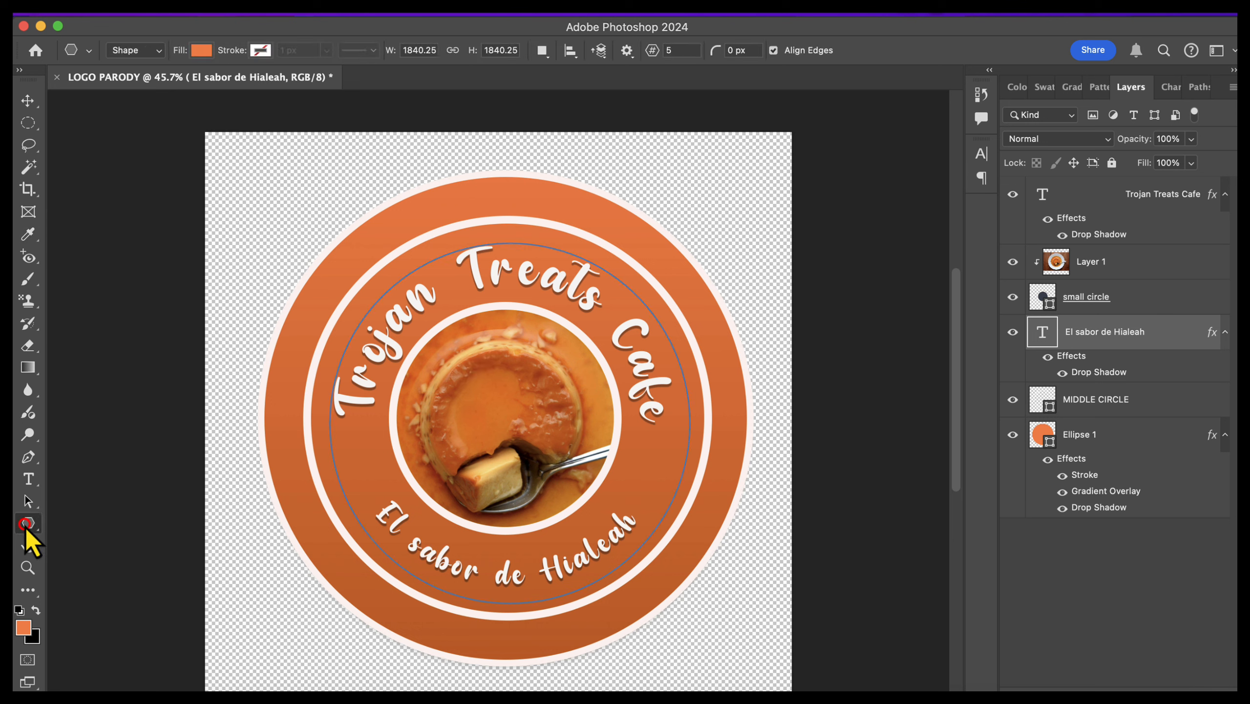
{"action": "left_click", "coordinate": [27, 524]}
{"action": "right_click", "coordinate": [27, 527]}
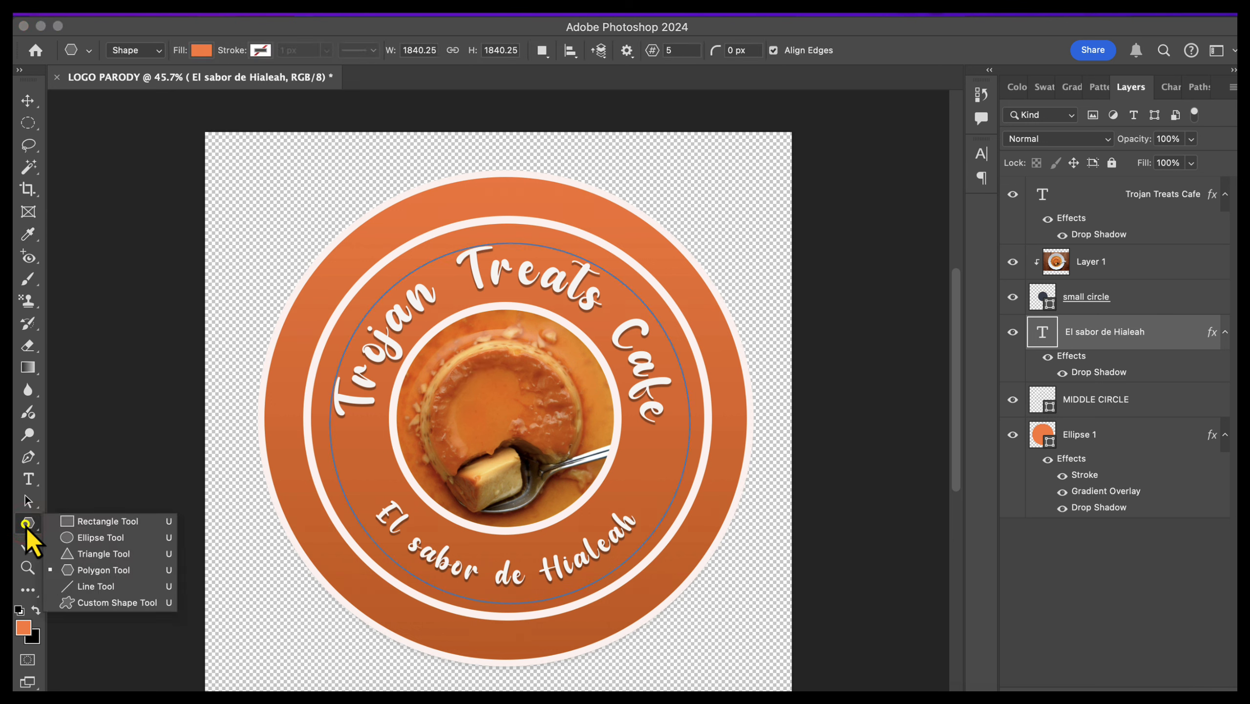
{"action": "left_click", "coordinate": [90, 574]}
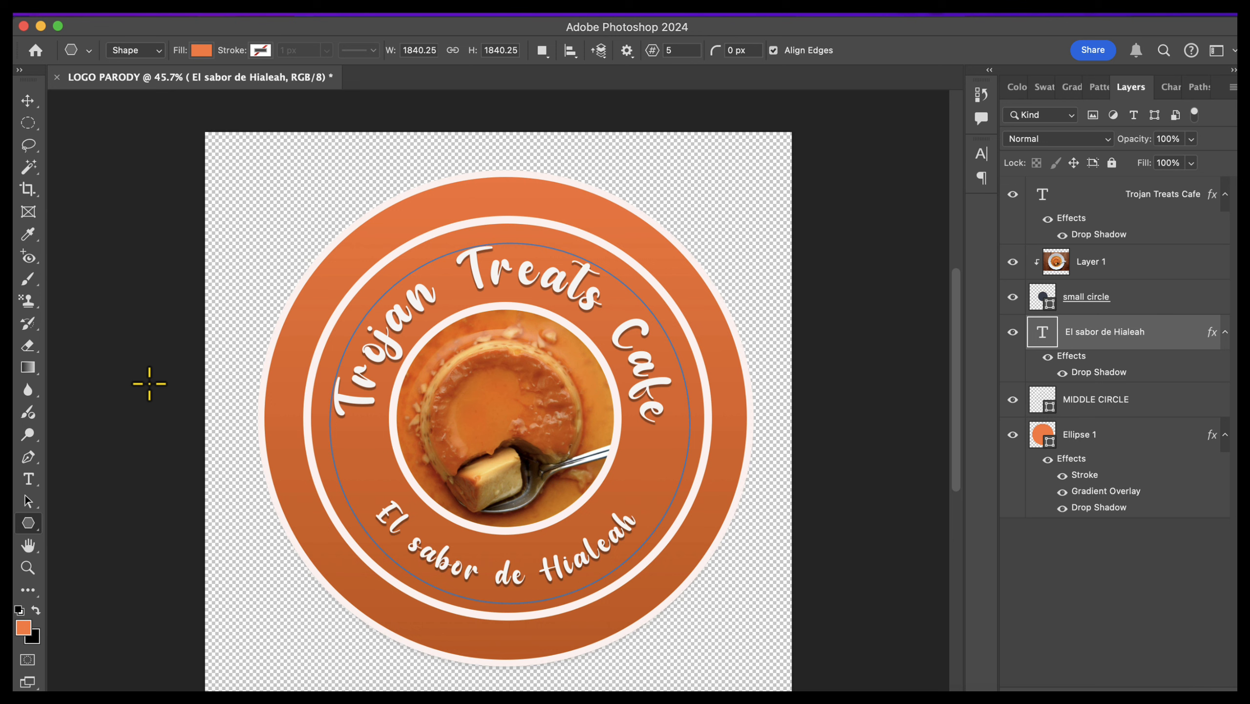
{"action": "left_click", "coordinate": [155, 359]}
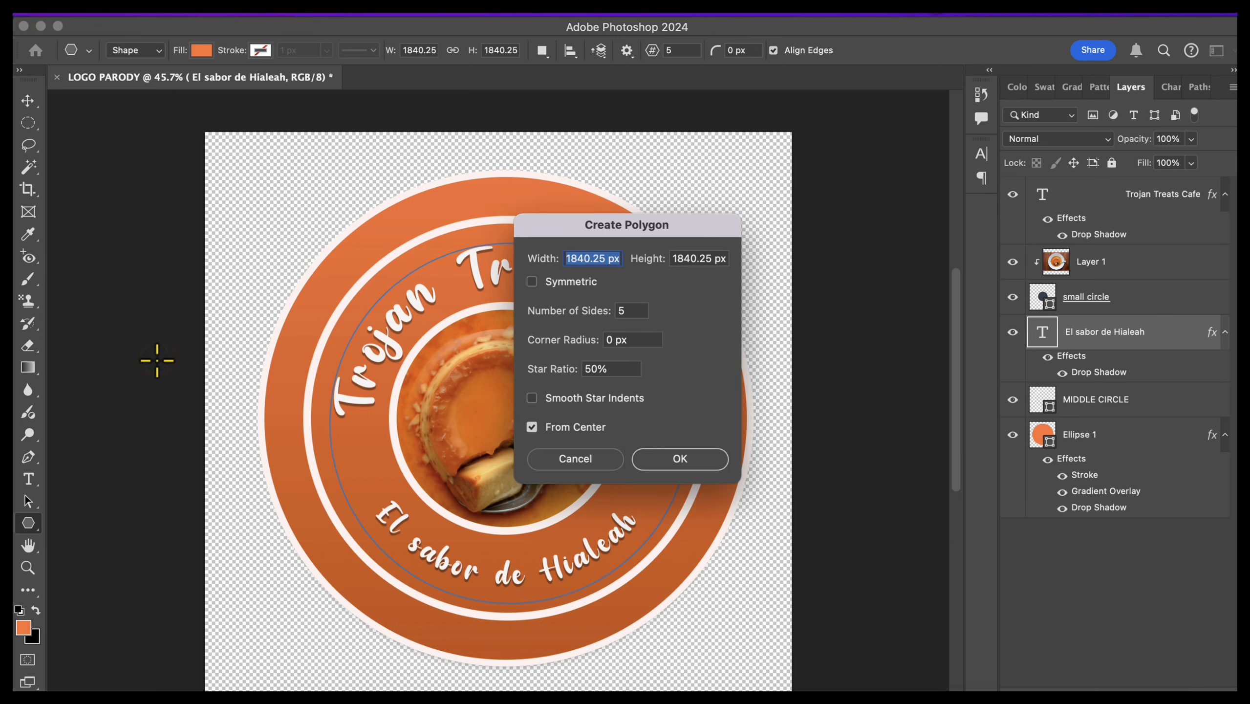
{"action": "double_click", "coordinate": [626, 311]}
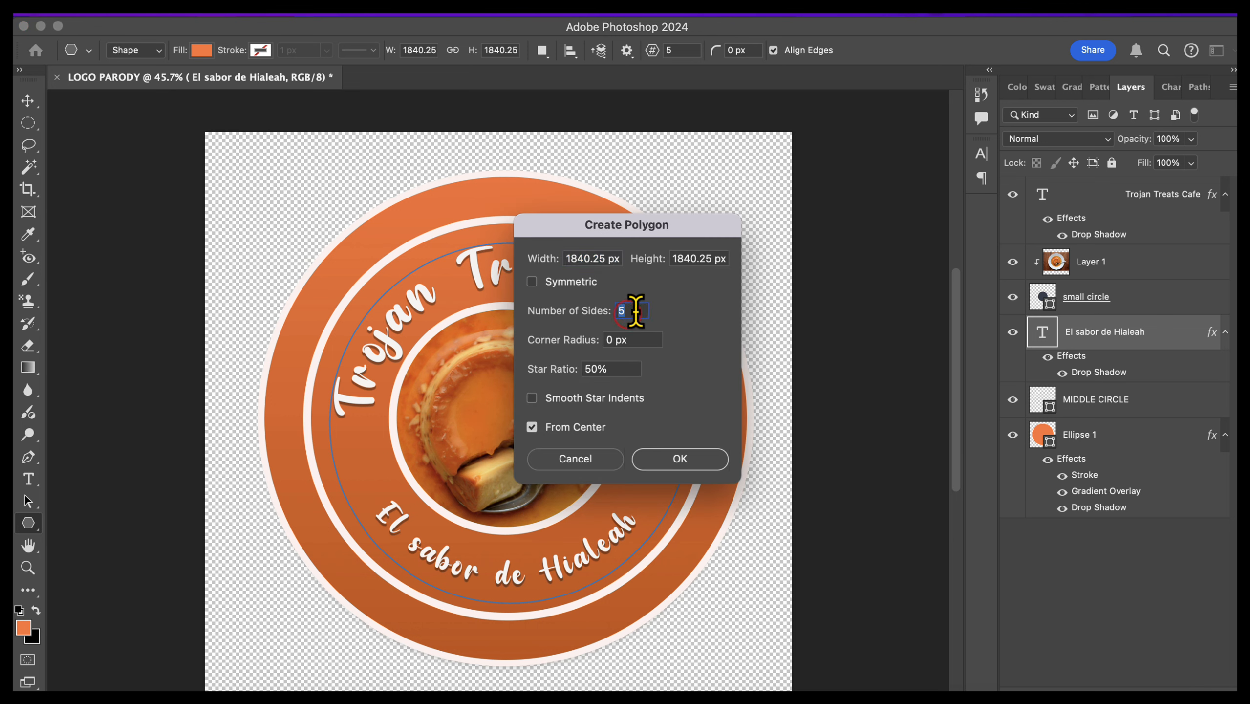
{"action": "double_click", "coordinate": [615, 368]}
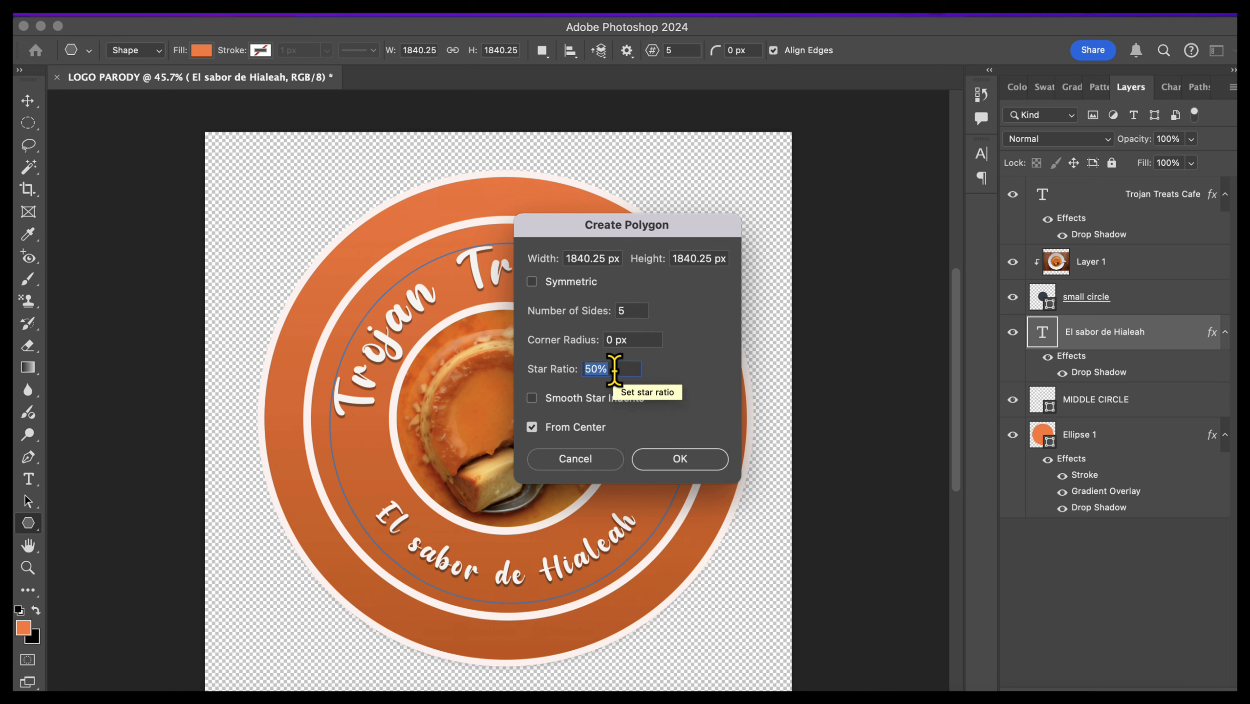
{"action": "double_click", "coordinate": [628, 311]}
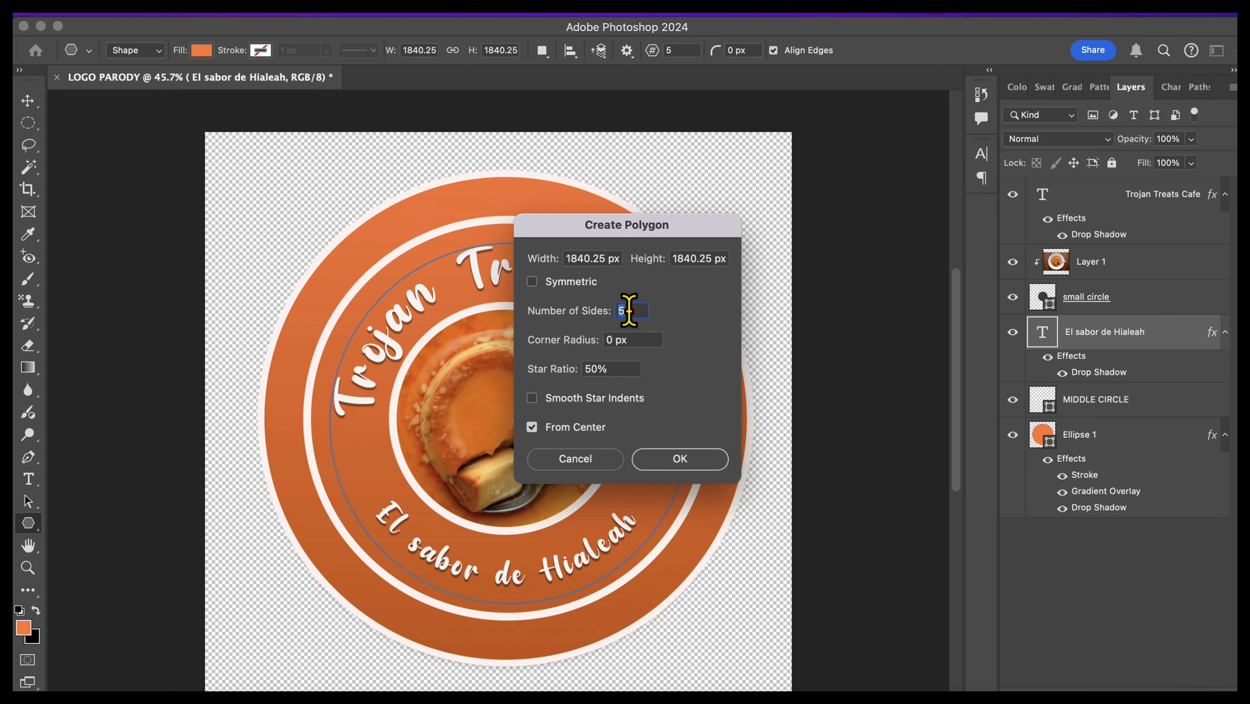
{"action": "double_click", "coordinate": [619, 369]}
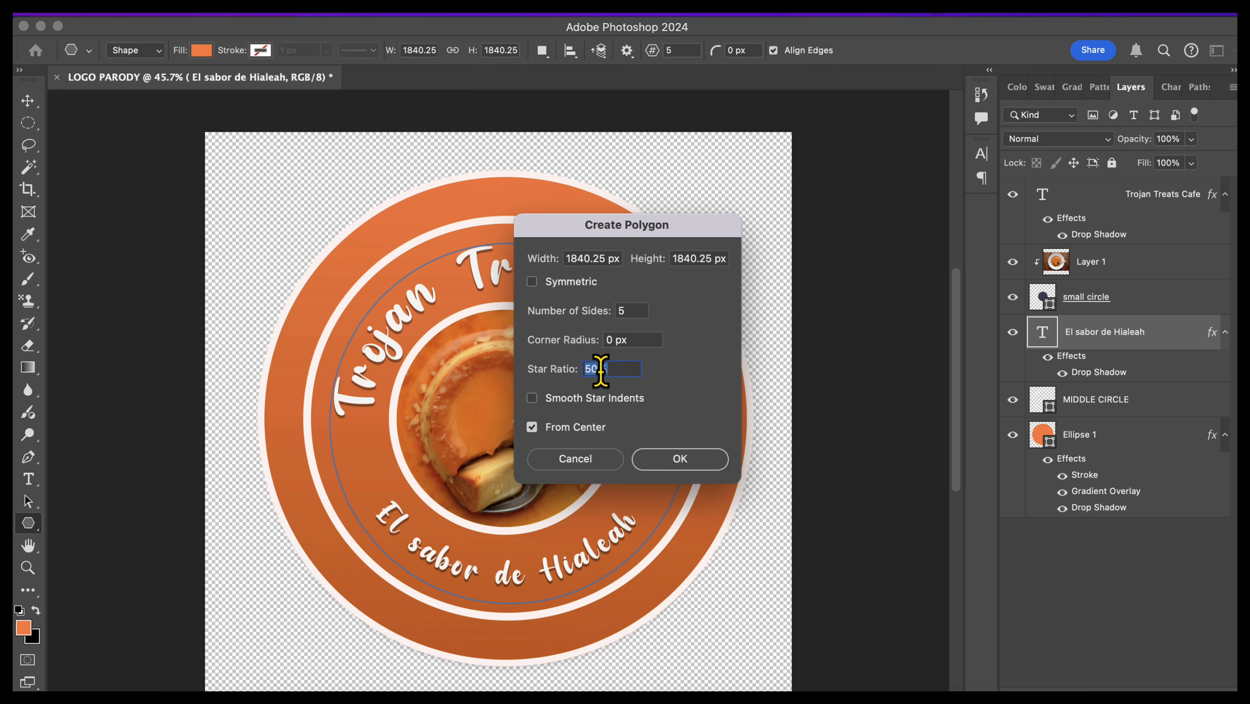
{"action": "left_click", "coordinate": [676, 463]}
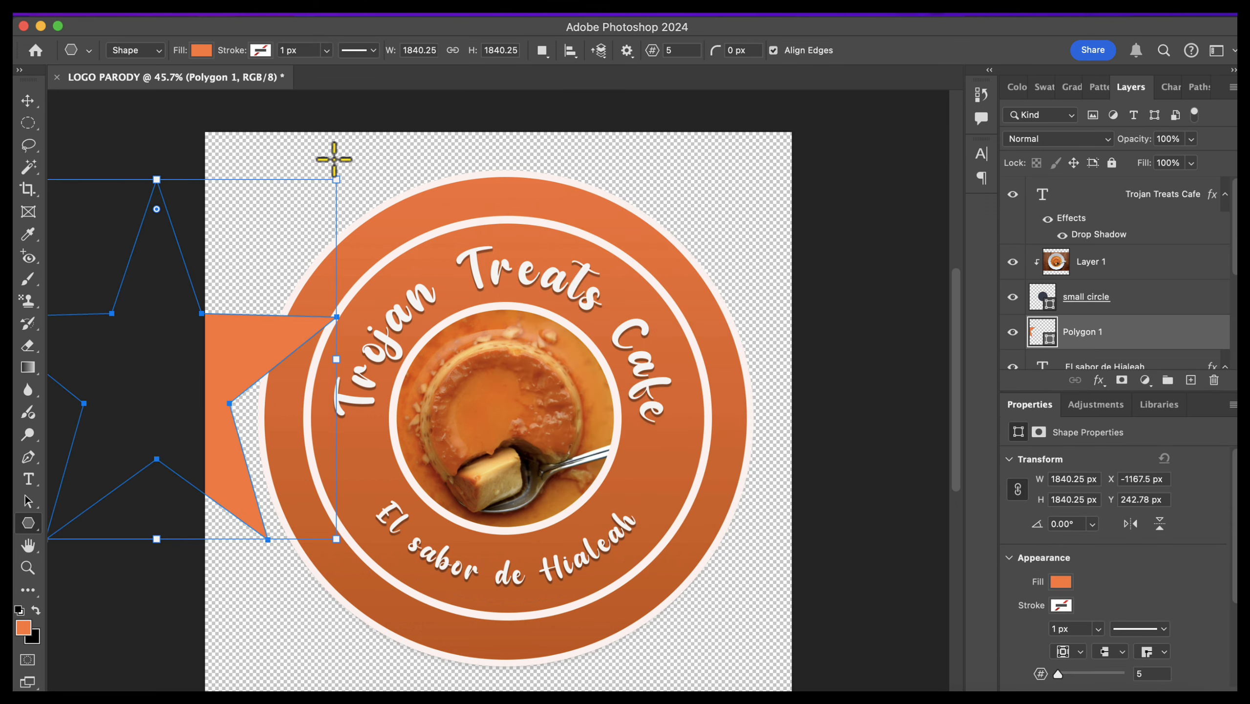
Step: Shrink the star to about 1151 px and fill it with pale yellow #fcd77e sampled from the flan photo
{"action": "left_click_drag", "start_coordinate": [336, 179], "coordinate": [193, 367]}
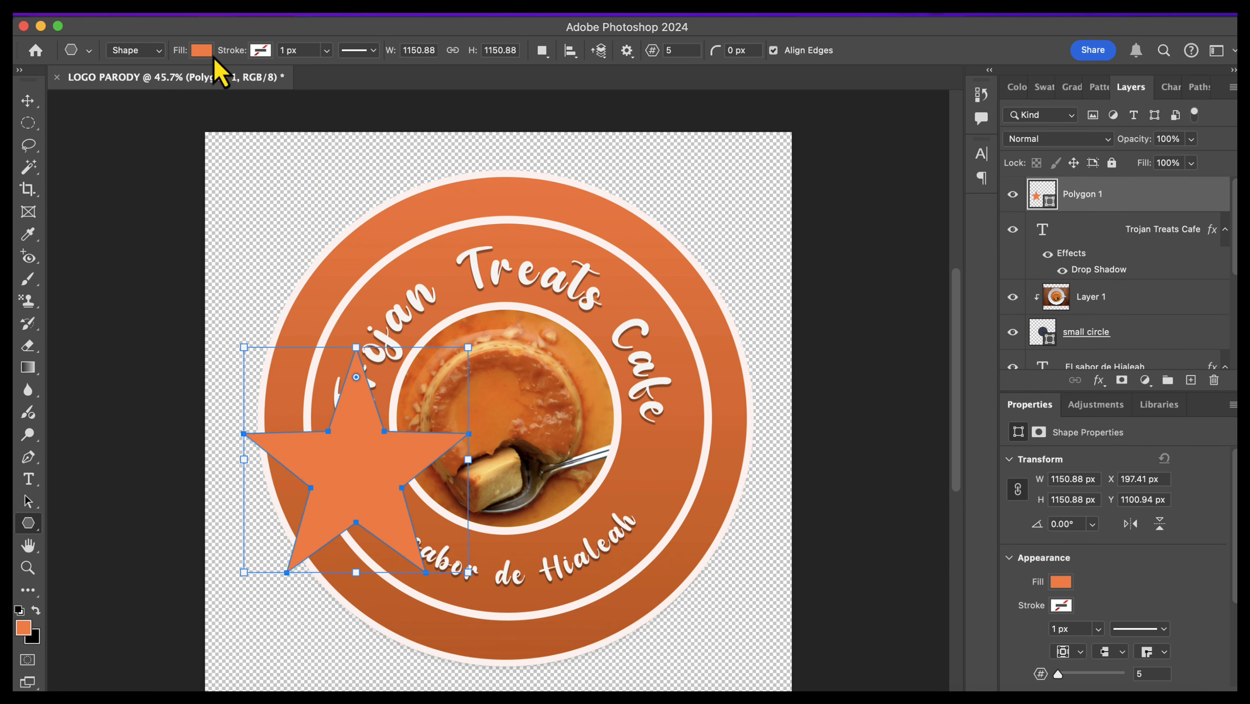
{"action": "left_click", "coordinate": [208, 51]}
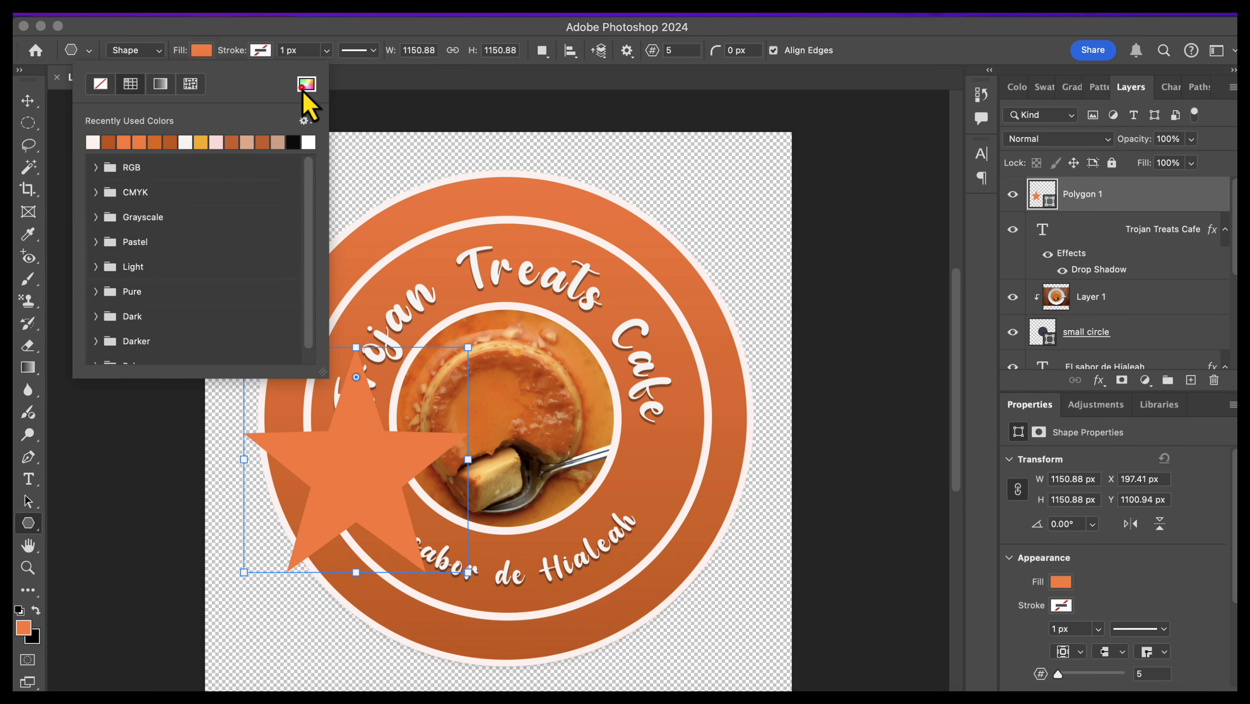
{"action": "left_click", "coordinate": [306, 84]}
{"action": "left_click", "coordinate": [495, 468]}
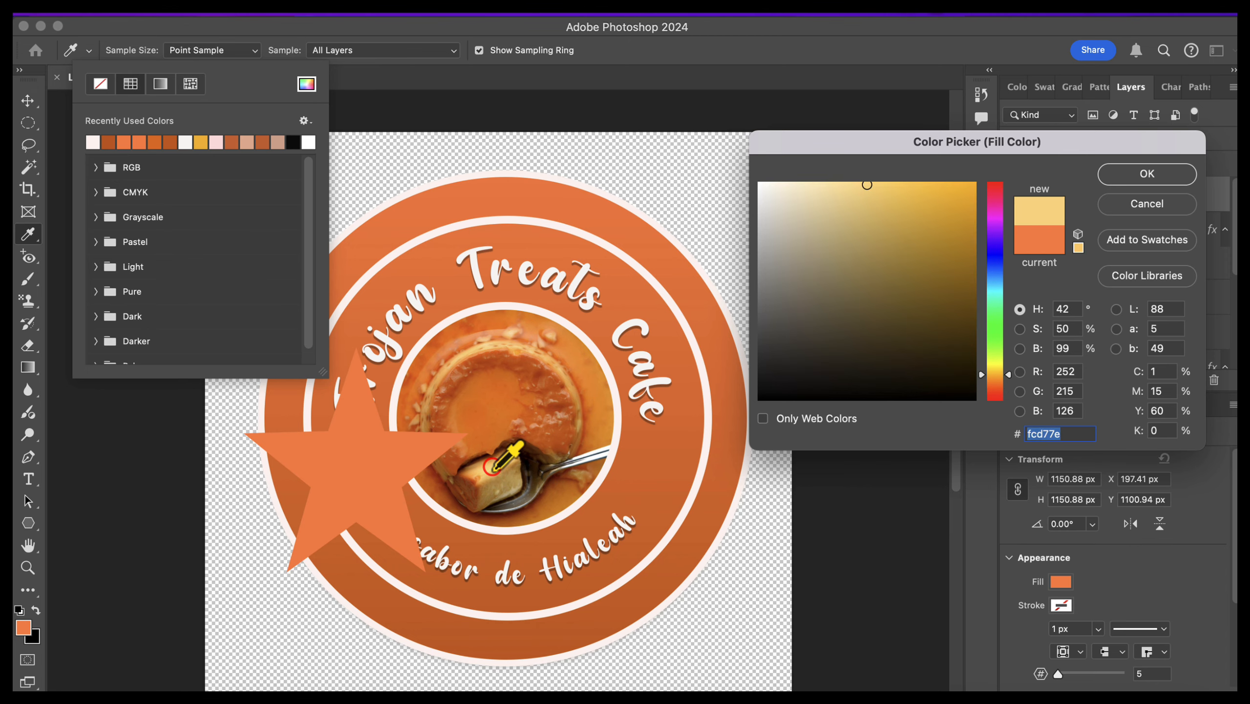
{"action": "left_click", "coordinate": [1153, 177]}
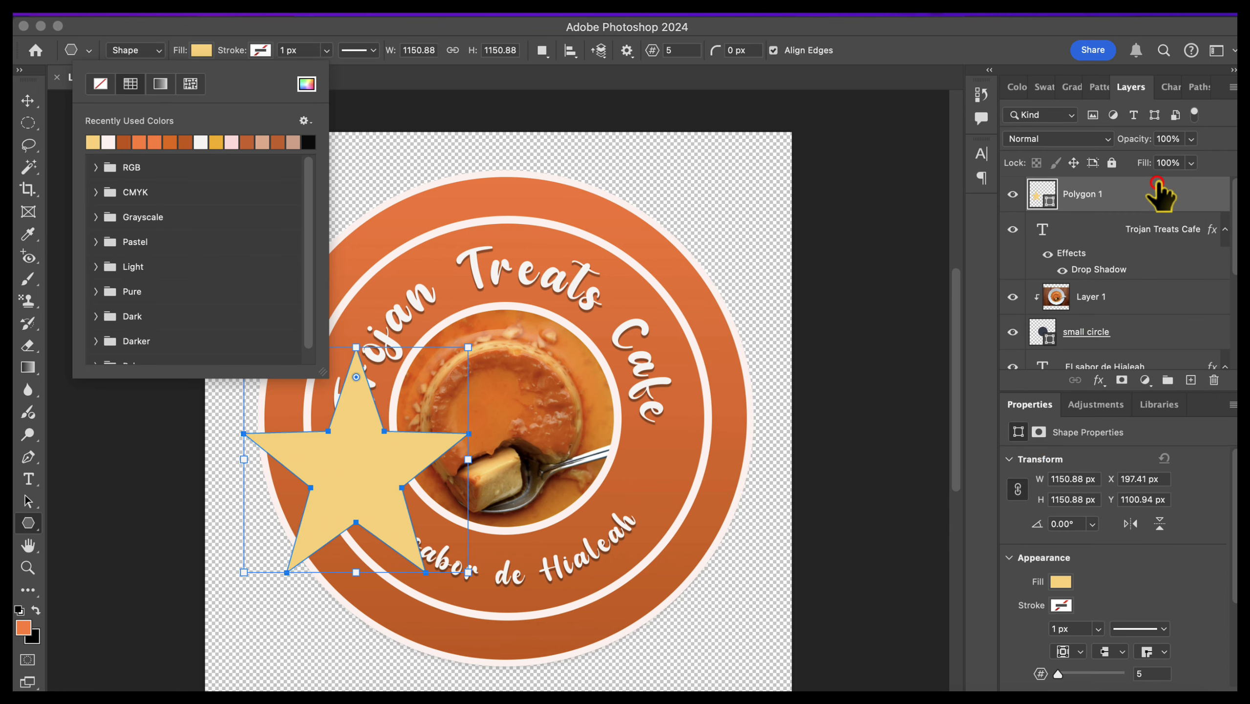
Step: Give the star an off-white stroke from the recently used colors, about 29 px thick
{"action": "left_click", "coordinate": [260, 51]}
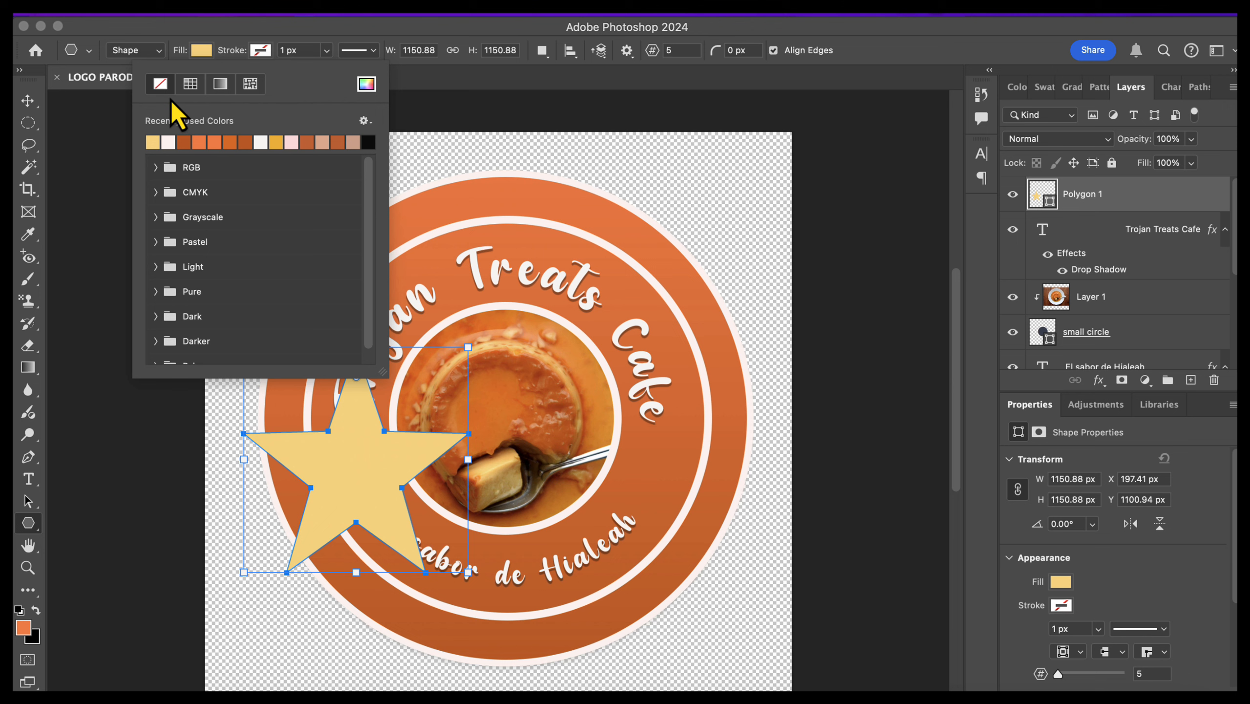
{"action": "left_click", "coordinate": [169, 142]}
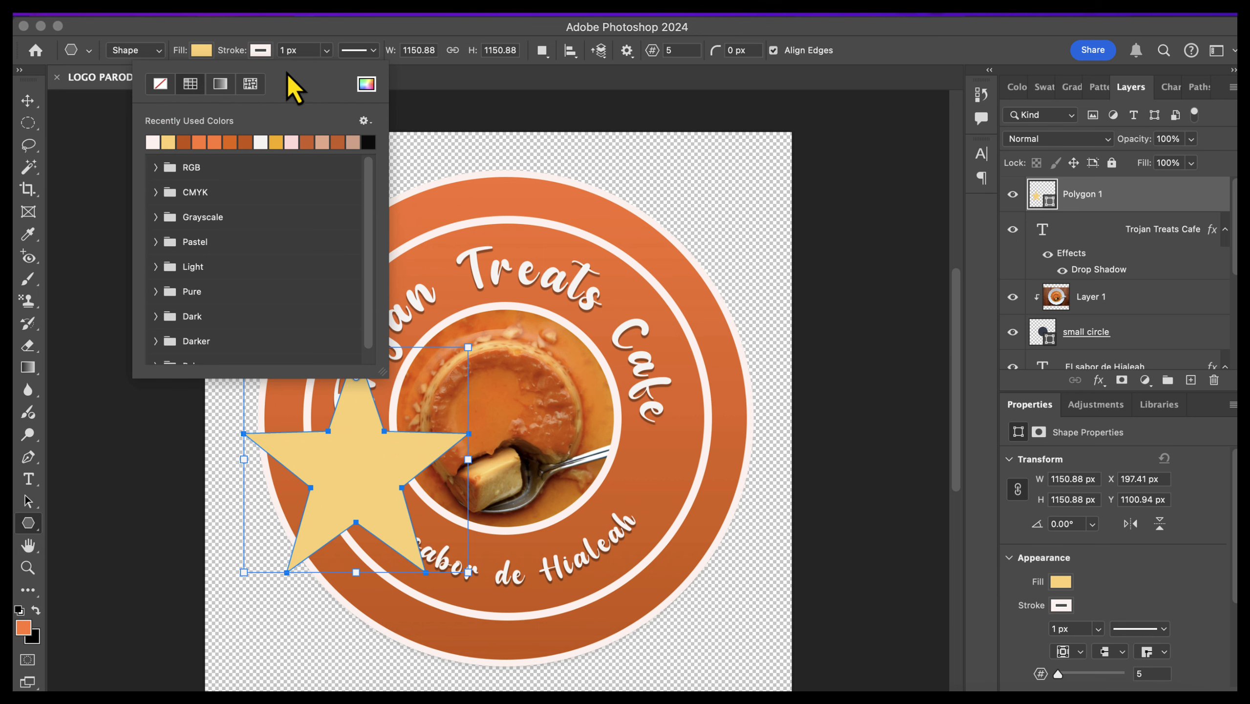
{"action": "left_click", "coordinate": [326, 52]}
{"action": "left_click", "coordinate": [326, 51]}
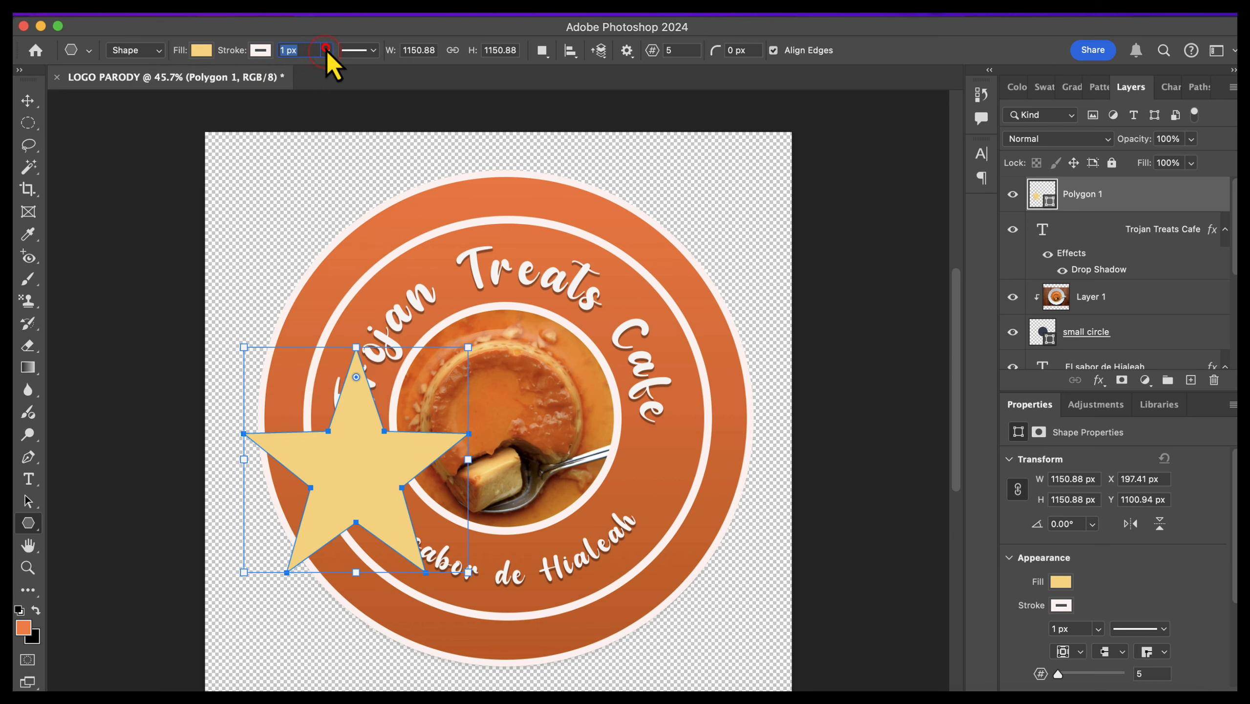
{"action": "left_click", "coordinate": [326, 51]}
{"action": "left_click_drag", "start_coordinate": [326, 72], "coordinate": [334, 71]}
Step: Scale the star down to about 221 by 201 px in the orange band between the starts of the two curved texts
{"action": "left_click", "coordinate": [28, 100]}
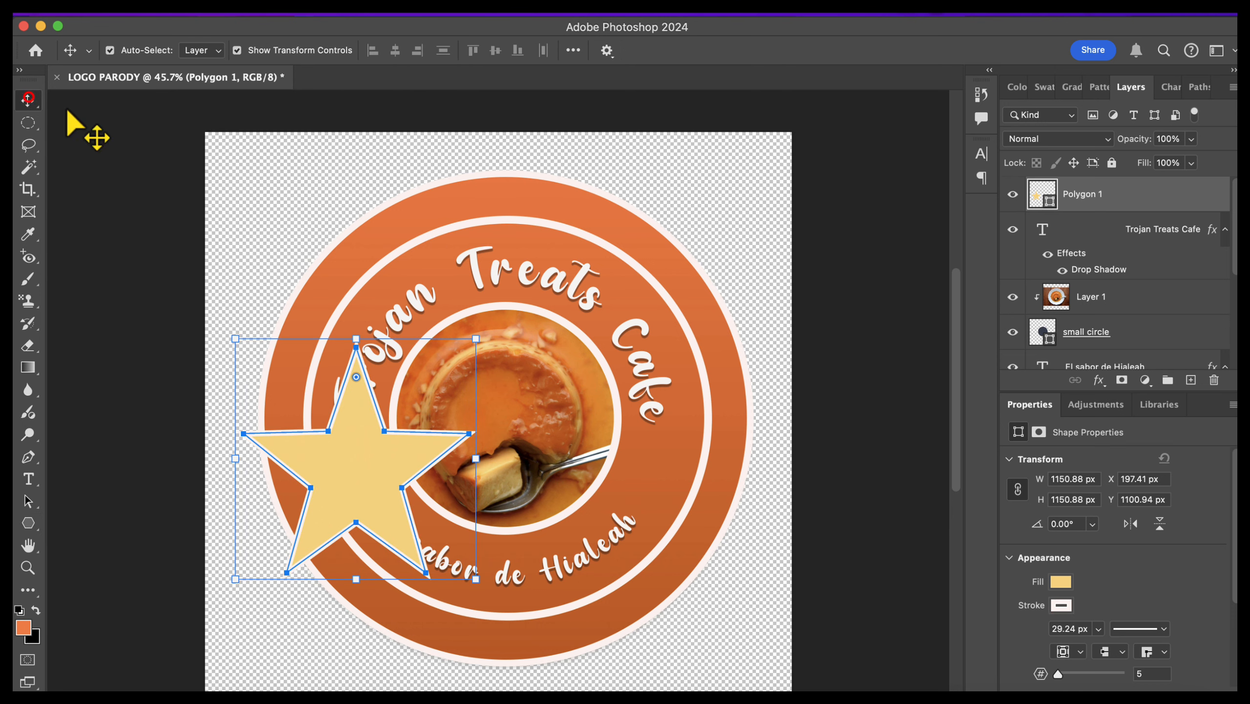
{"action": "left_click", "coordinate": [401, 286], "text": "shift"}
{"action": "left_click_drag", "start_coordinate": [476, 339], "coordinate": [323, 500]}
{"action": "key", "text": "Return"}
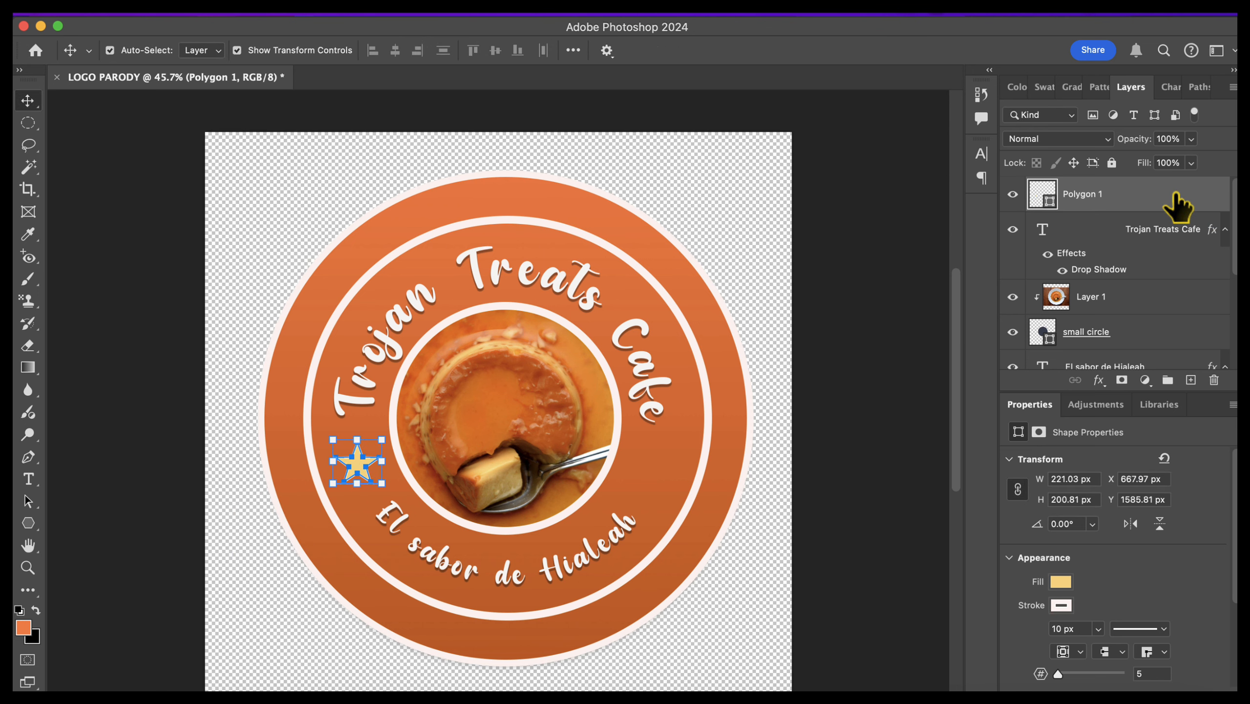
Step: Duplicate the small star and place the copy on the opposite side of the flan photo, between the text ends
{"action": "key", "text": "super+j"}
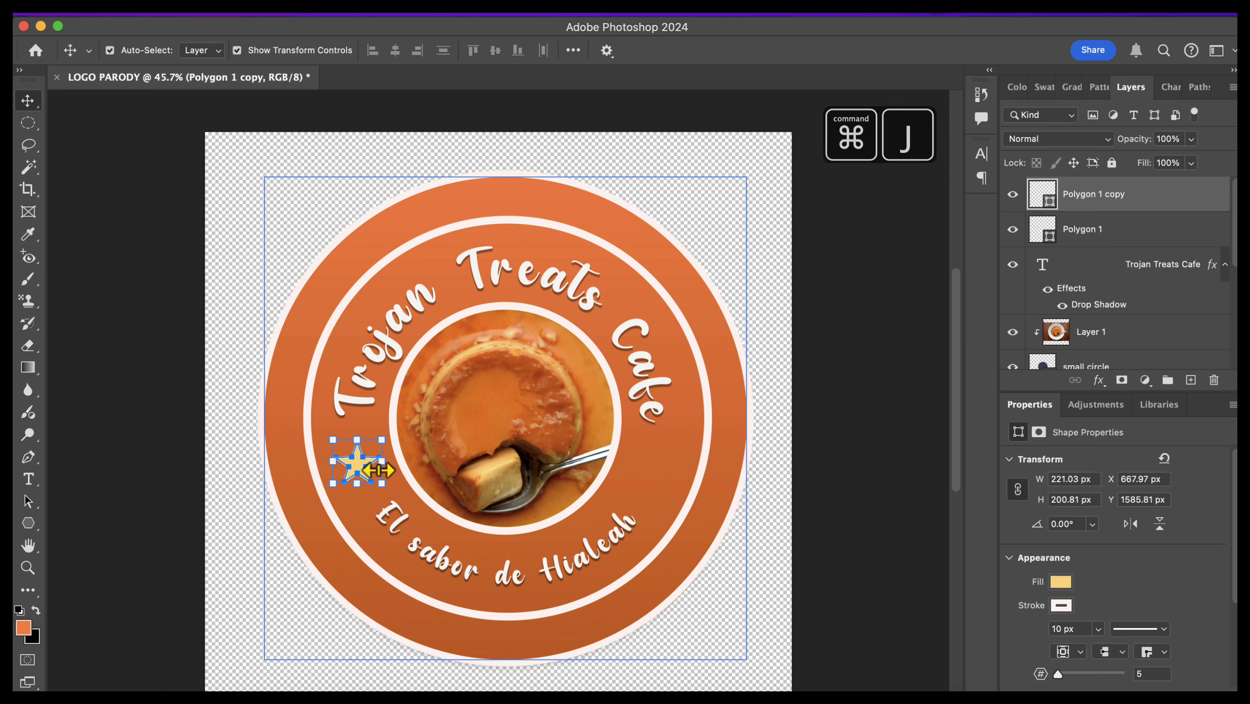
{"action": "left_click_drag", "start_coordinate": [353, 460], "coordinate": [654, 467]}
{"action": "left_click", "coordinate": [804, 472]}
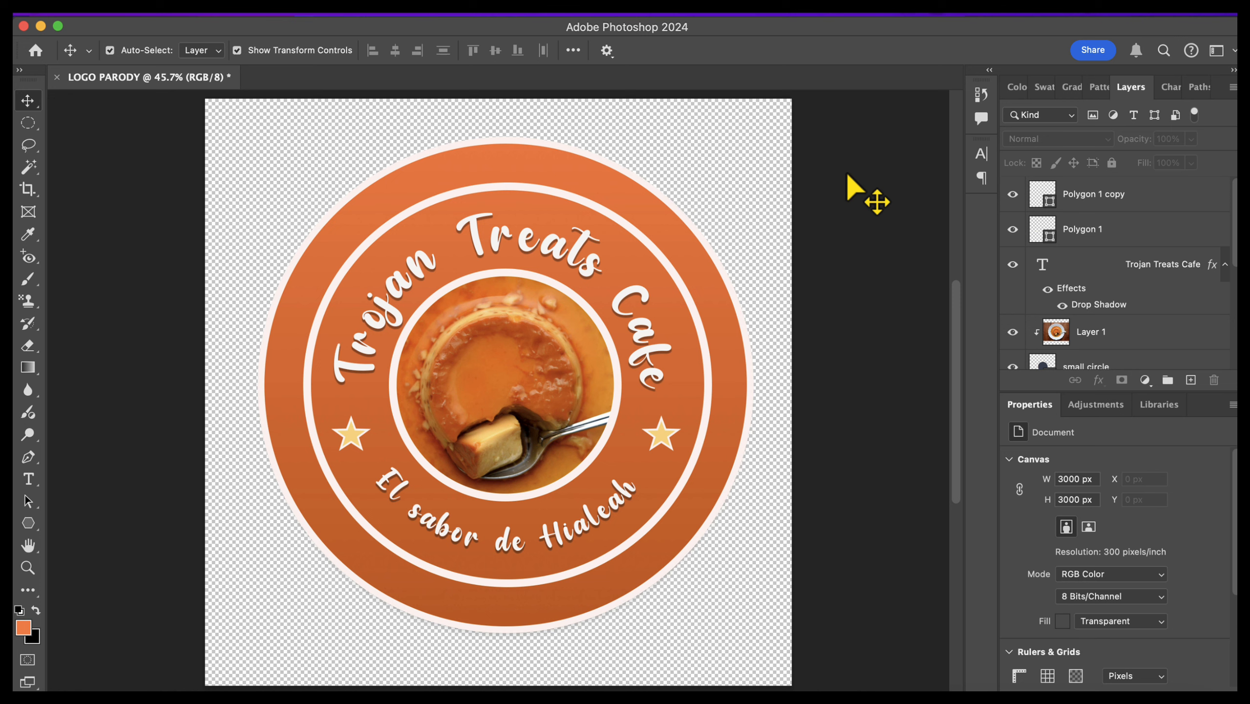
Step: Open the Export As settings for the finished logo document
{"action": "left_click", "coordinate": [181, 10]}
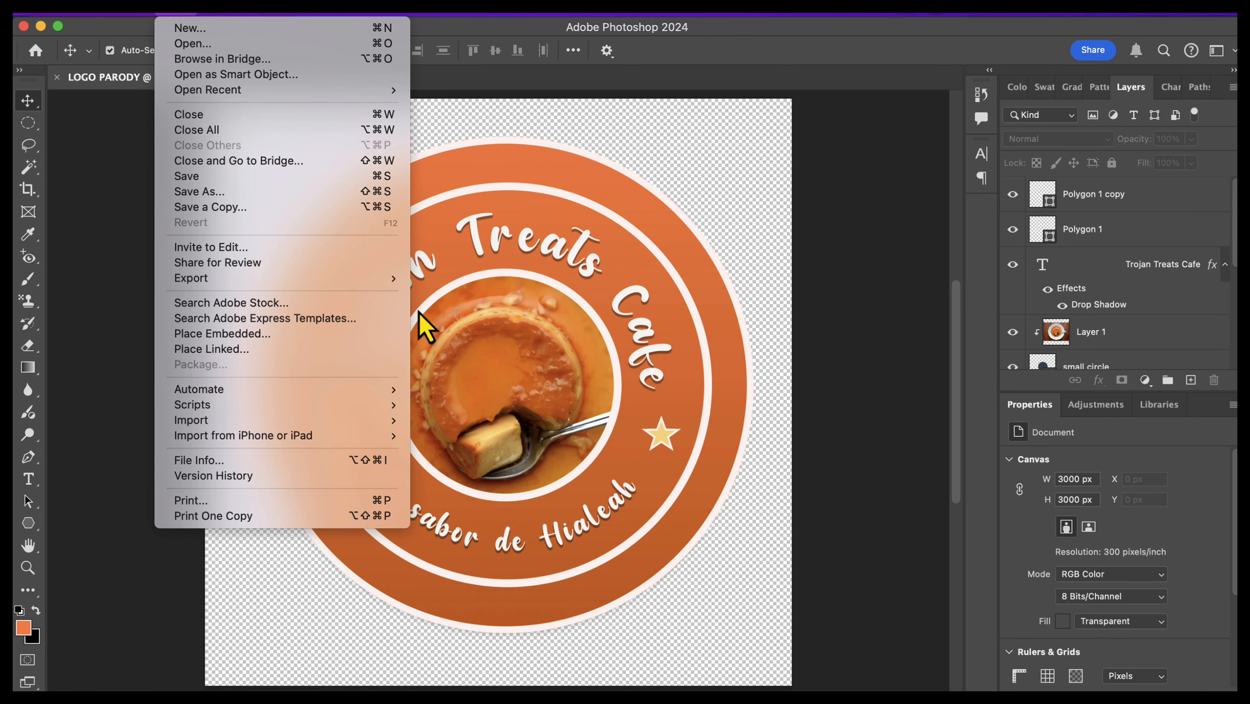
{"action": "mouse_move", "coordinate": [382, 293]}
{"action": "left_click", "coordinate": [436, 299]}
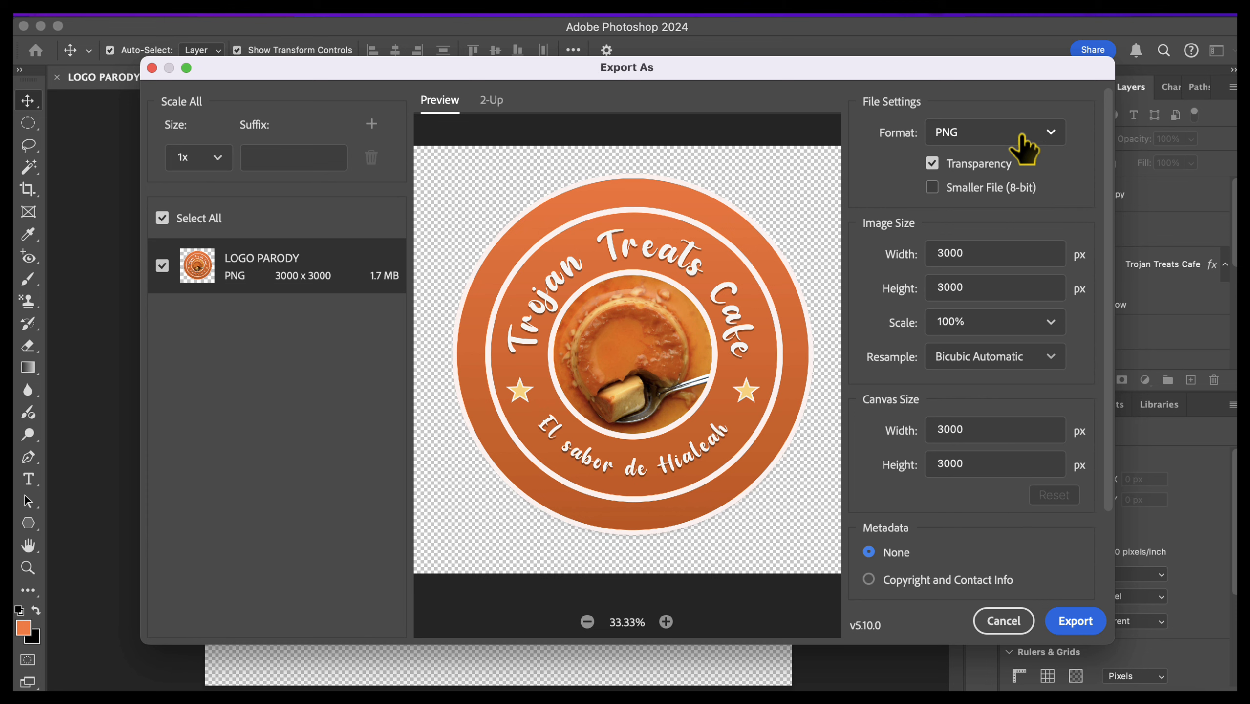
Step: Try JPG as the export format and return the format to PNG
{"action": "left_click", "coordinate": [1024, 149]}
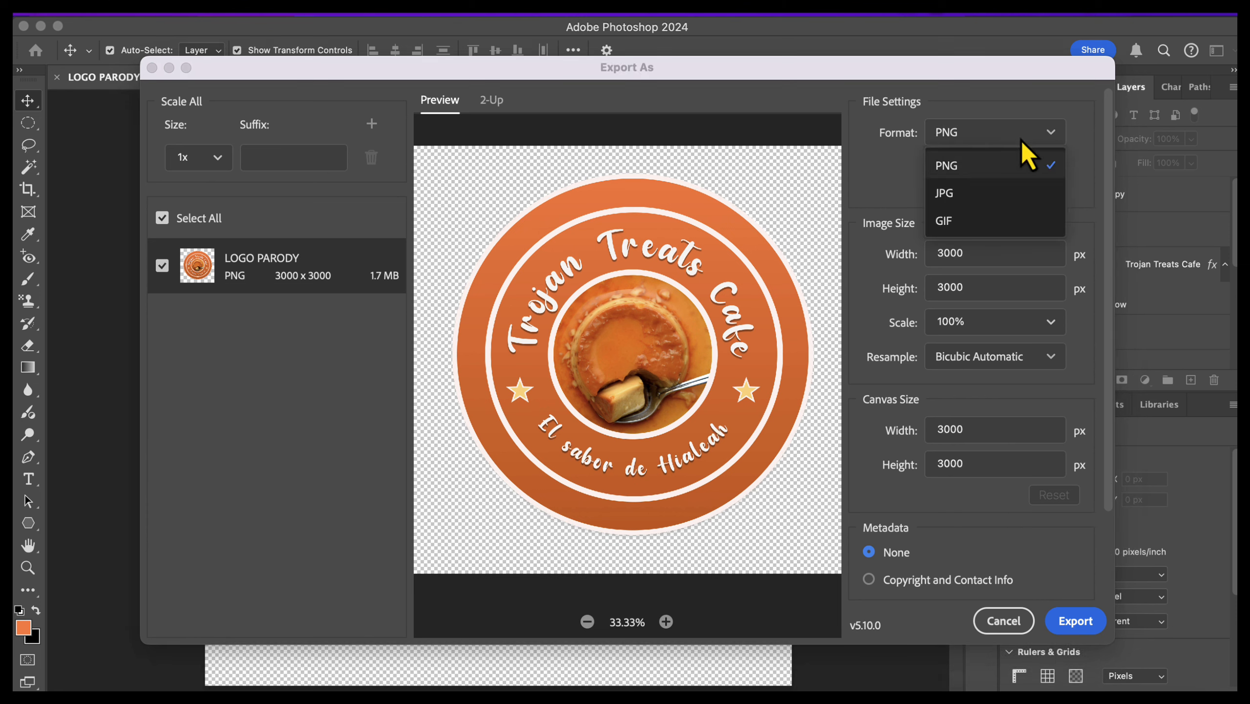
{"action": "left_click", "coordinate": [1018, 197]}
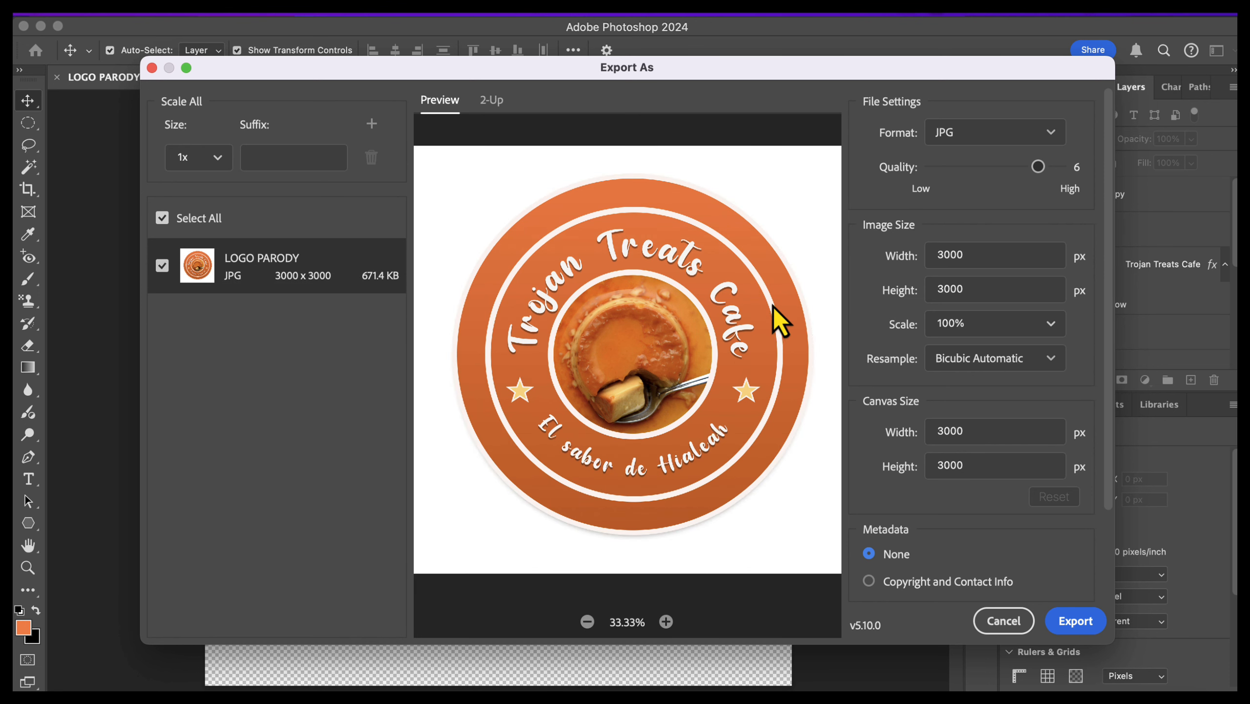
{"action": "left_click", "coordinate": [991, 134]}
{"action": "left_click", "coordinate": [986, 168]}
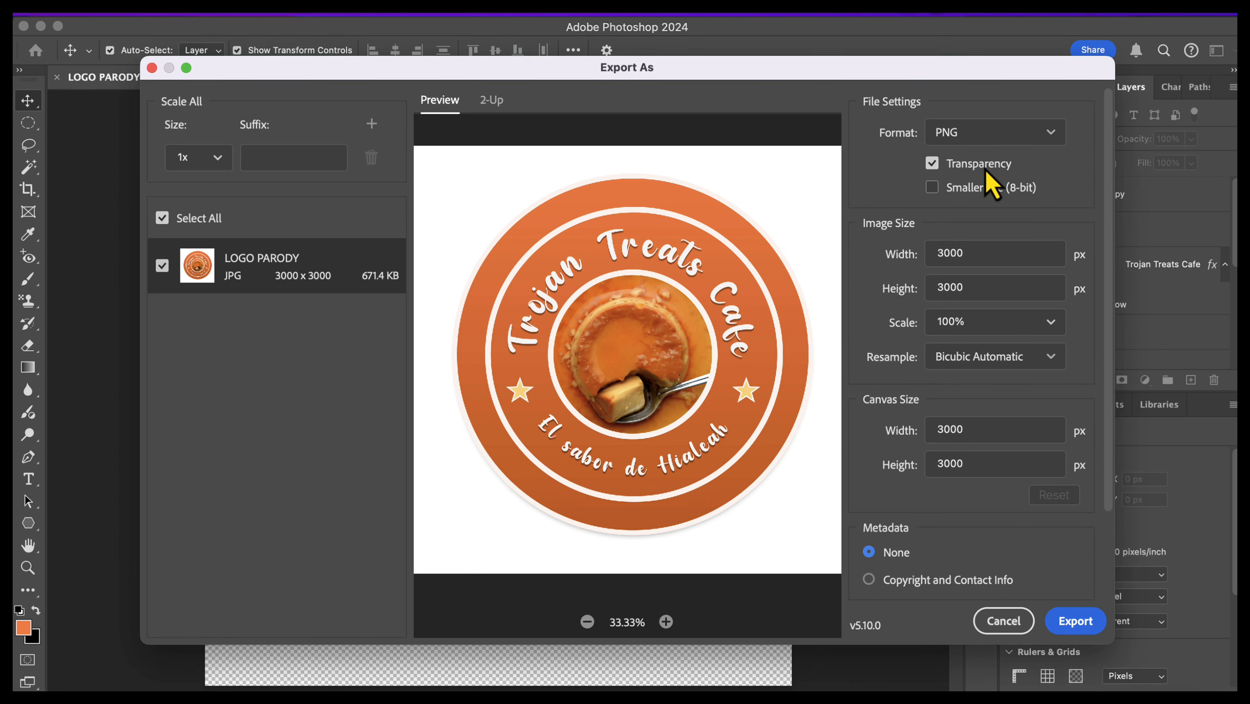
Step: Export the logo as a 3000 x 3000 px transparent PNG named LOGO PARODY into the Design Project Files folder
{"action": "left_click", "coordinate": [1079, 633]}
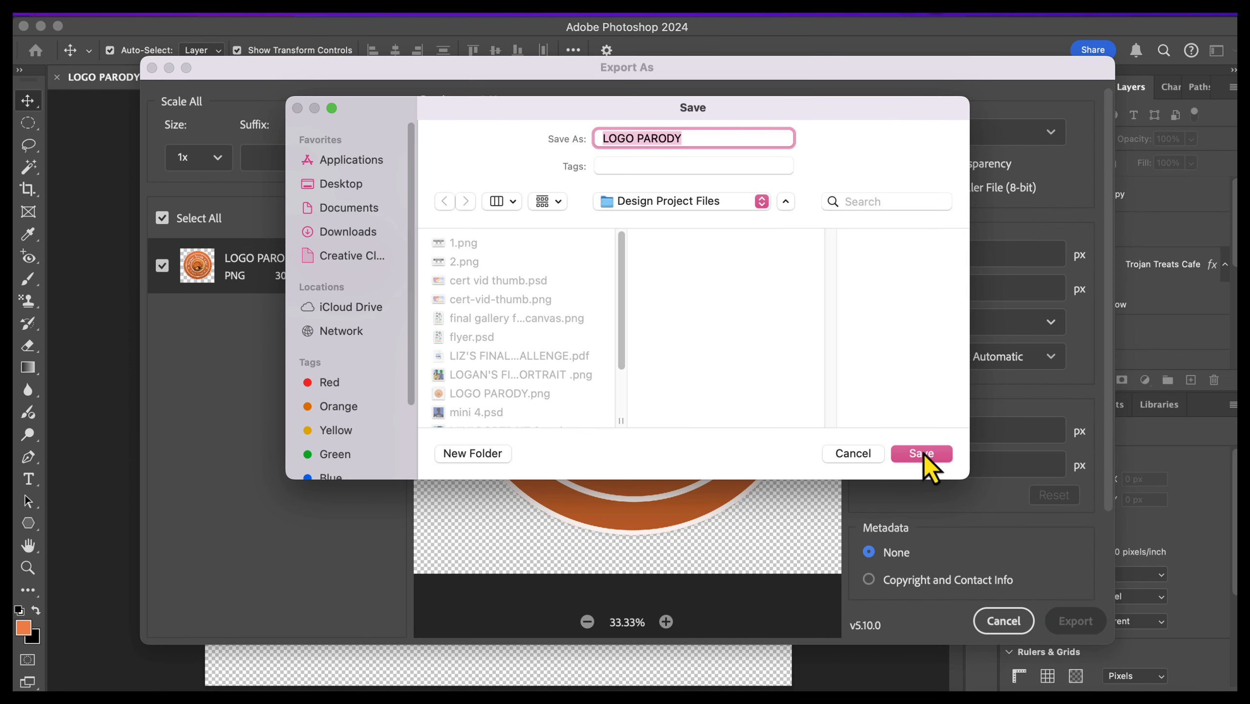
{"action": "left_click", "coordinate": [922, 456]}
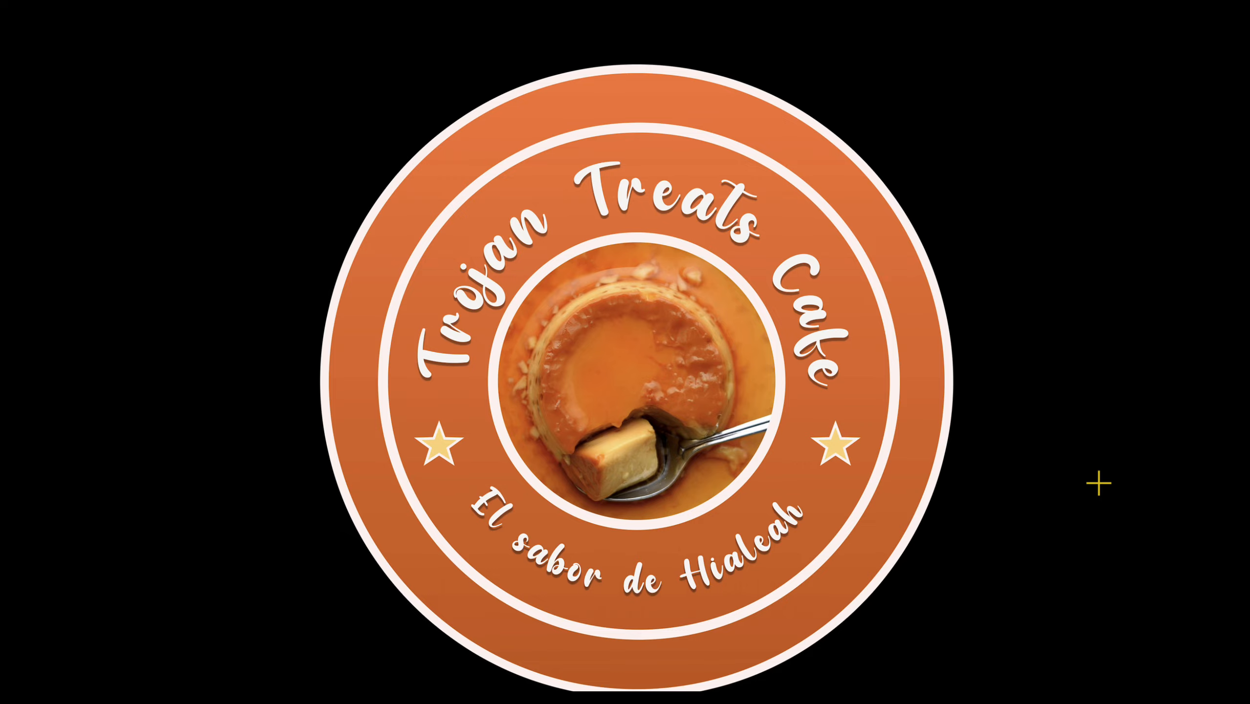